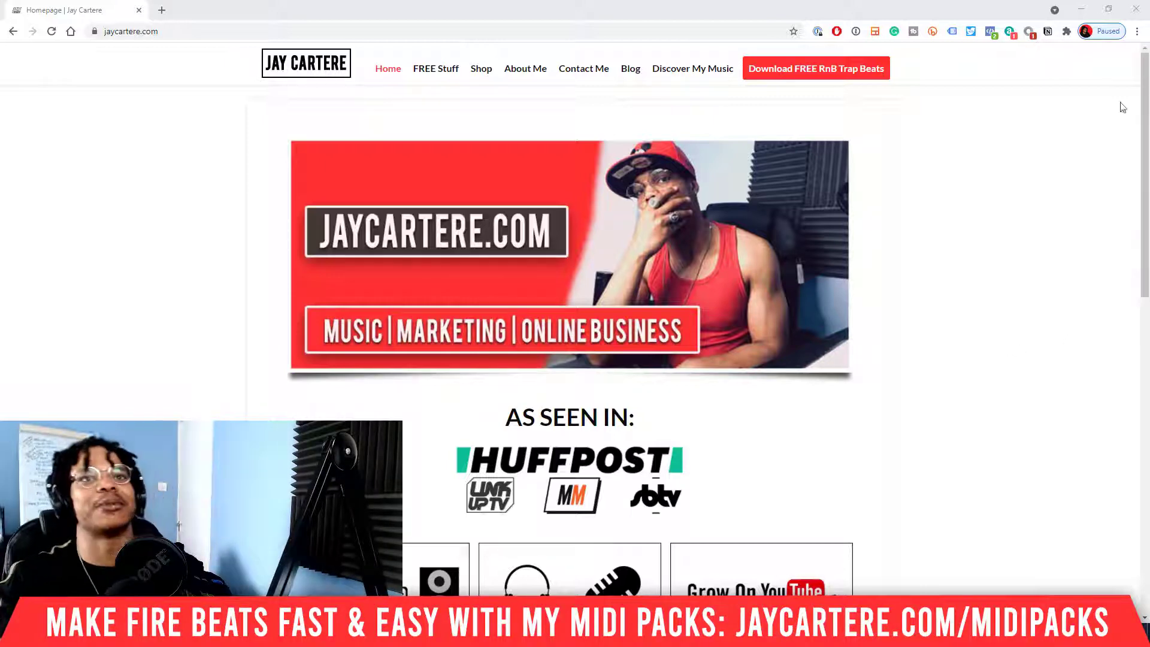
Switch to FL Studio and open the piano roll for the MAIN GUITAR MELODY channel
{"action": "left_click", "coordinate": [1089, 15]}
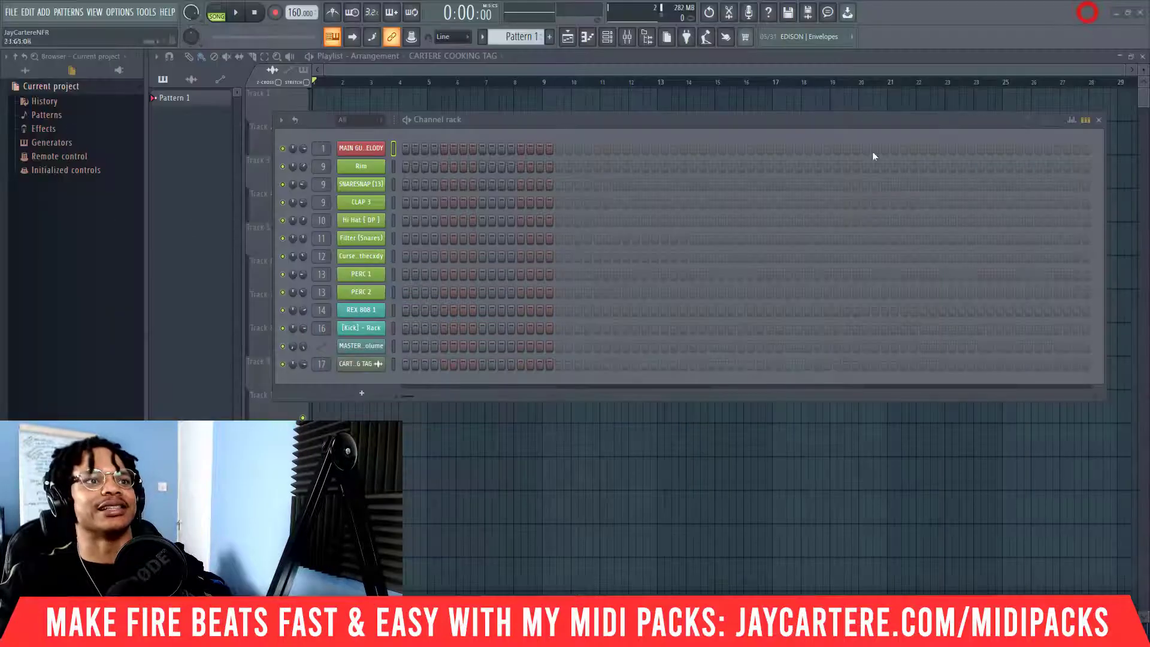
{"action": "left_click_drag", "start_coordinate": [482, 118], "coordinate": [488, 127]}
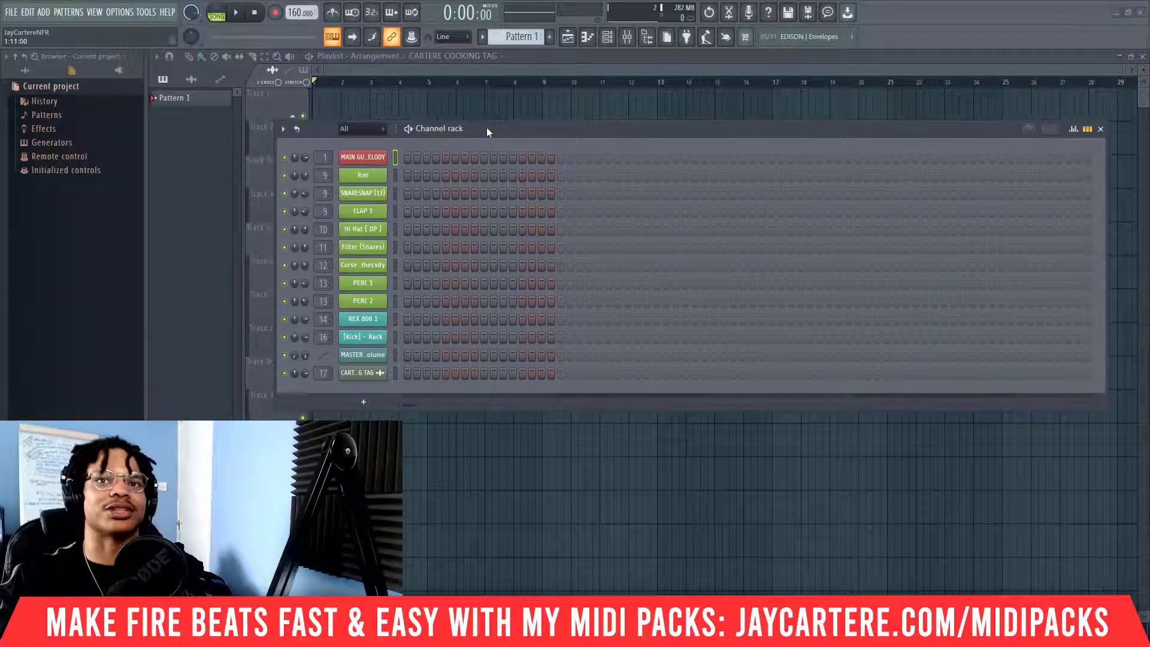
{"action": "left_click_drag", "start_coordinate": [603, 135], "coordinate": [594, 135]}
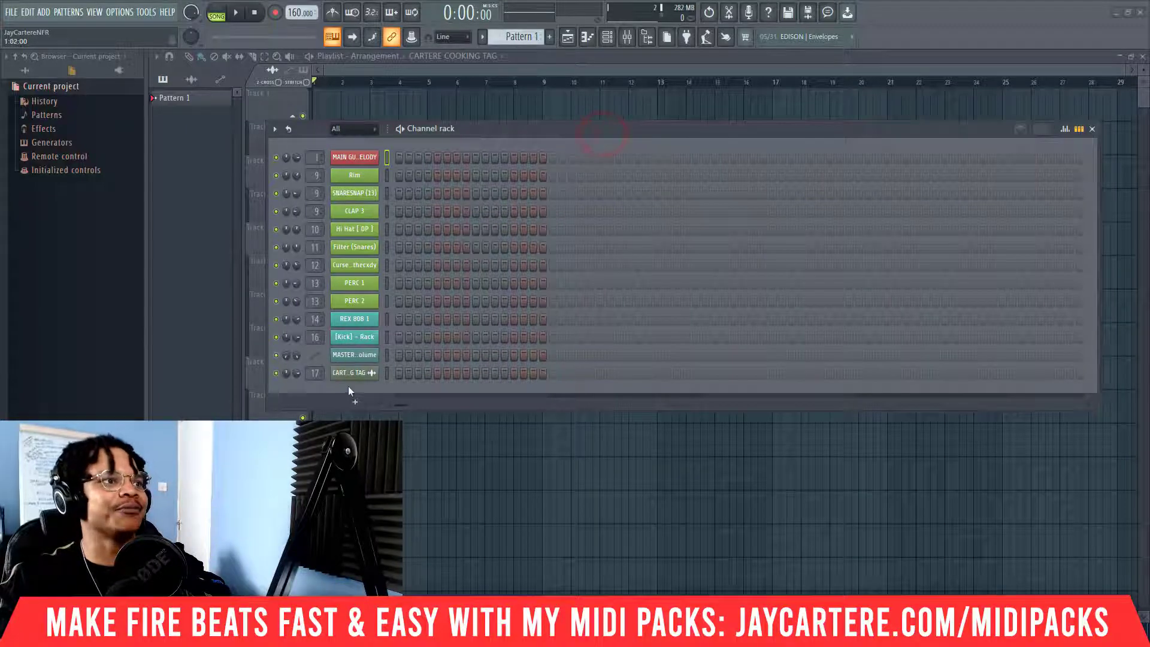
{"action": "right_click", "coordinate": [376, 158]}
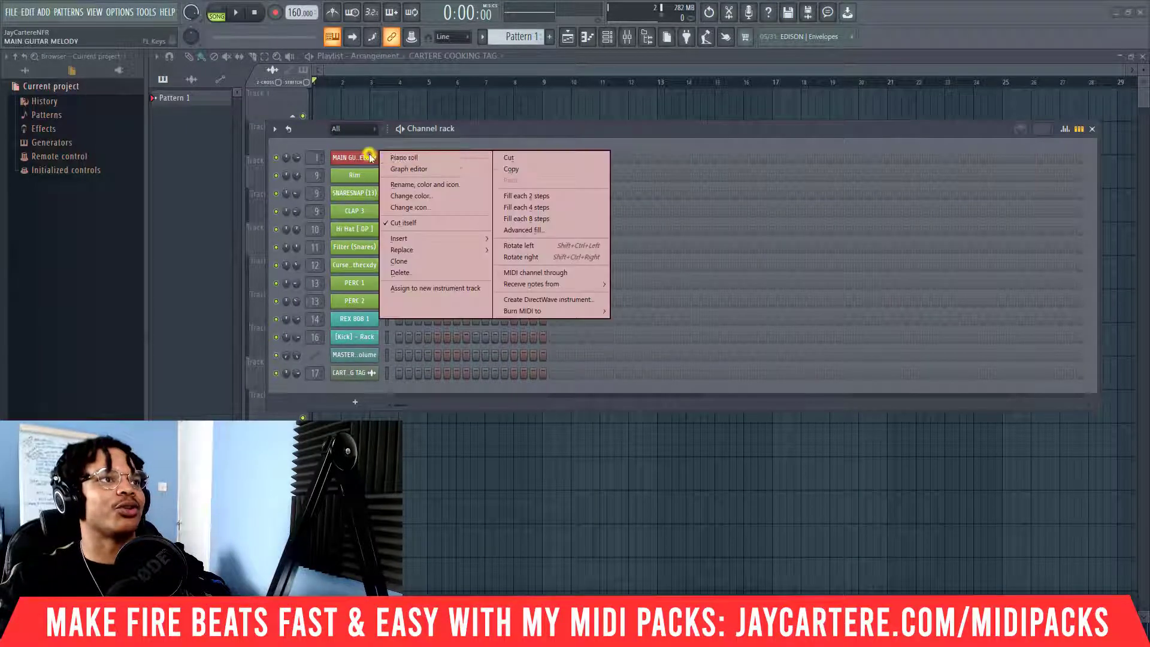
{"action": "left_click", "coordinate": [421, 154]}
{"action": "left_click_drag", "start_coordinate": [571, 107], "coordinate": [661, 105]}
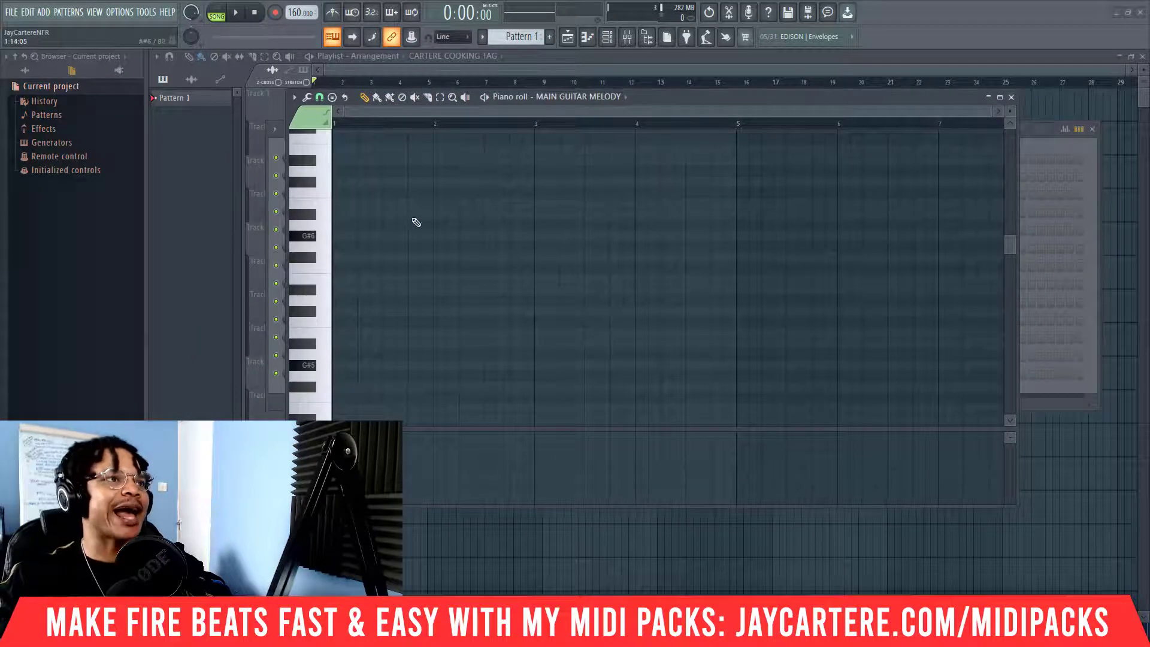
Add a G#4 note at the start of bar 1 and stretch it to one full bar
{"action": "scroll", "coordinate": [377, 261], "scroll_direction": "up", "scroll_amount": 3}
{"action": "scroll", "coordinate": [377, 263], "scroll_direction": "down", "scroll_amount": 6}
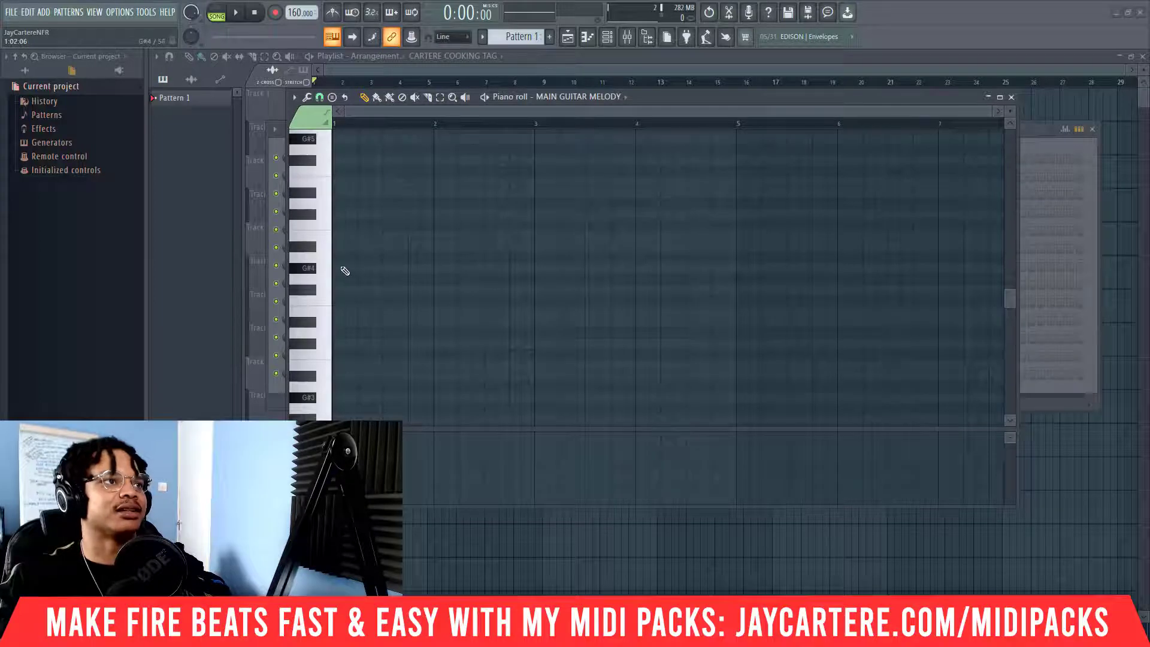
{"action": "left_click", "coordinate": [341, 268]}
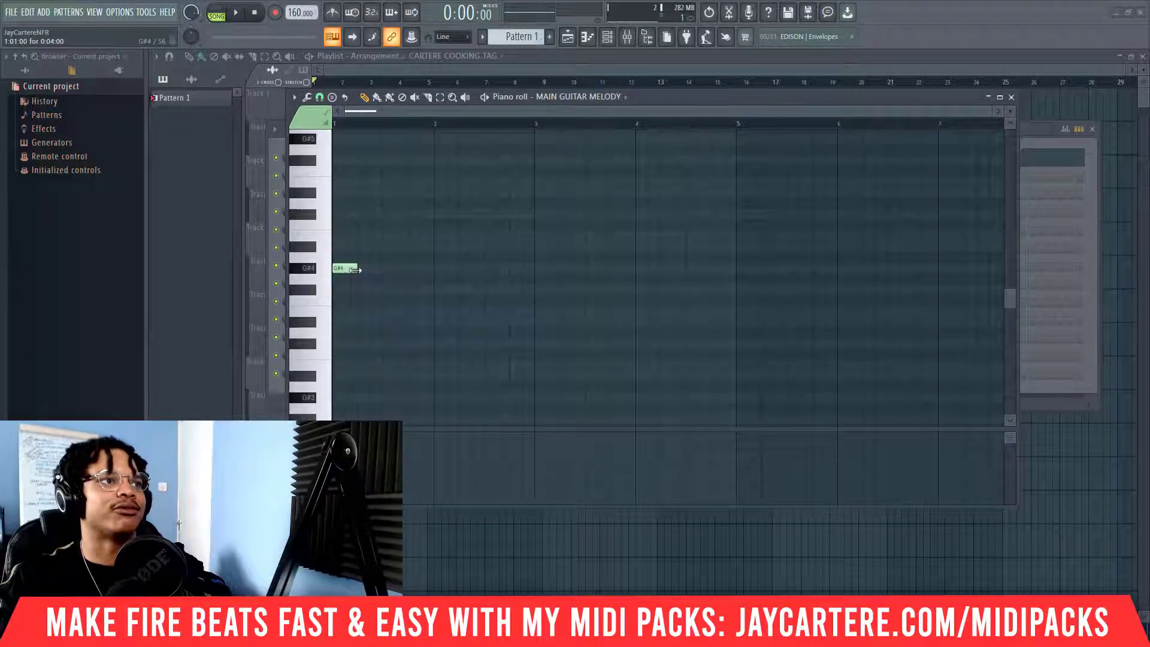
{"action": "left_click_drag", "start_coordinate": [357, 267], "coordinate": [431, 270]}
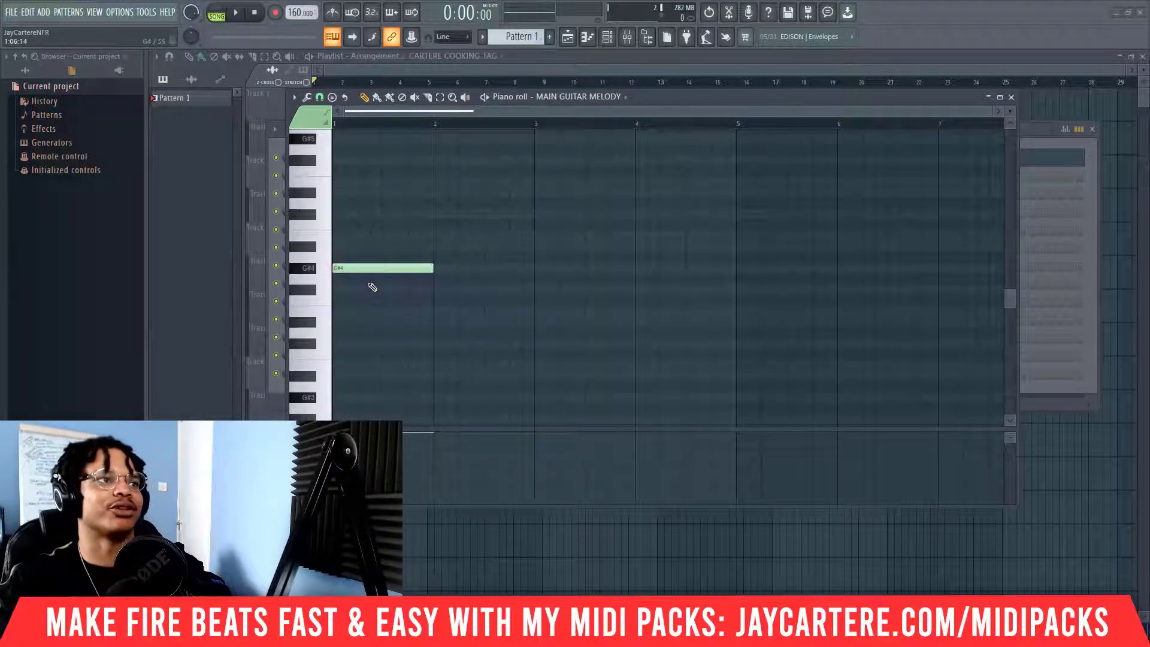
Try a one-bar G#3 note below the G#4 in bar 1, and delete both notes
{"action": "left_click", "coordinate": [338, 397]}
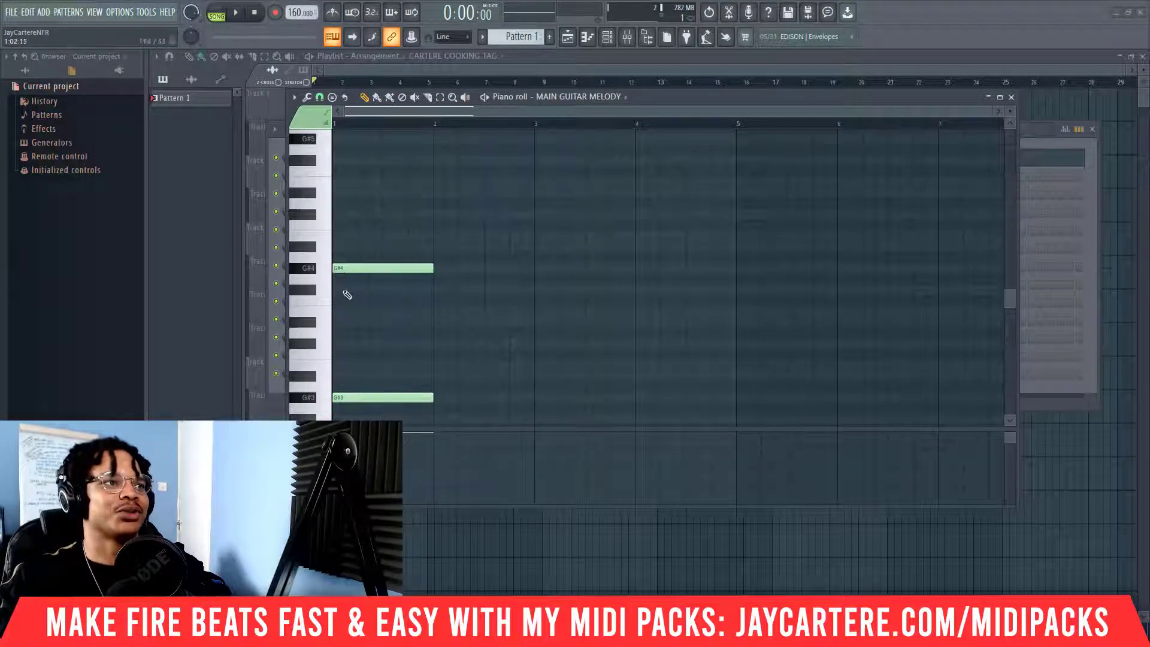
{"action": "right_click", "coordinate": [358, 398]}
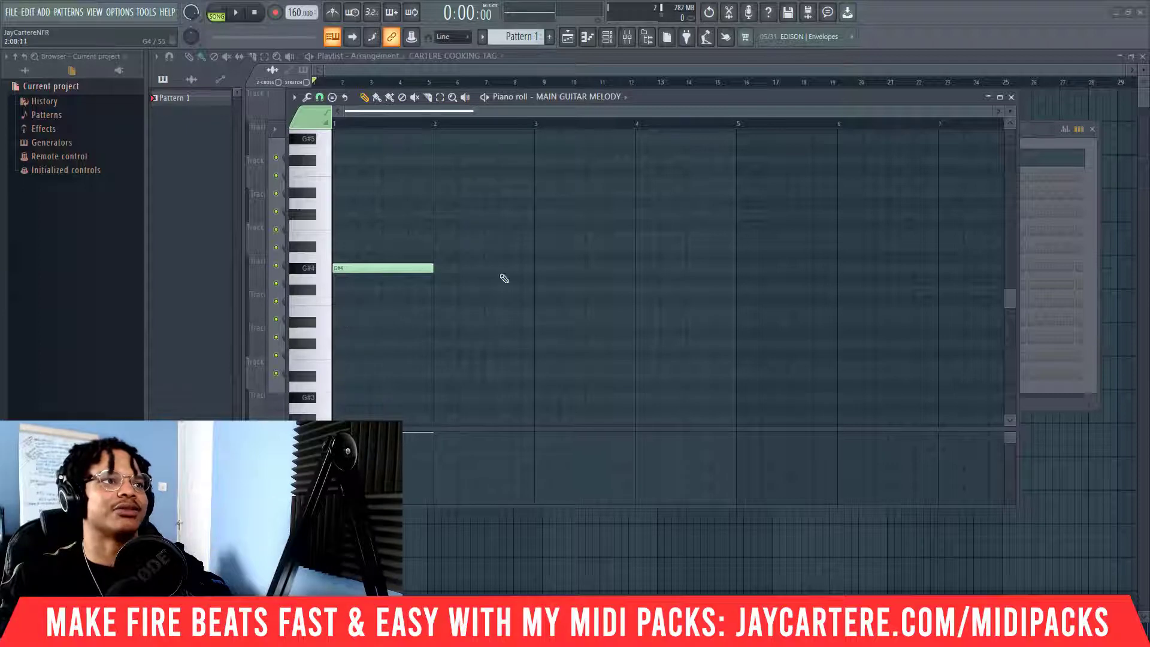
{"action": "right_click", "coordinate": [382, 267]}
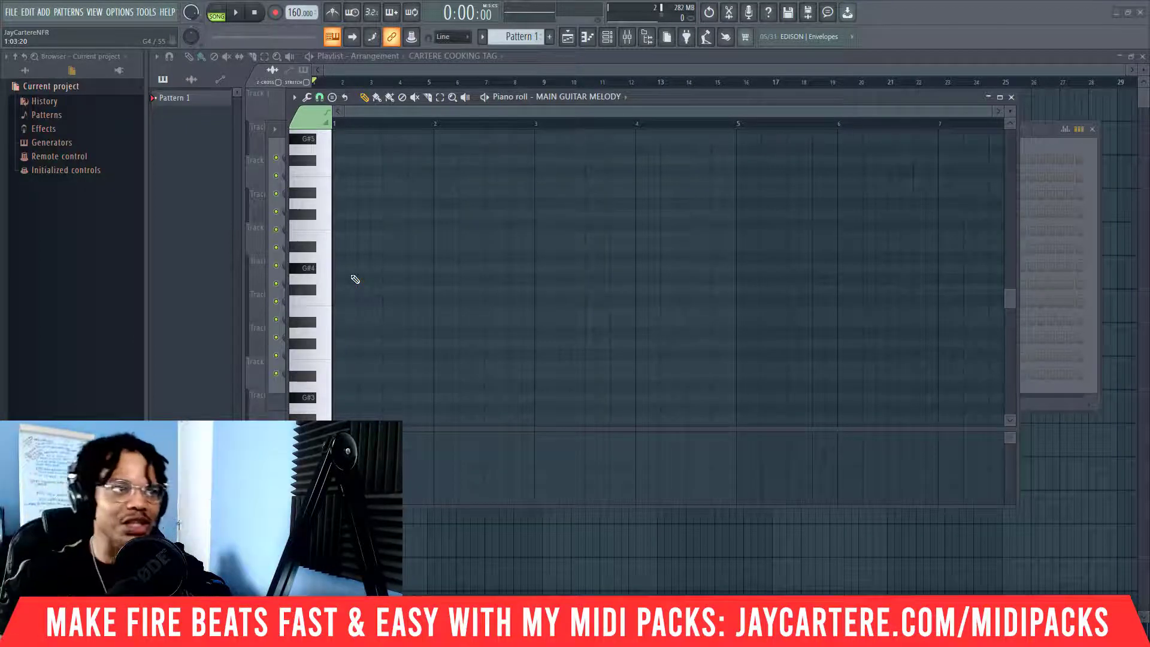
Place one-bar root notes in sequence: G#4 in bar 1, C#5 in bar 2 and D#5 in bar 3
{"action": "left_click", "coordinate": [305, 267]}
{"action": "left_click", "coordinate": [336, 269]}
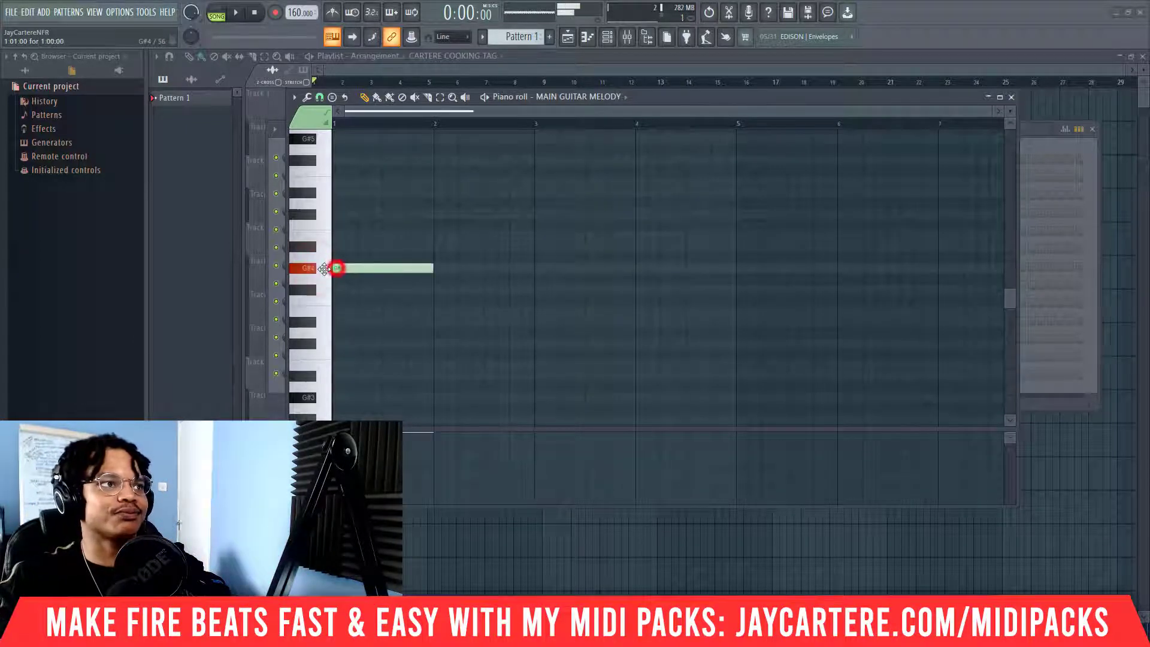
{"action": "scroll", "coordinate": [414, 293], "scroll_direction": "up", "scroll_amount": 2}
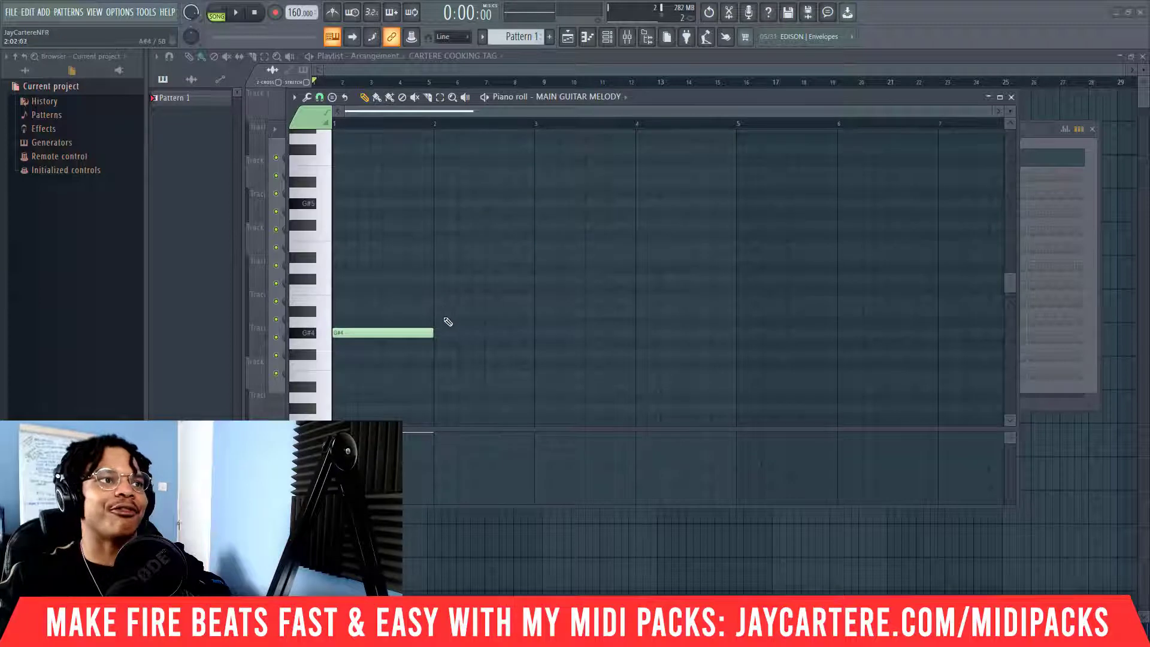
{"action": "left_click", "coordinate": [434, 279]}
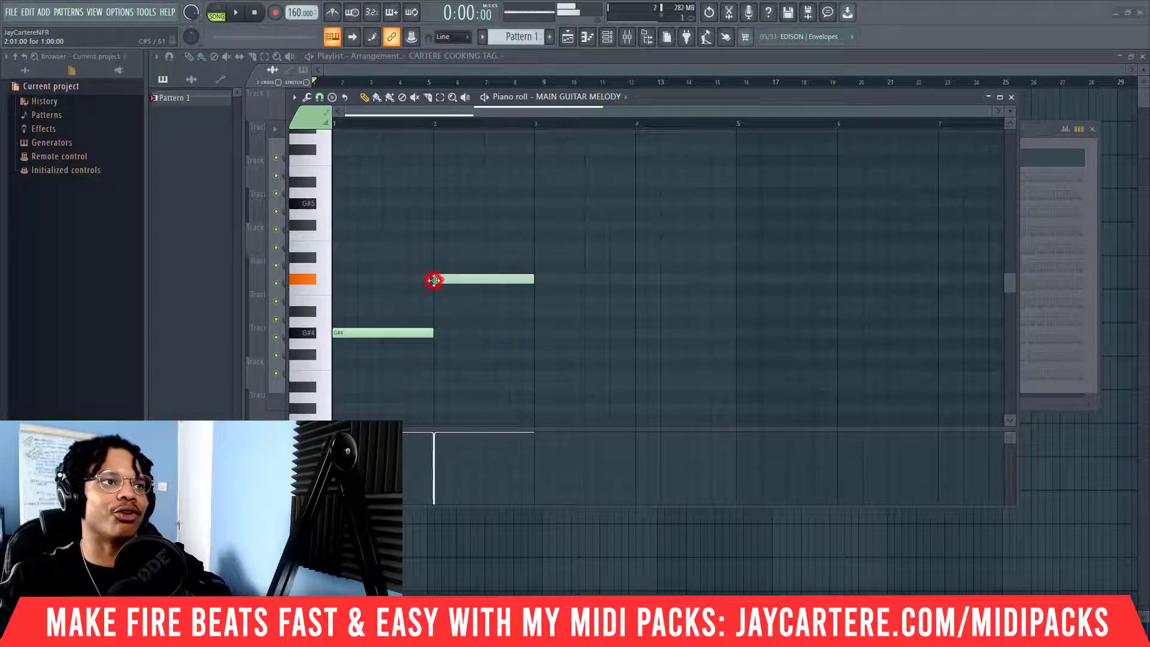
{"action": "left_click", "coordinate": [538, 258]}
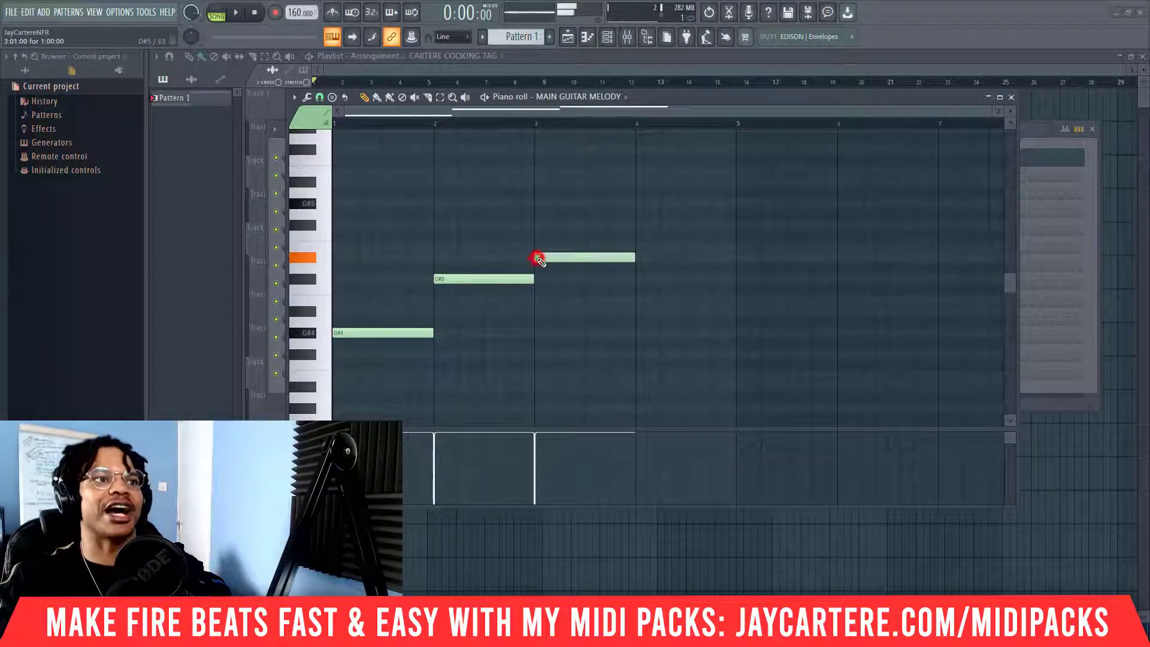
Audition the three root notes one after another
{"action": "left_click", "coordinate": [418, 331]}
{"action": "left_click", "coordinate": [471, 282]}
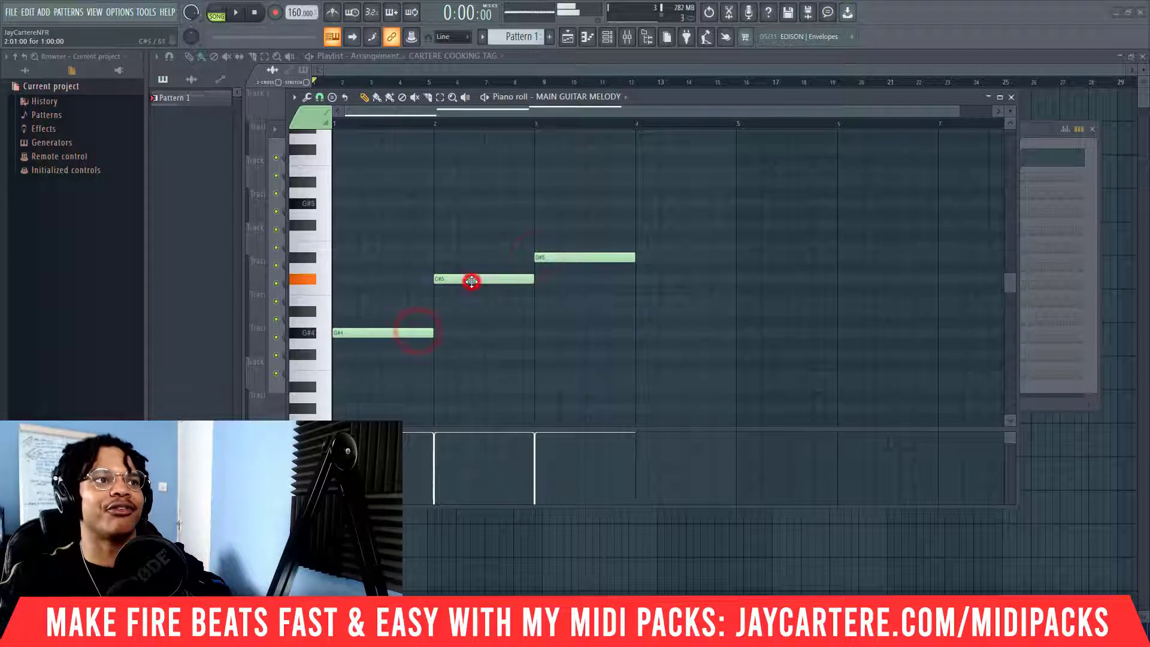
{"action": "left_click", "coordinate": [547, 257]}
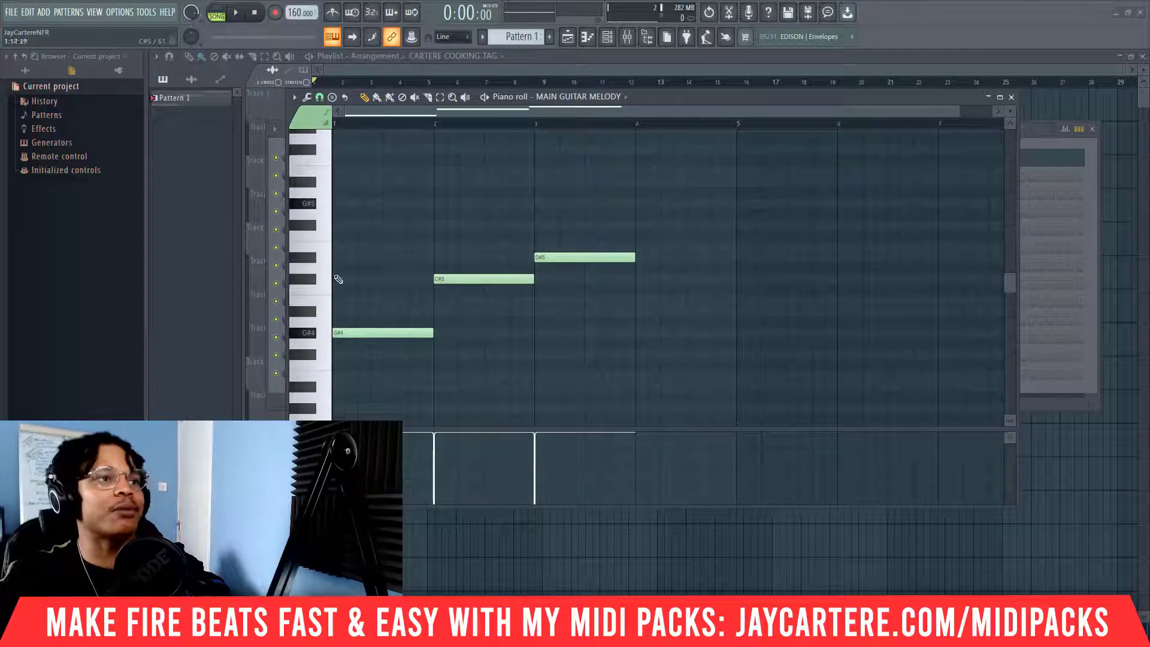
{"action": "left_click", "coordinate": [384, 333]}
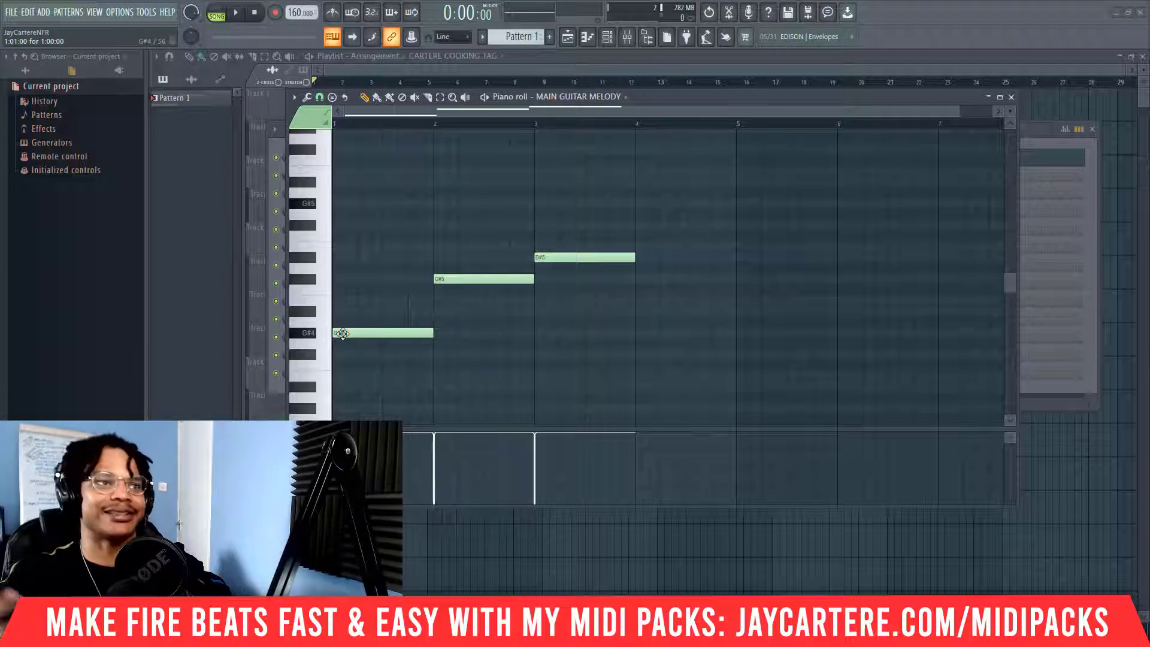
{"action": "left_click", "coordinate": [459, 277]}
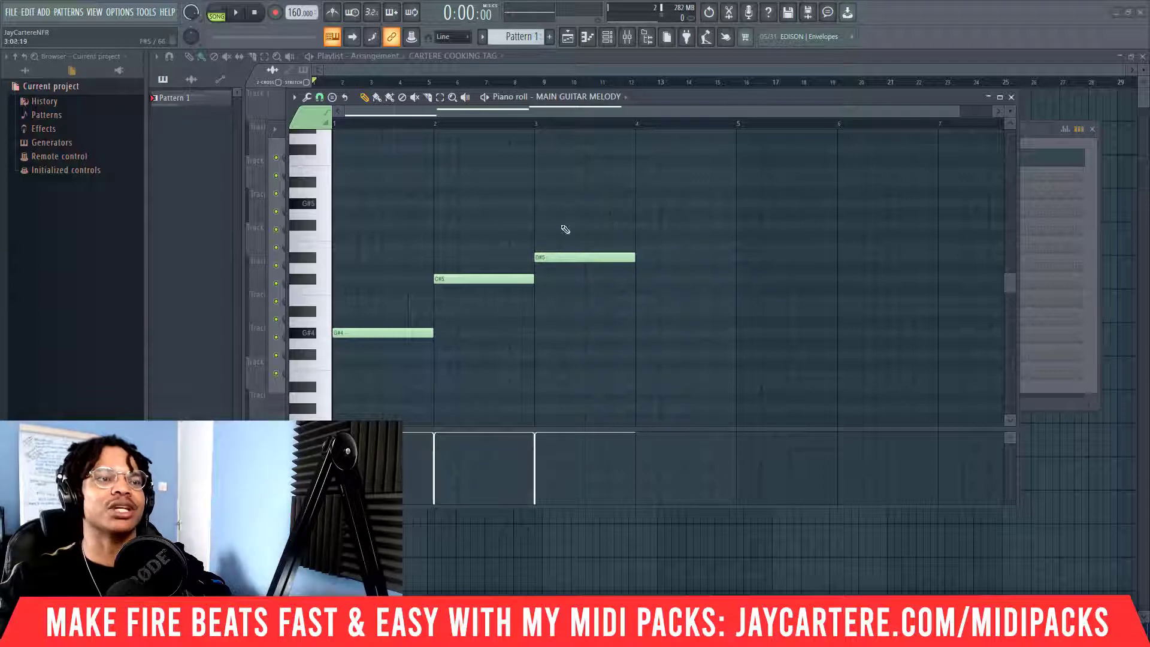
{"action": "left_click", "coordinate": [383, 333]}
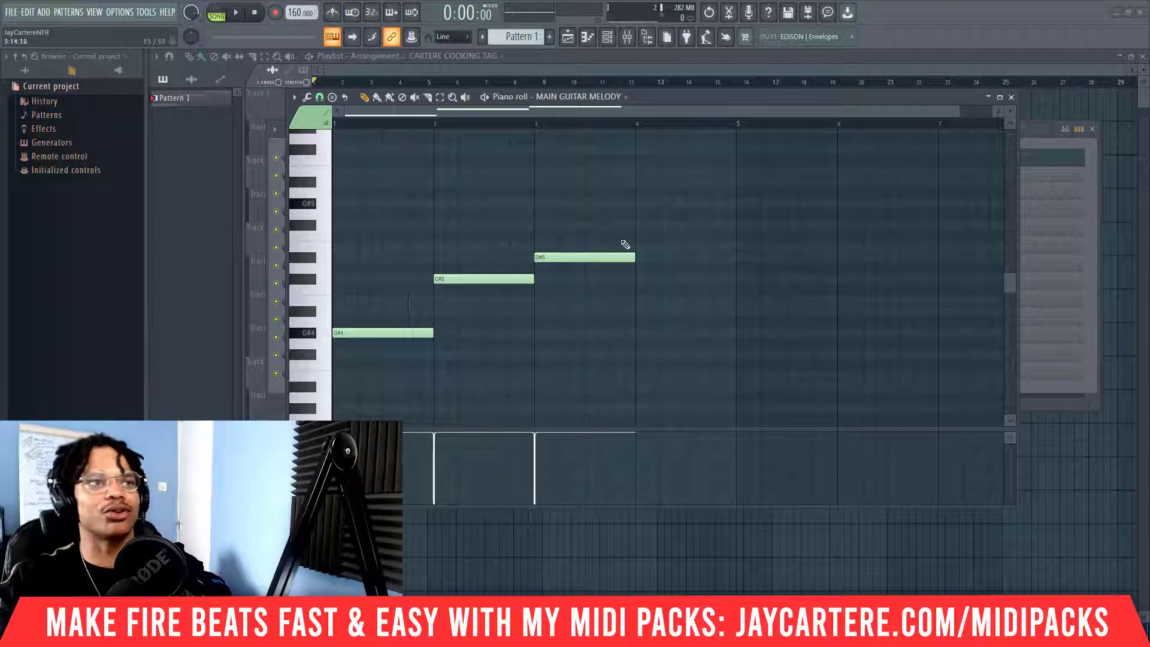
Move the C#5 and D#5 notes one bar later, into bars 3 and 4
{"action": "mouse_move", "coordinate": [615, 235]}
{"action": "left_mouse_down"}
{"action": "mouse_move", "coordinate": [459, 343]}
{"action": "mouse_move", "coordinate": [506, 341]}
{"action": "left_mouse_up"}
{"action": "right_click", "coordinate": [505, 341]}
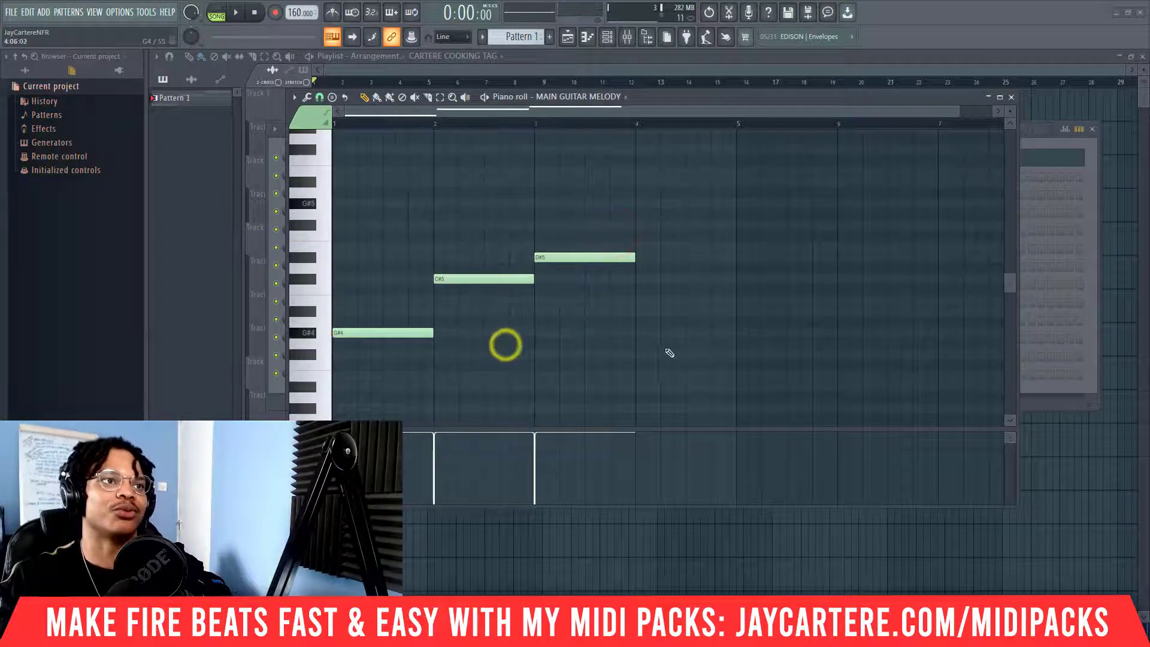
{"action": "left_click_drag", "start_coordinate": [693, 372], "coordinate": [389, 214]}
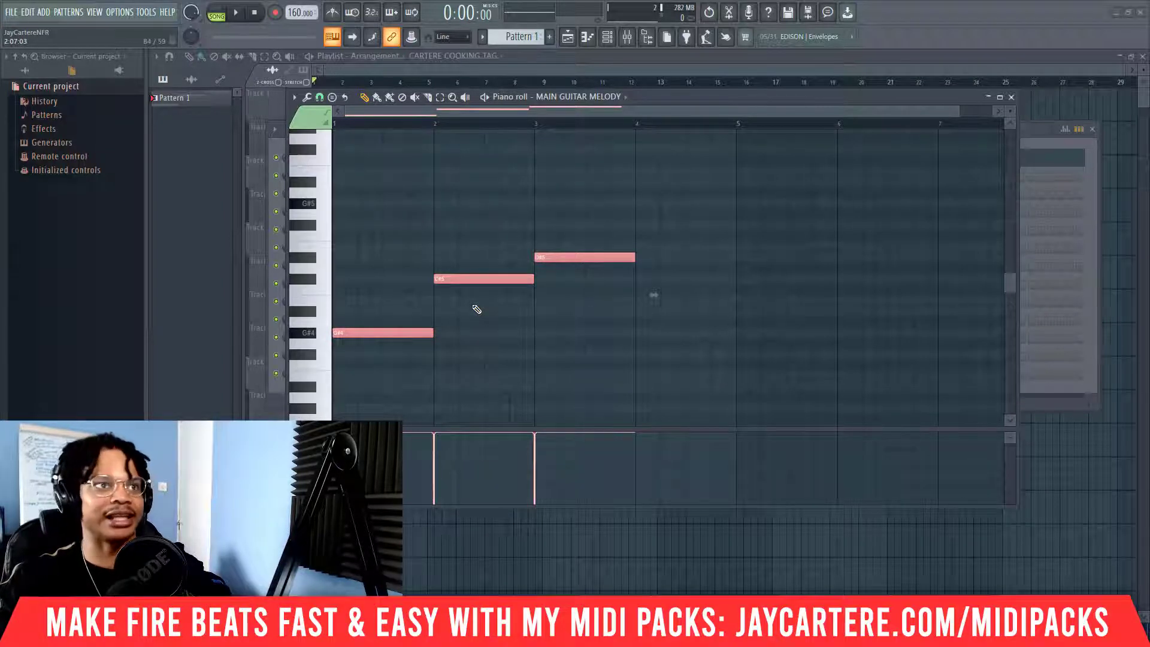
{"action": "left_click_drag", "start_coordinate": [686, 302], "coordinate": [462, 244]}
{"action": "left_click_drag", "start_coordinate": [497, 280], "coordinate": [595, 272]}
Try one-bar notes of different pitches in the empty bar 2, including A#4, E5, F#5 and B4, removing each
{"action": "left_click", "coordinate": [443, 310]}
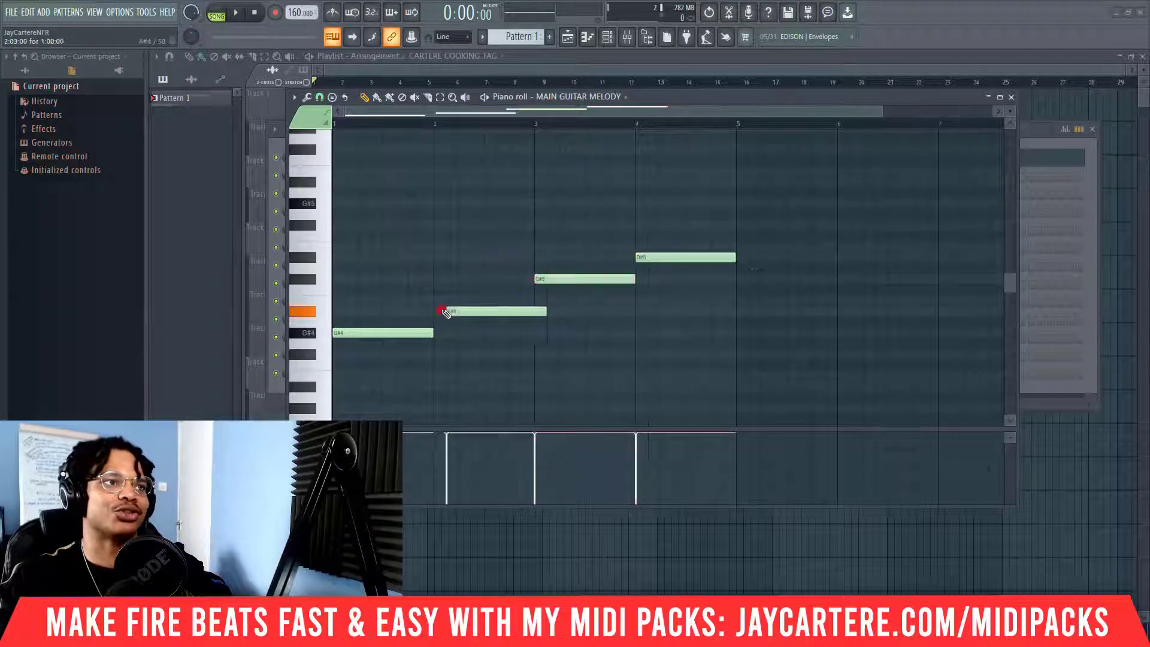
{"action": "right_click", "coordinate": [501, 309]}
{"action": "left_click", "coordinate": [440, 250]}
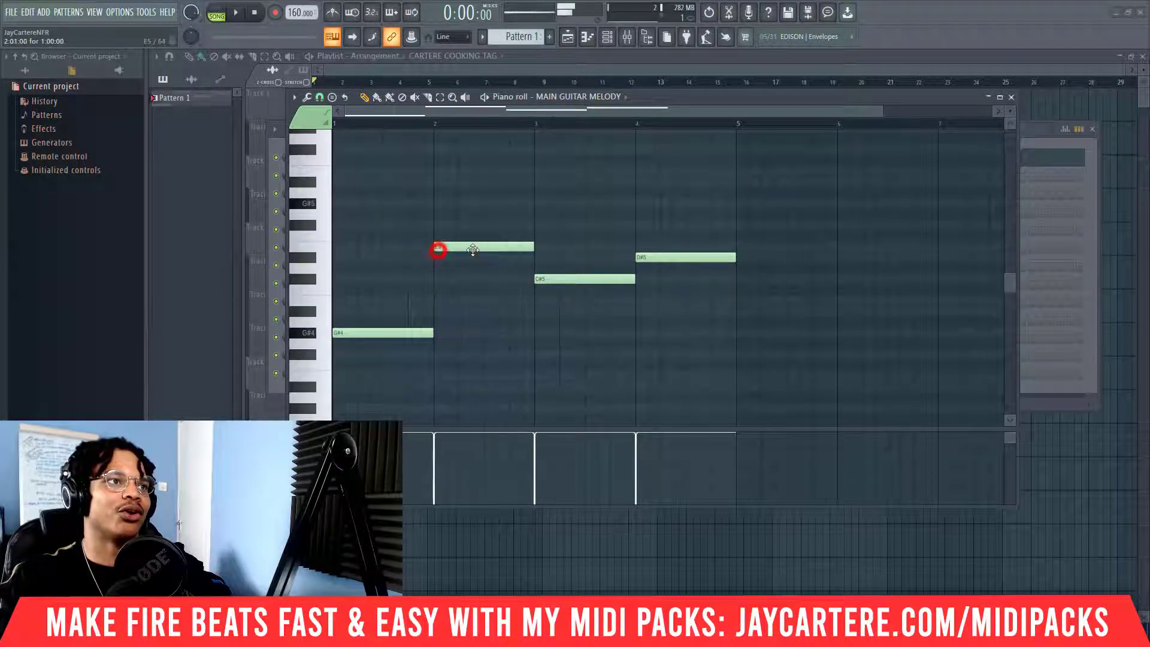
{"action": "right_click", "coordinate": [472, 250]}
{"action": "left_click", "coordinate": [443, 225]}
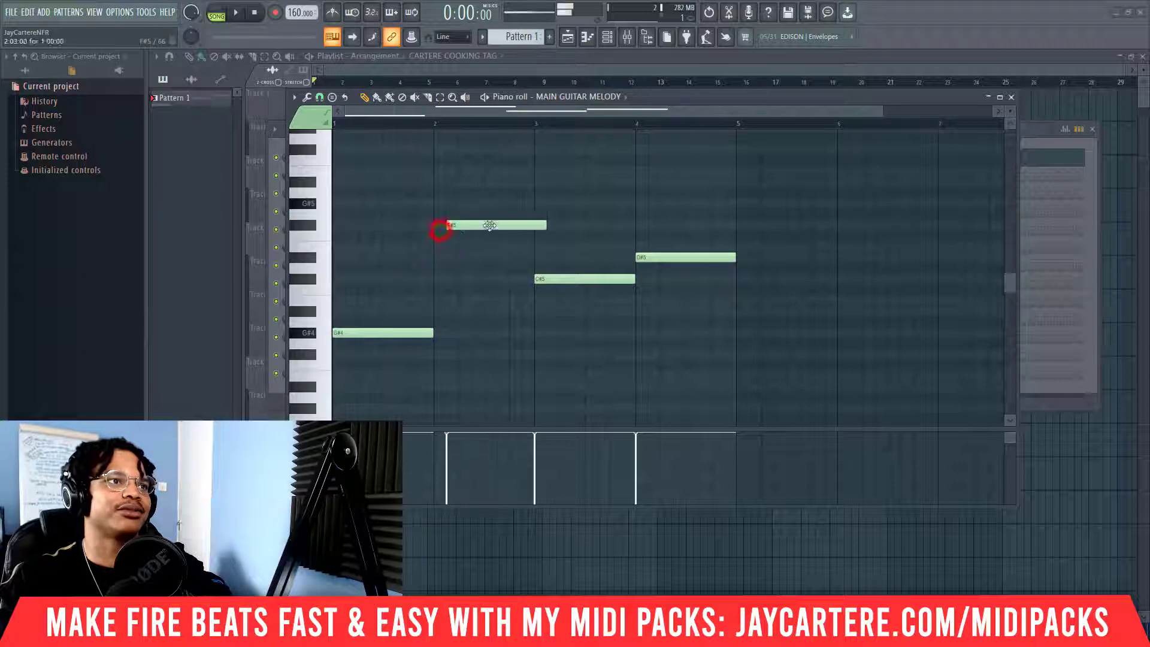
{"action": "right_click", "coordinate": [444, 227]}
{"action": "left_click", "coordinate": [443, 228]}
{"action": "right_click", "coordinate": [440, 226]}
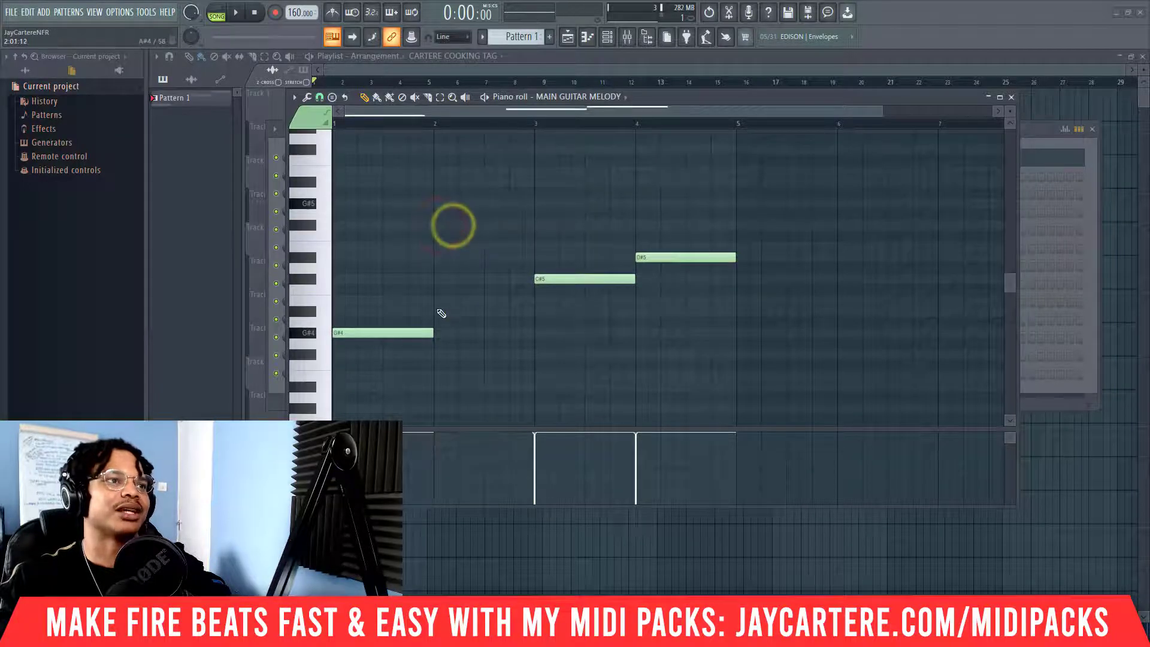
{"action": "left_click", "coordinate": [437, 312]}
{"action": "right_click", "coordinate": [438, 312]}
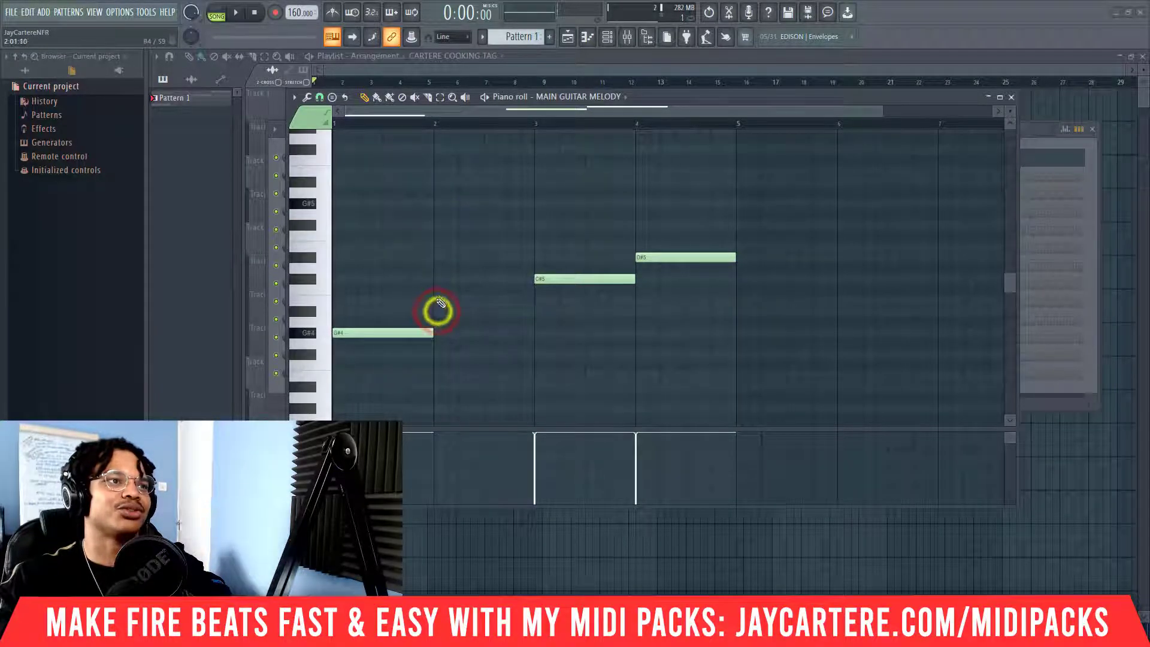
{"action": "left_click", "coordinate": [436, 302]}
{"action": "right_click", "coordinate": [451, 304]}
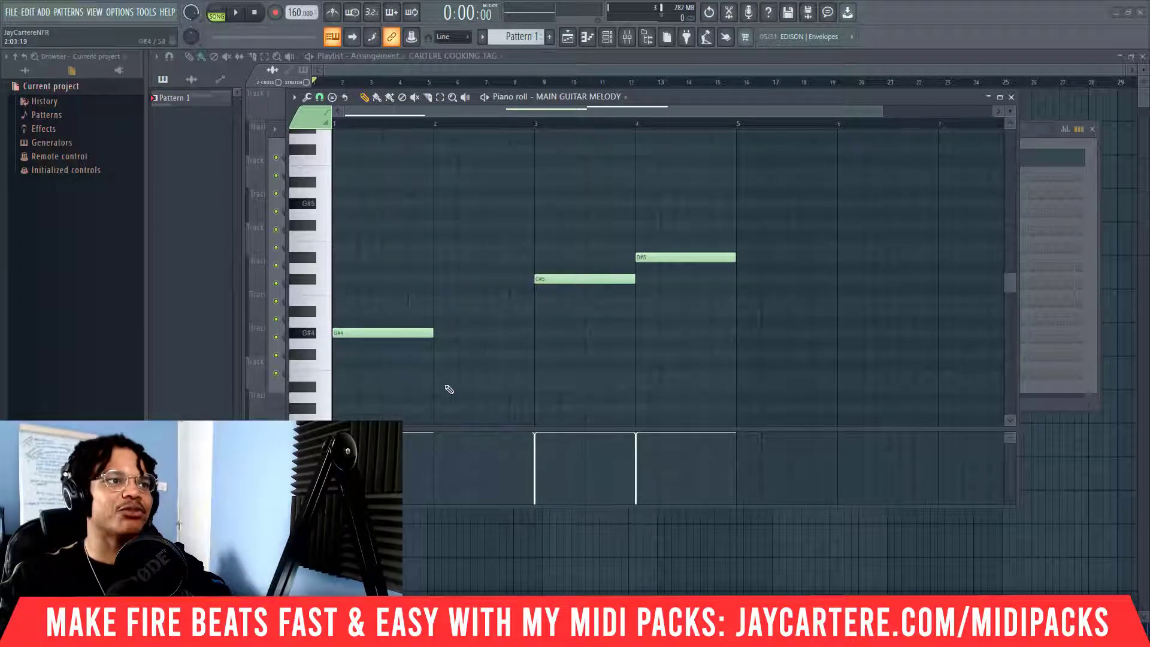
Add a one-bar F#4 note in bar 2, audition it with the neighbouring notes, and lower it to E4
{"action": "left_click", "coordinate": [442, 354]}
{"action": "left_click", "coordinate": [426, 333]}
{"action": "left_click", "coordinate": [441, 355]}
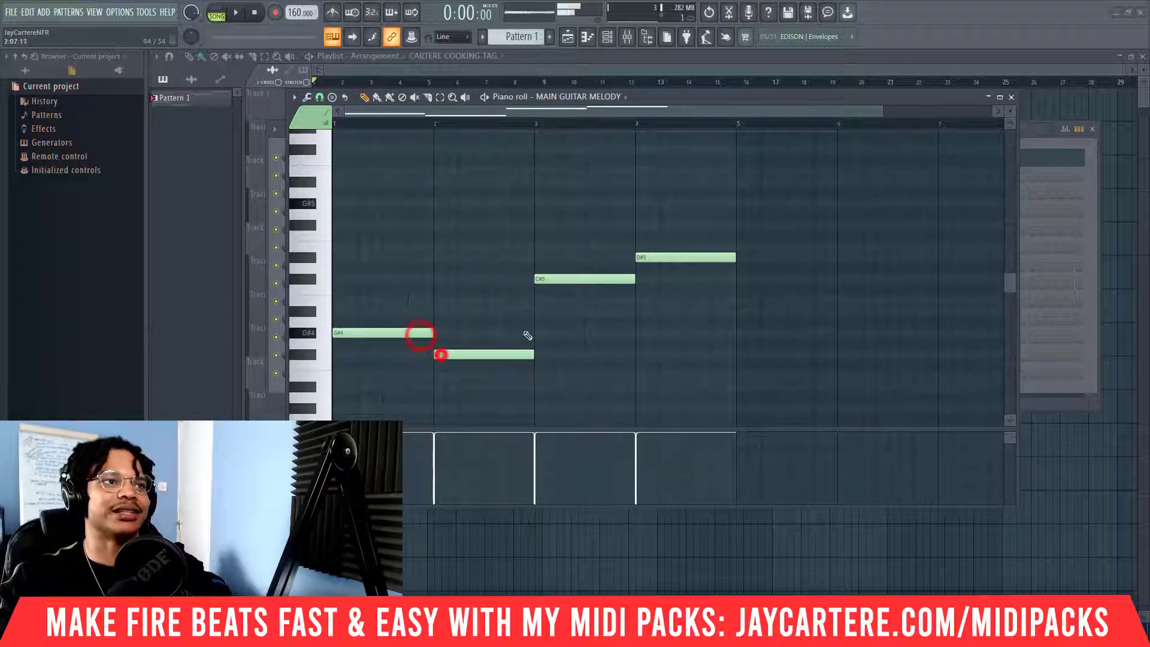
{"action": "left_click", "coordinate": [578, 281]}
{"action": "left_click", "coordinate": [684, 250]}
{"action": "right_click", "coordinate": [709, 245]}
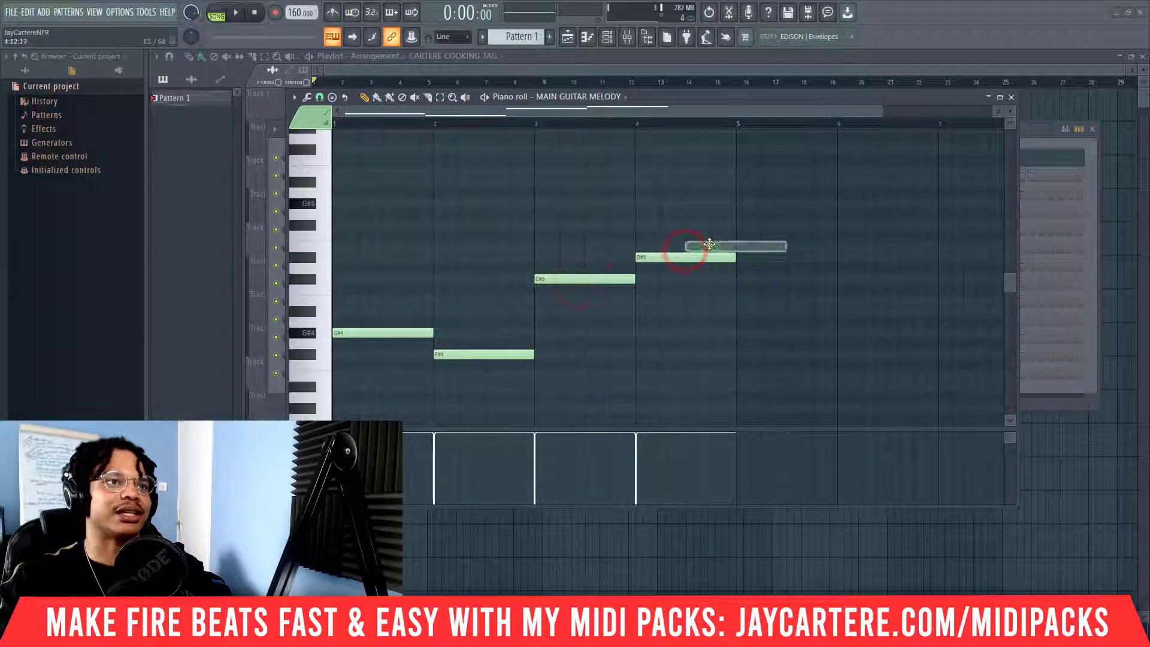
{"action": "left_click_drag", "start_coordinate": [490, 358], "coordinate": [489, 380]}
Build one-bar triads by adding B4 and D#5 above the G#4 in bar 1, and G#4 and B4 above the E4 in bar 2
{"action": "left_click", "coordinate": [397, 333]}
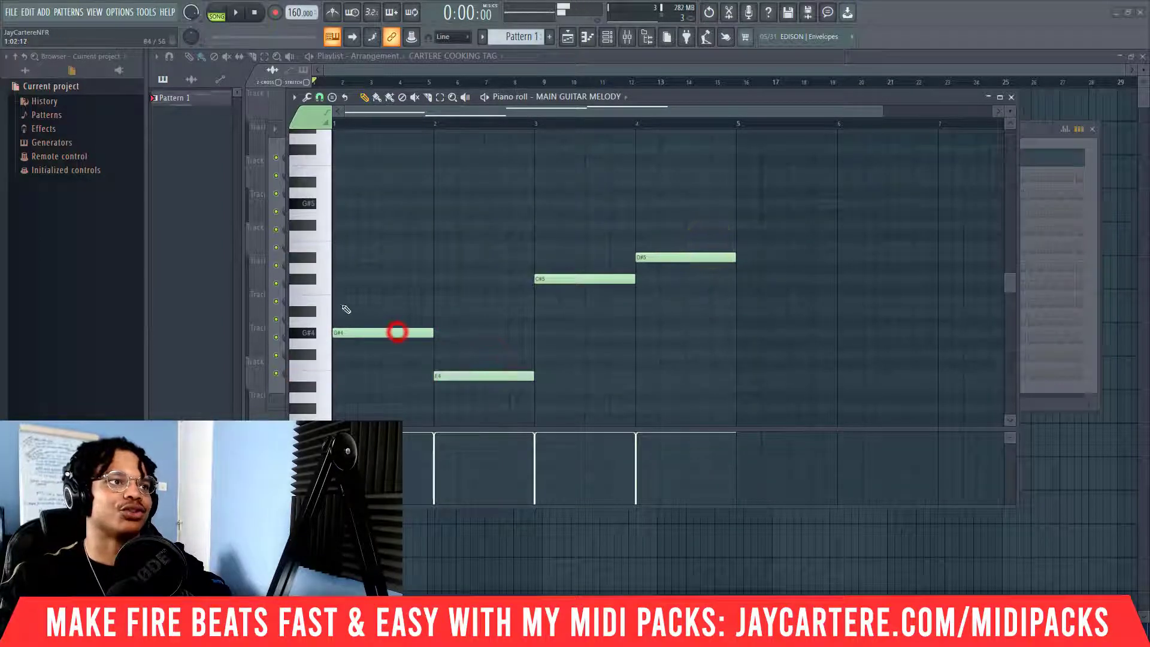
{"action": "left_click", "coordinate": [339, 300]}
{"action": "left_click", "coordinate": [344, 258]}
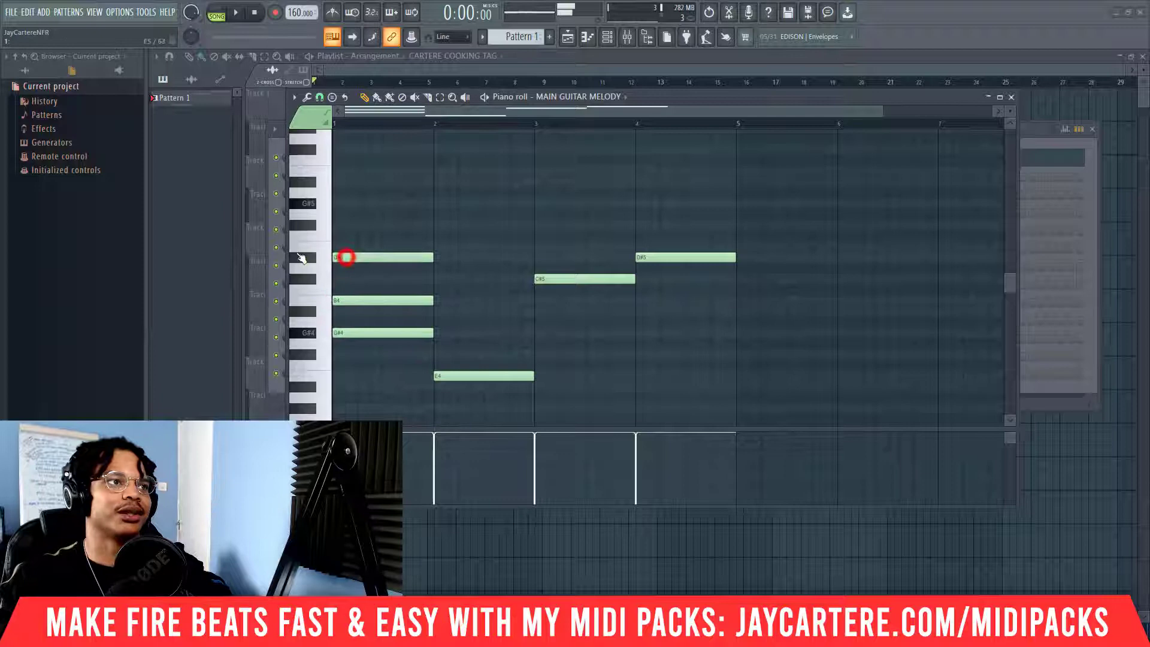
{"action": "left_click", "coordinate": [473, 378]}
{"action": "left_click", "coordinate": [439, 333]}
{"action": "left_click", "coordinate": [439, 300]}
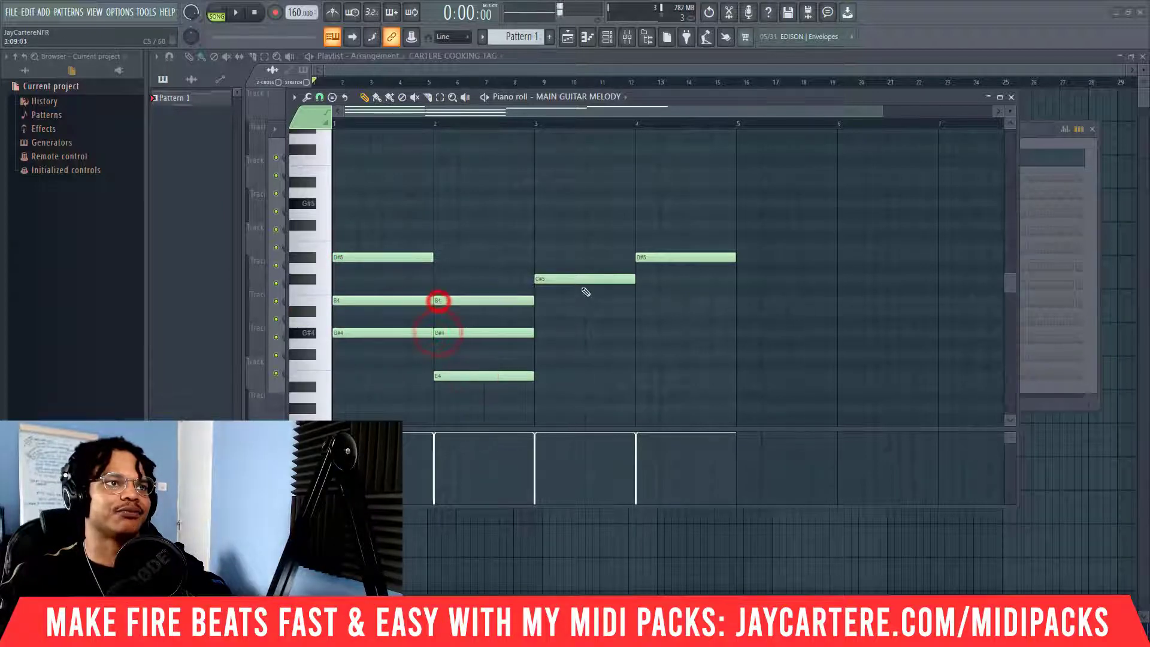
Select the C#5 note in bar 3 and lower it by one octave
{"action": "left_click", "coordinate": [599, 299]}
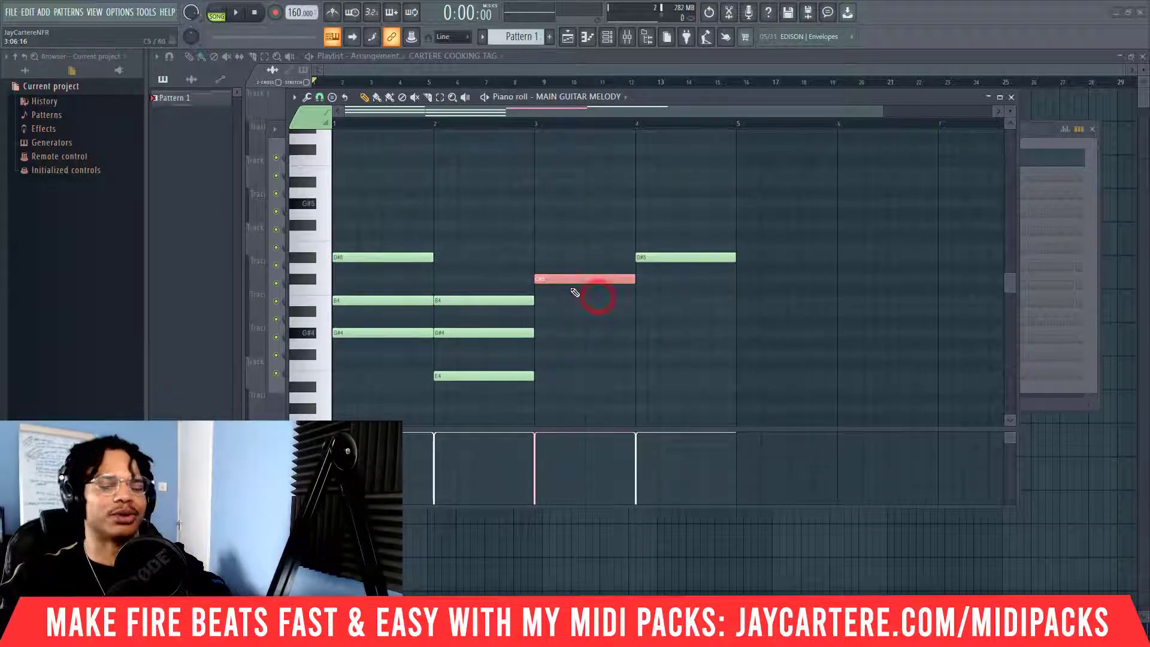
{"action": "key", "text": "ctrl+Down"}
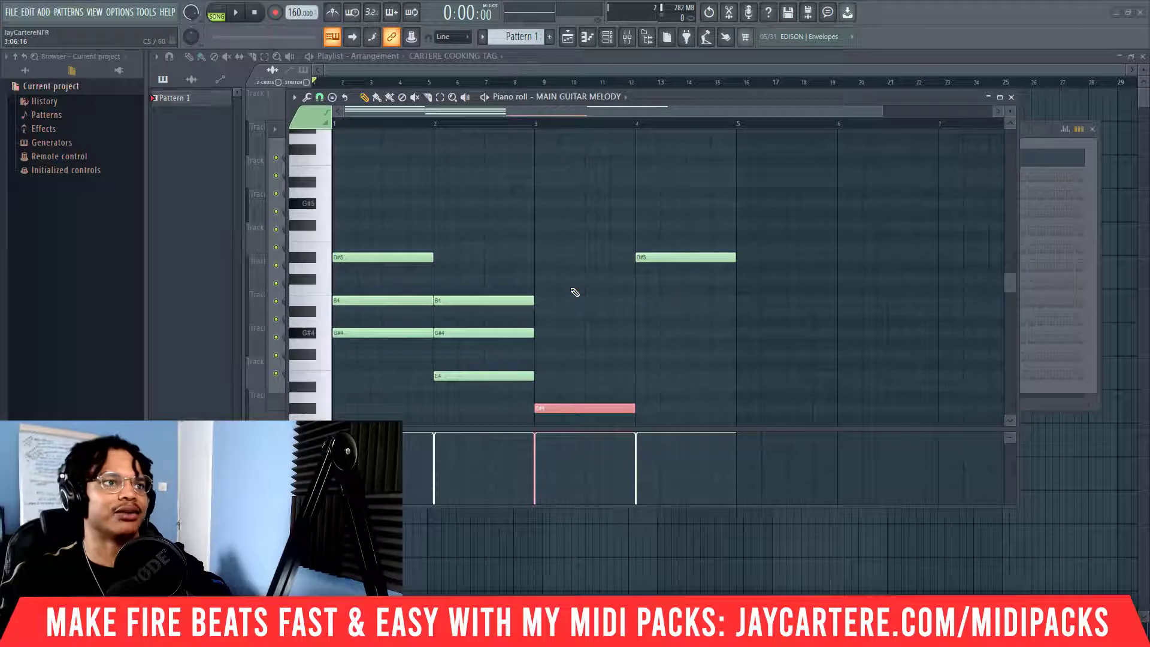
Complete a one-bar triad in bar 3 by adding E4 and G#4 above the C#4
{"action": "left_click", "coordinate": [537, 375]}
{"action": "left_click", "coordinate": [539, 333]}
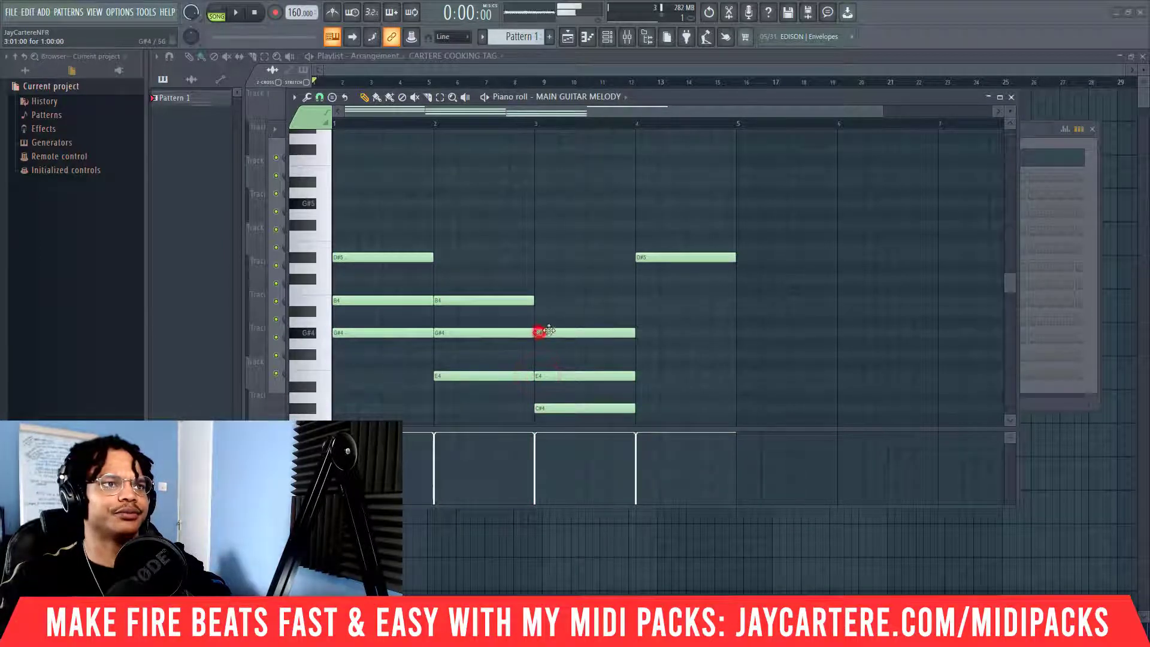
Lower the D#5 note in bar 4 by one octave and add one-bar F#4 and A#4 notes above it
{"action": "left_click", "coordinate": [686, 272]}
{"action": "right_click", "coordinate": [689, 267]}
{"action": "left_click_drag", "start_coordinate": [688, 268], "coordinate": [652, 261]}
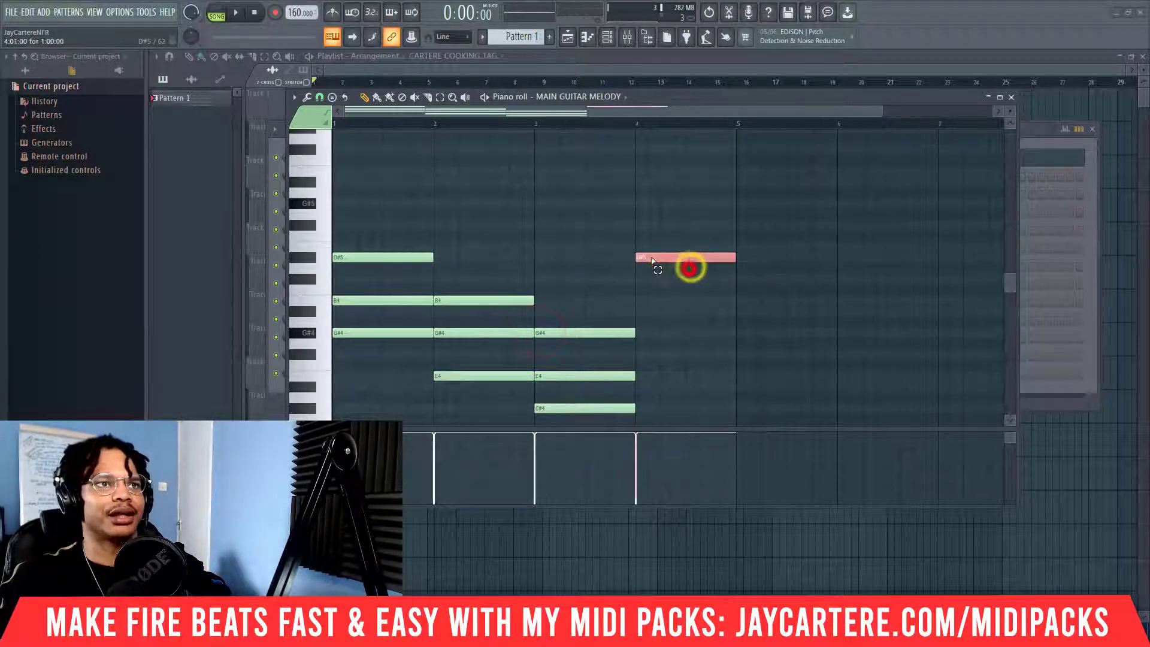
{"action": "key", "text": "ctrl+Down"}
{"action": "left_click", "coordinate": [639, 354]}
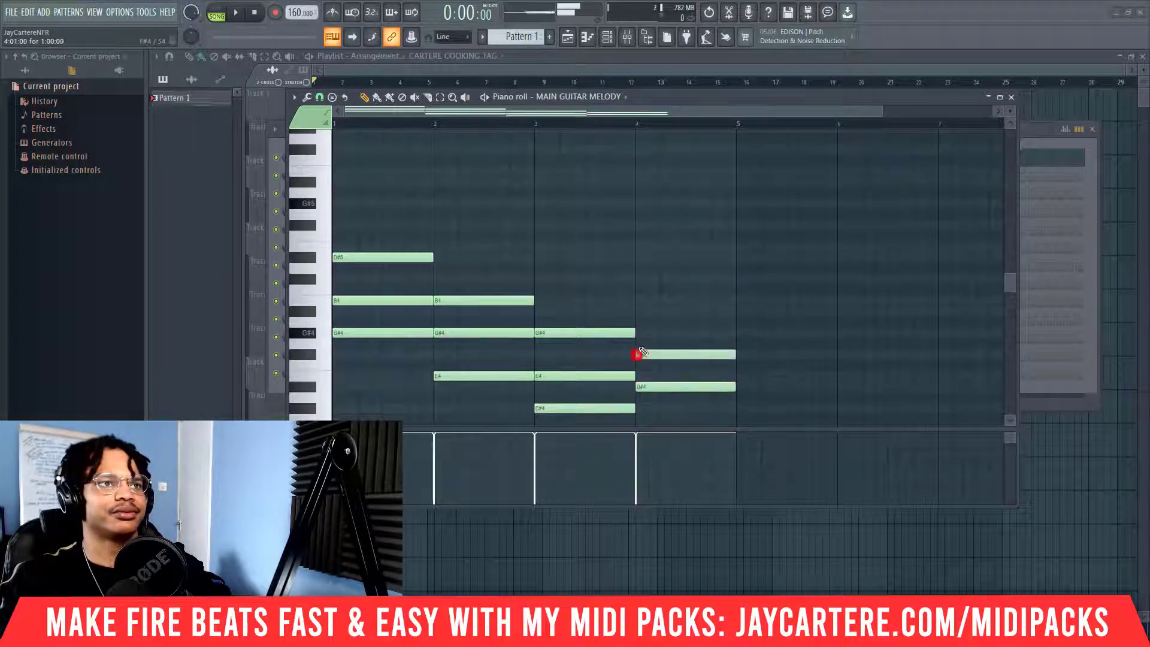
{"action": "left_click", "coordinate": [638, 311]}
Switch playback to pattern mode and audition the four-bar chord progression
{"action": "scroll", "coordinate": [708, 327], "scroll_direction": "down", "scroll_amount": 3}
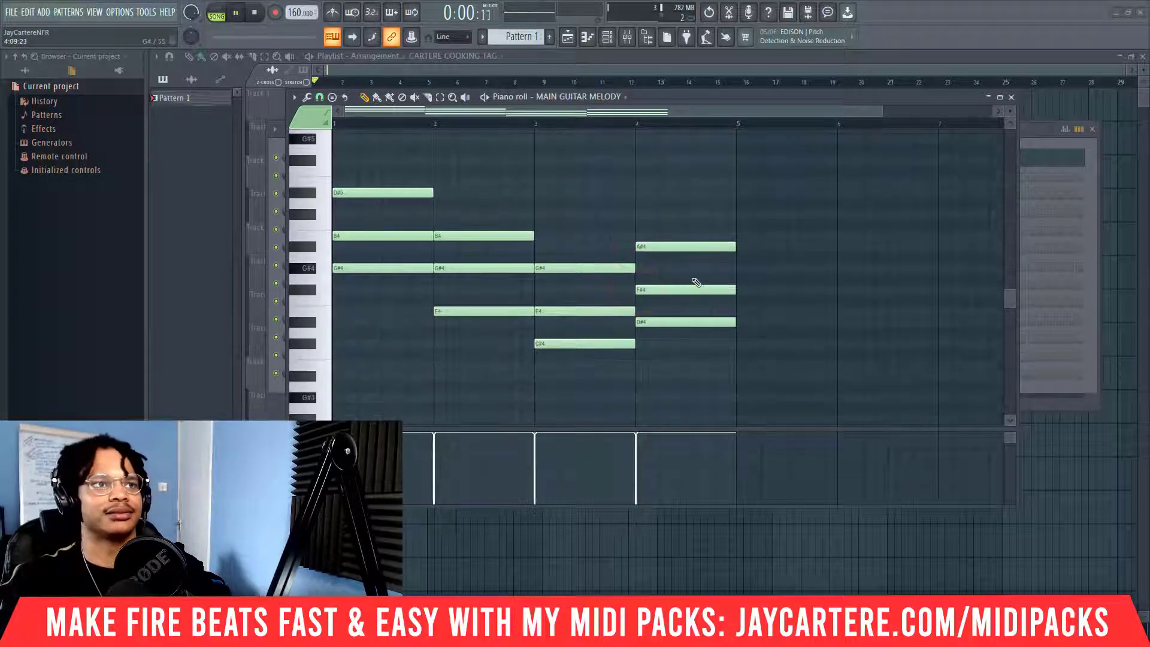
{"action": "left_click", "coordinate": [225, 13]}
{"action": "key", "text": "space"}
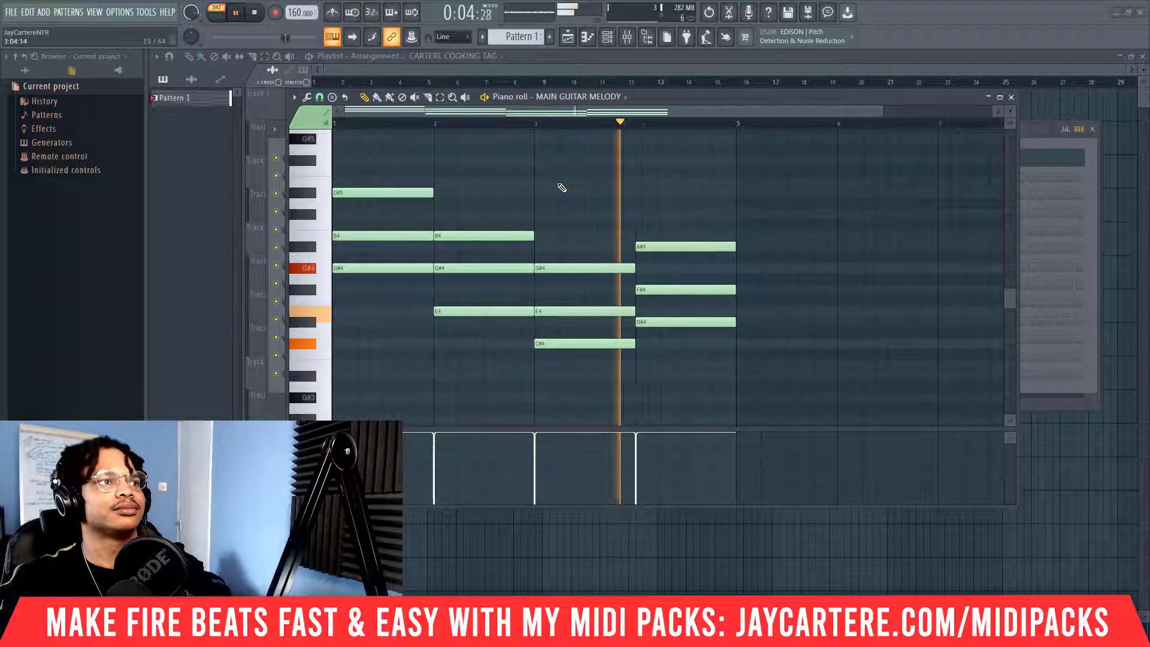
{"action": "key", "text": "space"}
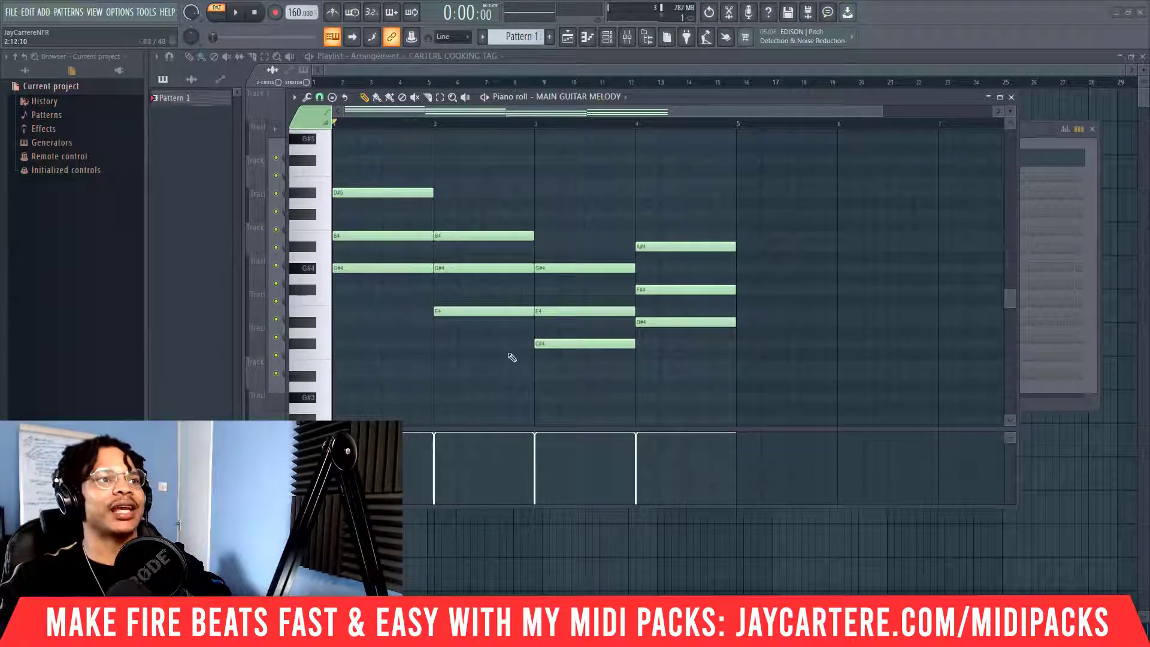
Delete the E4, G#4 and B4 chord in bar 2 and move the bar 4 chord into its place
{"action": "left_click_drag", "start_coordinate": [497, 352], "coordinate": [487, 213]}
{"action": "mouse_move", "coordinate": [689, 361]}
{"action": "left_mouse_down"}
{"action": "mouse_move", "coordinate": [663, 221]}
{"action": "mouse_move", "coordinate": [484, 246]}
{"action": "left_mouse_up"}
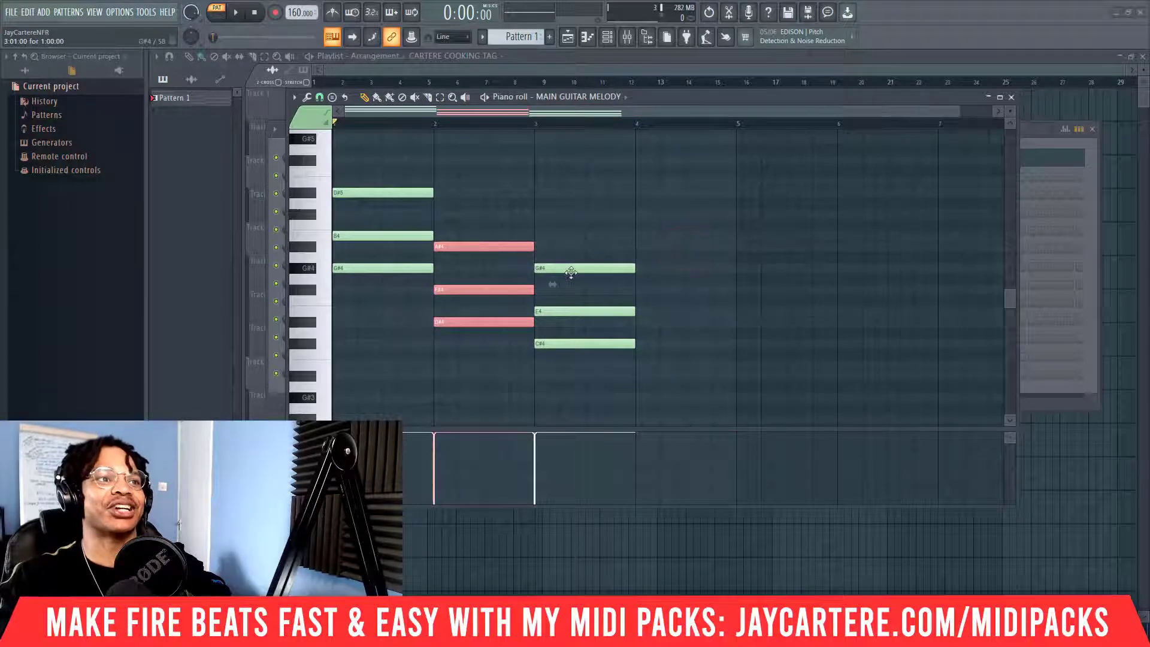
Rearrange the chords: the D#4 chord in bar 1, the C#4 chord in bar 2 and the G#4 chord in bar 3
{"action": "left_click_drag", "start_coordinate": [384, 293], "coordinate": [377, 179]}
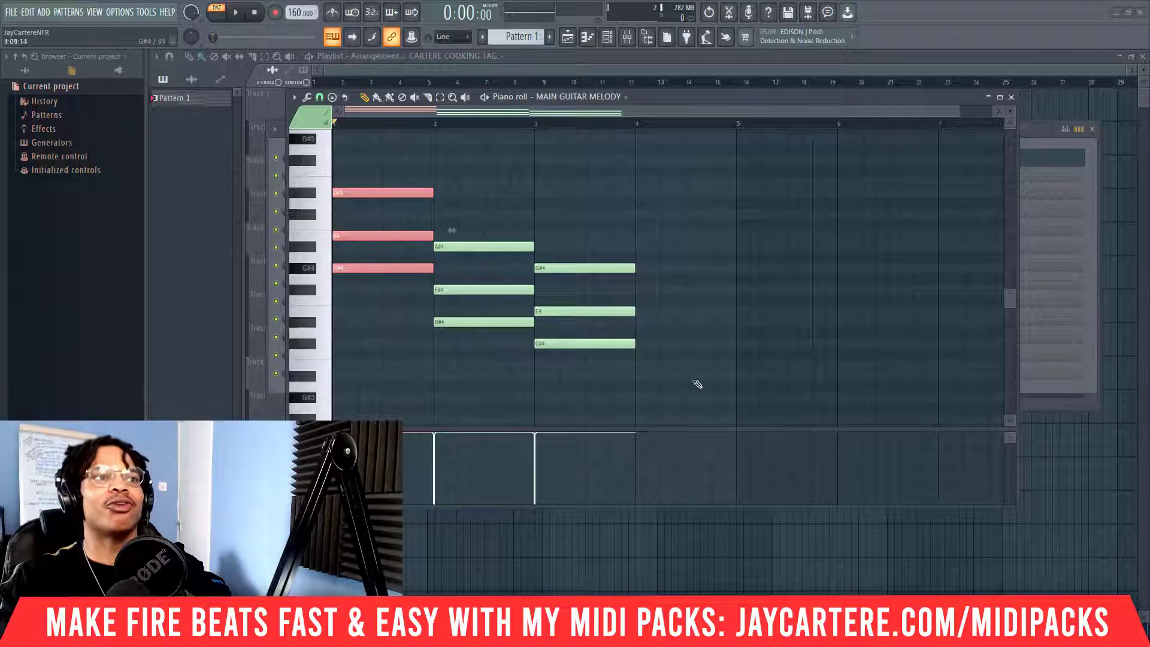
{"action": "left_click_drag", "start_coordinate": [367, 190], "coordinate": [670, 191]}
{"action": "left_click", "coordinate": [621, 405]}
{"action": "left_click_drag", "start_coordinate": [620, 405], "coordinate": [324, 242]}
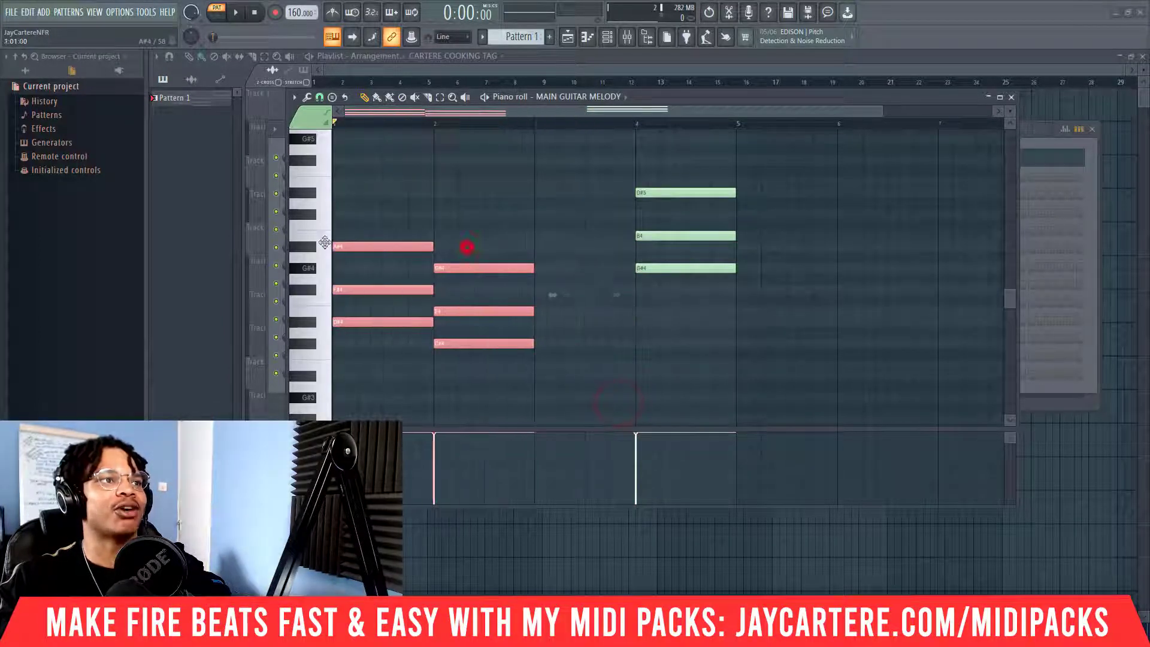
{"action": "left_click_drag", "start_coordinate": [694, 192], "coordinate": [580, 264]}
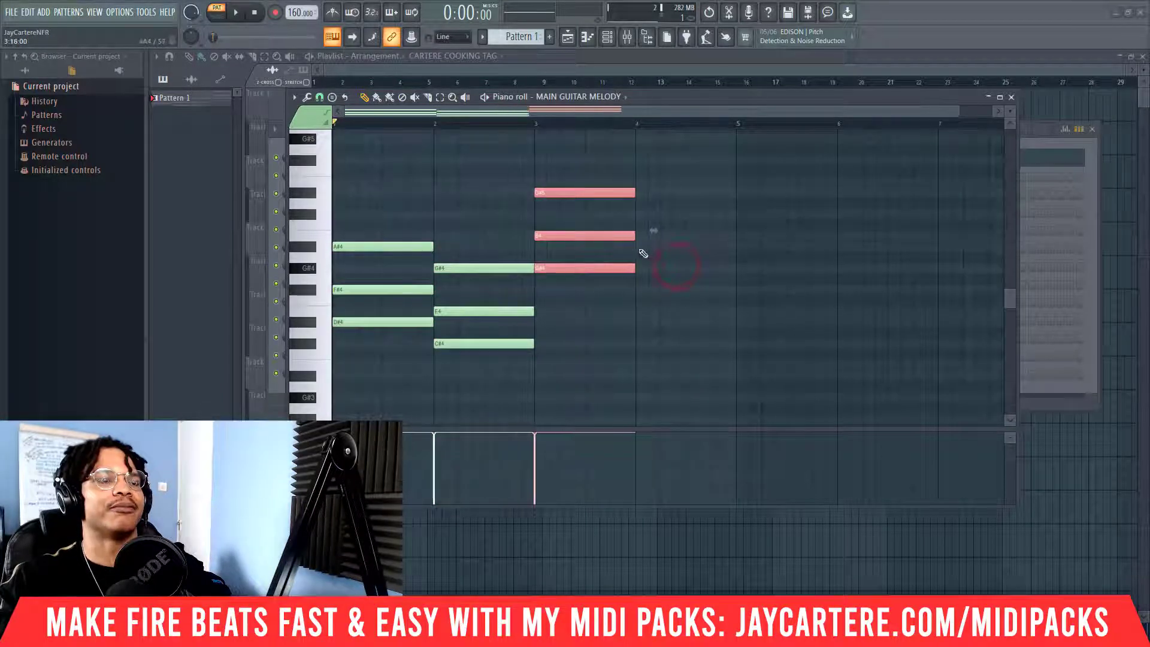
Lengthen the bar 3 chord to two bars and lower it by one octave, auditioning the progression
{"action": "left_click_drag", "start_coordinate": [635, 239], "coordinate": [736, 237]}
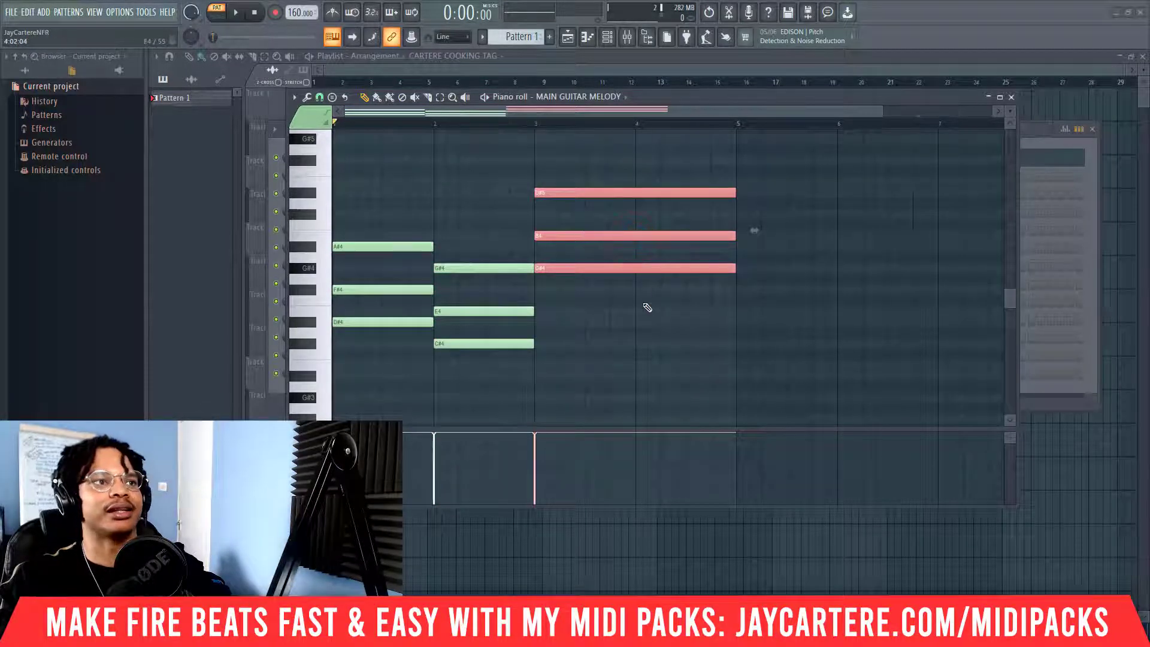
{"action": "key", "text": "ctrl+Down"}
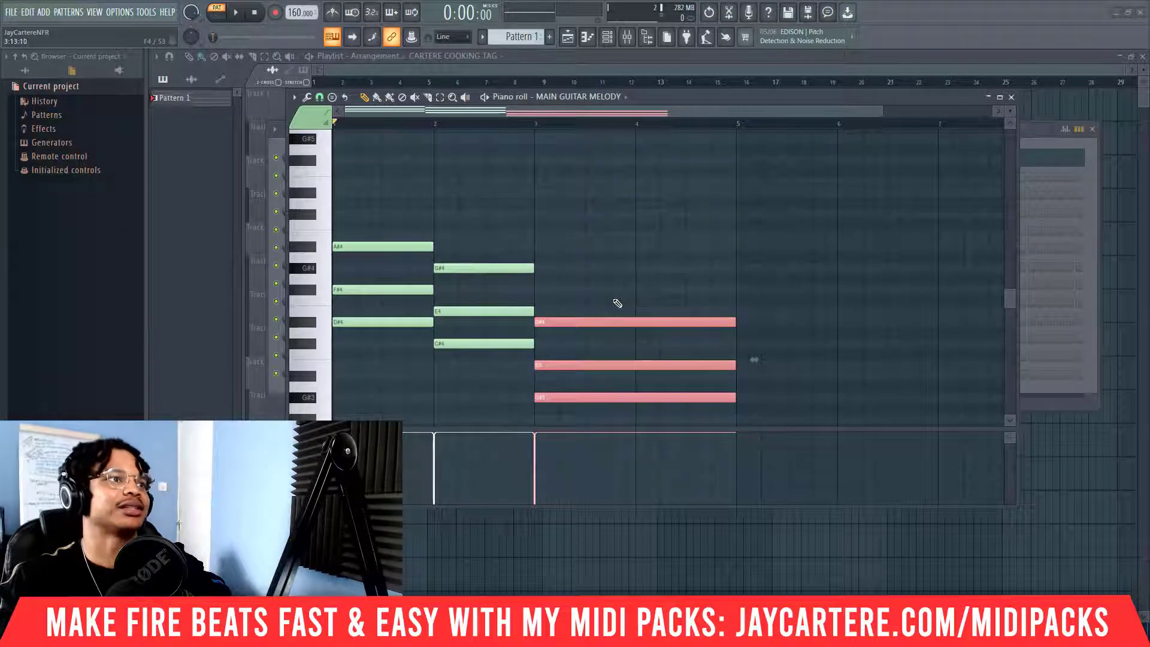
{"action": "key", "text": "space"}
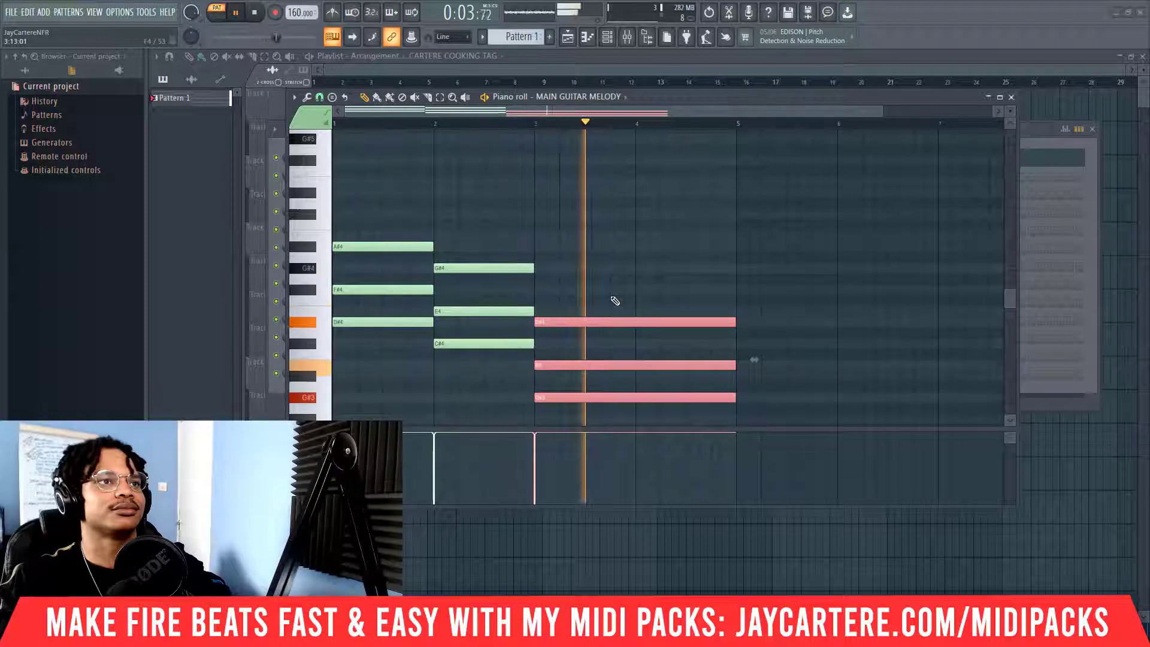
{"action": "key", "text": "space"}
Rearrange the chords with the G#3 chord shortened to one bar in bar 1, the D#4 chord in bar 2 and the C#4 chord in bar 3
{"action": "scroll", "coordinate": [649, 277], "scroll_direction": "down", "scroll_amount": 3}
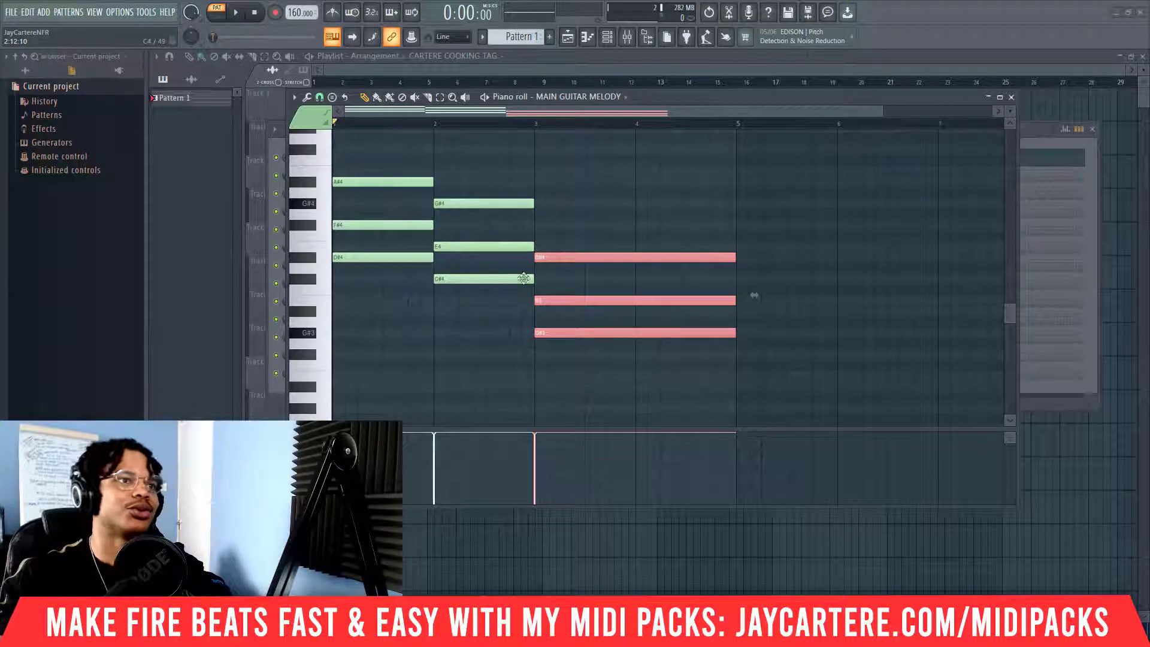
{"action": "scroll", "coordinate": [584, 332], "scroll_direction": "up", "scroll_amount": 2}
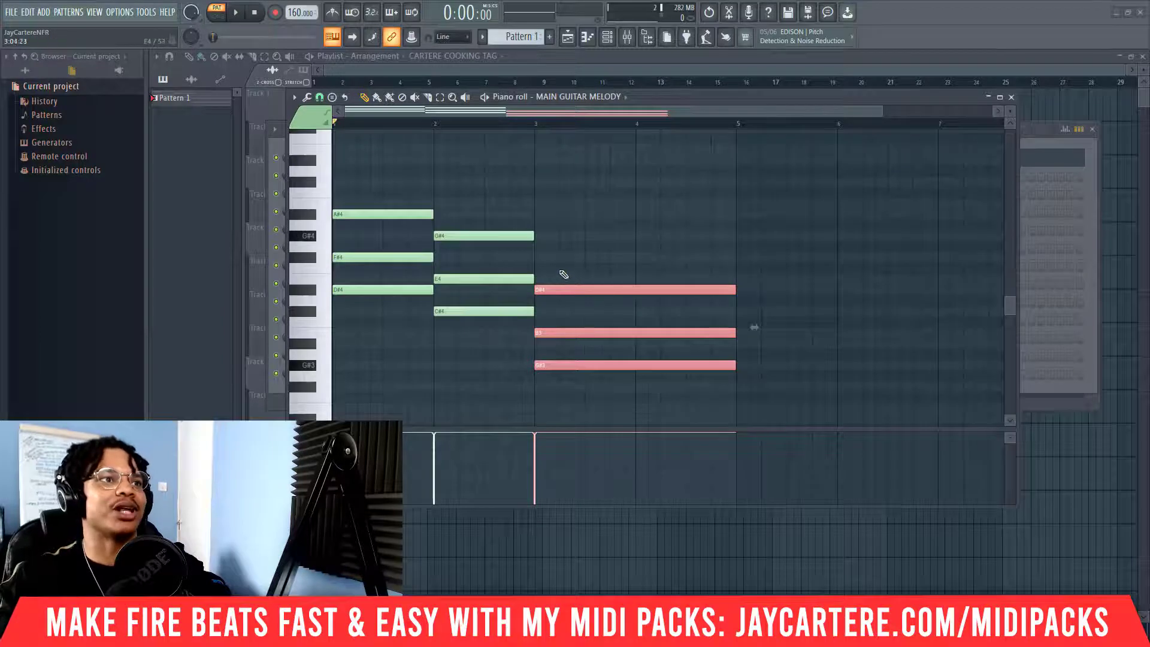
{"action": "left_click_drag", "start_coordinate": [472, 345], "coordinate": [362, 167]}
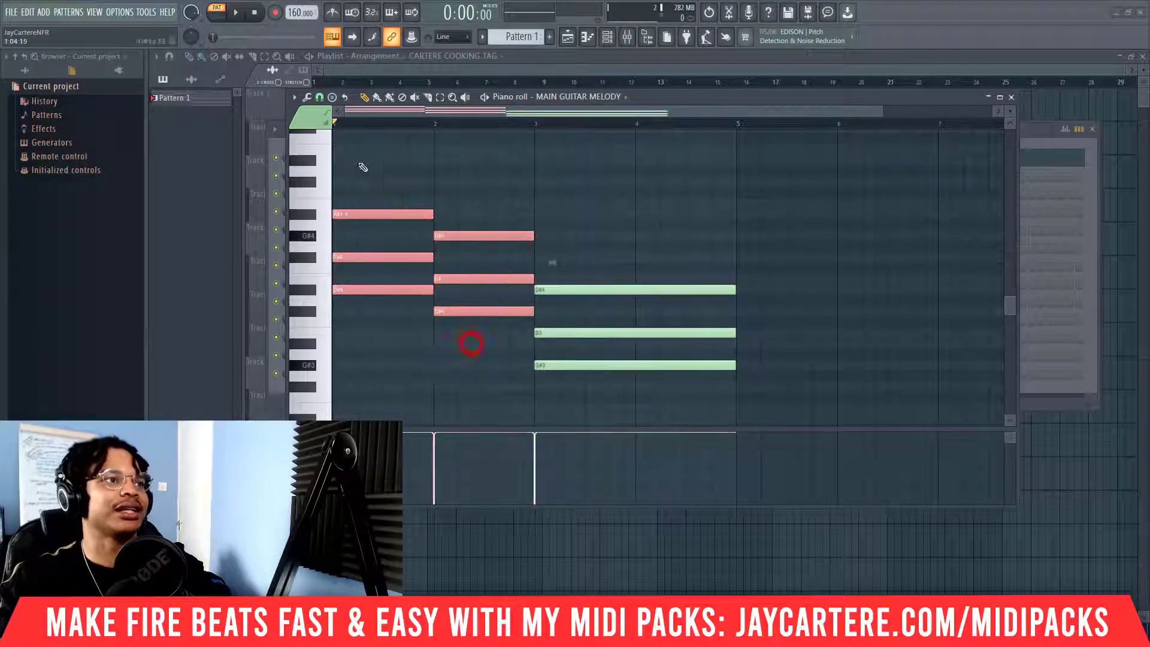
{"action": "left_click_drag", "start_coordinate": [358, 212], "coordinate": [762, 214]}
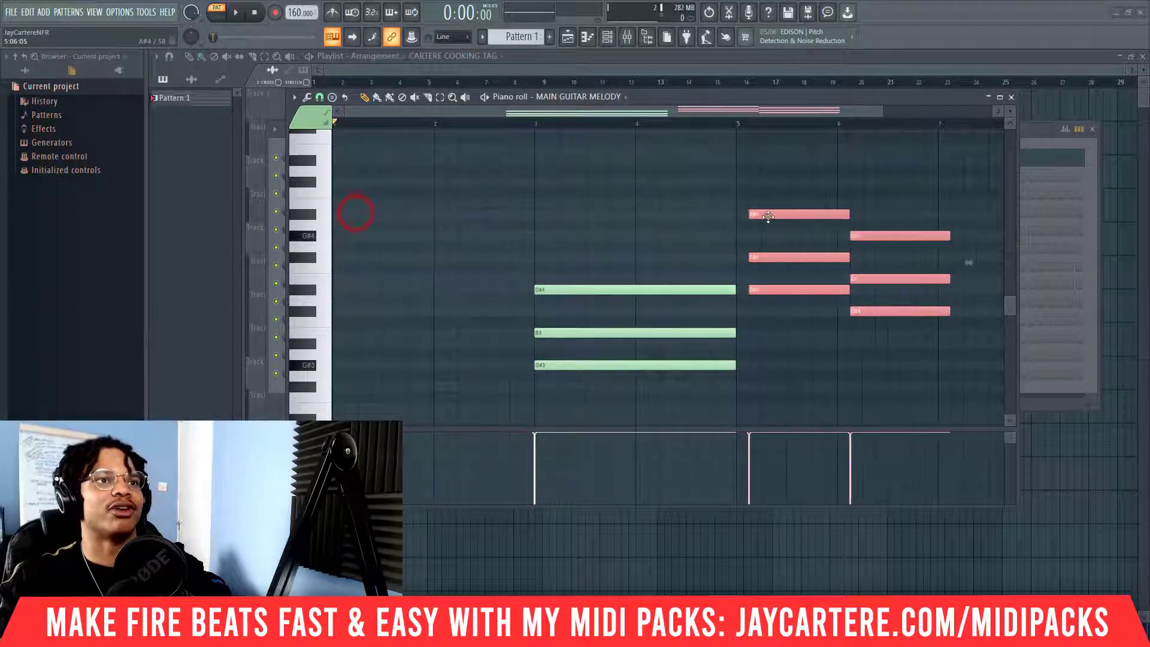
{"action": "left_click_drag", "start_coordinate": [663, 407], "coordinate": [384, 290]}
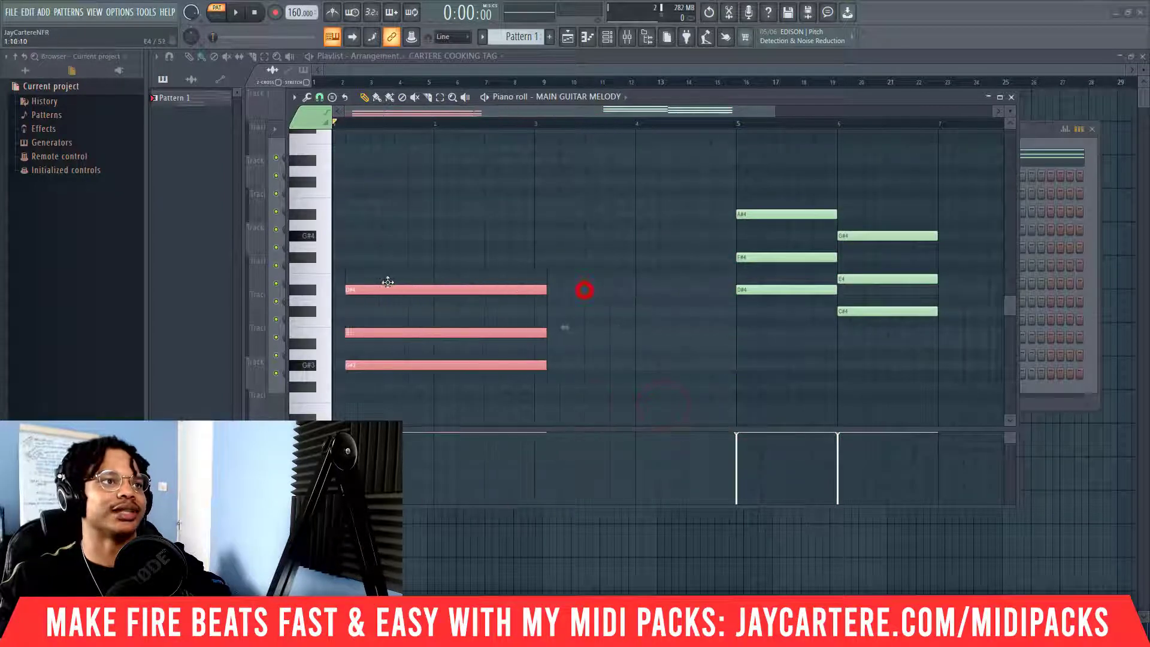
{"action": "left_click_drag", "start_coordinate": [532, 290], "coordinate": [437, 286]}
{"action": "left_click_drag", "start_coordinate": [710, 174], "coordinate": [888, 327]}
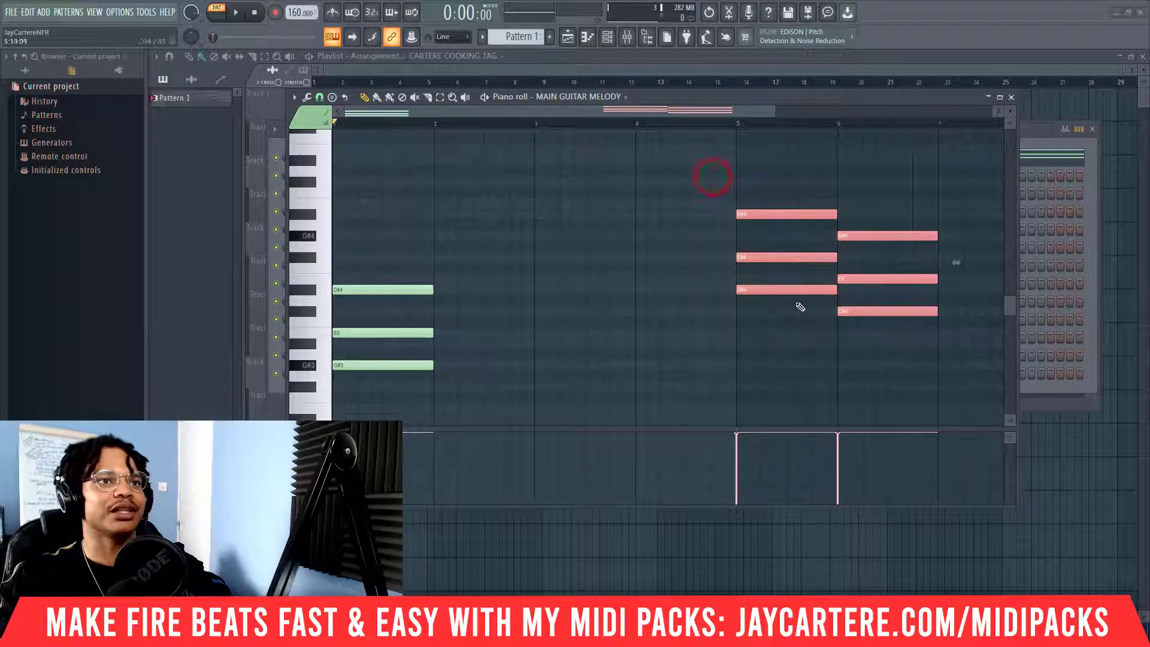
{"action": "left_click_drag", "start_coordinate": [792, 294], "coordinate": [490, 293]}
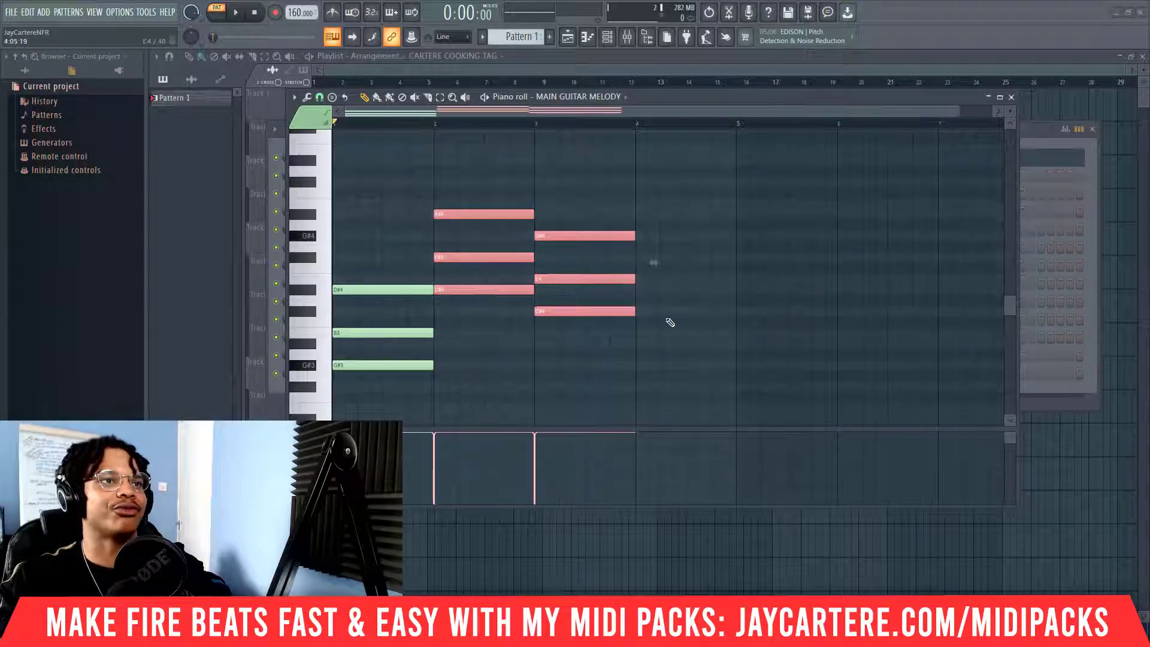
Copy the D#4, F#4 and A#4 chord from bar 2 into the empty bar 4
{"action": "left_click_drag", "start_coordinate": [441, 378], "coordinate": [368, 287]}
{"action": "left_click_drag", "start_coordinate": [364, 379], "coordinate": [350, 286]}
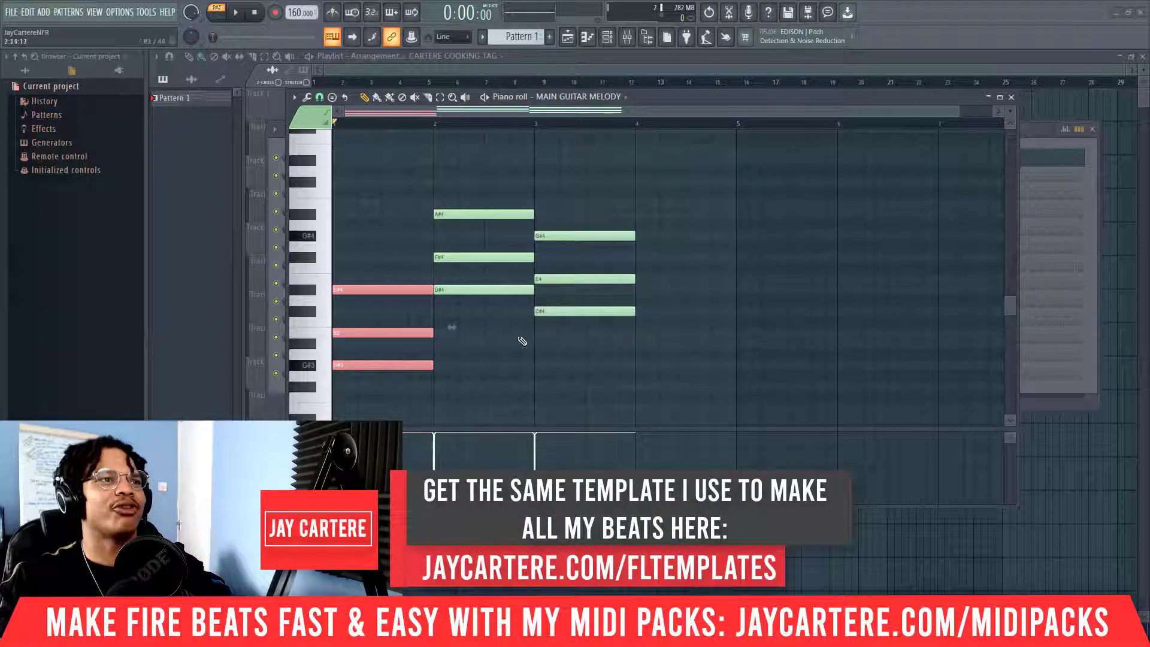
{"action": "left_click_drag", "start_coordinate": [510, 326], "coordinate": [665, 214]}
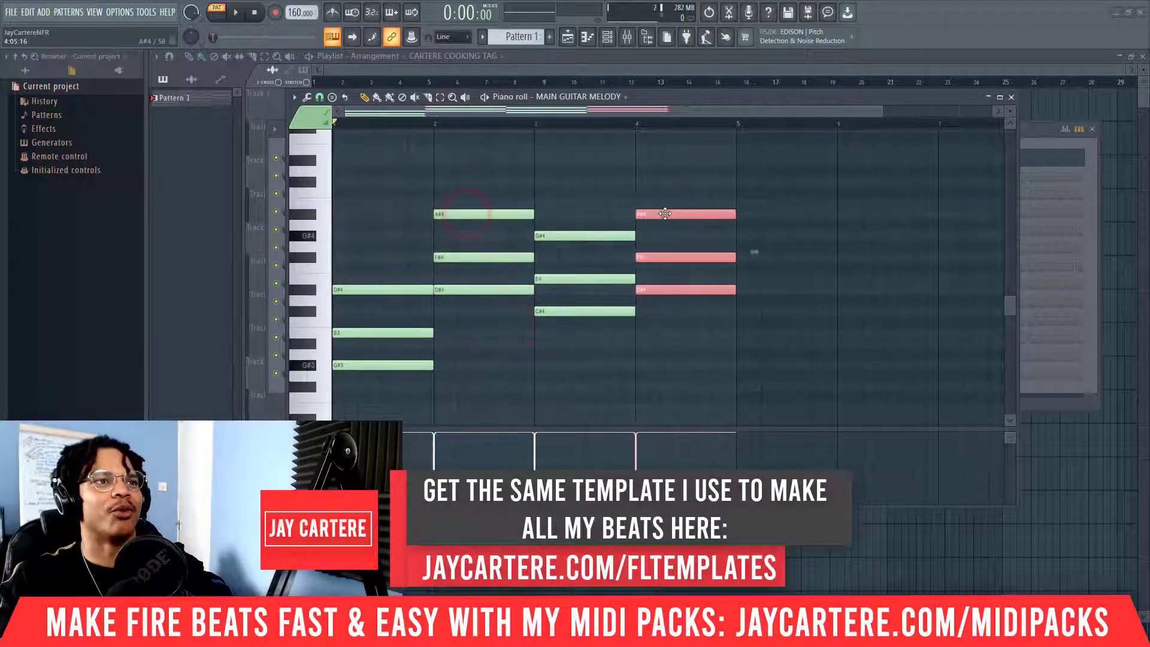
Raise the G#3 and B3 notes in bar 1 by one octave
{"action": "left_click_drag", "start_coordinate": [405, 386], "coordinate": [371, 331]}
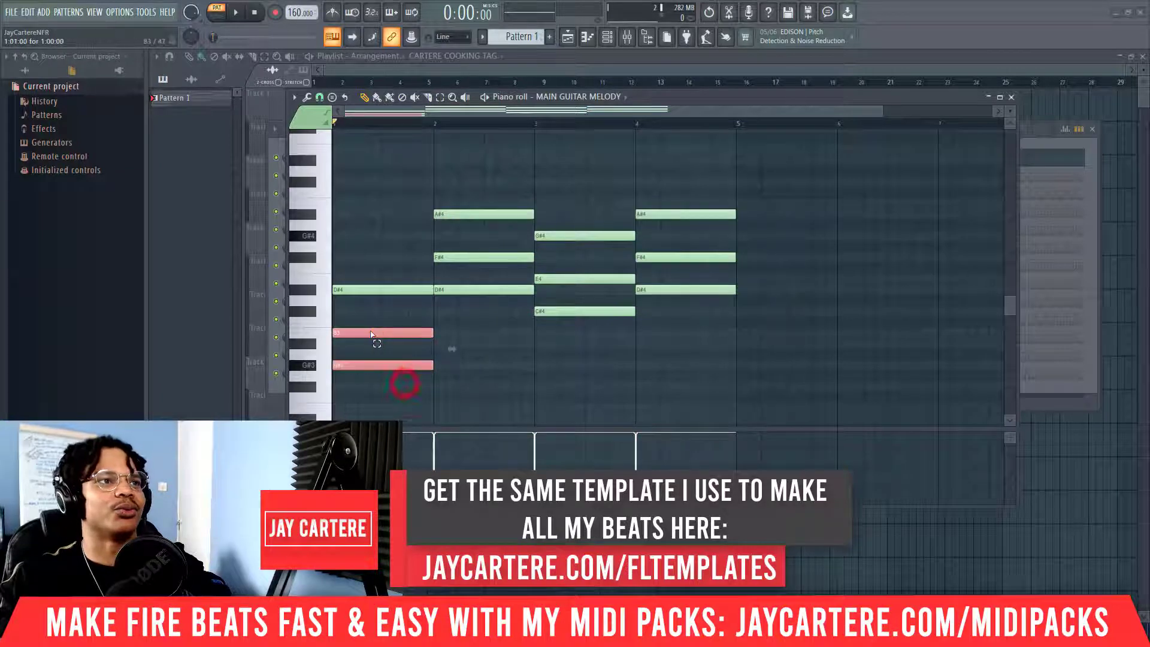
{"action": "key", "text": "ctrl+Up"}
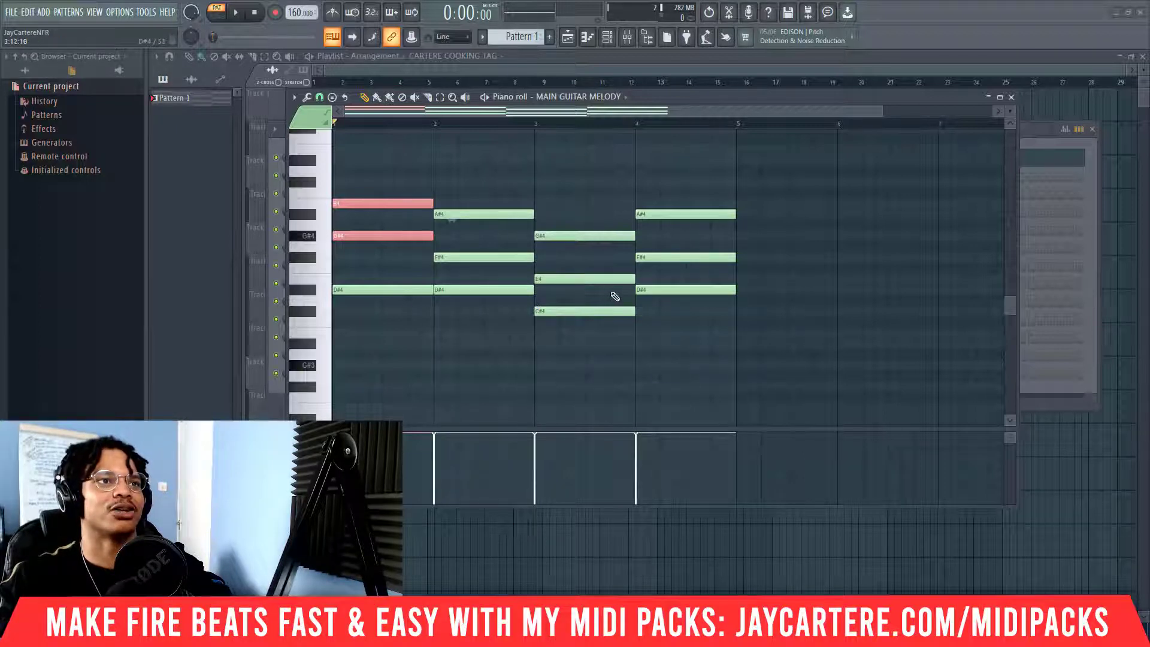
Try the A#4 note in bar 4 one octave lower, audition the progression, and restore and replay the original pitch
{"action": "left_click", "coordinate": [685, 215]}
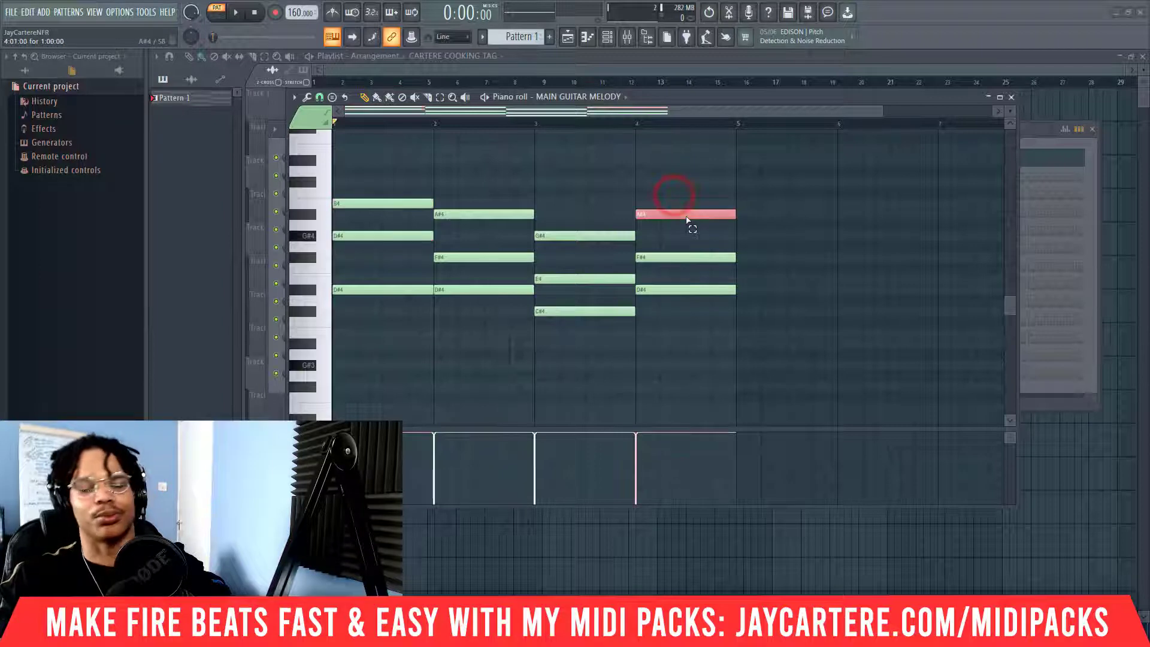
{"action": "key", "text": "ctrl+Down"}
{"action": "key", "text": "space"}
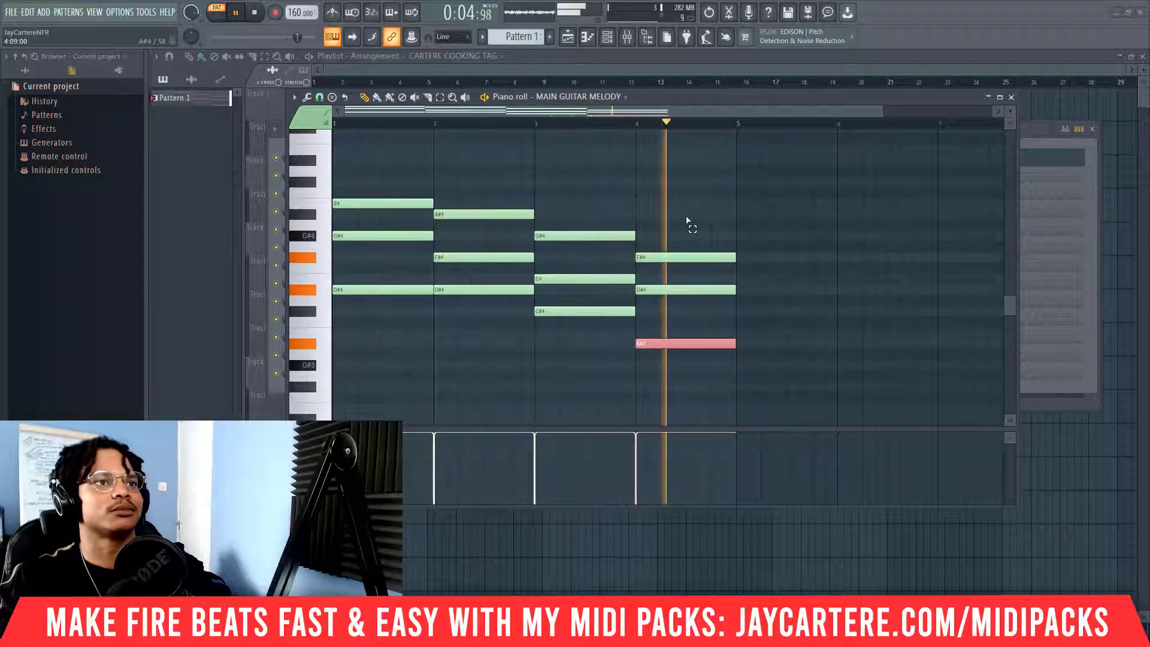
{"action": "key", "text": "space"}
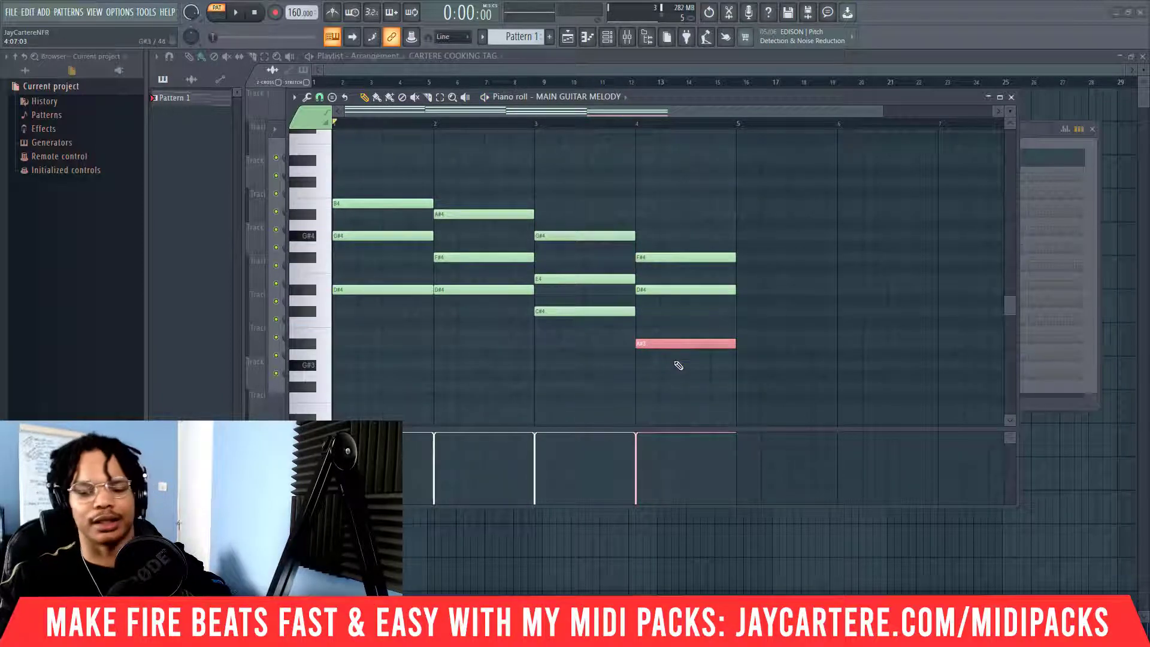
{"action": "key", "text": "ctrl+Up"}
{"action": "key", "text": "space"}
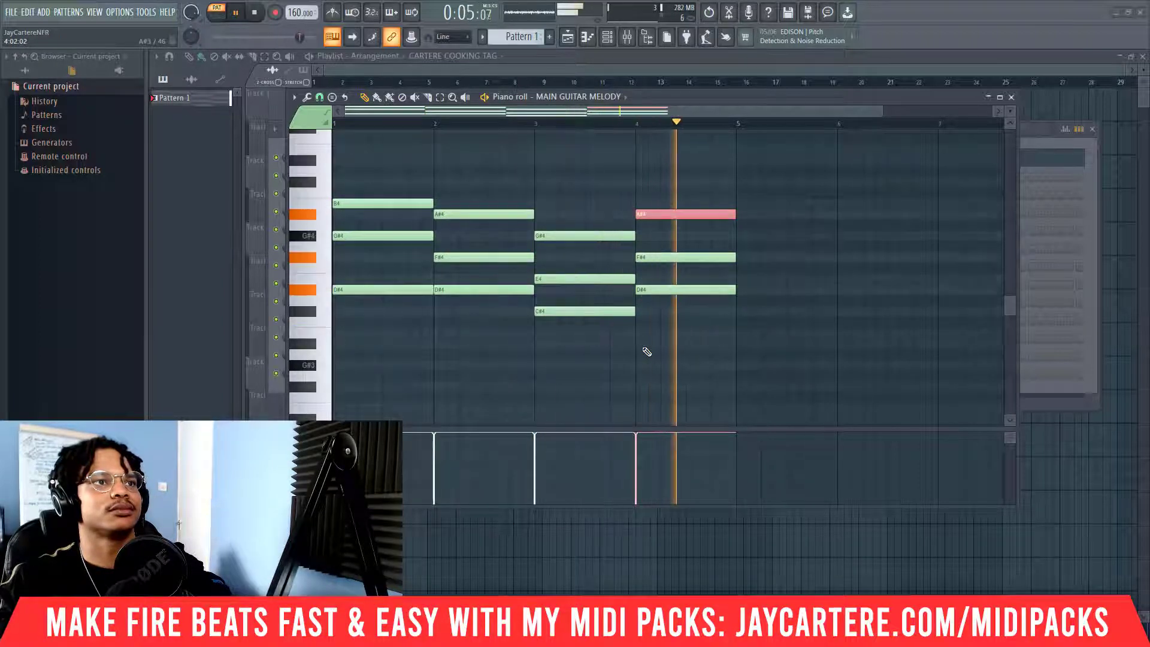
{"action": "key", "text": "space"}
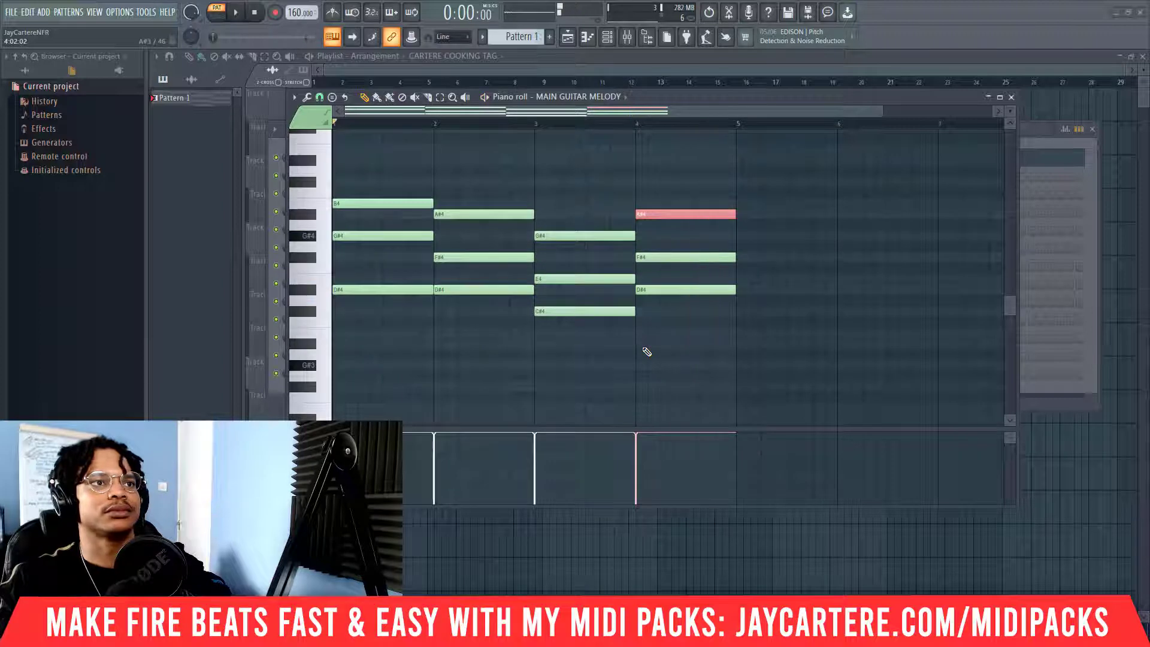
Lower the F#4 note in bar 4 by one octave and audition the progression
{"action": "left_click", "coordinate": [660, 257]}
{"action": "key", "text": "ctrl+Down"}
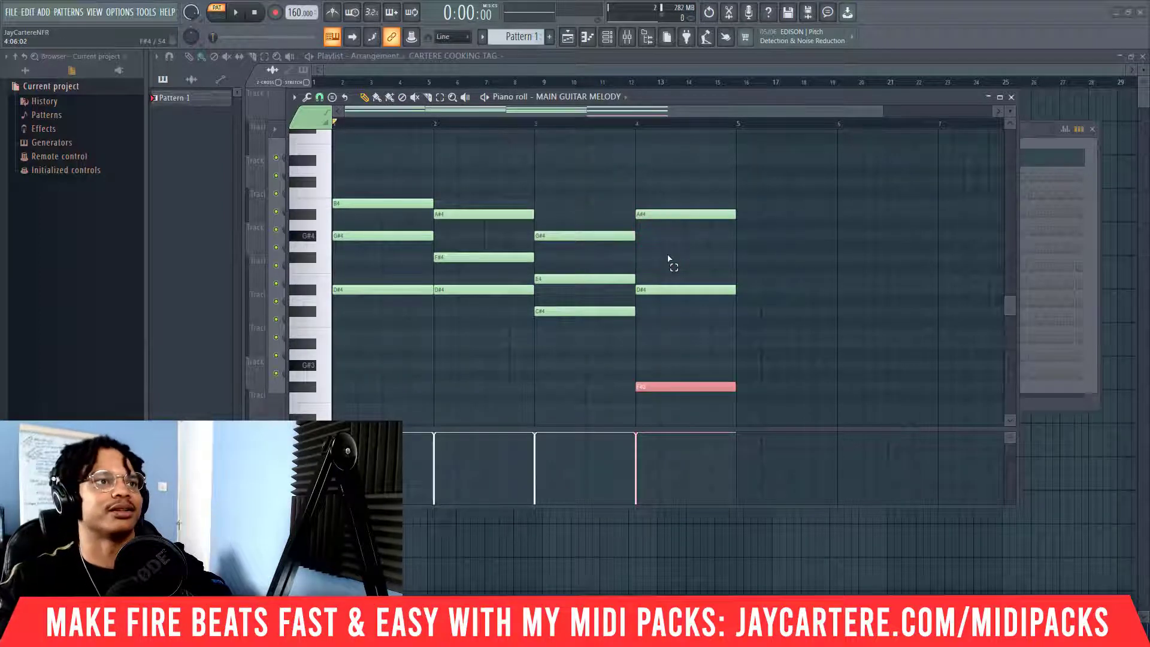
{"action": "key", "text": "space"}
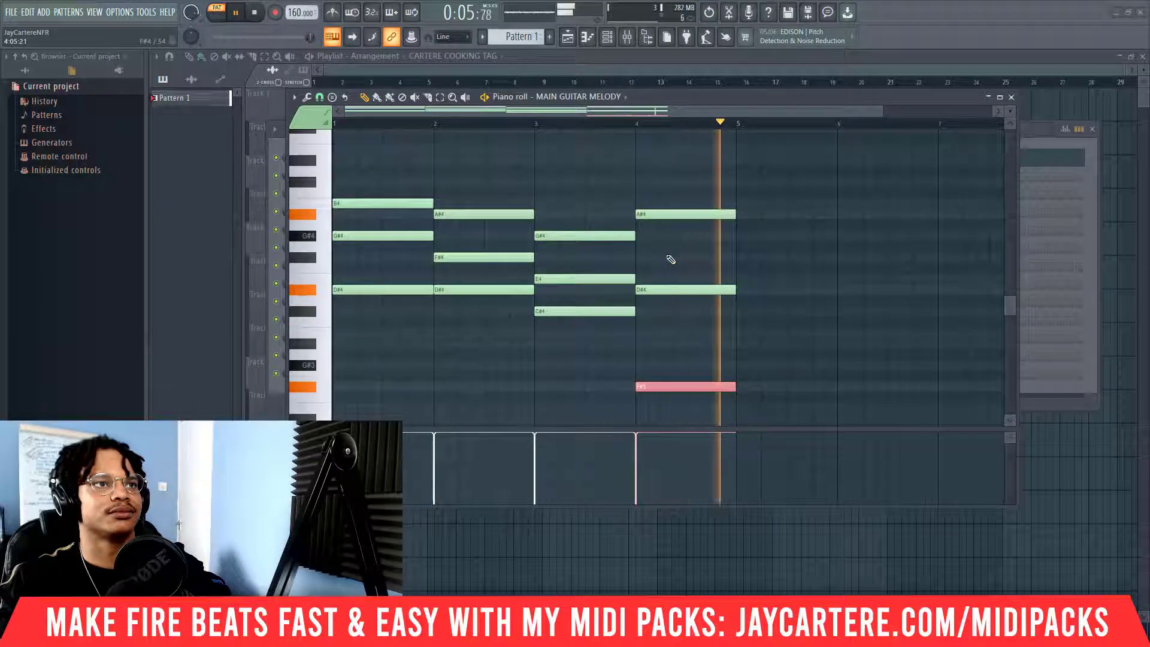
{"action": "key", "text": "space"}
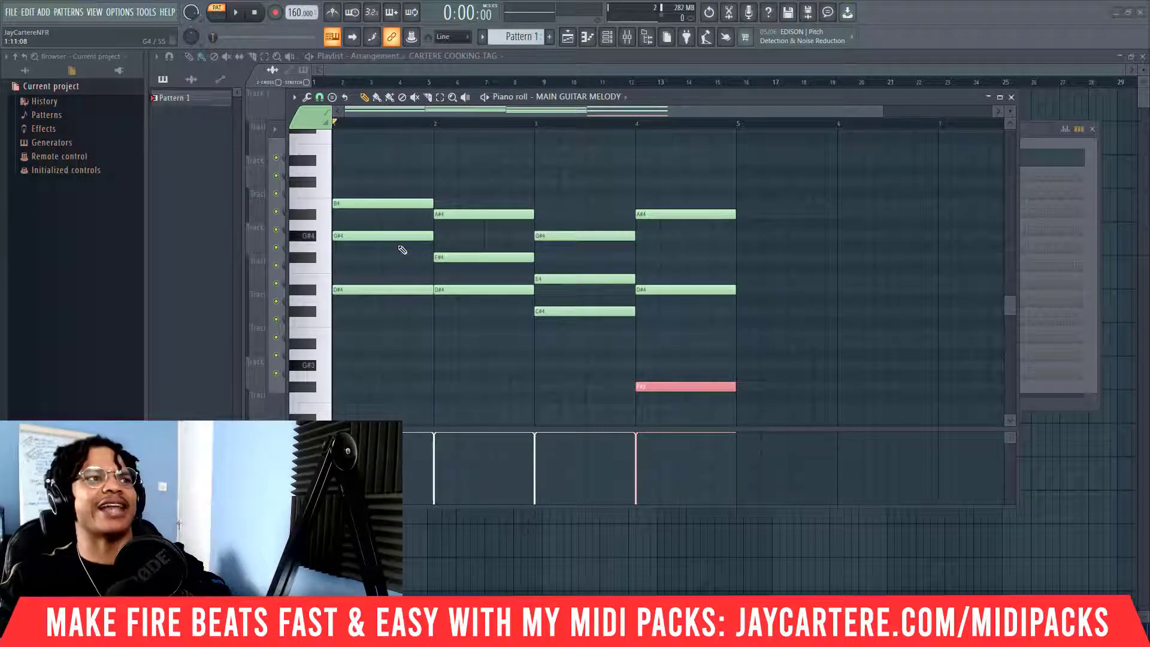
Raise the B4 note in bar 1 by one octave
{"action": "scroll", "coordinate": [391, 251], "scroll_direction": "up", "scroll_amount": 1}
{"action": "left_click", "coordinate": [380, 237]}
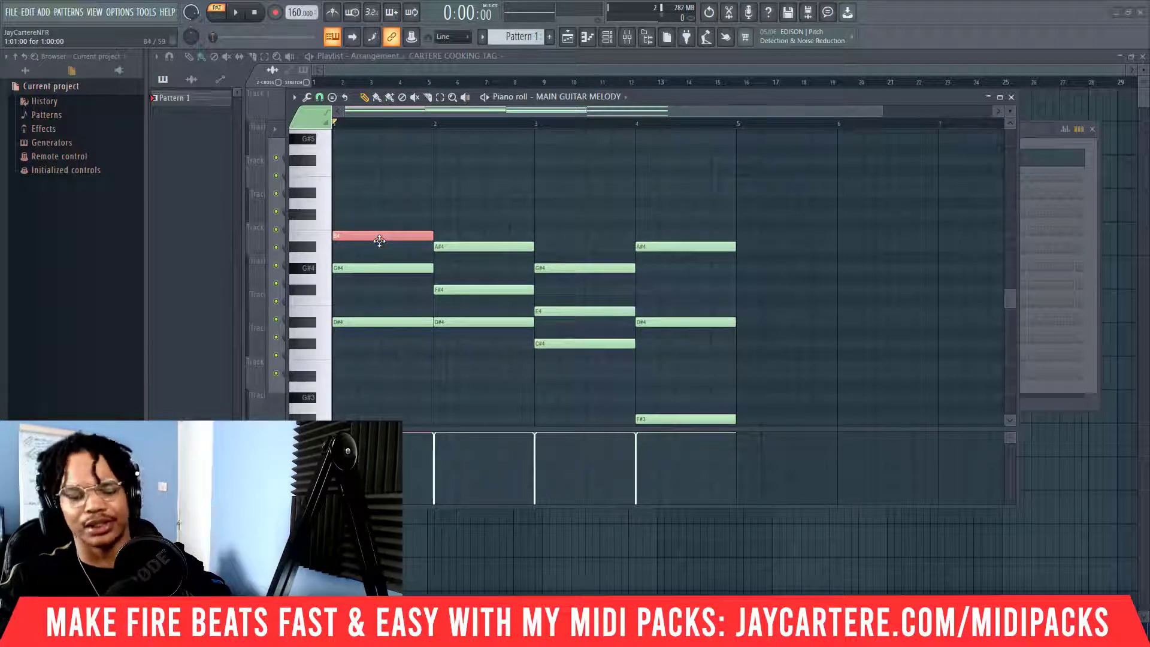
{"action": "right_click", "coordinate": [379, 240]}
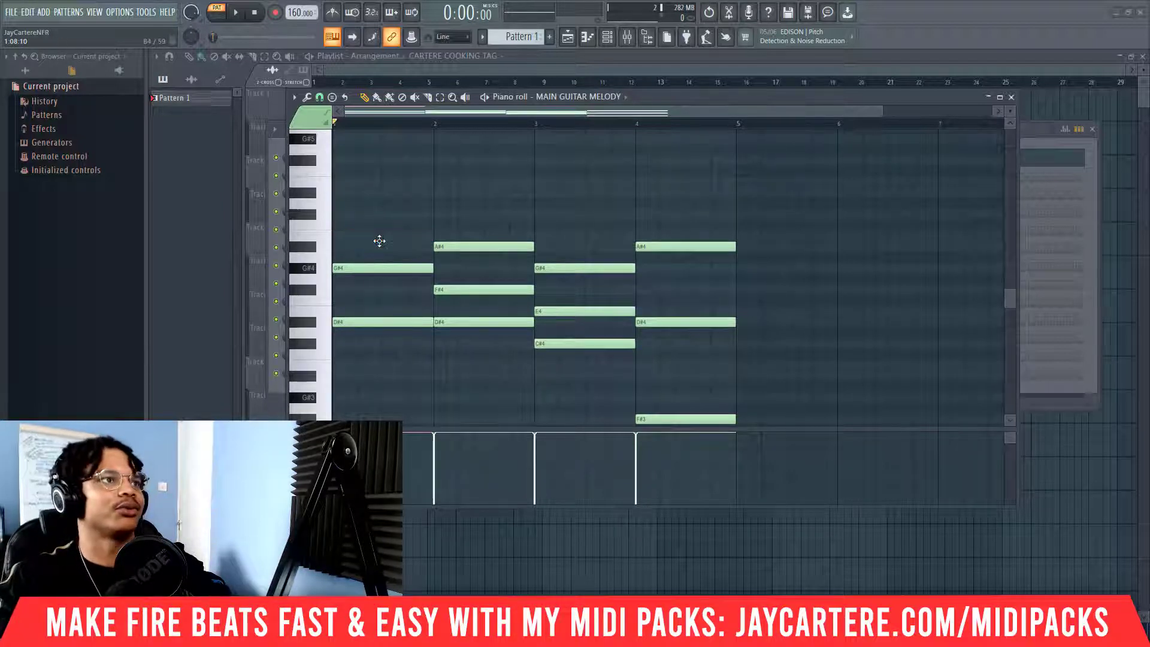
{"action": "scroll", "coordinate": [382, 243], "scroll_direction": "up", "scroll_amount": 1}
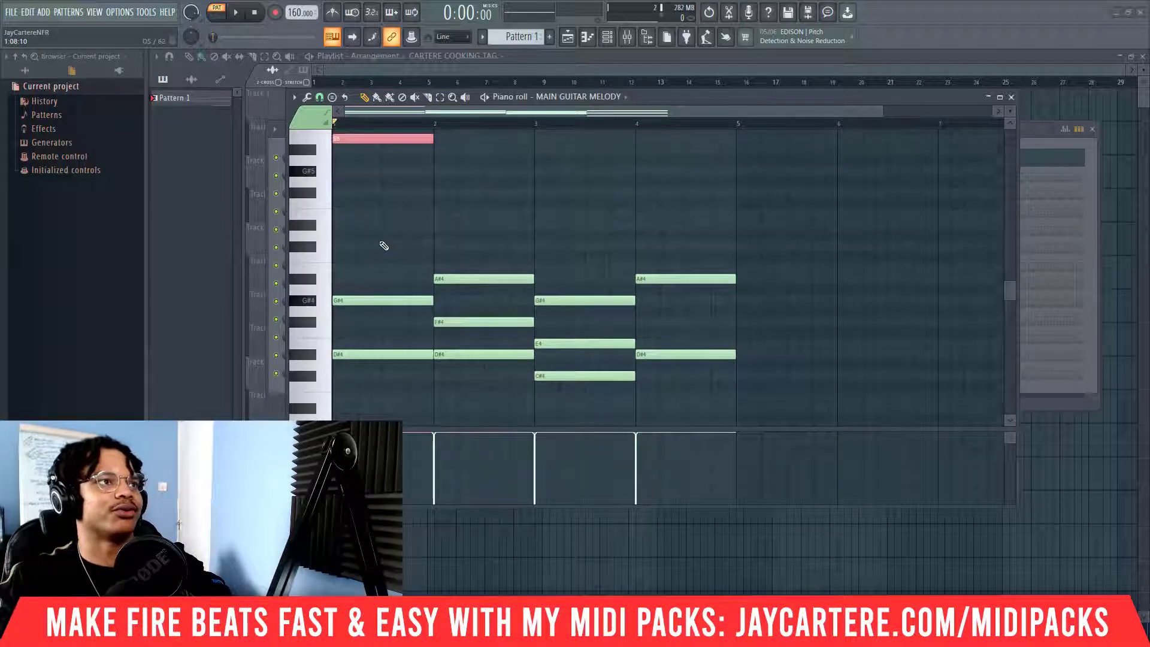
Raise the F#4 note in bar 2 and the E4 note in bar 3 by one octave
{"action": "left_click", "coordinate": [461, 323]}
{"action": "key", "text": "ctrl+Up"}
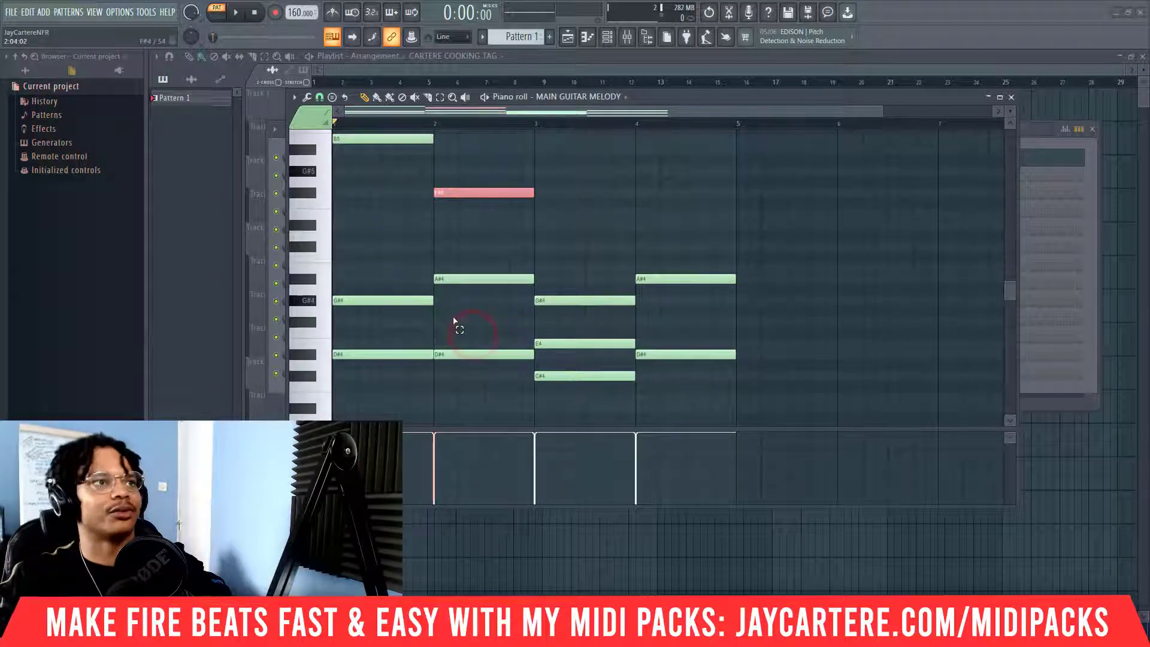
{"action": "left_click_drag", "start_coordinate": [599, 360], "coordinate": [582, 346]}
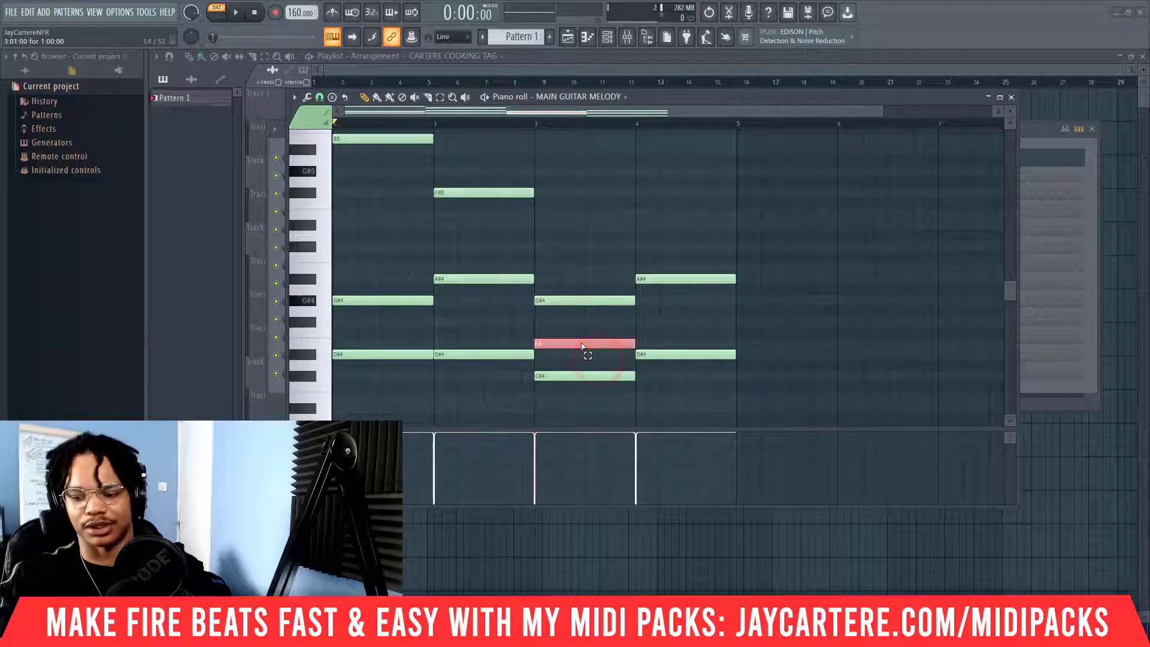
{"action": "key", "text": "ctrl+Up"}
{"action": "scroll", "coordinate": [707, 344], "scroll_direction": "down", "scroll_amount": 2}
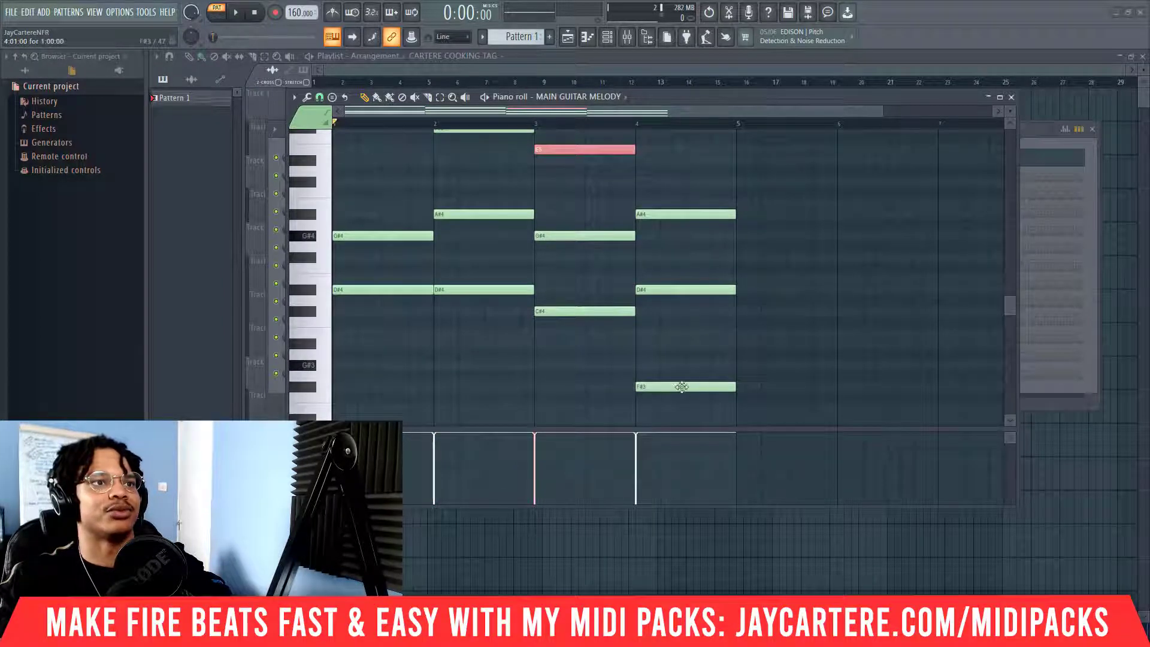
Add a one-bar F#5 note above the bar 4 chord and audition the progression
{"action": "left_click", "coordinate": [653, 290]}
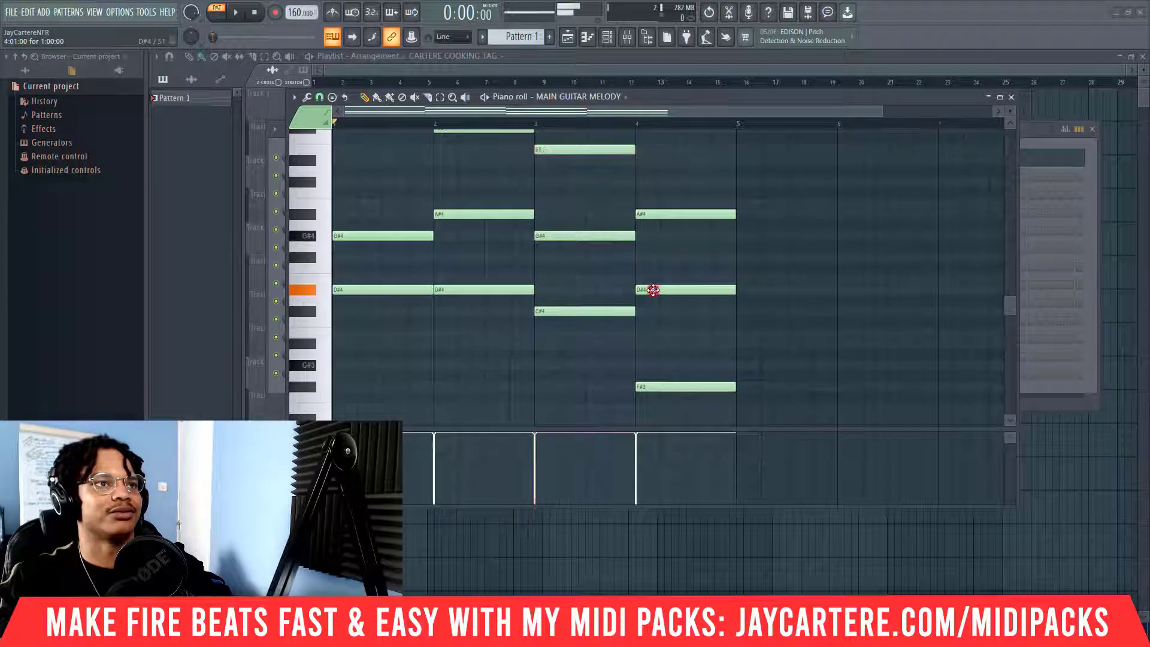
{"action": "left_click", "coordinate": [644, 256]}
{"action": "right_click", "coordinate": [682, 254]}
{"action": "scroll", "coordinate": [661, 260], "scroll_direction": "up", "scroll_amount": 2}
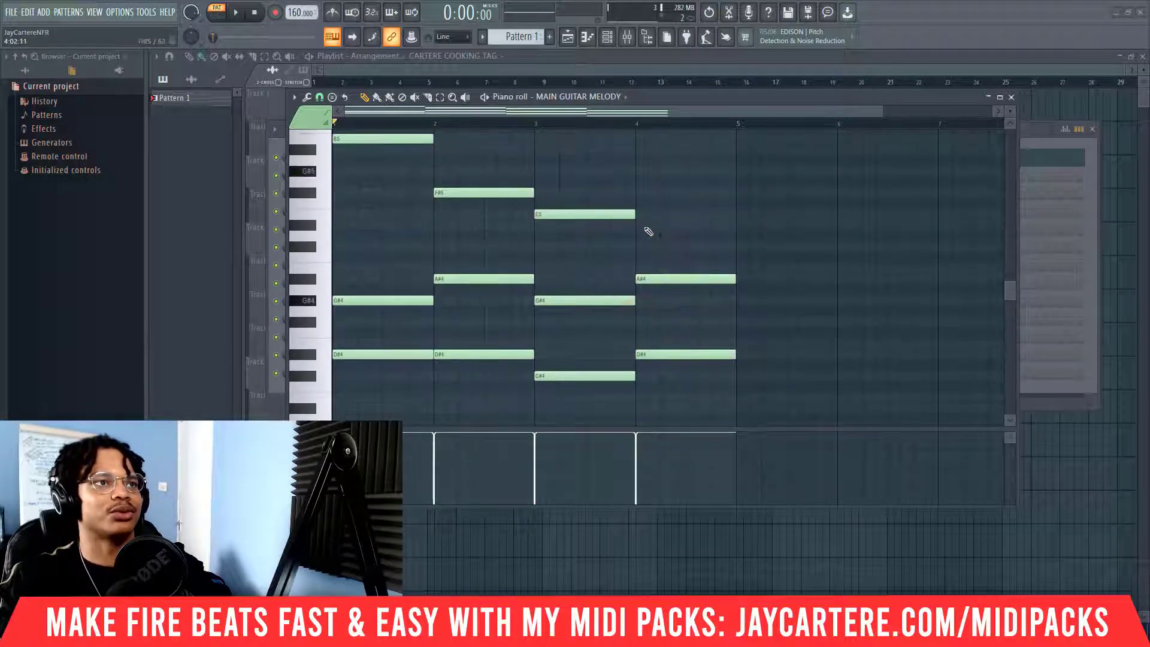
{"action": "left_click", "coordinate": [638, 192]}
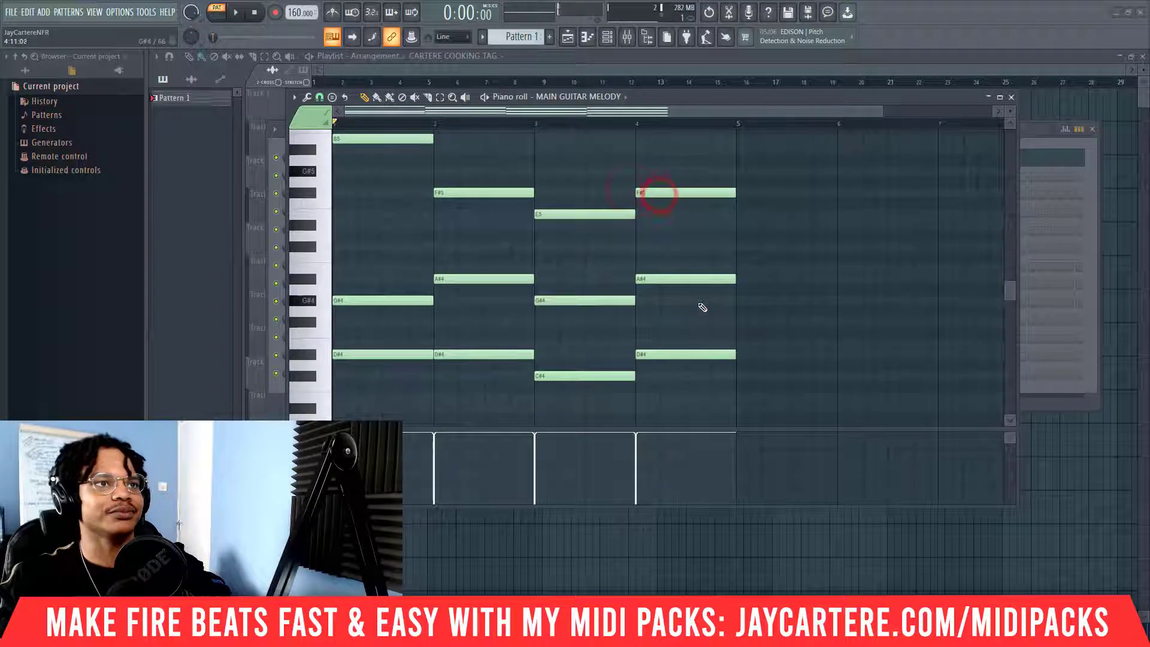
{"action": "key", "text": "space"}
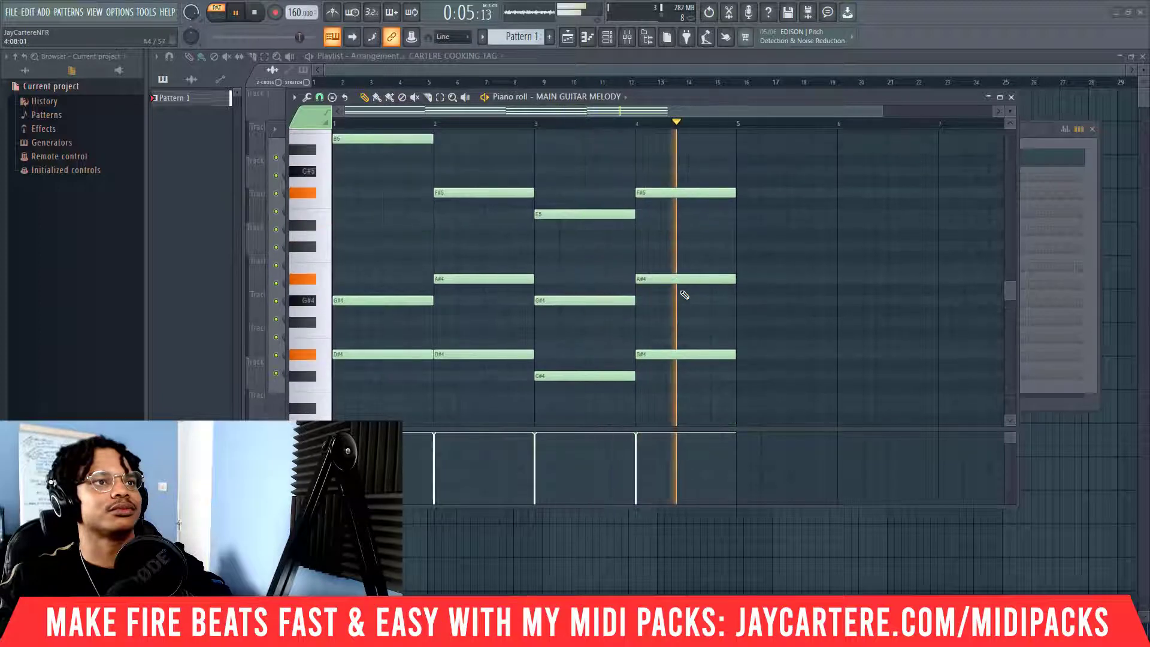
{"action": "key", "text": "space"}
Lower the B5 note in bar 1, the F#5 note in bar 2 and the E5 note in bar 3 by one octave
{"action": "left_click_drag", "start_coordinate": [356, 132], "coordinate": [383, 182]}
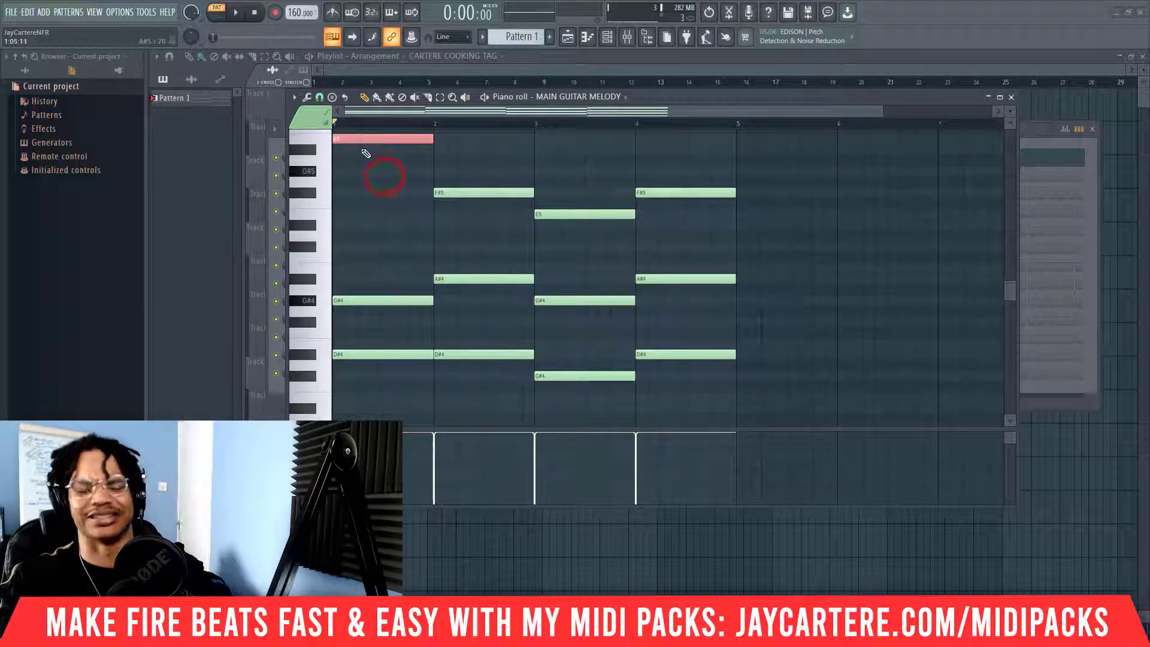
{"action": "key", "text": "ctrl+Down"}
{"action": "left_click_drag", "start_coordinate": [466, 168], "coordinate": [478, 209]}
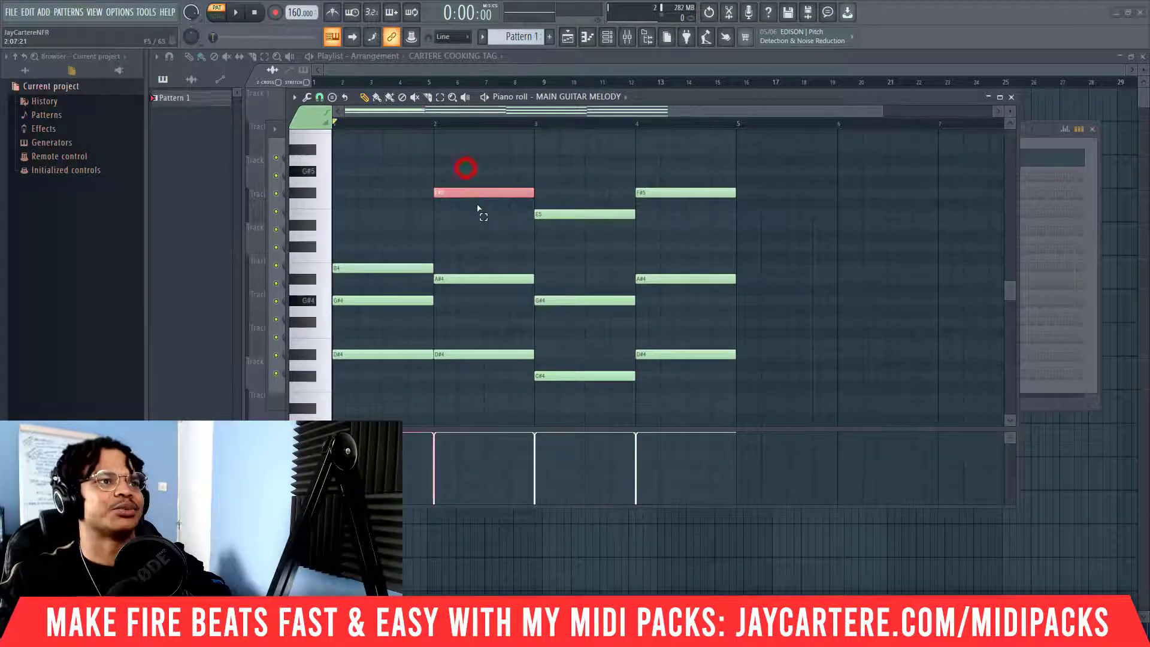
{"action": "key", "text": "ctrl+Down"}
{"action": "left_click_drag", "start_coordinate": [560, 192], "coordinate": [590, 250]}
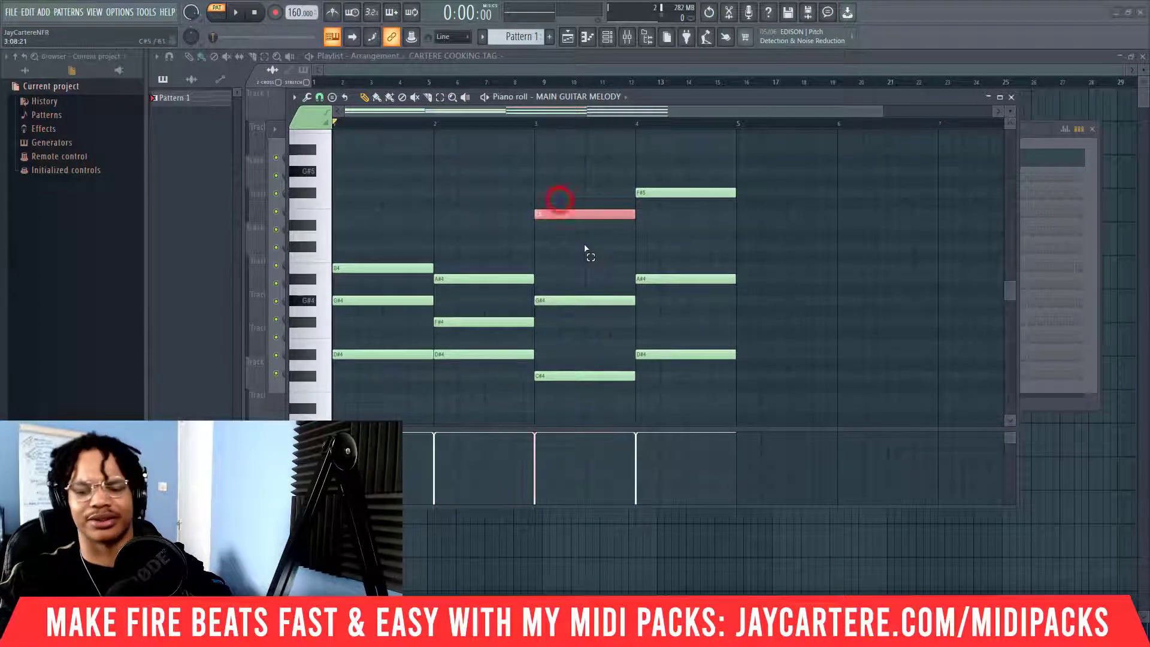
{"action": "key", "text": "ctrl+Down"}
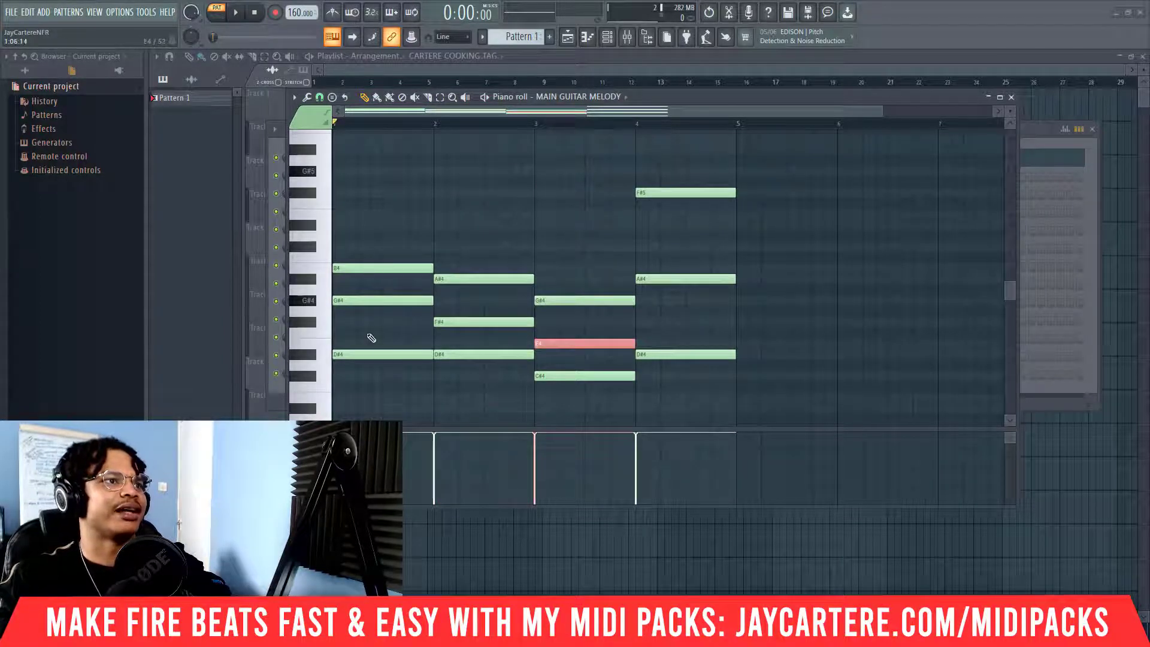
Add a one-bar G#5 note above the chord in bar 1
{"action": "left_click_drag", "start_coordinate": [368, 330], "coordinate": [373, 359]}
{"action": "left_click_drag", "start_coordinate": [376, 316], "coordinate": [356, 301]}
{"action": "key", "text": "shift+Up"}
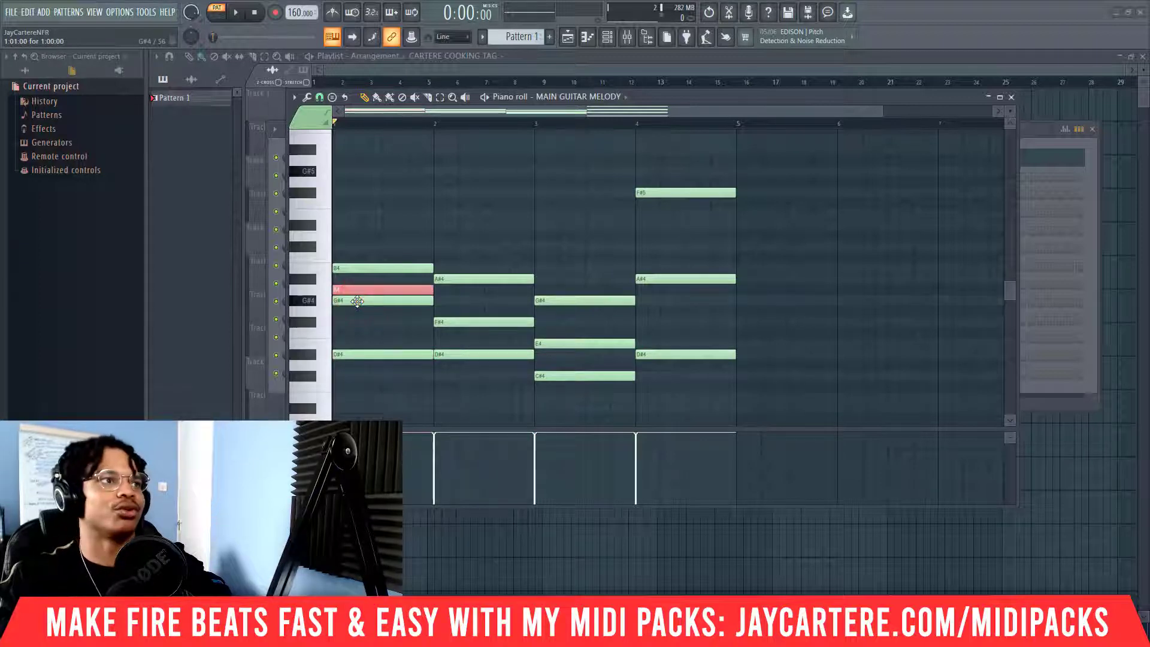
{"action": "left_click_drag", "start_coordinate": [350, 290], "coordinate": [340, 170]}
{"action": "left_click", "coordinate": [339, 322]}
{"action": "right_click", "coordinate": [345, 322]}
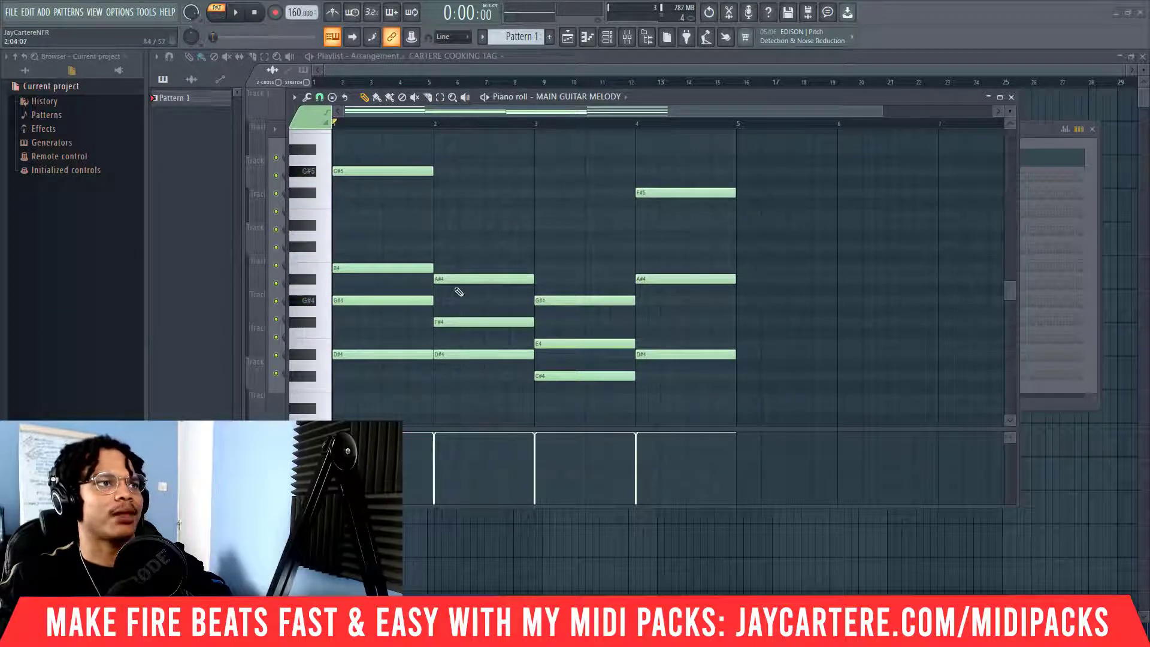
Add one-bar D#5, C#5 and D#5 top notes to bars 2, 3 and 4, removing the F#5 note from bar 4
{"action": "left_click_drag", "start_coordinate": [442, 191], "coordinate": [454, 229]}
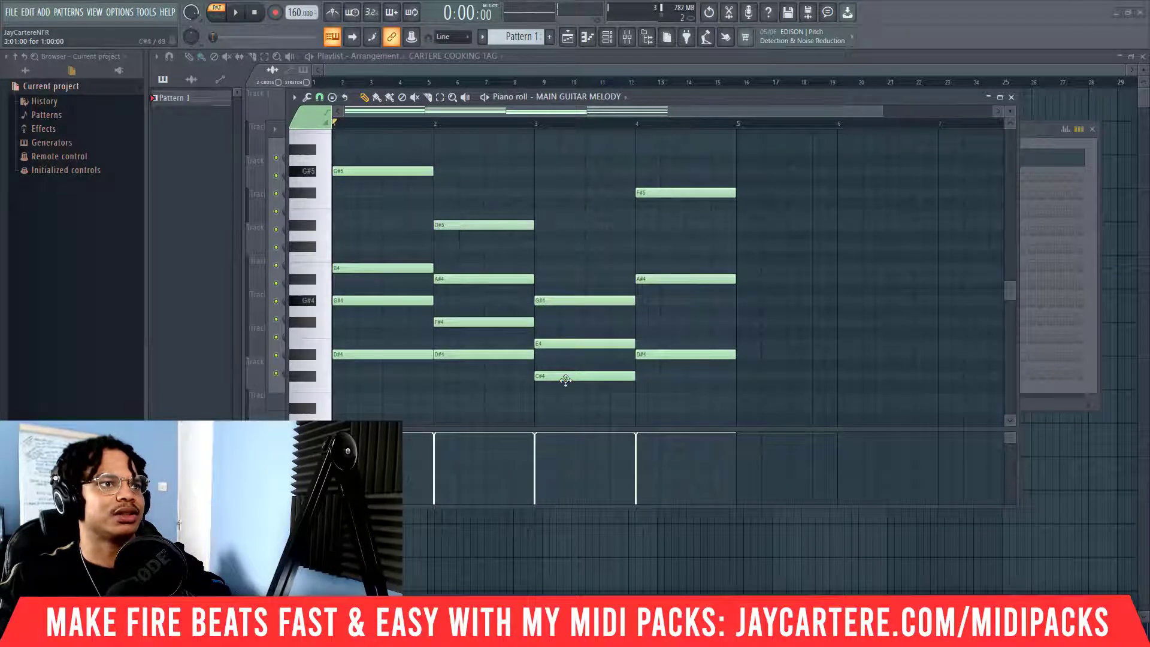
{"action": "left_click", "coordinate": [537, 247]}
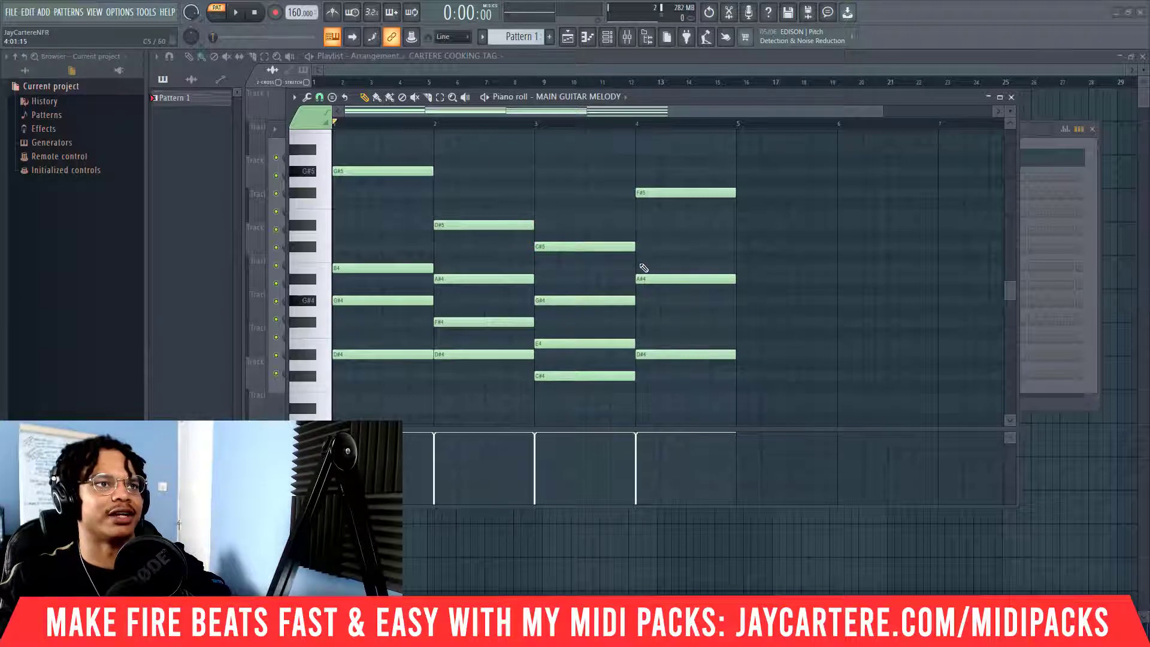
{"action": "left_click_drag", "start_coordinate": [642, 273], "coordinate": [649, 226]}
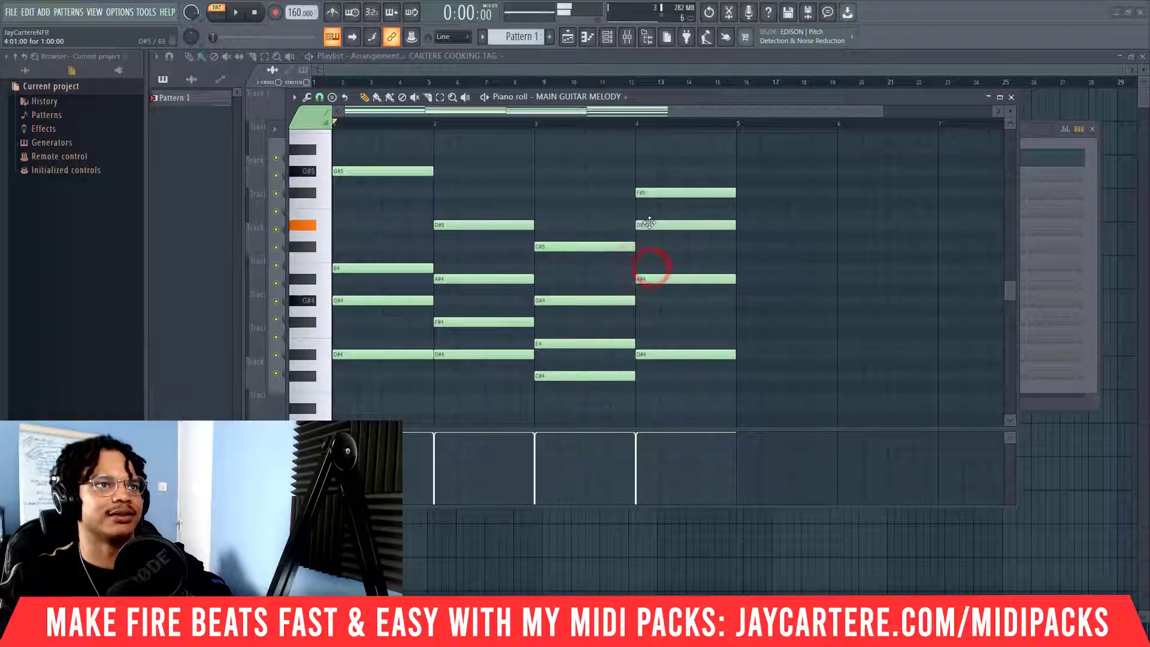
{"action": "right_click", "coordinate": [665, 192]}
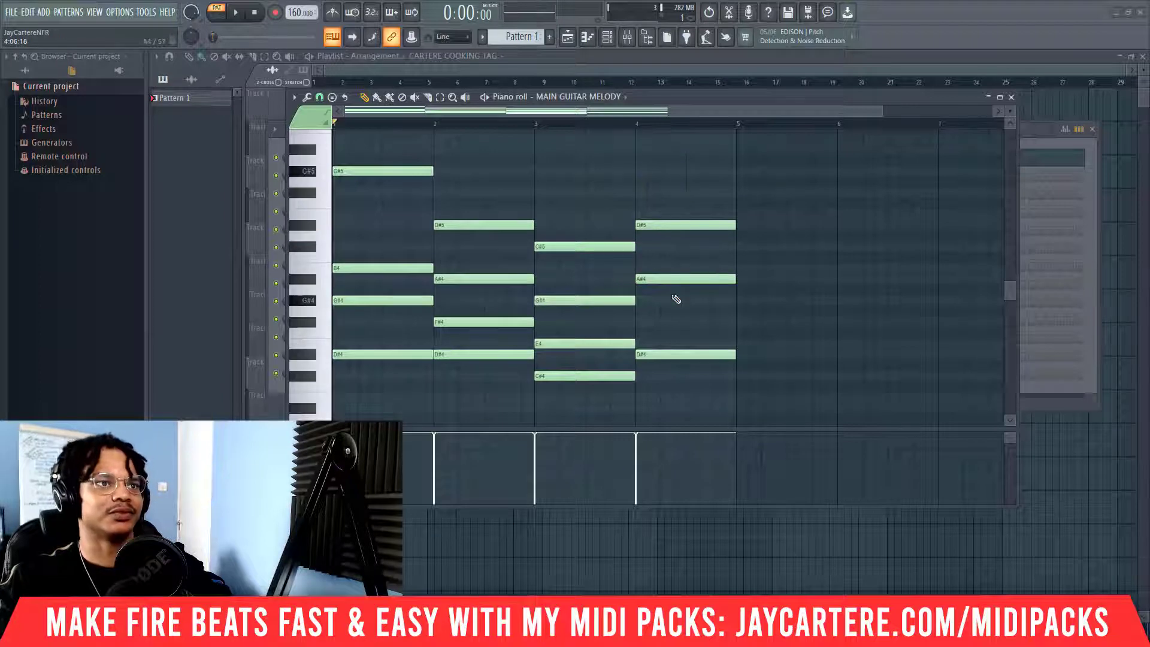
Audition the four-bar progression with its added top notes
{"action": "scroll", "coordinate": [676, 299], "scroll_direction": "down", "scroll_amount": 1}
{"action": "scroll", "coordinate": [675, 300], "scroll_direction": "up", "scroll_amount": 2}
{"action": "key", "text": "space"}
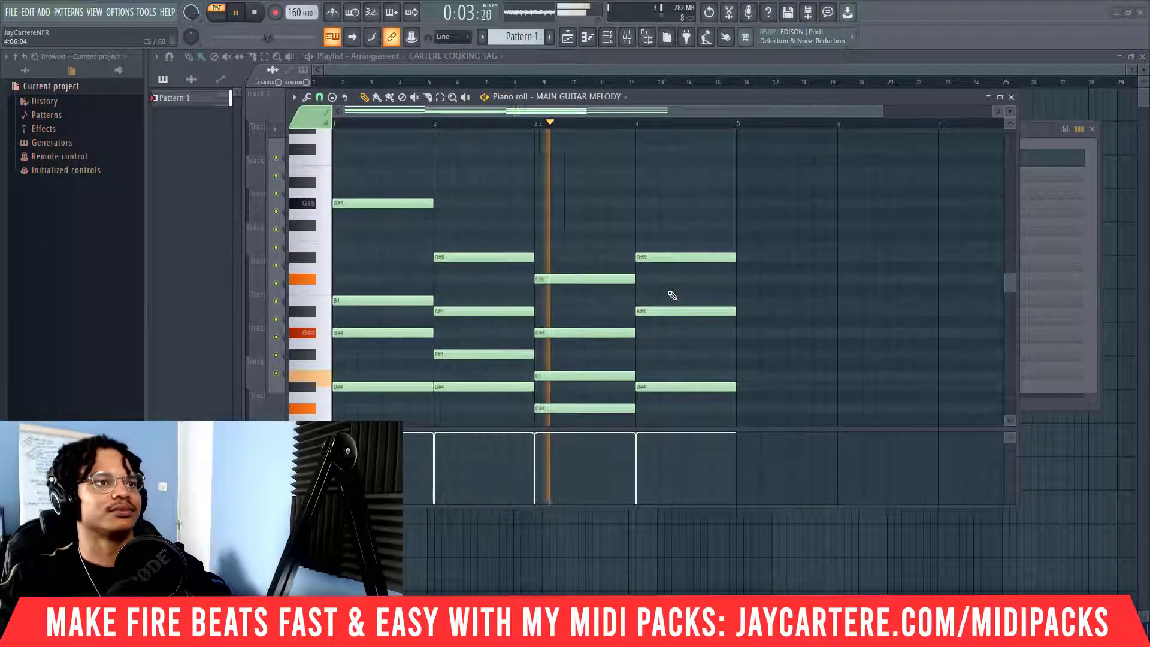
{"action": "scroll", "coordinate": [672, 295], "scroll_direction": "down", "scroll_amount": 2}
{"action": "scroll", "coordinate": [669, 293], "scroll_direction": "up", "scroll_amount": 2}
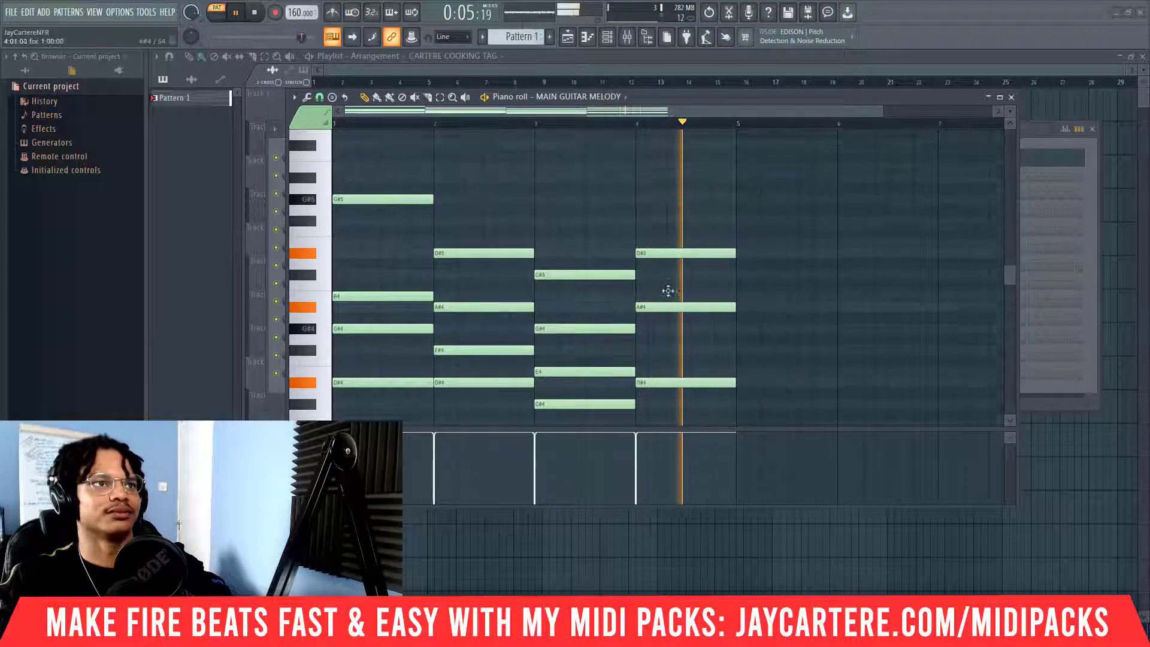
{"action": "scroll", "coordinate": [668, 291], "scroll_direction": "up", "scroll_amount": 2}
{"action": "scroll", "coordinate": [669, 292], "scroll_direction": "down", "scroll_amount": 4}
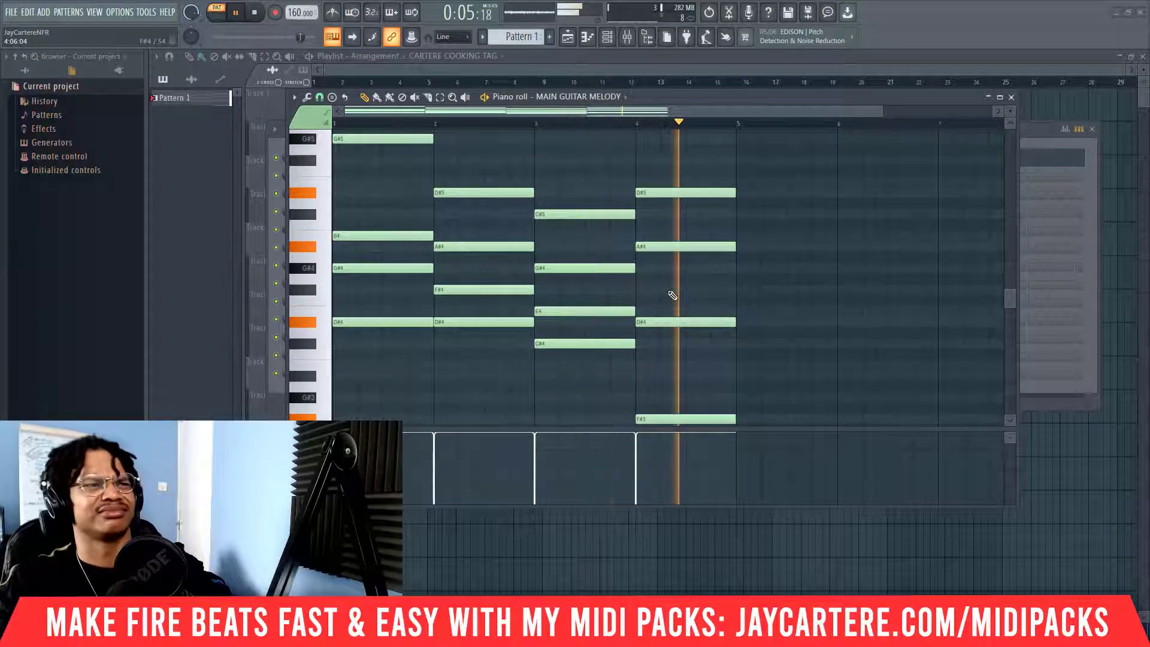
{"action": "scroll", "coordinate": [668, 291], "scroll_direction": "up", "scroll_amount": 4}
{"action": "key", "text": "space"}
Try extra notes around the G#5 note in bar 1, keeping only a one-bar B5 note that starts on beat 2
{"action": "left_click", "coordinate": [362, 236]}
{"action": "right_click", "coordinate": [386, 239]}
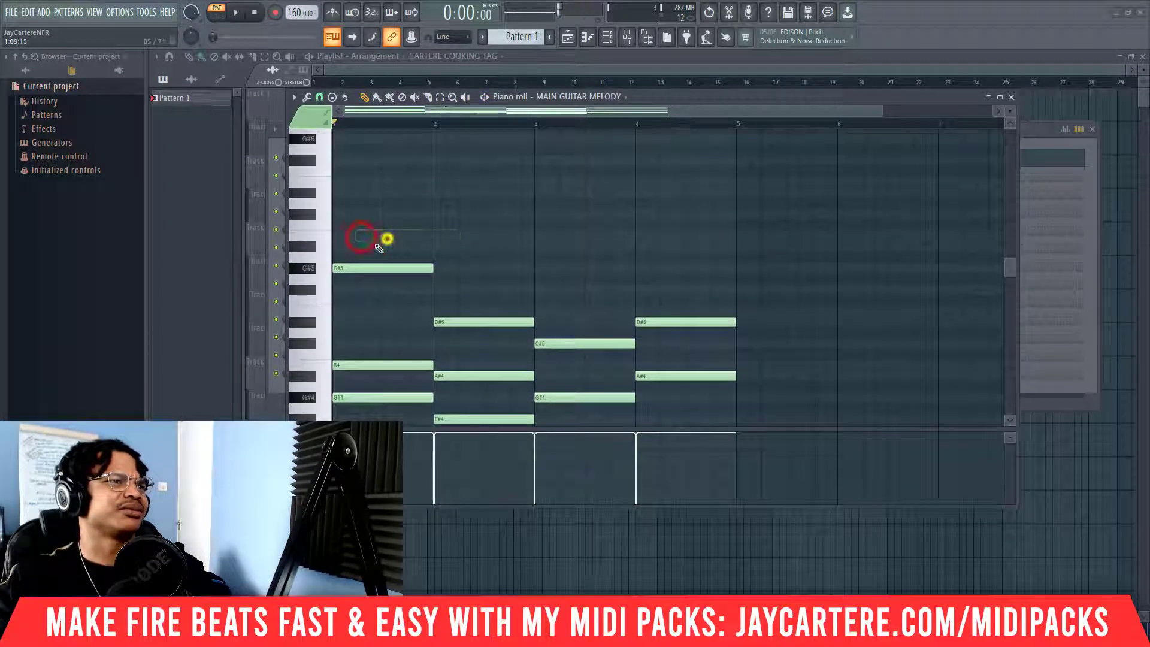
{"action": "left_click", "coordinate": [337, 268]}
{"action": "left_click", "coordinate": [347, 289]}
{"action": "right_click", "coordinate": [365, 288]}
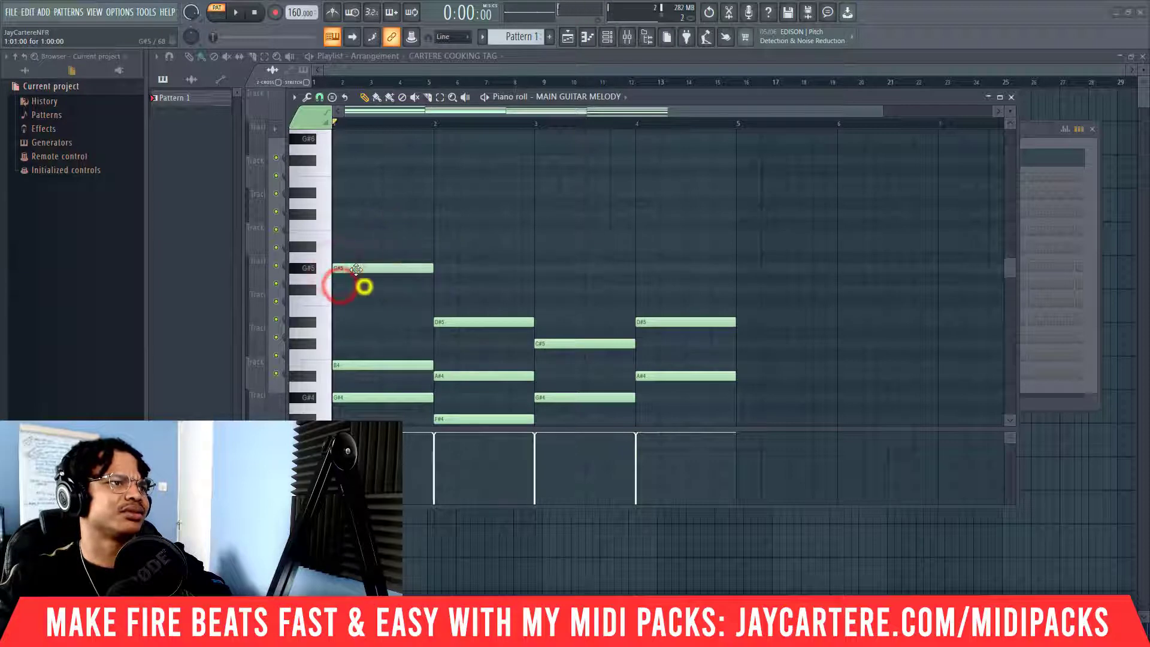
{"action": "left_click", "coordinate": [356, 268]}
{"action": "left_click", "coordinate": [354, 234]}
{"action": "left_click", "coordinate": [385, 234]}
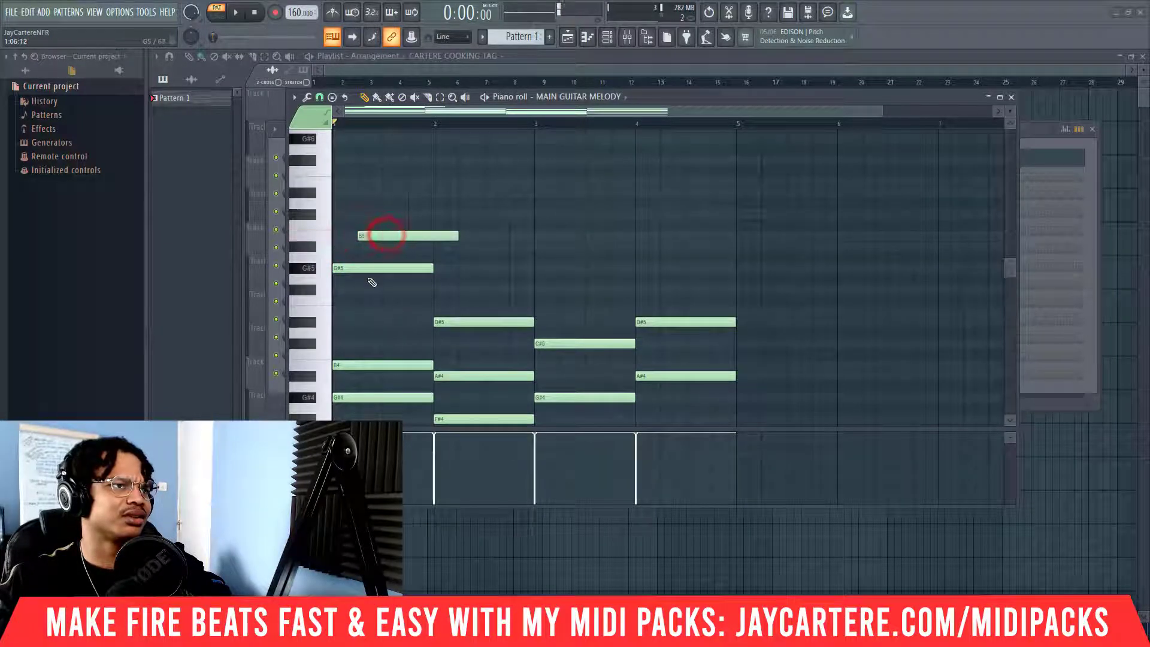
{"action": "left_click", "coordinate": [381, 246]}
{"action": "right_click", "coordinate": [408, 247]}
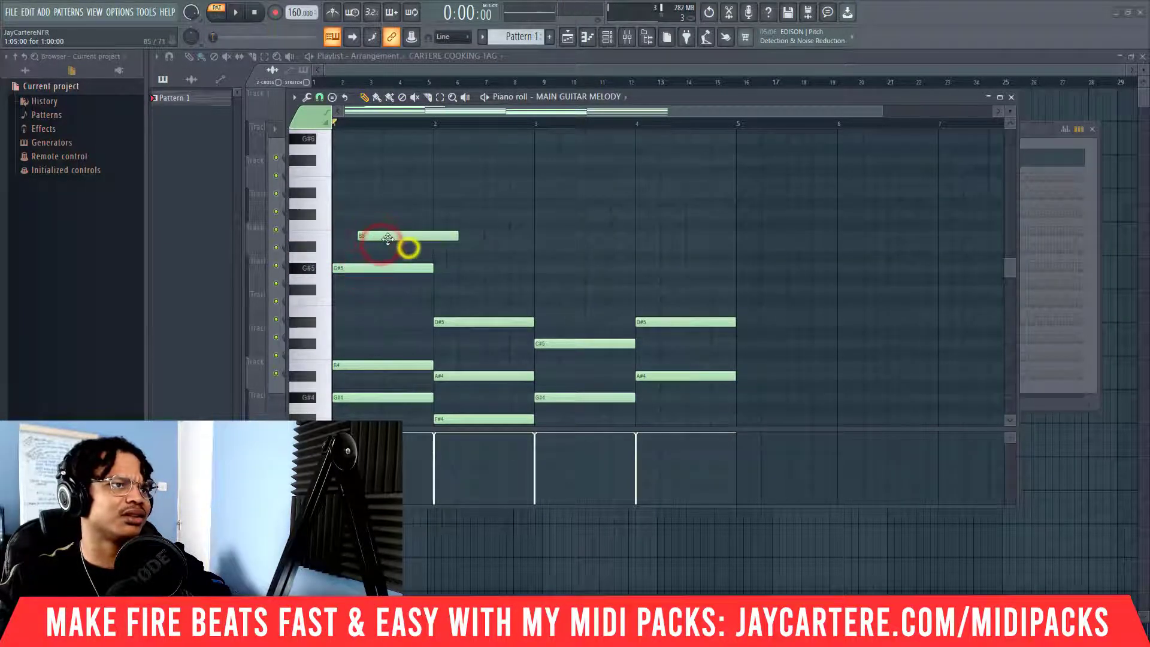
Try a C#6 note in bar 1 and replace it with a one-bar D#6 note starting on beat 3
{"action": "left_click", "coordinate": [362, 270]}
{"action": "left_click", "coordinate": [384, 213]}
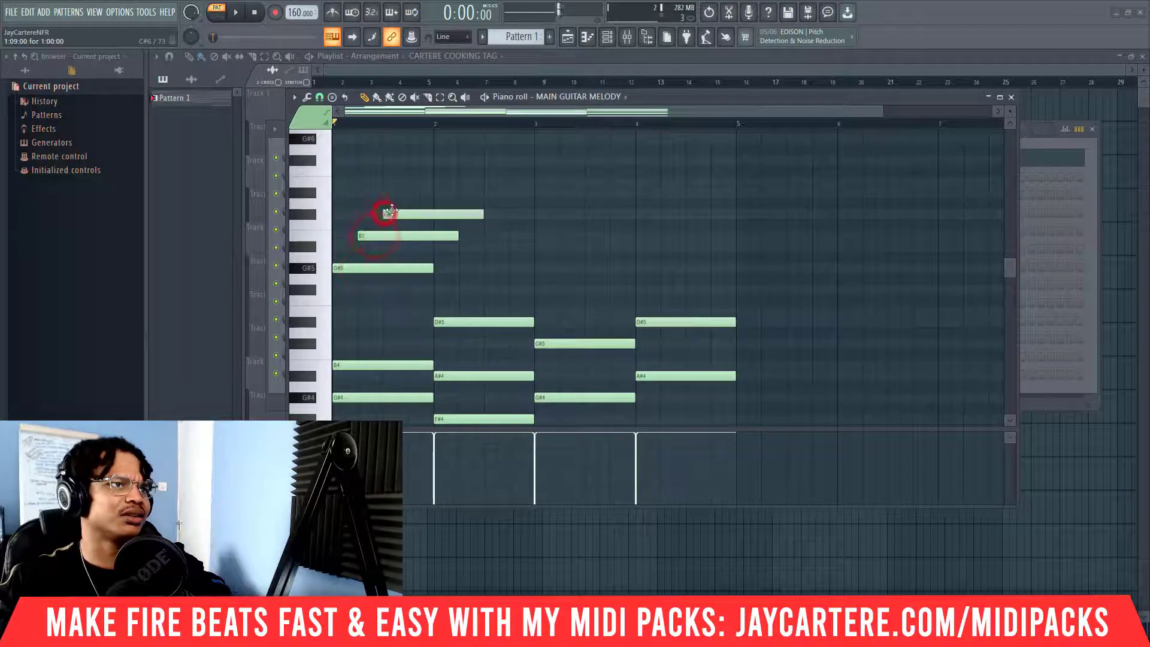
{"action": "right_click", "coordinate": [390, 212]}
{"action": "left_click", "coordinate": [363, 265]}
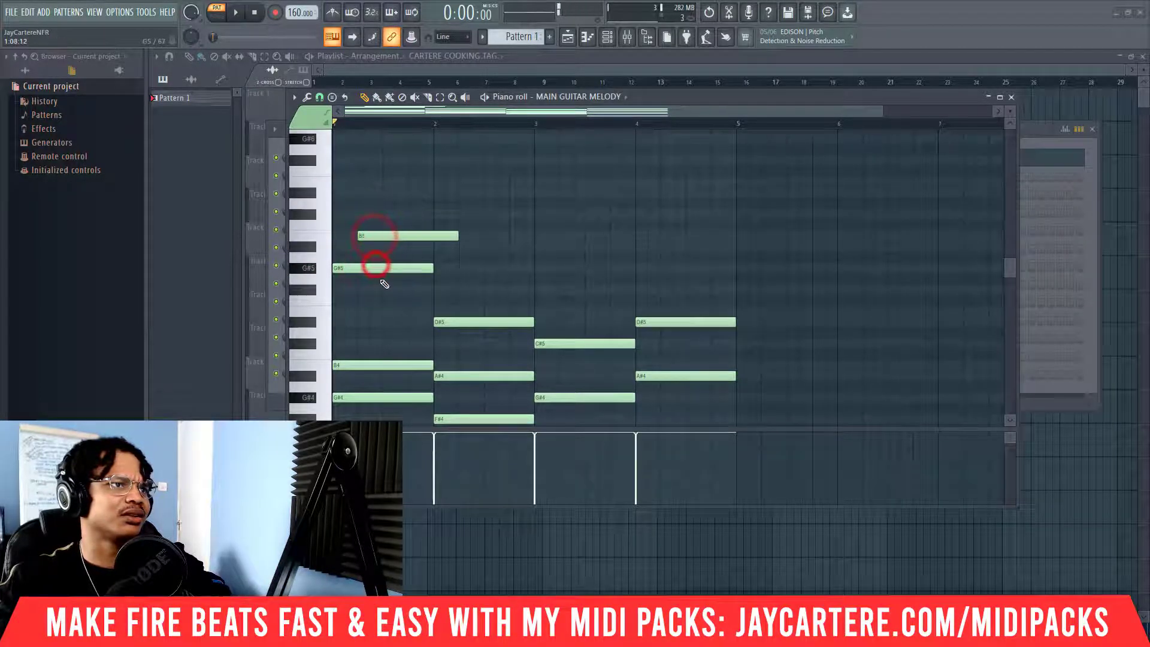
{"action": "left_click", "coordinate": [386, 193]}
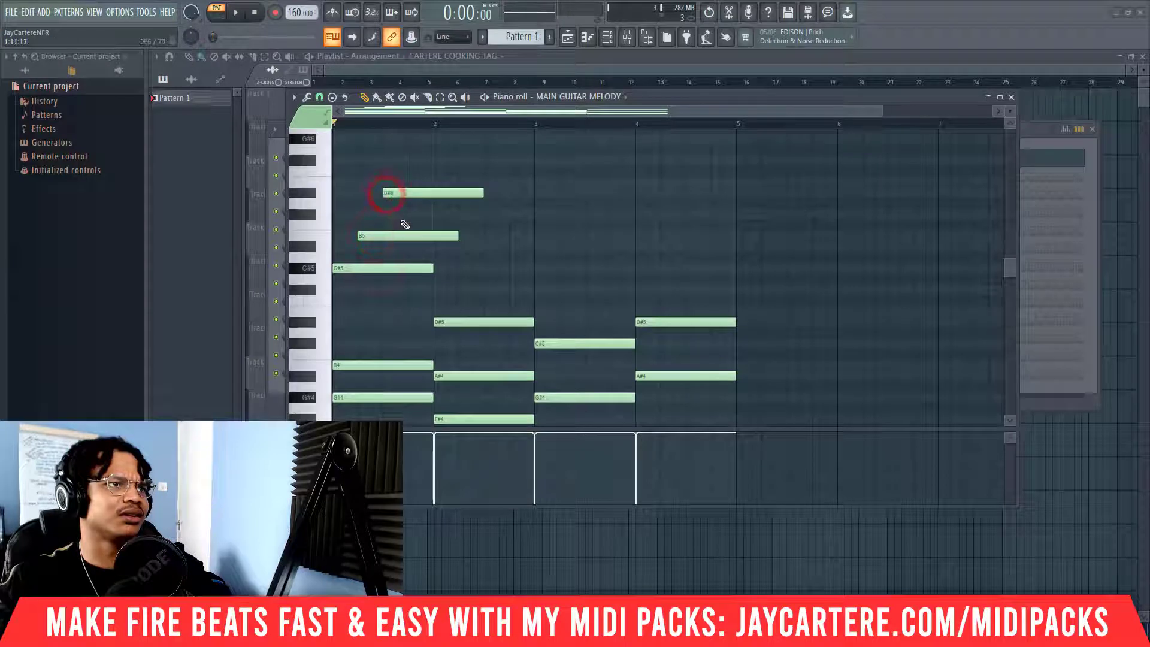
{"action": "left_click", "coordinate": [404, 214]}
{"action": "right_click", "coordinate": [413, 213]}
Preview the G#5, B5 and D#6 notes in bar 1 to find the next melody pitch
{"action": "left_click", "coordinate": [407, 191]}
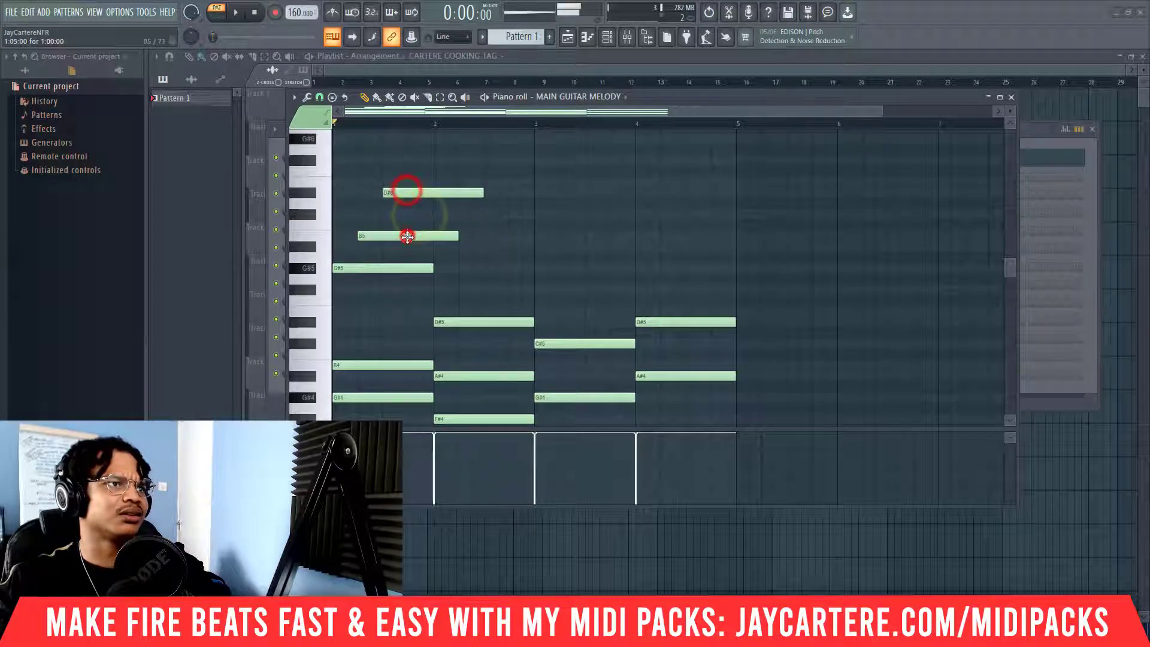
{"action": "left_click", "coordinate": [408, 236]}
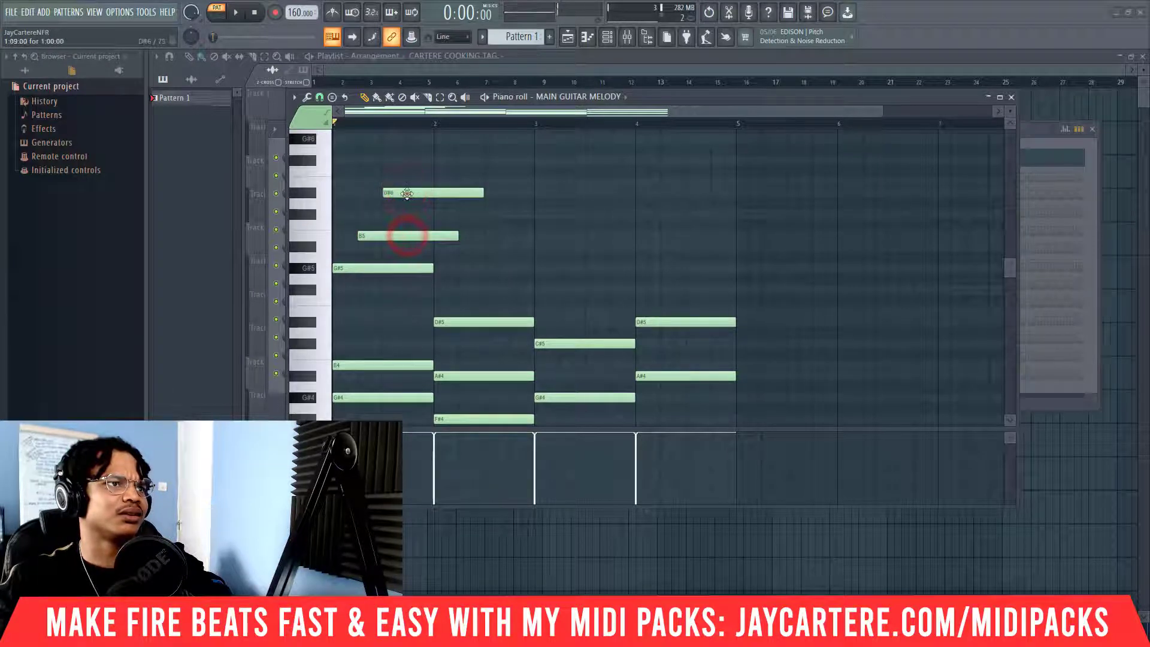
{"action": "left_click", "coordinate": [396, 276]}
{"action": "right_click", "coordinate": [411, 277]}
{"action": "left_click", "coordinate": [405, 269]}
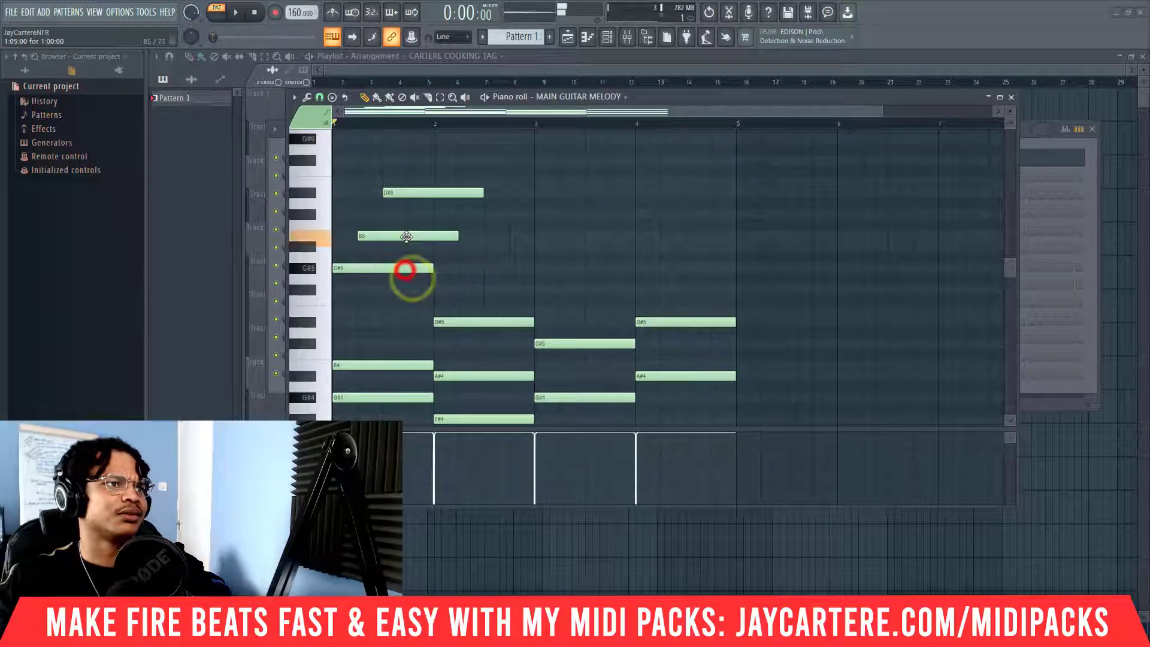
{"action": "left_click", "coordinate": [406, 237]}
{"action": "left_click", "coordinate": [408, 191]}
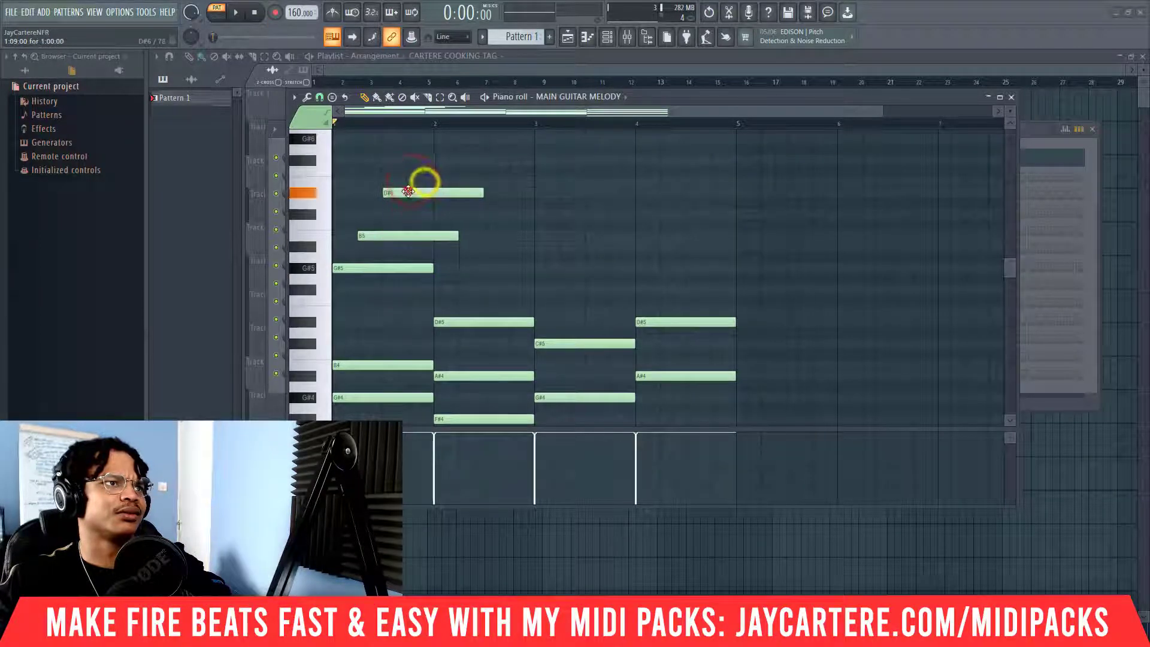
{"action": "left_click", "coordinate": [404, 237]}
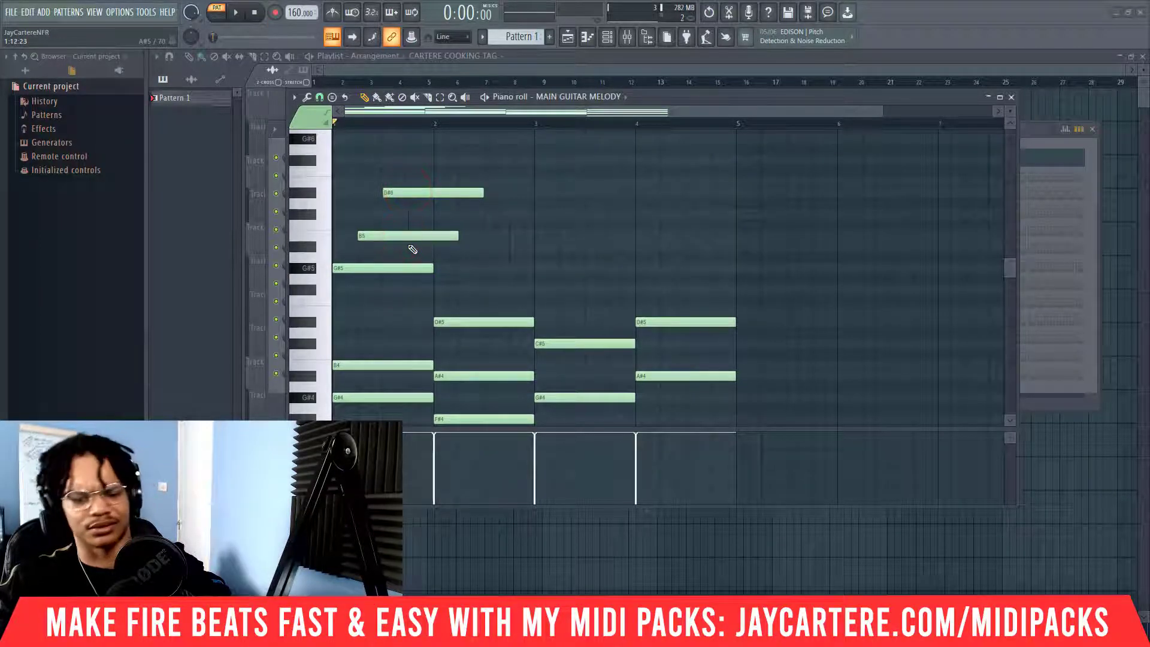
Split the B5 note at beat 4 of bar 1 and audition the opening melody
{"action": "left_click_drag", "start_coordinate": [408, 245], "coordinate": [409, 245]}
{"action": "key", "text": "space"}
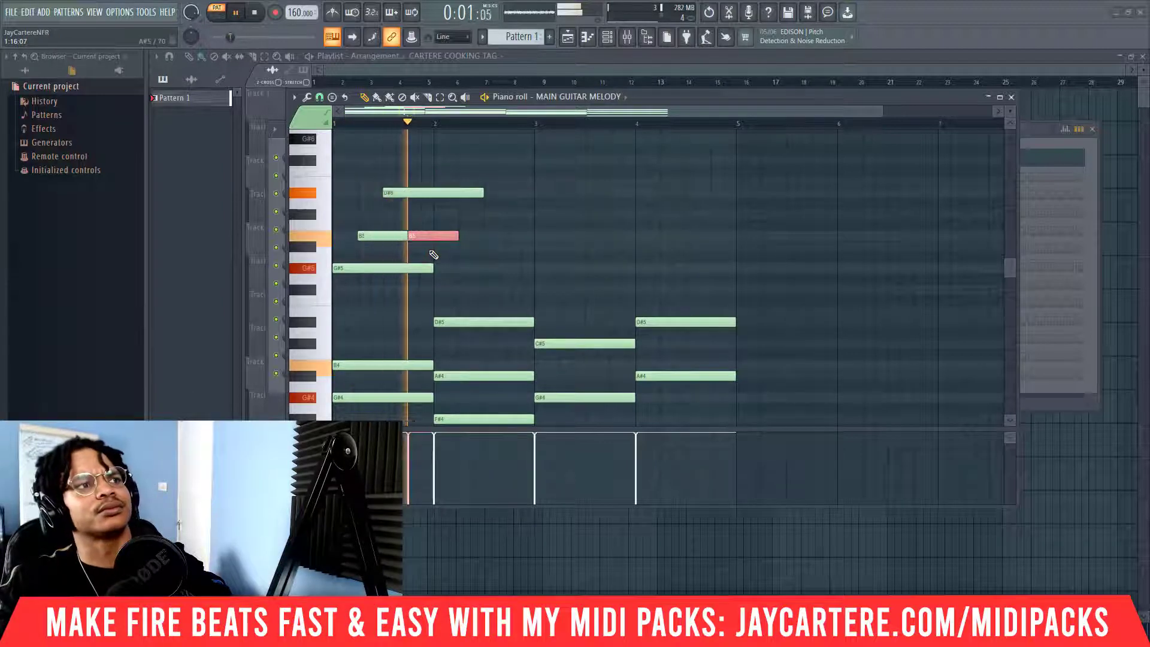
{"action": "key", "text": "space"}
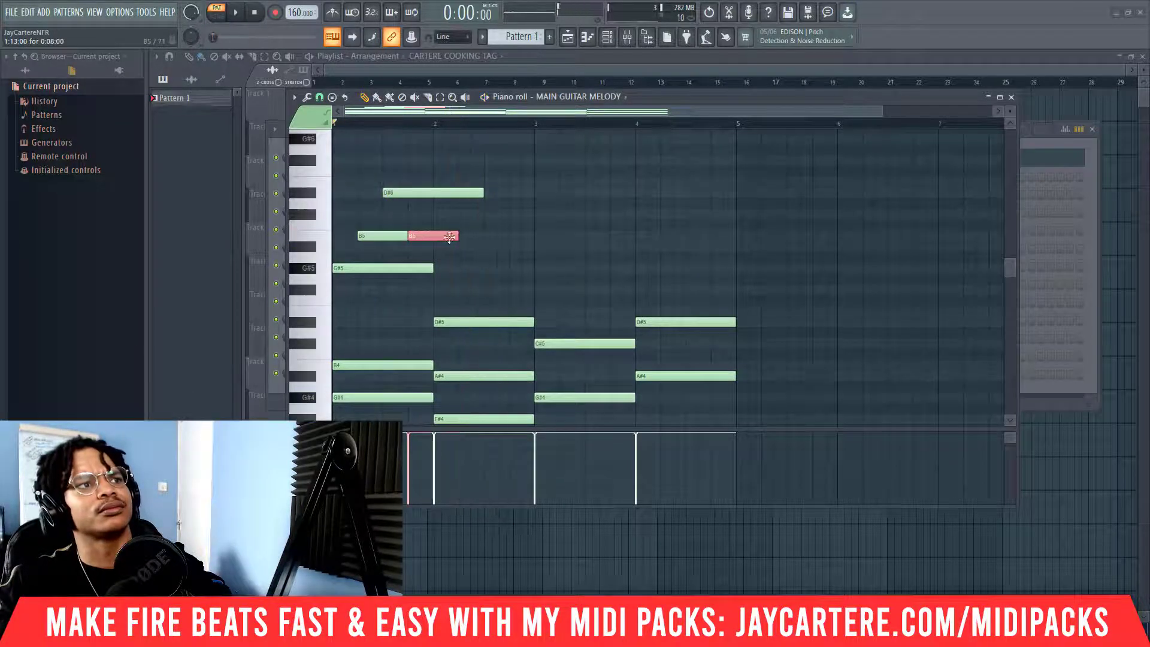
{"action": "left_click", "coordinate": [393, 237]}
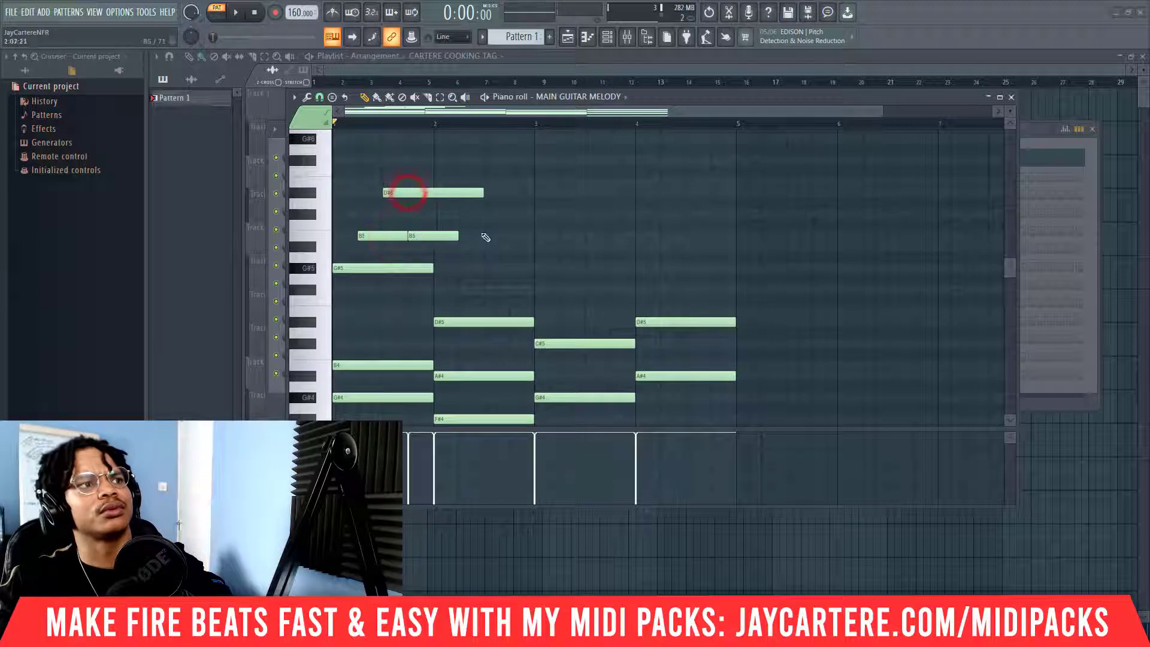
Try A#5 and G#5 notes on beat 3 of bar 2, auditioning them against the opening melody
{"action": "left_click", "coordinate": [437, 236]}
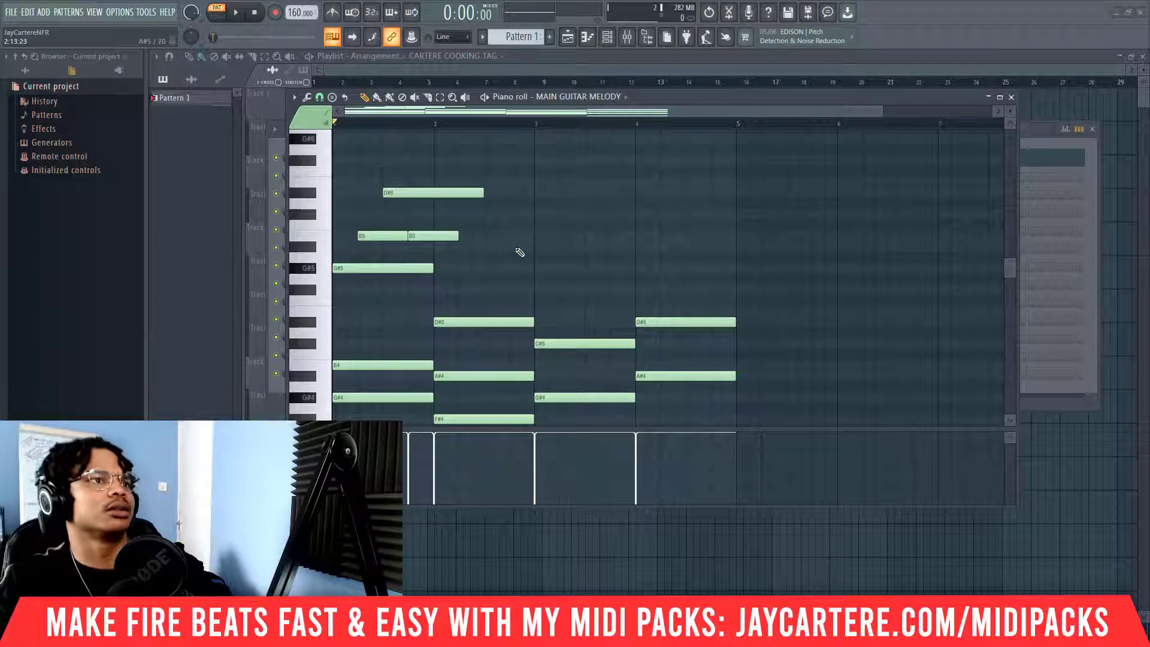
{"action": "left_click", "coordinate": [489, 248]}
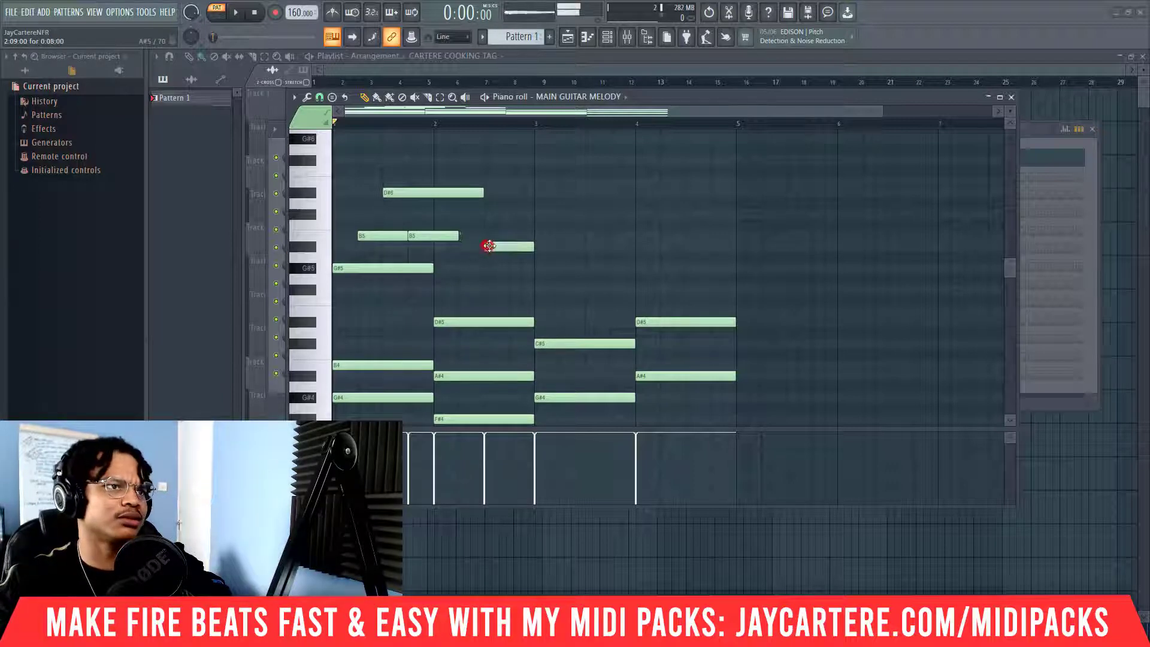
{"action": "right_click", "coordinate": [493, 246]}
{"action": "left_click", "coordinate": [358, 271]}
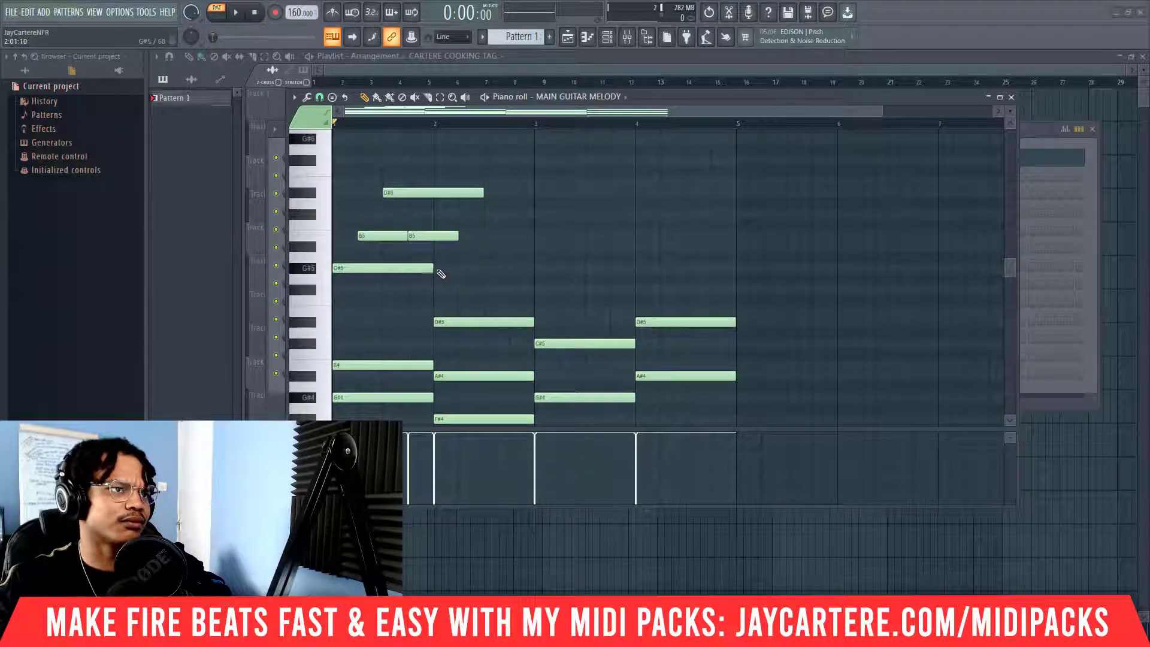
{"action": "key", "text": "space"}
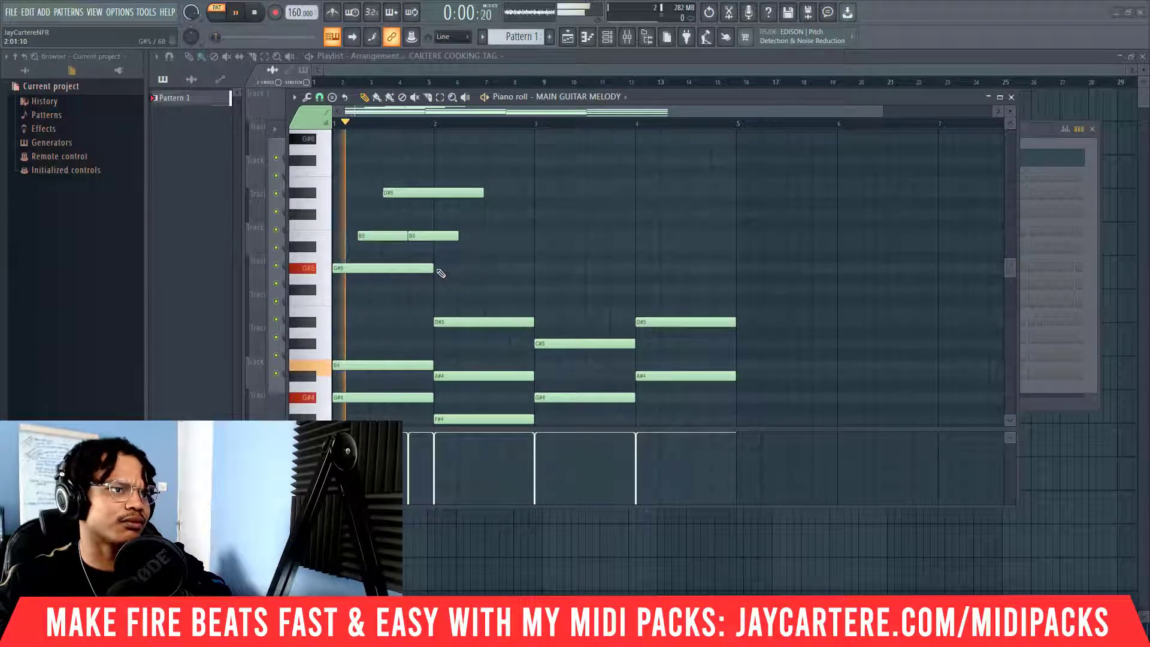
{"action": "key", "text": "space"}
{"action": "left_click", "coordinate": [488, 268]}
{"action": "right_click", "coordinate": [493, 269]}
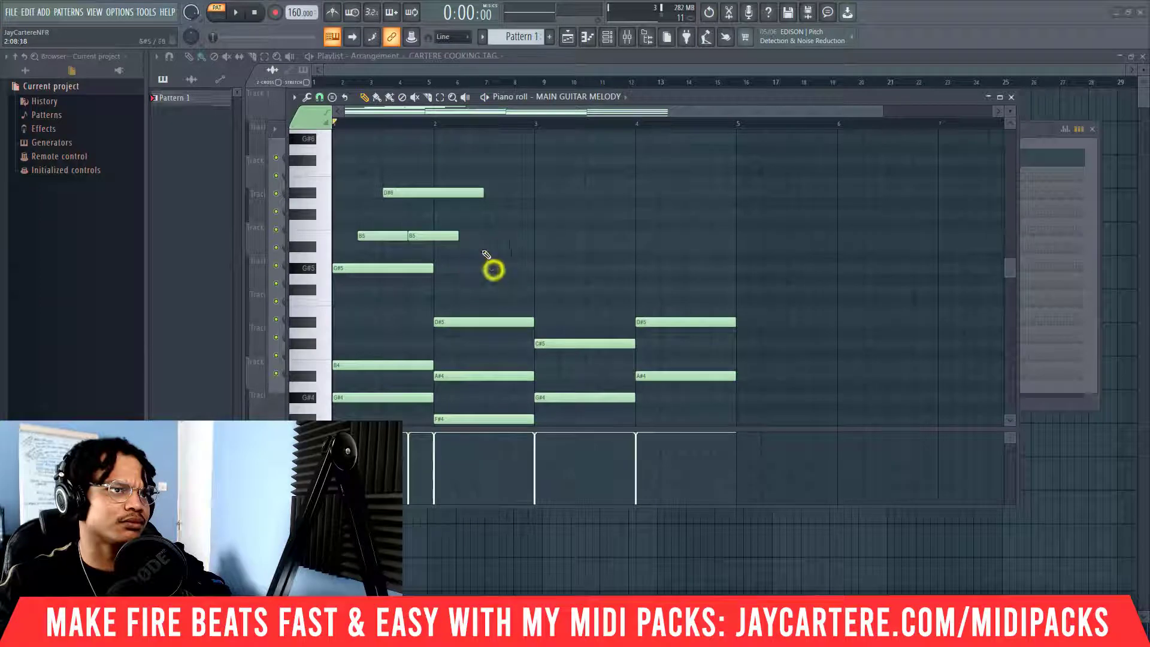
Add half-bar notes in bar 2, G#5 on beat 3 and B5 on beat 4, and audition the phrase
{"action": "left_click", "coordinate": [486, 268]}
{"action": "left_click", "coordinate": [510, 236]}
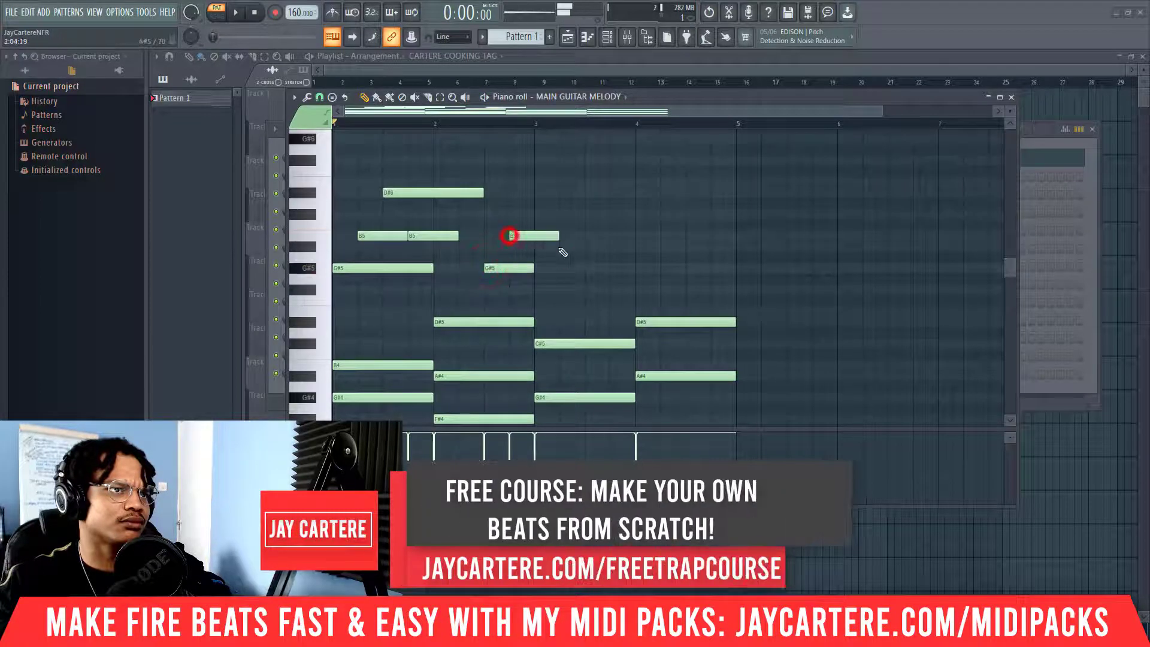
{"action": "key", "text": "space"}
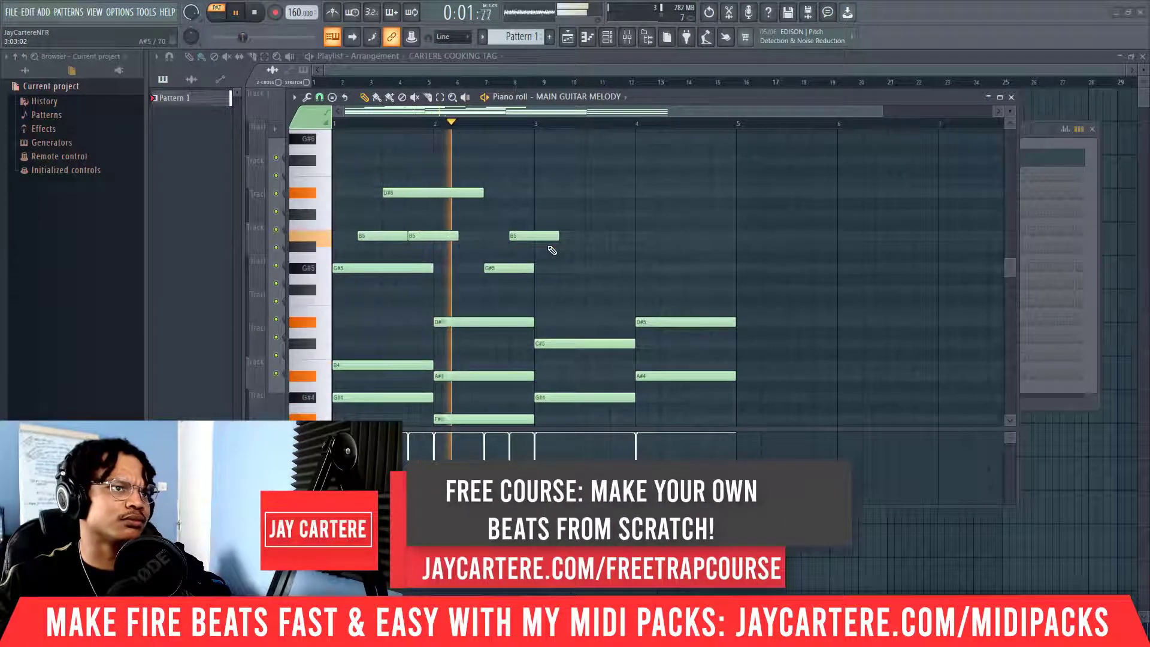
{"action": "key", "text": "space"}
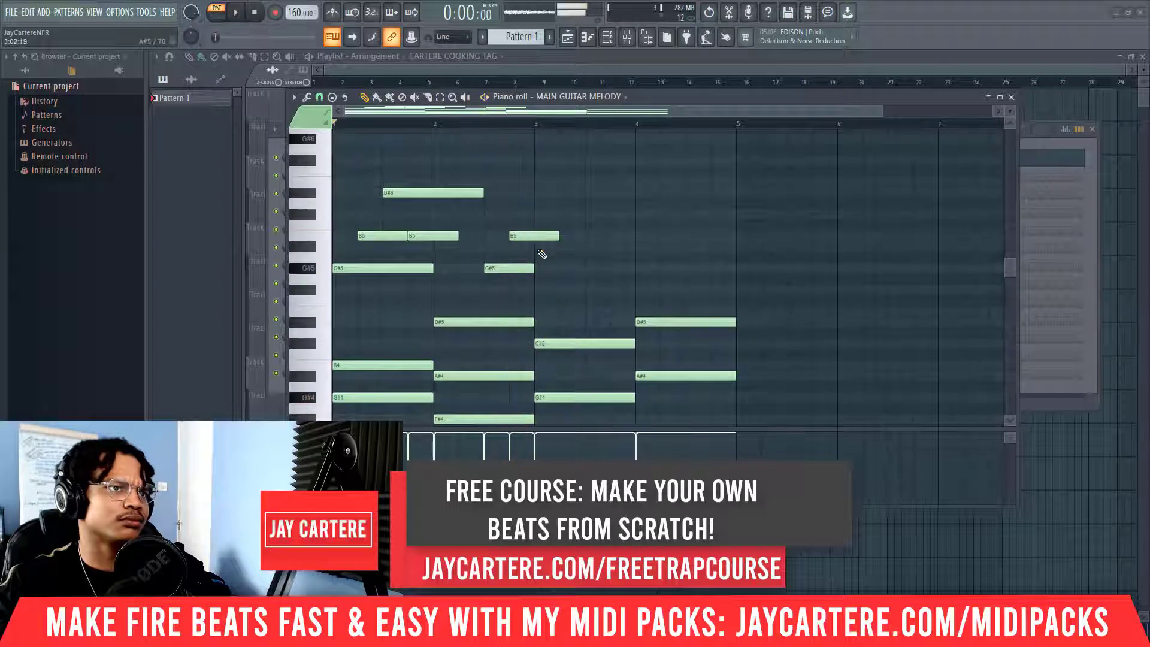
{"action": "left_click", "coordinate": [508, 270]}
{"action": "left_click", "coordinate": [523, 239]}
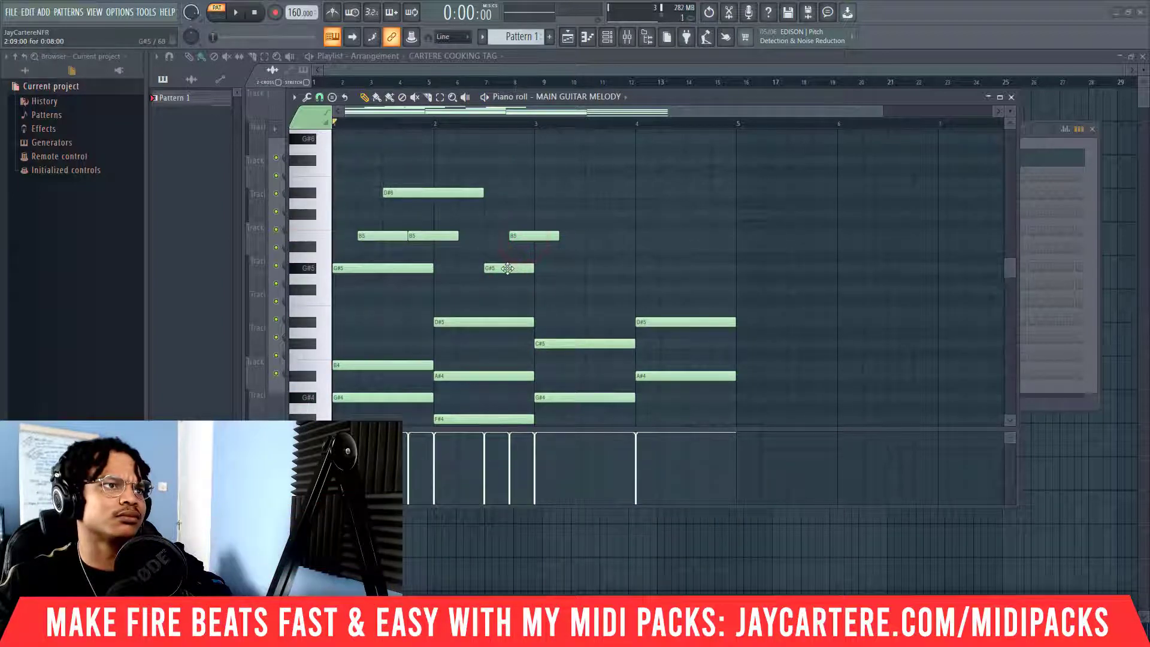
Replace the G#5 note on beat 3 of bar 2 with C#6 and shorten the B5 note to end with the bar
{"action": "left_click", "coordinate": [485, 214]}
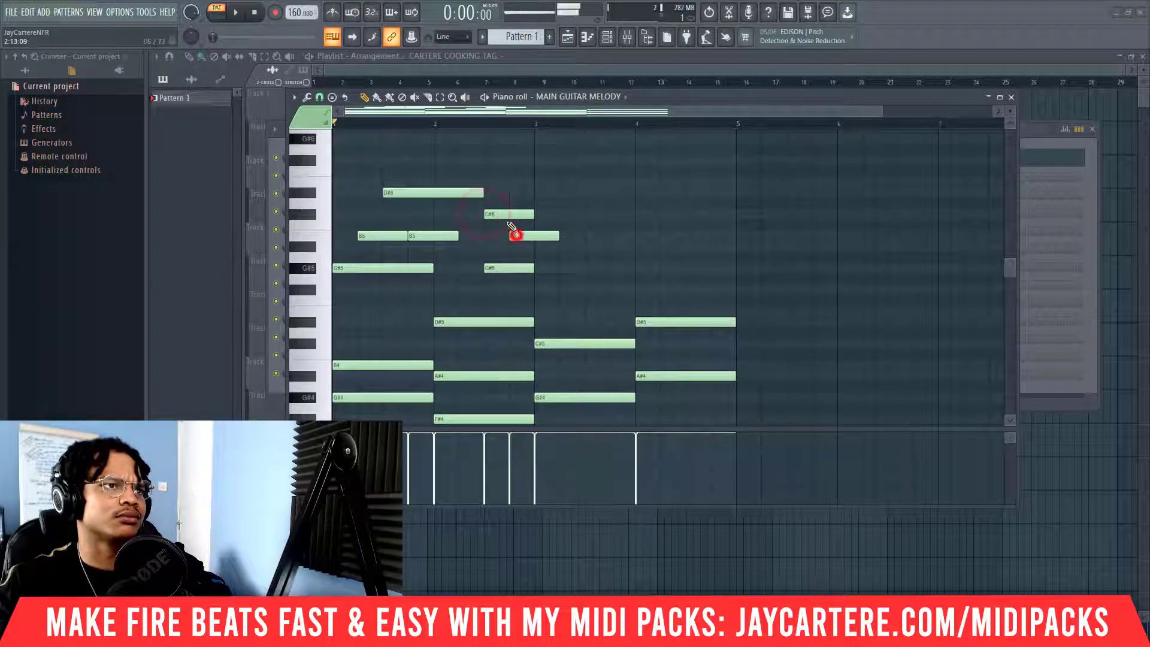
{"action": "right_click", "coordinate": [504, 268]}
{"action": "key", "text": "space"}
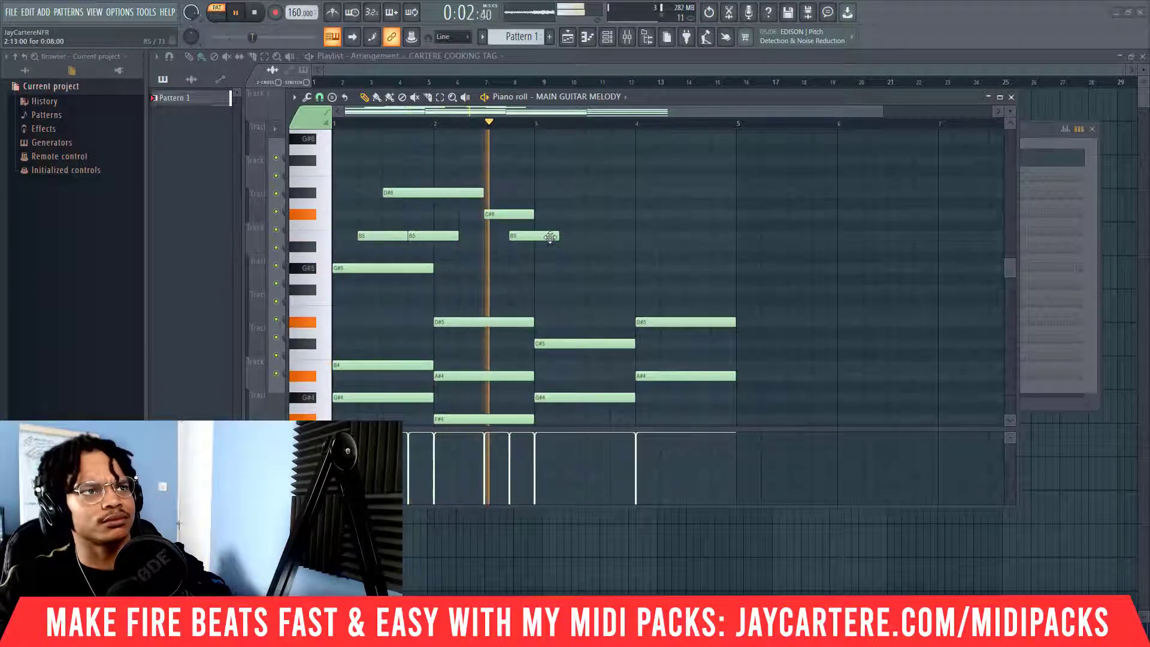
{"action": "key", "text": "space"}
{"action": "left_click_drag", "start_coordinate": [558, 235], "coordinate": [536, 234]}
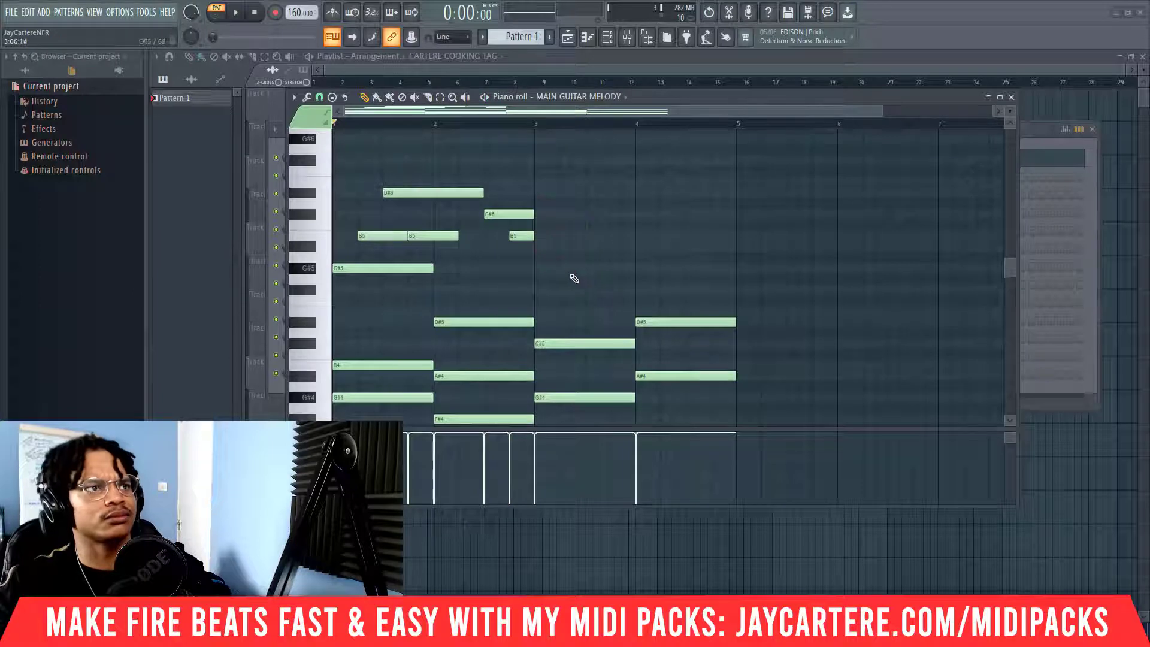
Duplicate the two-bar top melody into bars 3 and 4 and play back the four bars
{"action": "left_click_drag", "start_coordinate": [574, 280], "coordinate": [382, 188]}
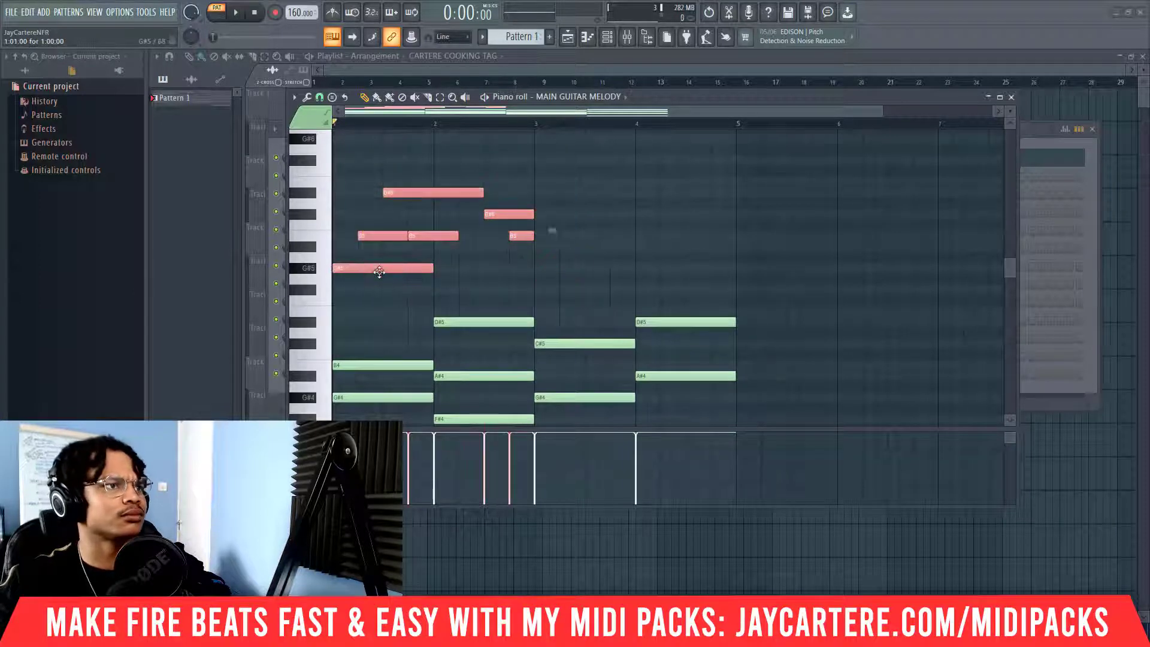
{"action": "left_click_drag", "start_coordinate": [379, 272], "coordinate": [581, 262]}
{"action": "key", "text": "space"}
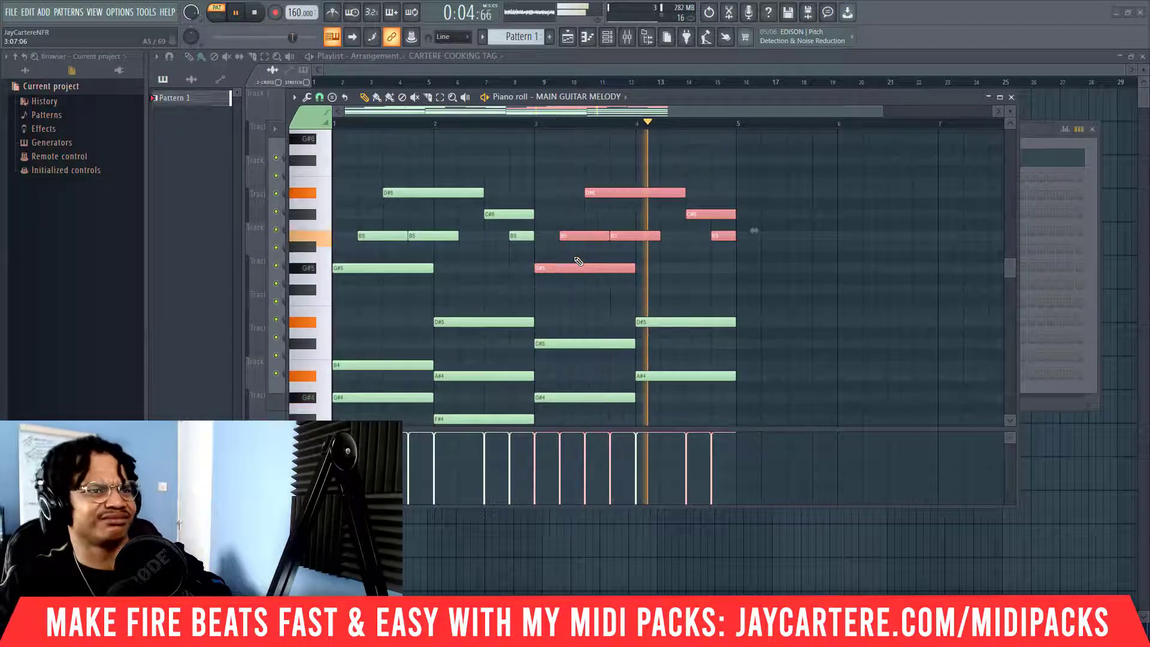
{"action": "key", "text": "space"}
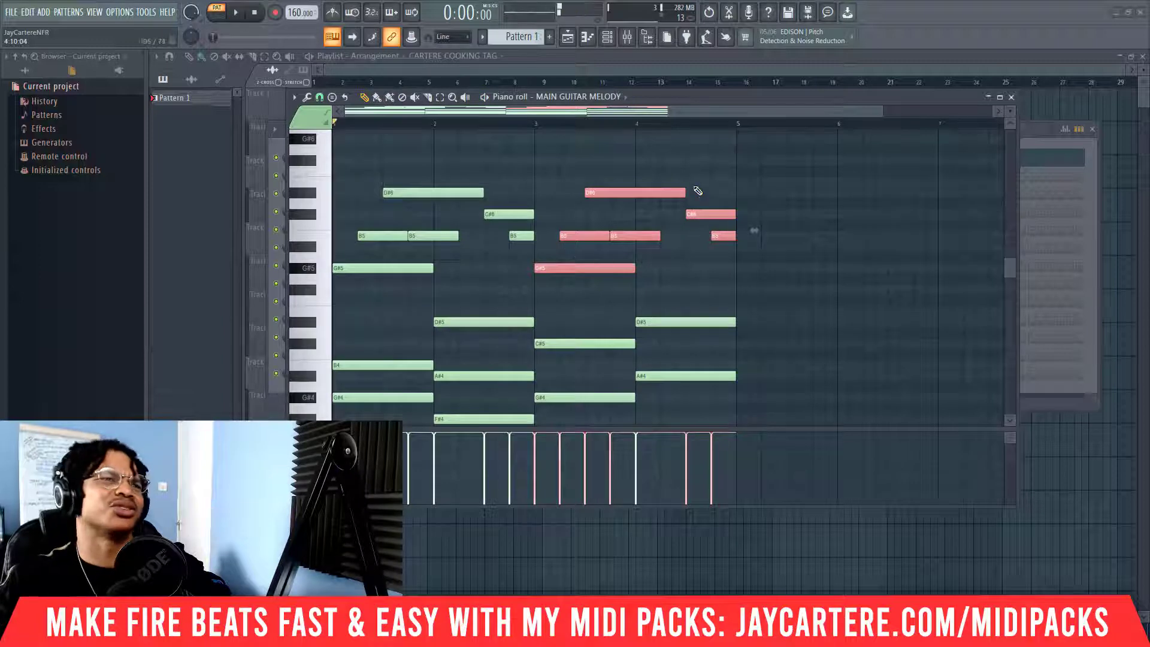
Delete the top melody notes from all four bars, keeping the chords and the G#5 note in bar 1
{"action": "left_click", "coordinate": [694, 188], "text": "ctrl"}
{"action": "mouse_move", "coordinate": [695, 188]}
{"action": "left_mouse_down"}
{"action": "mouse_move", "coordinate": [612, 262]}
{"action": "mouse_move", "coordinate": [567, 269]}
{"action": "mouse_move", "coordinate": [454, 220]}
{"action": "mouse_move", "coordinate": [435, 239]}
{"action": "mouse_move", "coordinate": [411, 228]}
{"action": "left_mouse_up"}
{"action": "scroll", "coordinate": [411, 231], "scroll_direction": "down", "scroll_amount": 3}
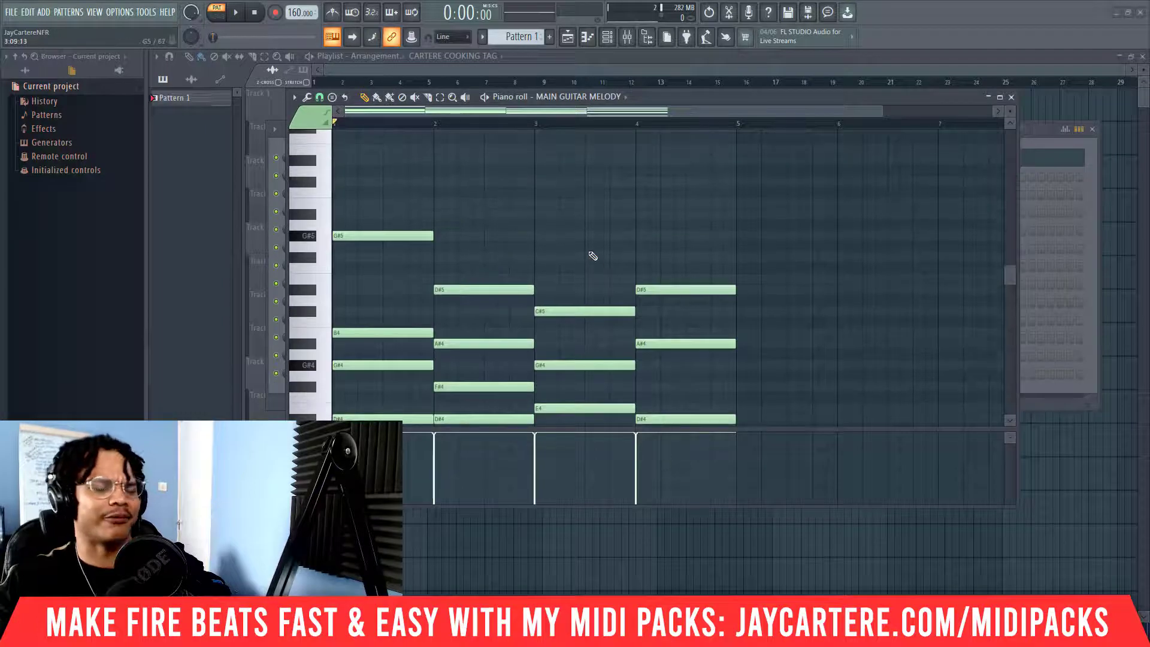
Lower the velocity of all chord notes in the four bars together
{"action": "key", "text": "ctrl+a"}
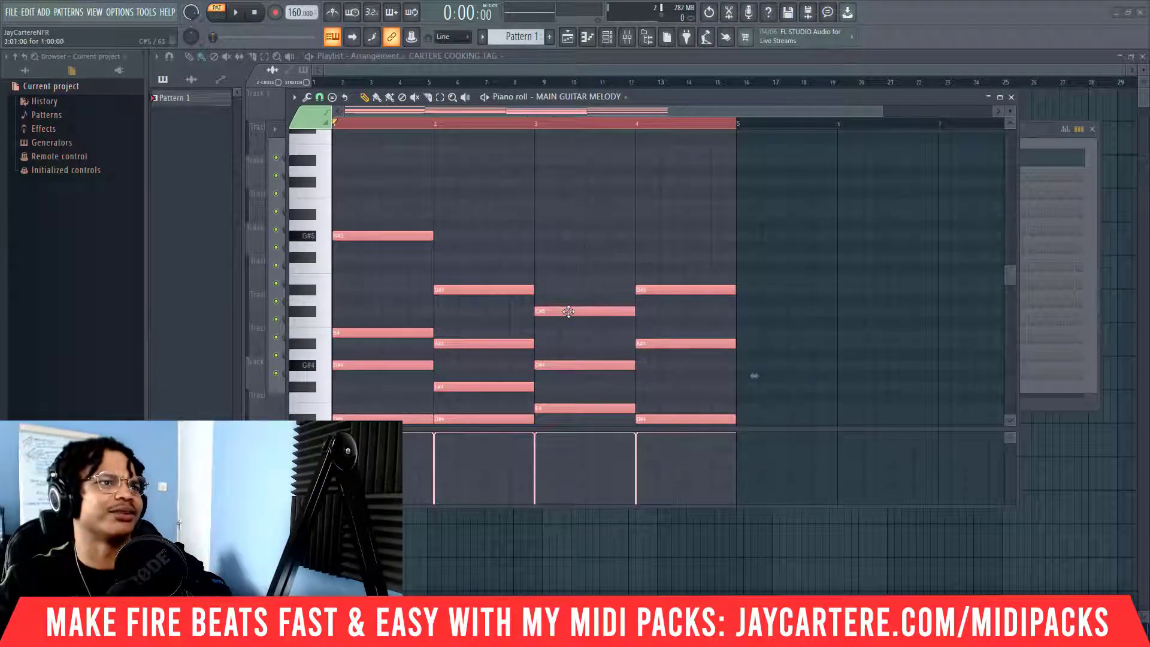
{"action": "scroll", "coordinate": [569, 311], "scroll_direction": "down", "scroll_amount": 5, "text": "alt"}
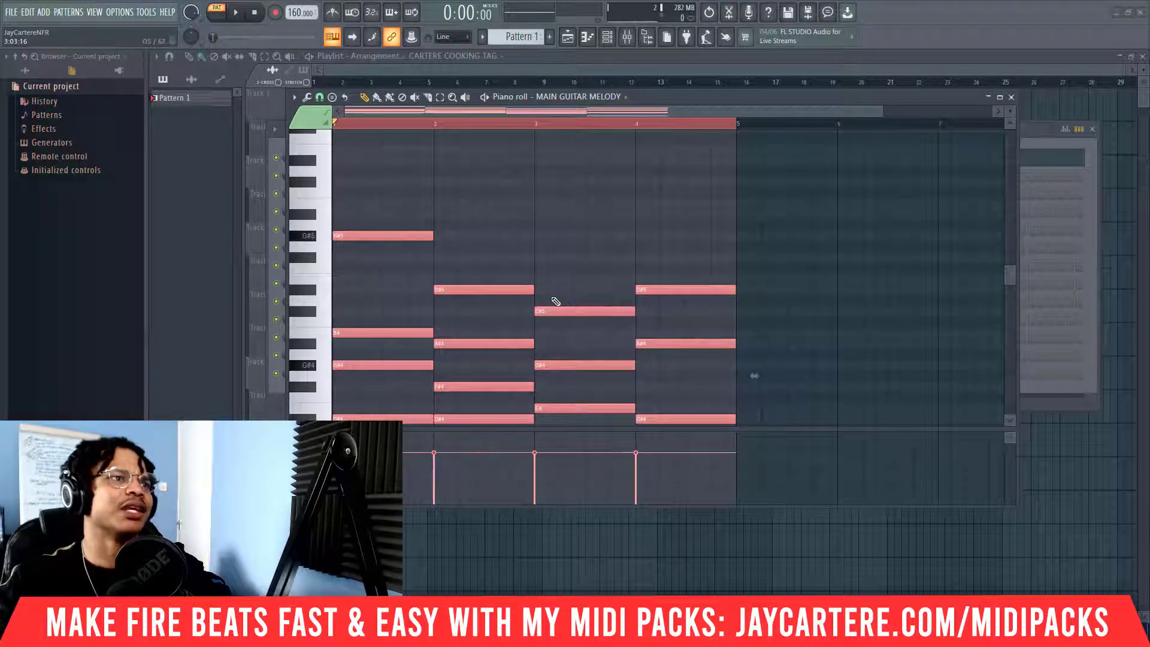
{"action": "scroll", "coordinate": [527, 263], "scroll_direction": "down", "scroll_amount": 3}
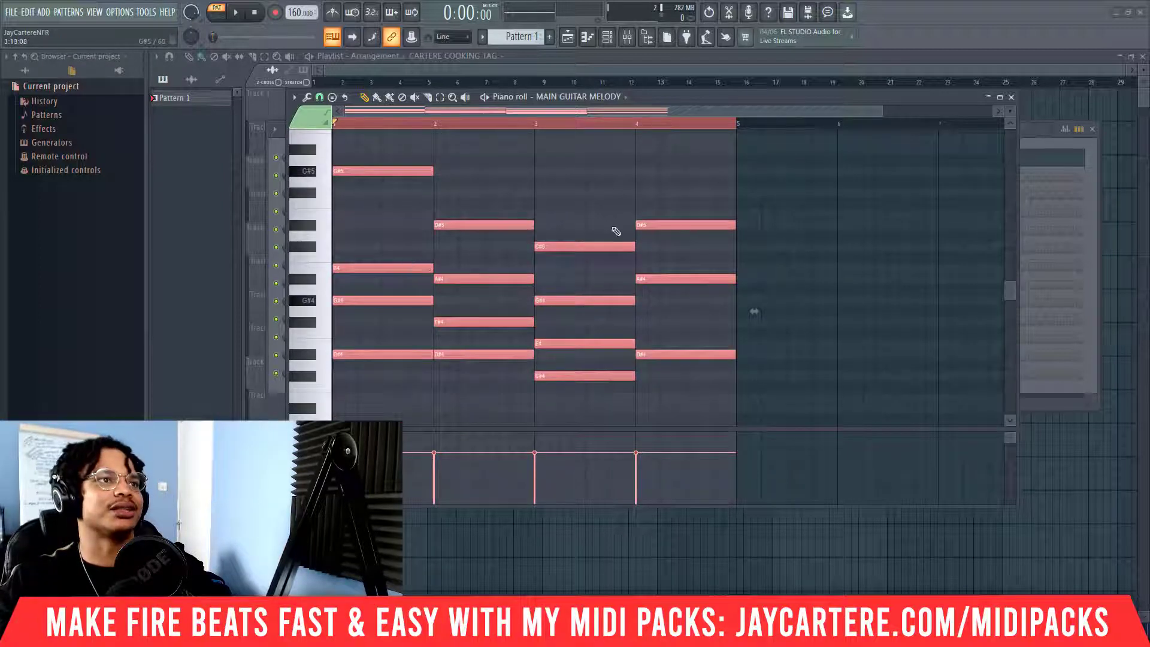
{"action": "left_click_drag", "start_coordinate": [883, 108], "coordinate": [725, 109]}
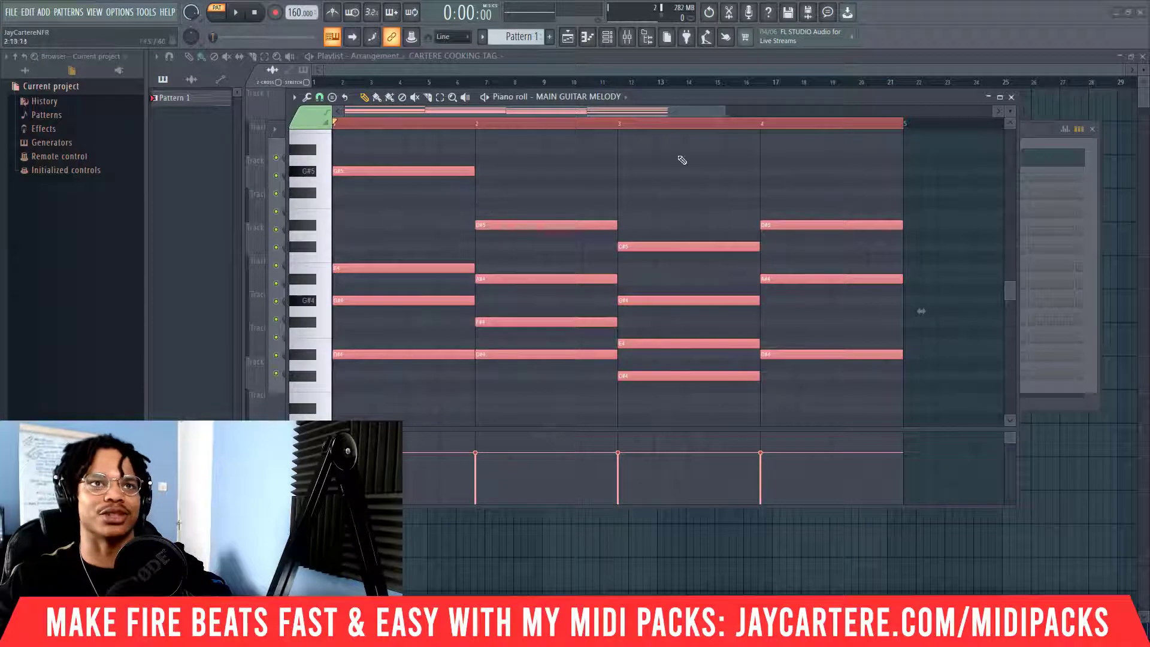
{"action": "left_click_drag", "start_coordinate": [712, 101], "coordinate": [651, 102]}
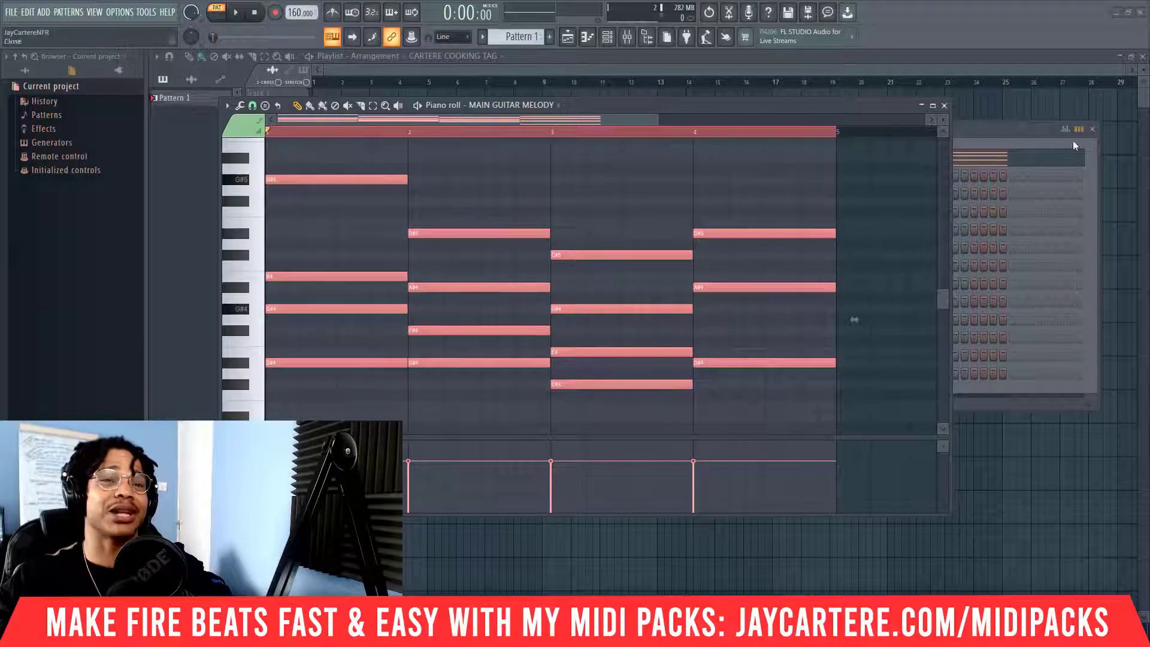
{"action": "left_click_drag", "start_coordinate": [806, 107], "coordinate": [844, 113]}
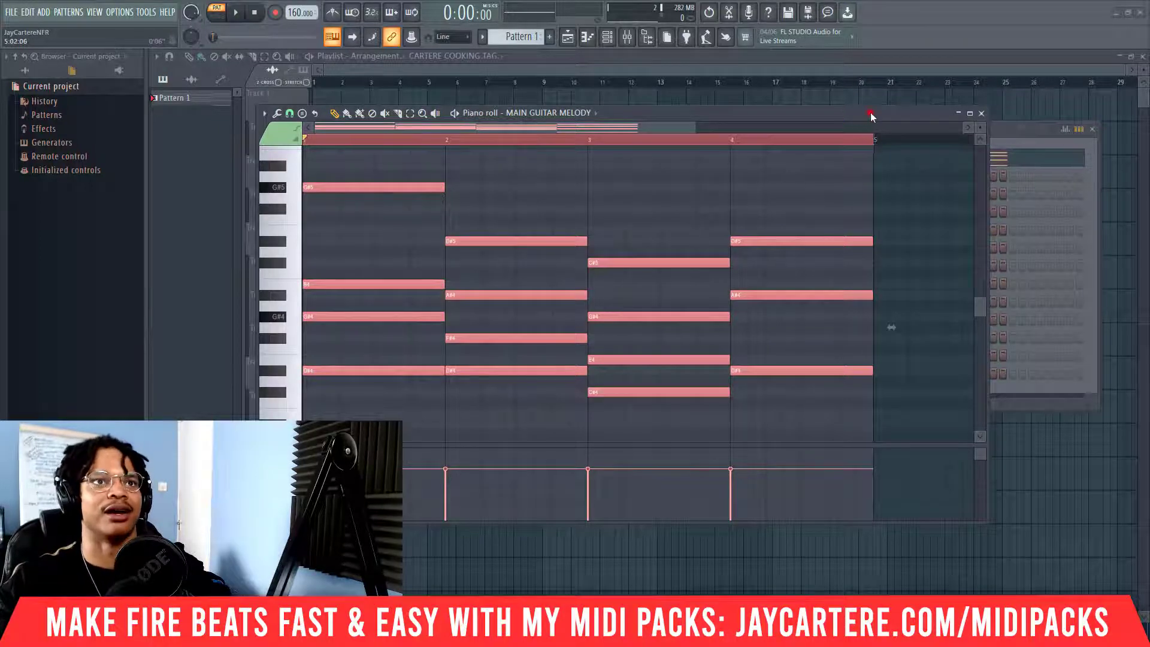
{"action": "left_click_drag", "start_coordinate": [871, 112], "coordinate": [857, 113]}
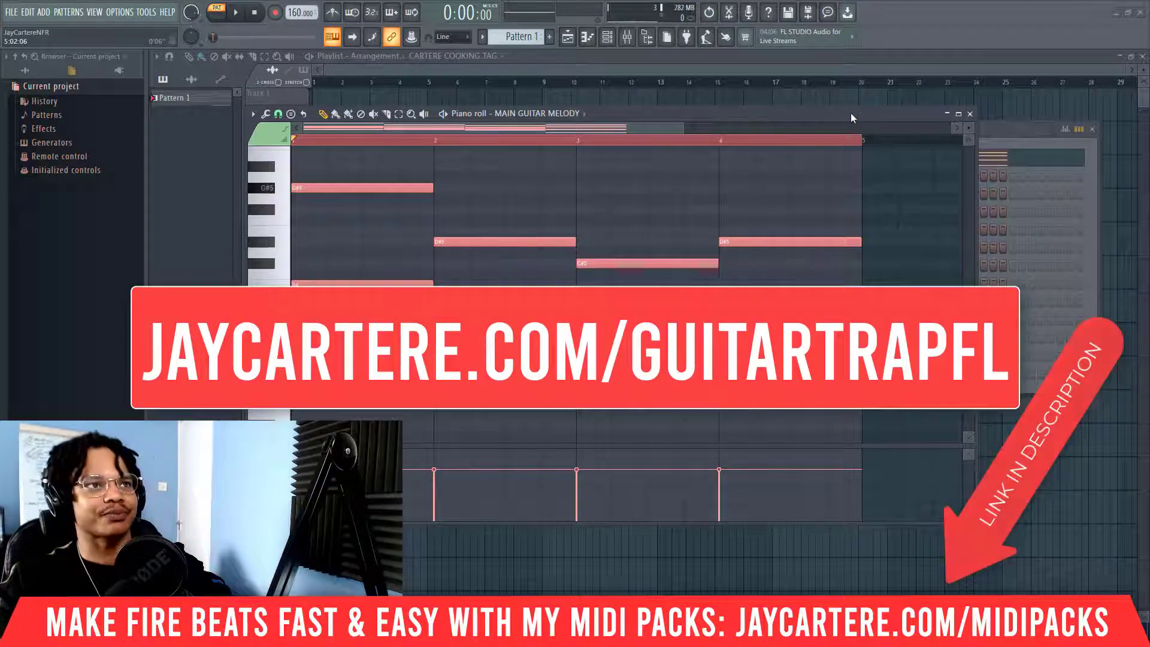
{"action": "left_click_drag", "start_coordinate": [851, 112], "coordinate": [893, 126]}
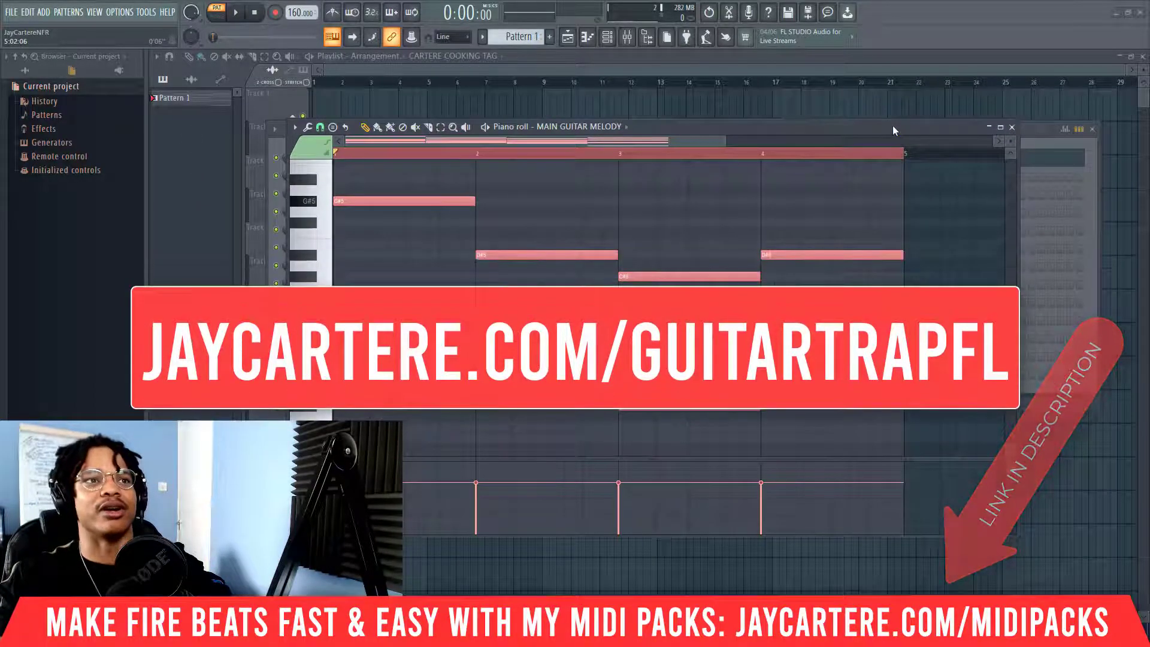
{"action": "mouse_move", "coordinate": [668, 126]}
{"action": "left_mouse_down"}
{"action": "mouse_move", "coordinate": [691, 102]}
{"action": "mouse_move", "coordinate": [717, 165]}
{"action": "mouse_move", "coordinate": [714, 59]}
{"action": "mouse_move", "coordinate": [700, 129]}
{"action": "left_mouse_up"}
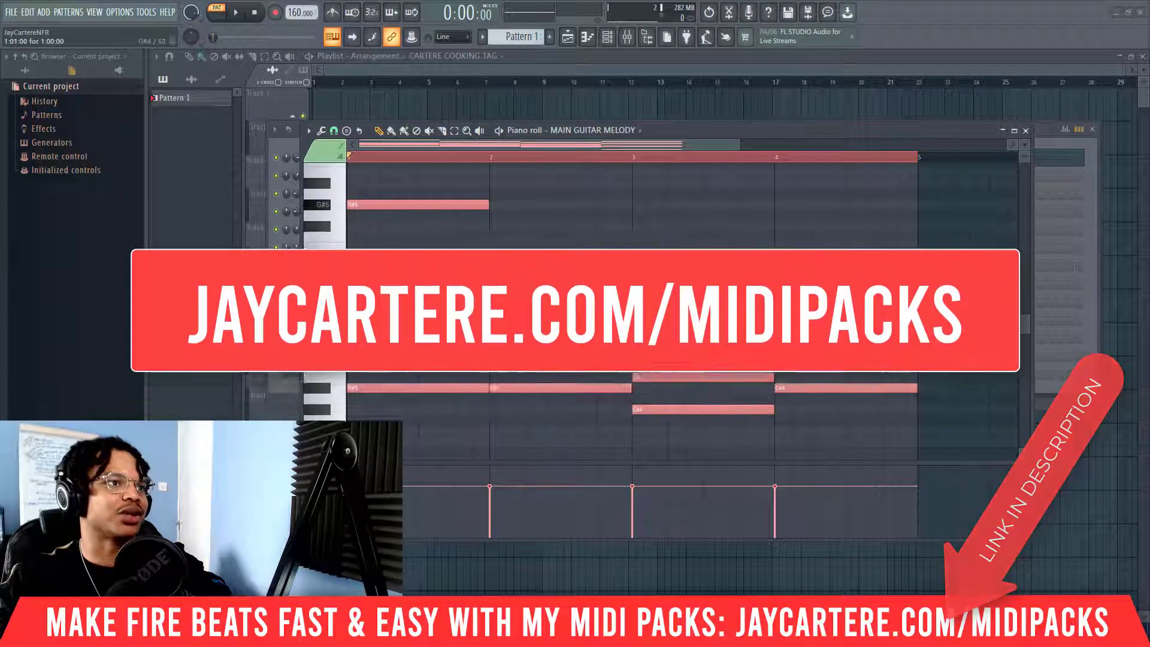
Stagger the first chord so its G#4 note starts on step 3 and its B4 note on step 7 of bar 1
{"action": "left_click", "coordinate": [404, 239]}
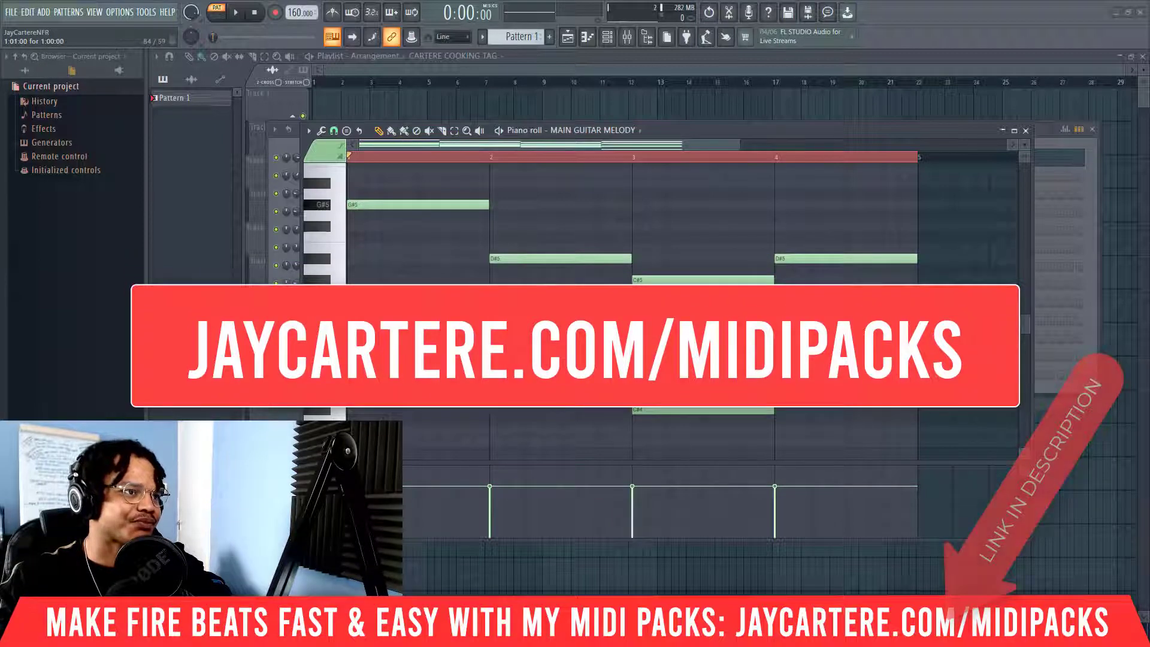
{"action": "left_click_drag", "start_coordinate": [374, 303], "coordinate": [388, 303]}
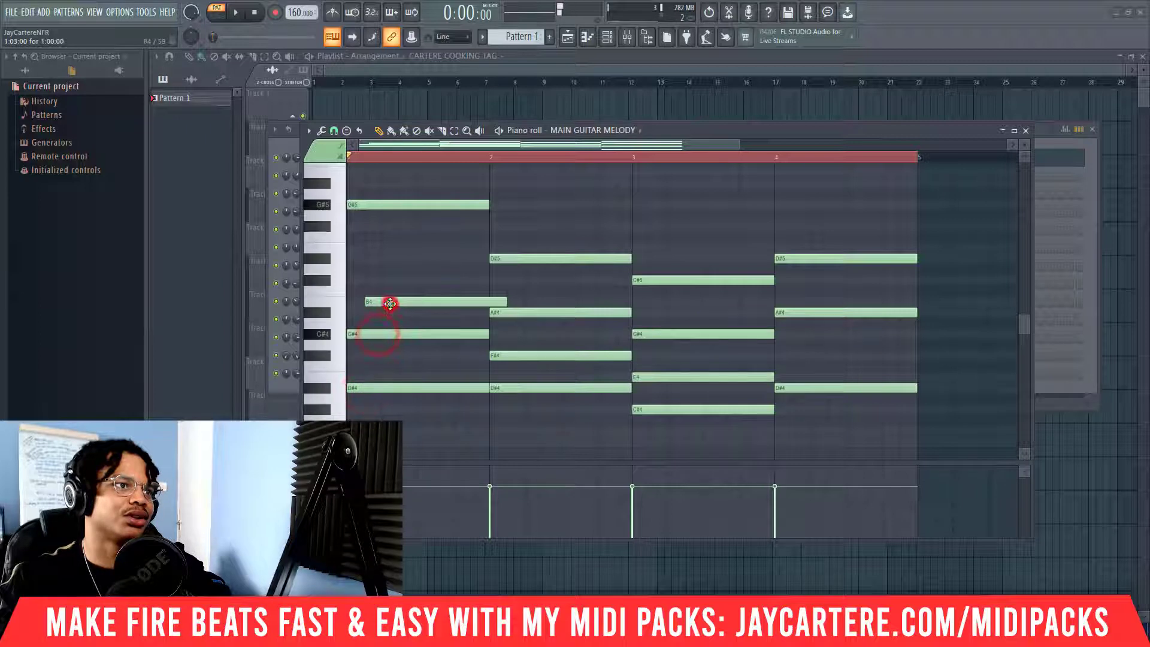
{"action": "left_click", "coordinate": [371, 334]}
{"action": "left_click", "coordinate": [373, 203]}
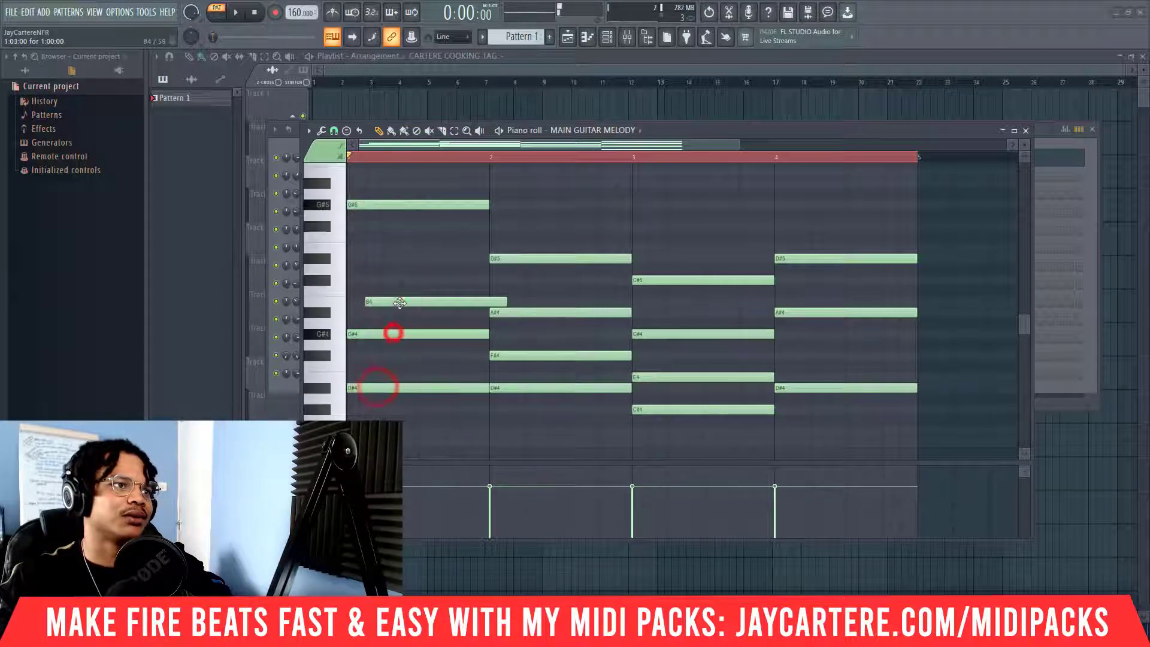
{"action": "key", "text": "space"}
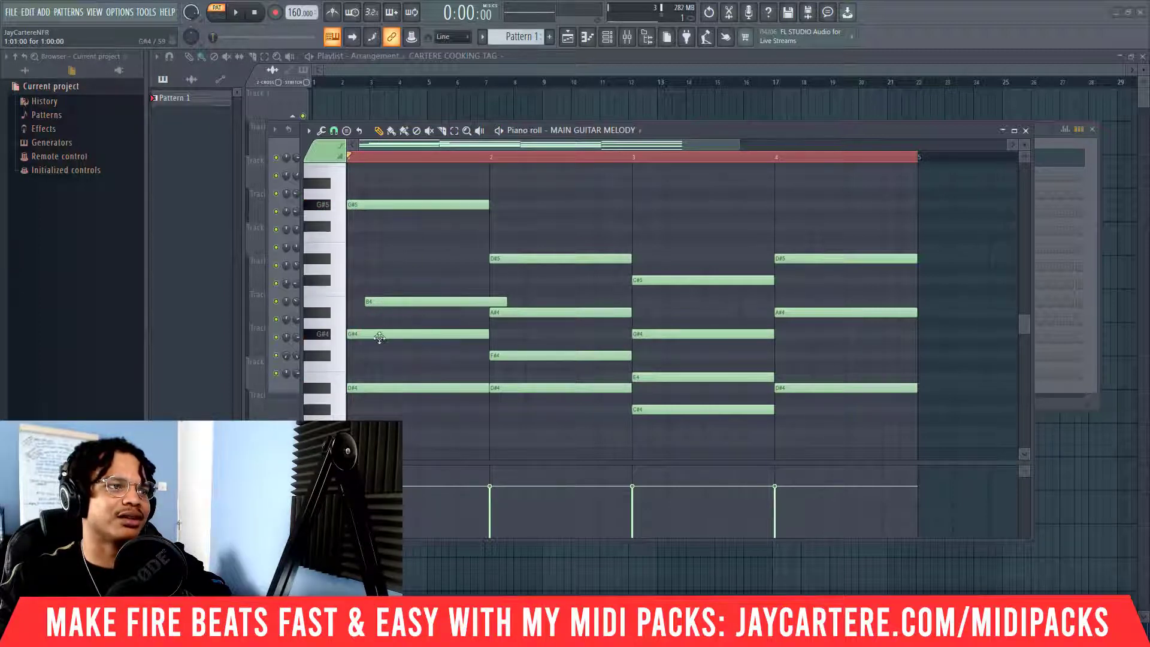
{"action": "key", "text": "space"}
{"action": "left_click_drag", "start_coordinate": [377, 336], "coordinate": [417, 301]}
{"action": "key", "text": "space"}
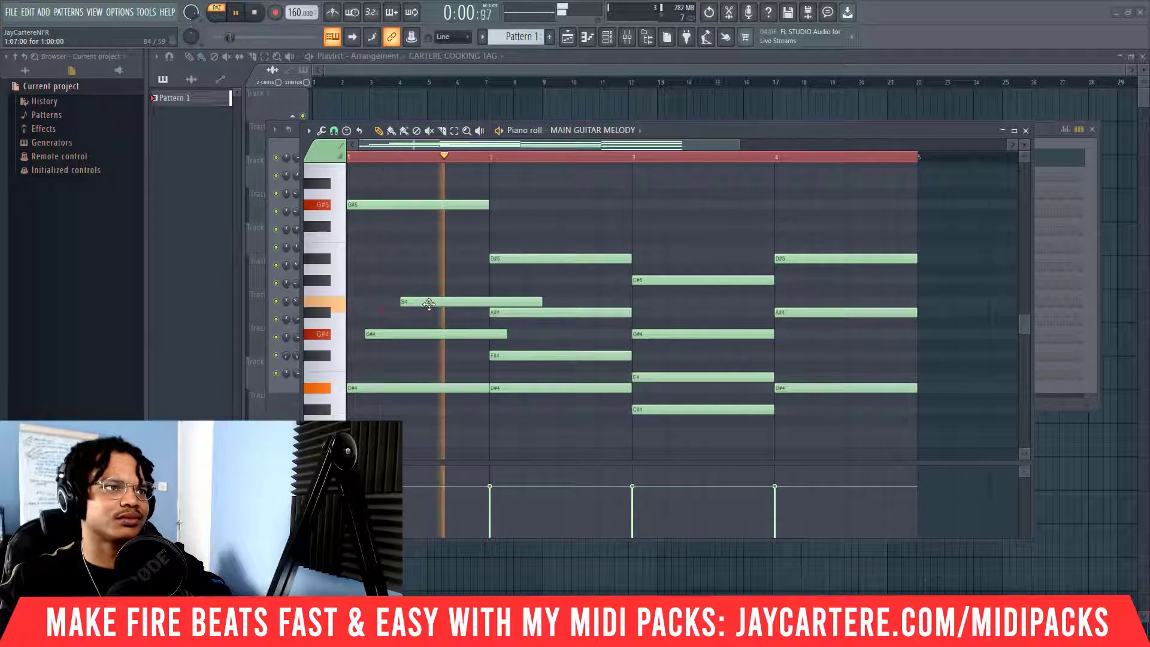
{"action": "left_click", "coordinate": [430, 304]}
Add a C#5 note on step 11 of bar 1 and trim the C#5, B4 and G#4 notes to end with the bar
{"action": "left_click_drag", "start_coordinate": [422, 315], "coordinate": [506, 279]}
{"action": "key", "text": "space"}
{"action": "key", "text": "space"}
{"action": "key", "text": "space"}
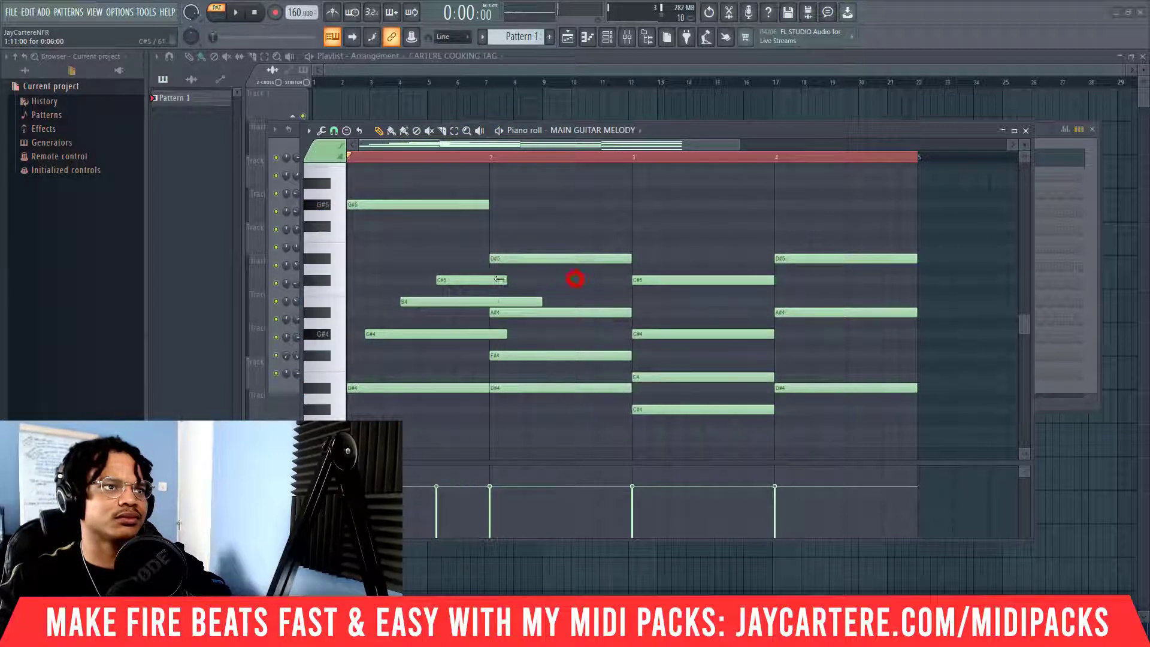
{"action": "key", "text": "space"}
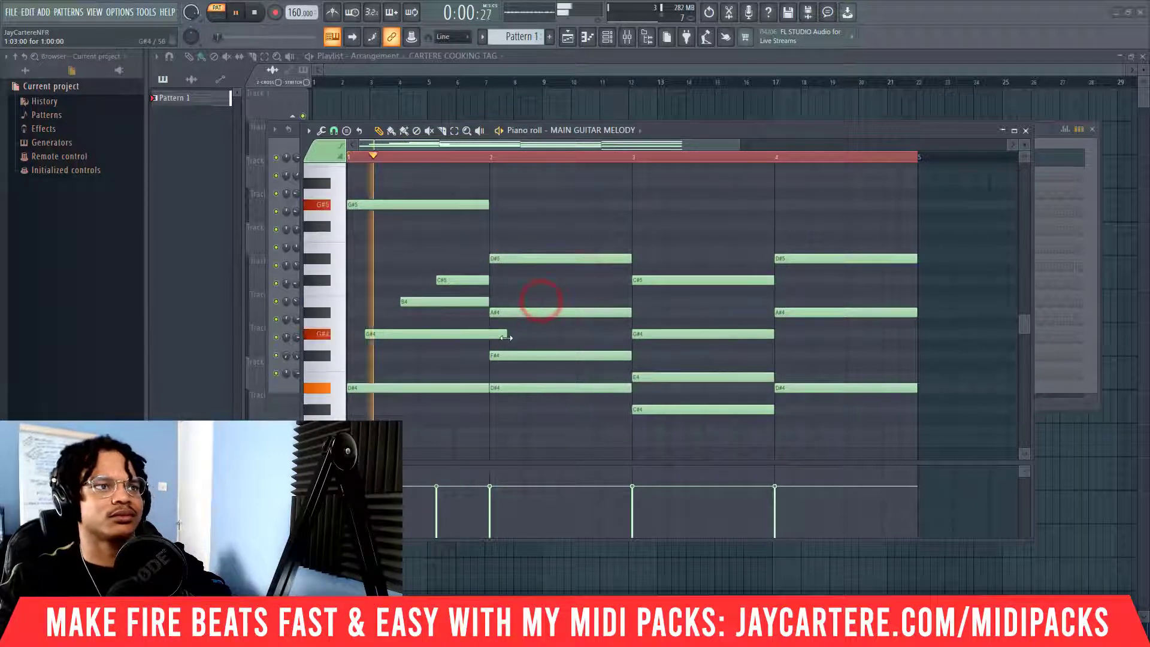
{"action": "left_click_drag", "start_coordinate": [506, 334], "coordinate": [490, 333]}
{"action": "key", "text": "space"}
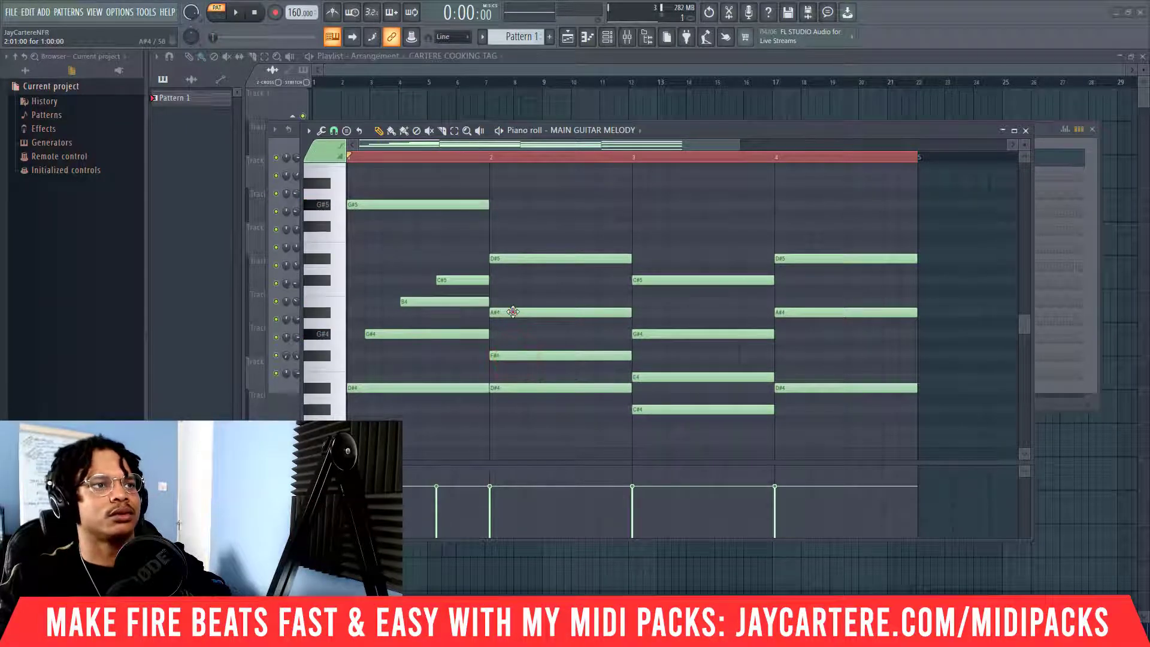
Stagger the bar 2 chord so its F#4 note starts on step 3 and its A#4 note on step 5
{"action": "left_click_drag", "start_coordinate": [513, 311], "coordinate": [541, 311]}
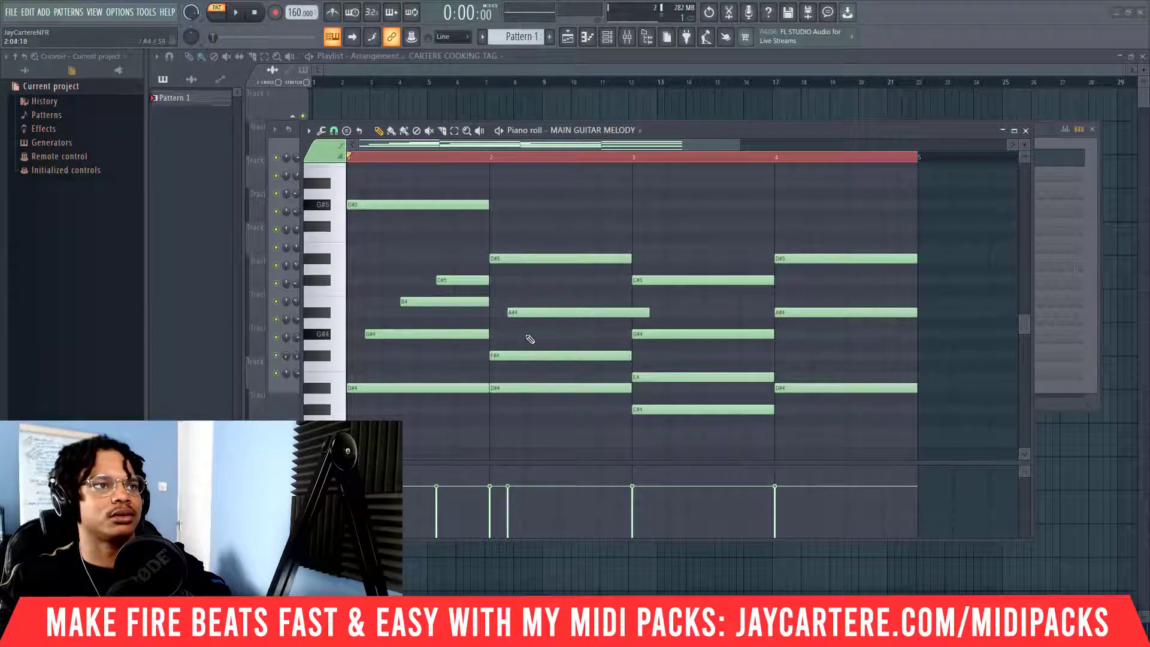
{"action": "left_click_drag", "start_coordinate": [532, 354], "coordinate": [560, 352]}
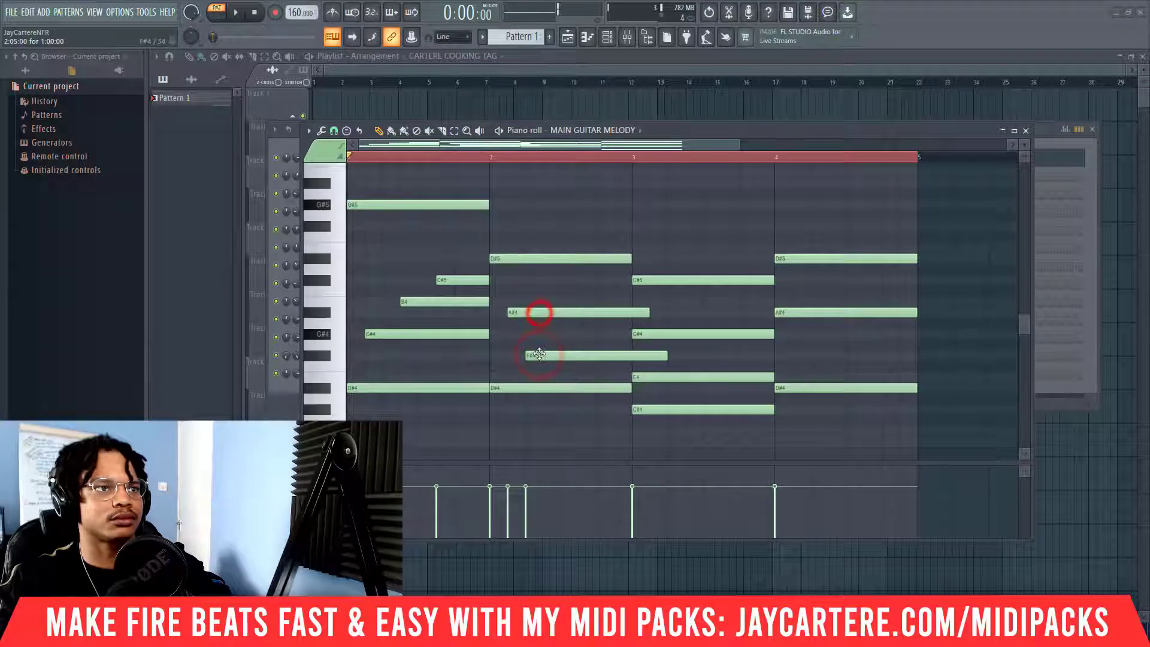
{"action": "left_click", "coordinate": [530, 333]}
{"action": "right_click", "coordinate": [542, 332]}
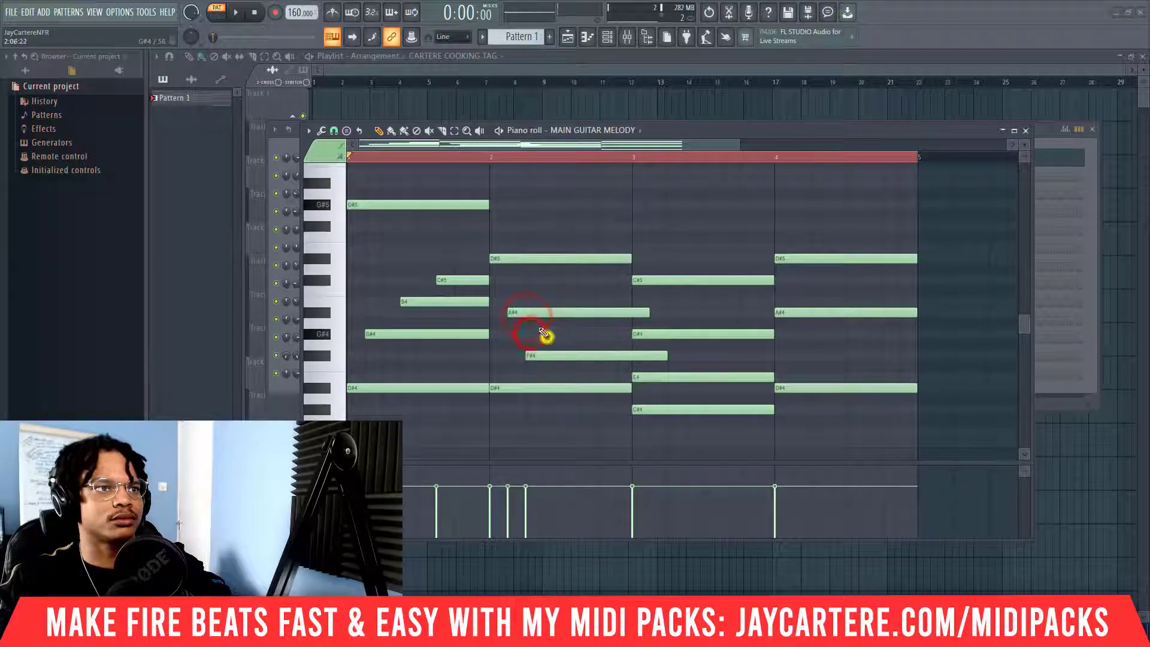
{"action": "left_click", "coordinate": [526, 333]}
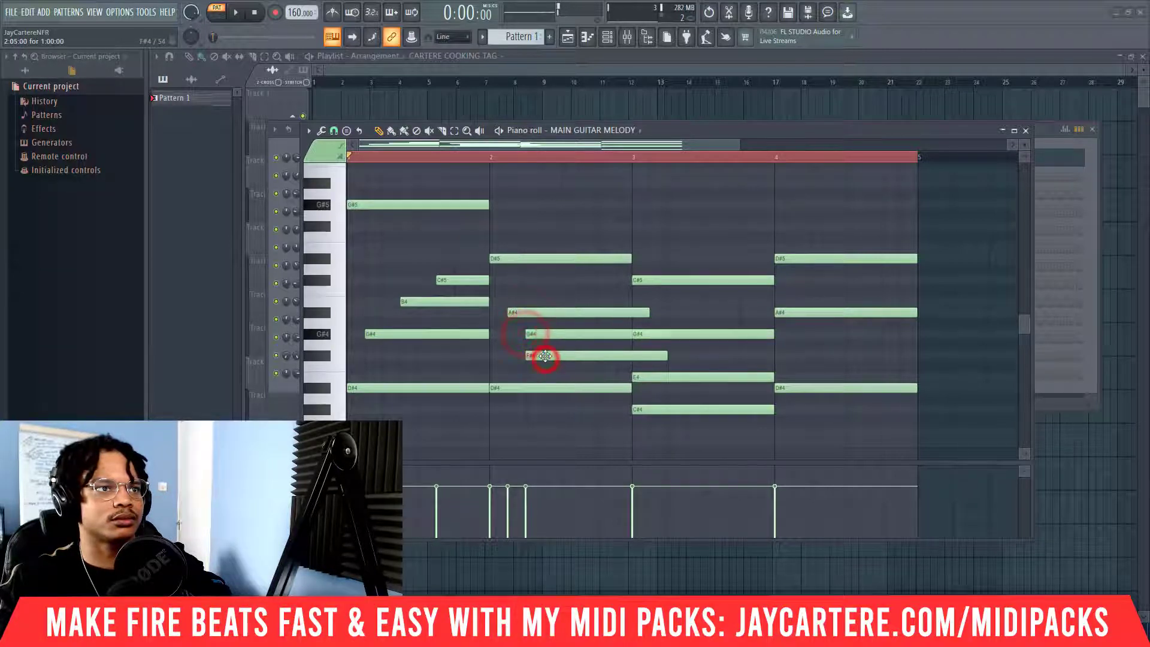
{"action": "right_click", "coordinate": [539, 333]}
{"action": "left_click", "coordinate": [533, 358]}
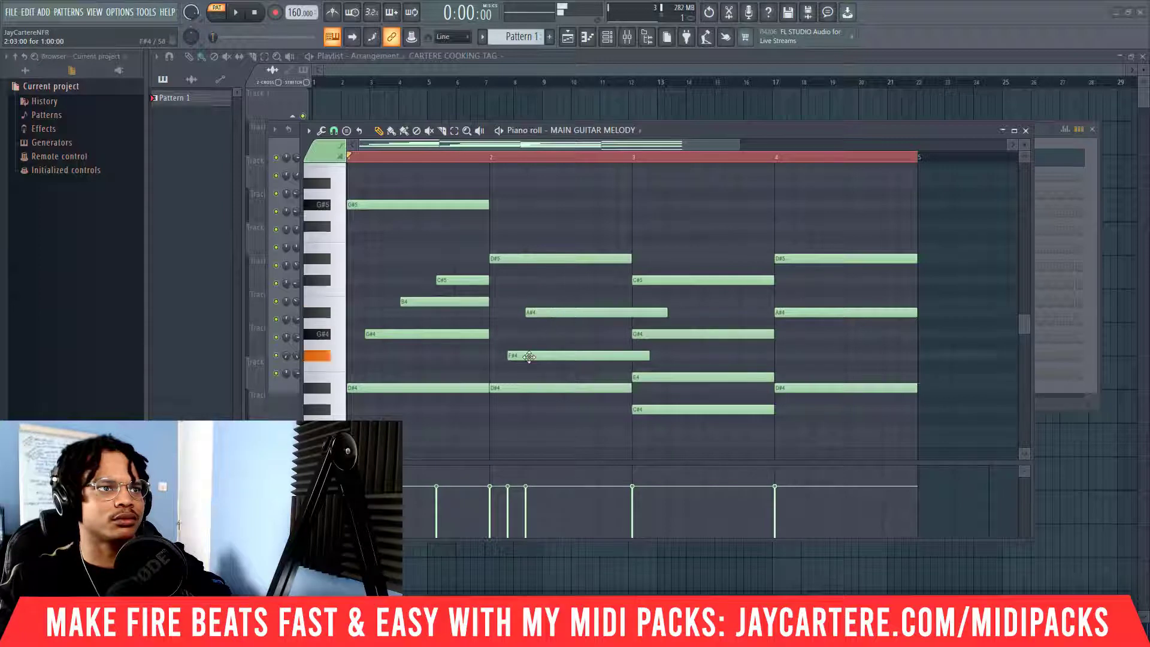
Try out passing notes against the bar 2 chord and add a four-step C#5 note on step 9
{"action": "left_click", "coordinate": [563, 281]}
{"action": "right_click", "coordinate": [570, 279]}
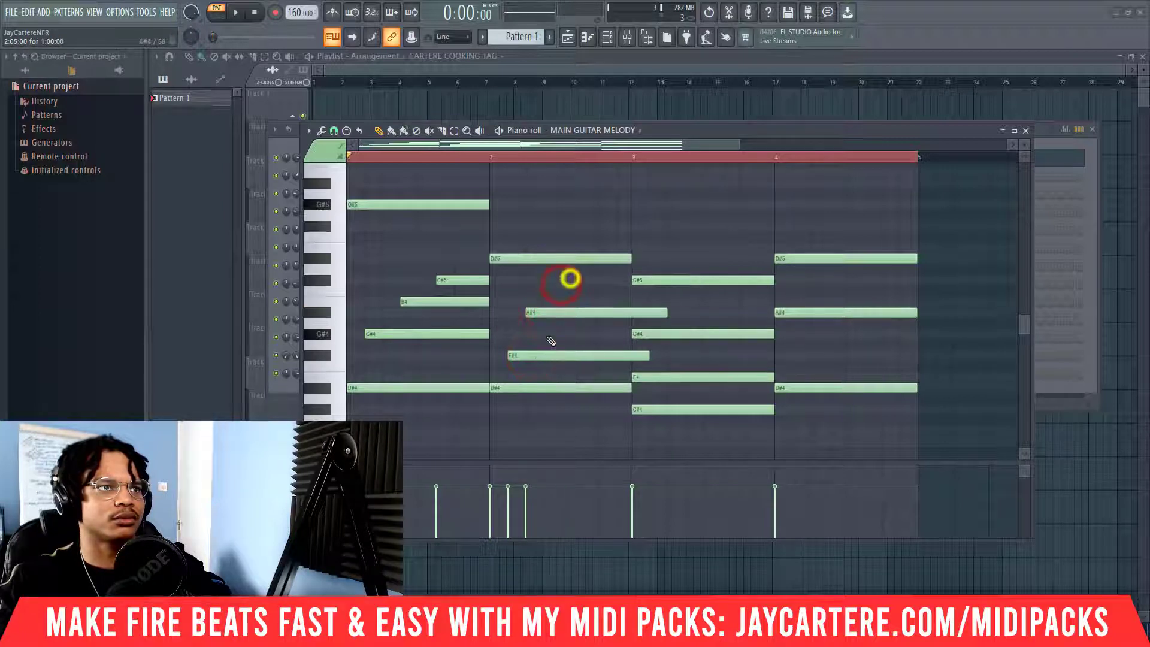
{"action": "left_click", "coordinate": [542, 357]}
{"action": "left_click", "coordinate": [555, 311]}
{"action": "left_click", "coordinate": [562, 302]}
{"action": "right_click", "coordinate": [577, 301]}
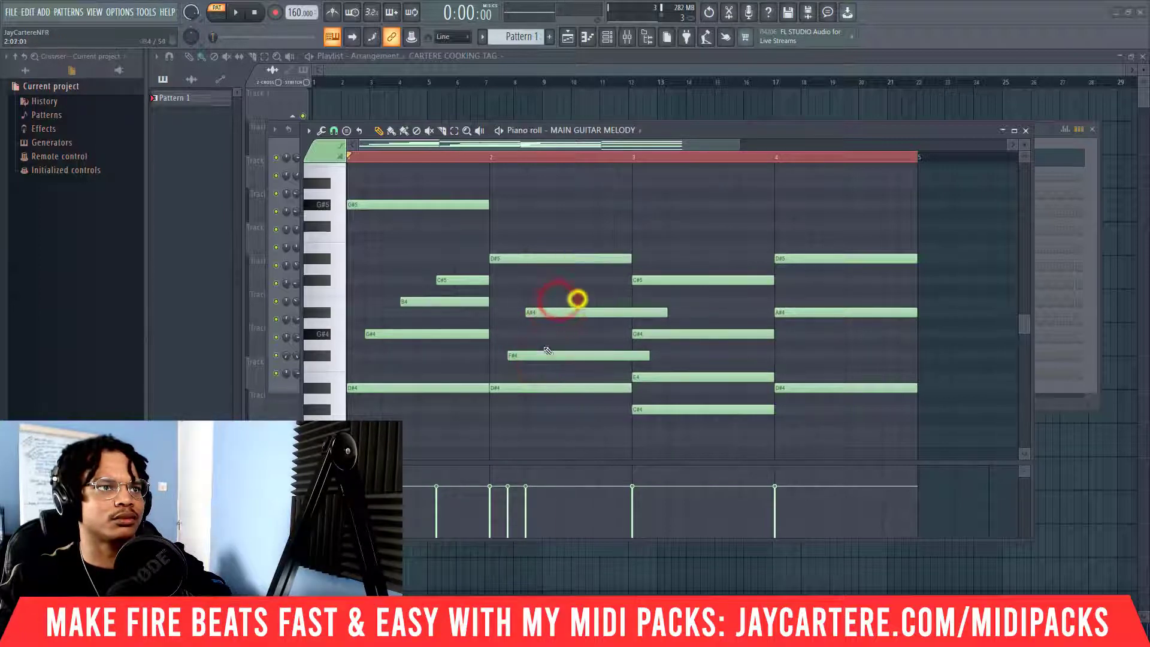
{"action": "left_click", "coordinate": [543, 355]}
{"action": "left_click", "coordinate": [555, 315]}
{"action": "left_click", "coordinate": [563, 281]}
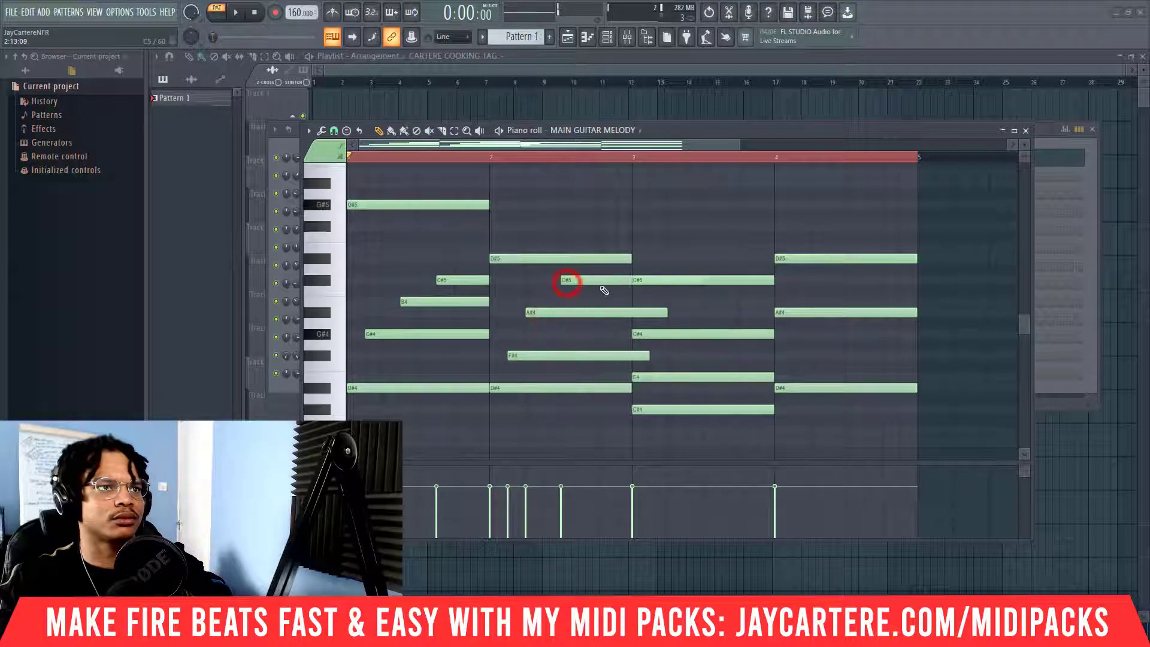
{"action": "mouse_move", "coordinate": [596, 293]}
{"action": "left_mouse_down"}
{"action": "mouse_move", "coordinate": [598, 279]}
{"action": "mouse_move", "coordinate": [572, 282]}
{"action": "left_mouse_up"}
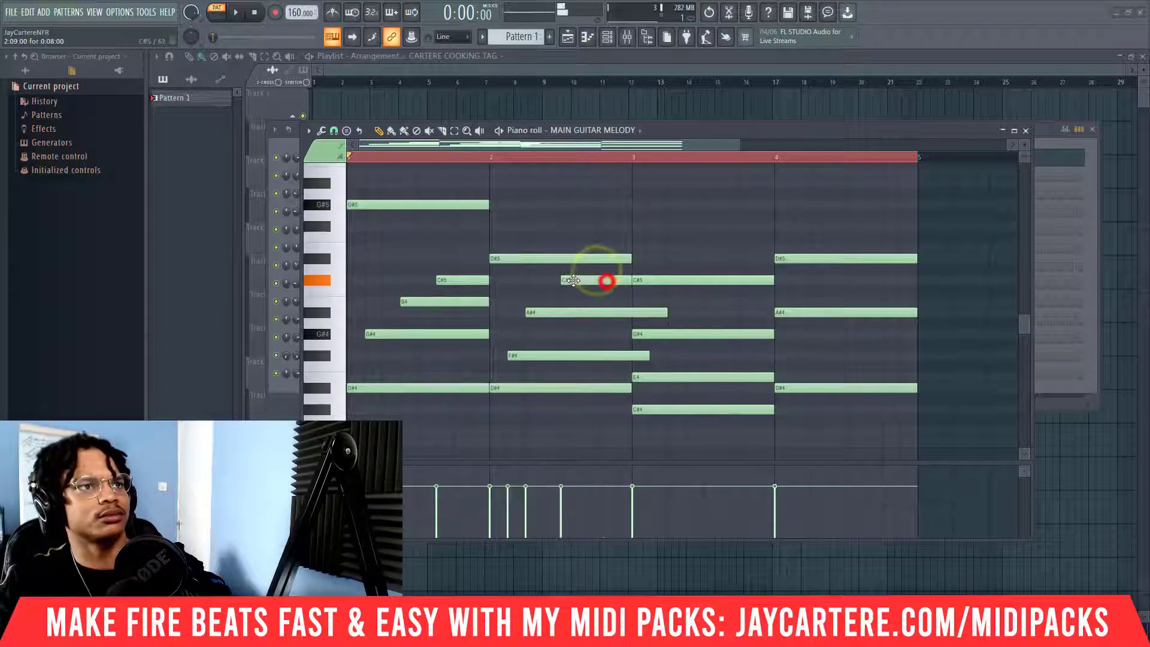
Slice the A#4 note at step 13 of bar 2, trim its second part to the bar end, and play the melody
{"action": "left_click", "coordinate": [600, 301]}
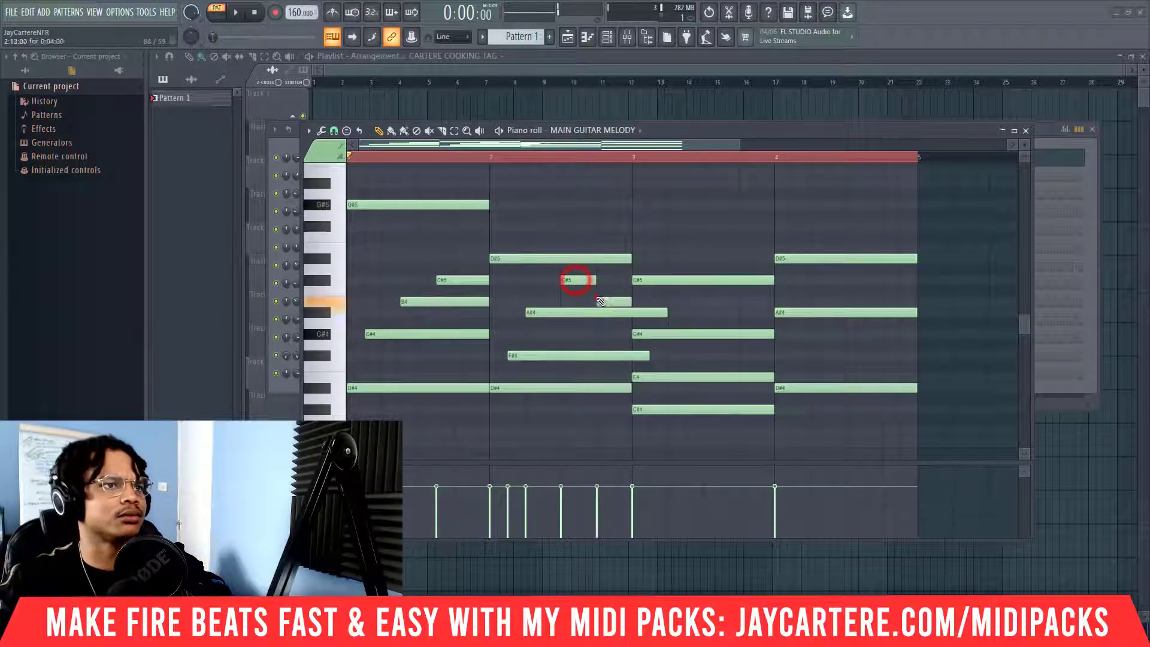
{"action": "left_click", "coordinate": [606, 263]}
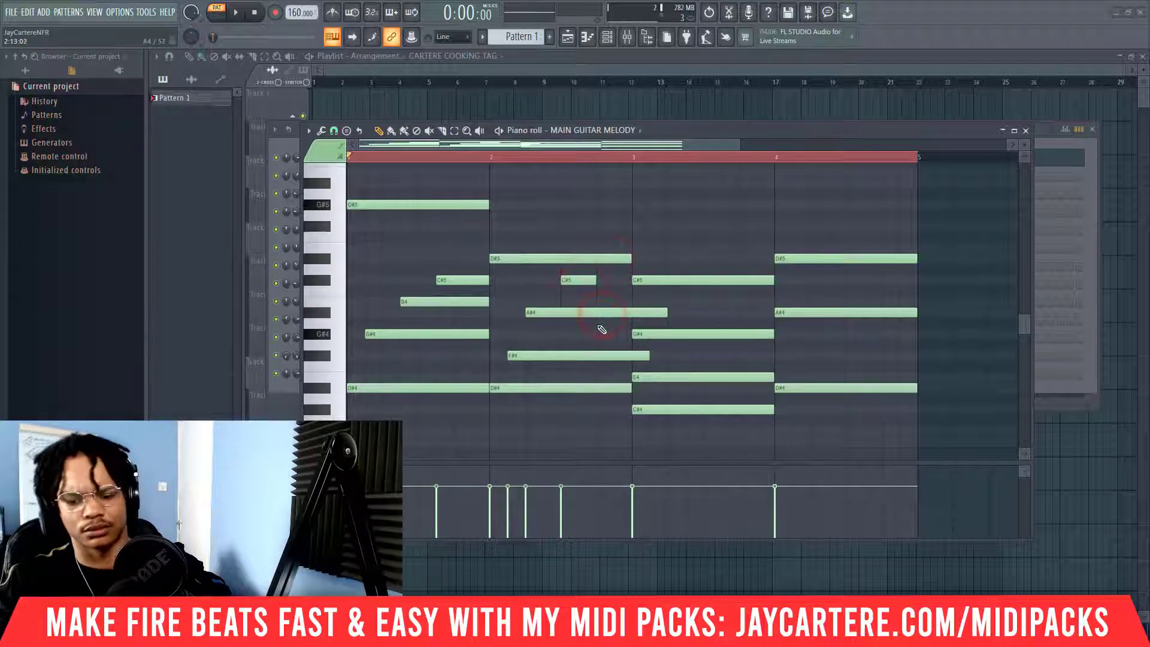
{"action": "left_click_drag", "start_coordinate": [601, 305], "coordinate": [597, 326]}
{"action": "key", "text": "space"}
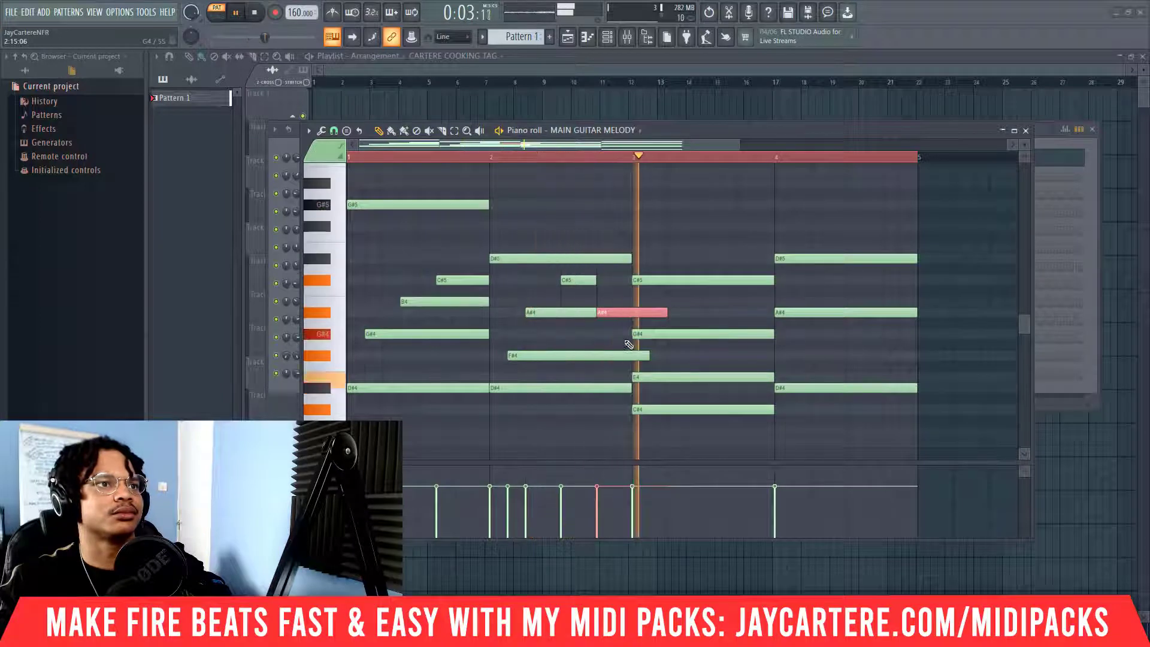
{"action": "key", "text": "space"}
{"action": "key", "text": "space"}
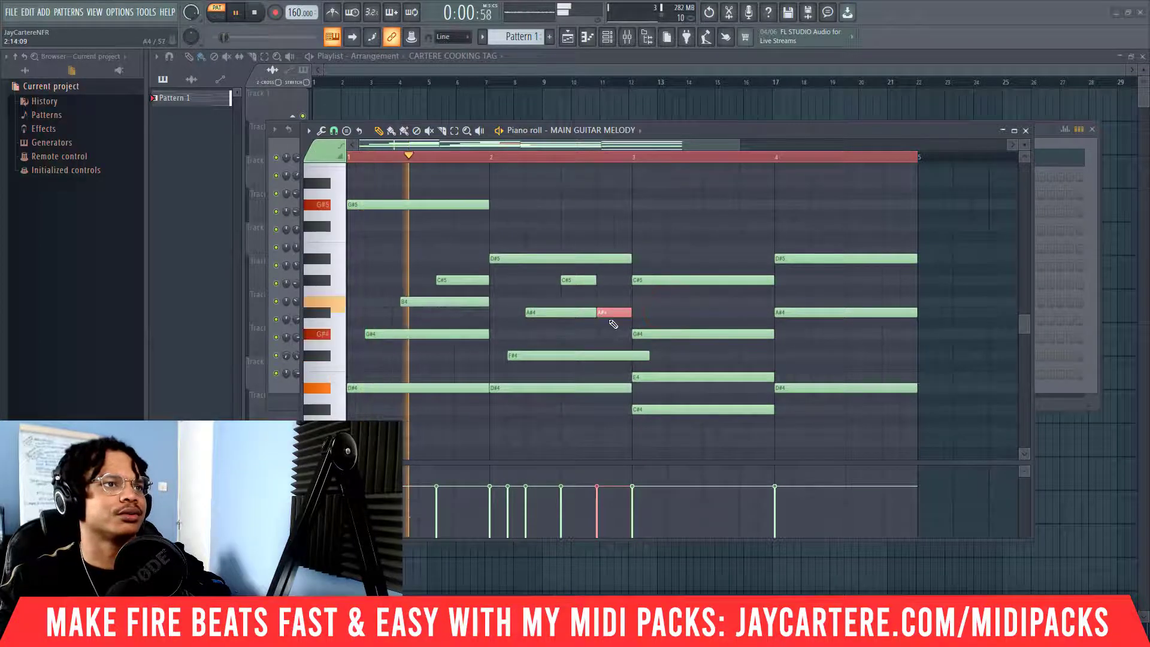
{"action": "key", "text": "space"}
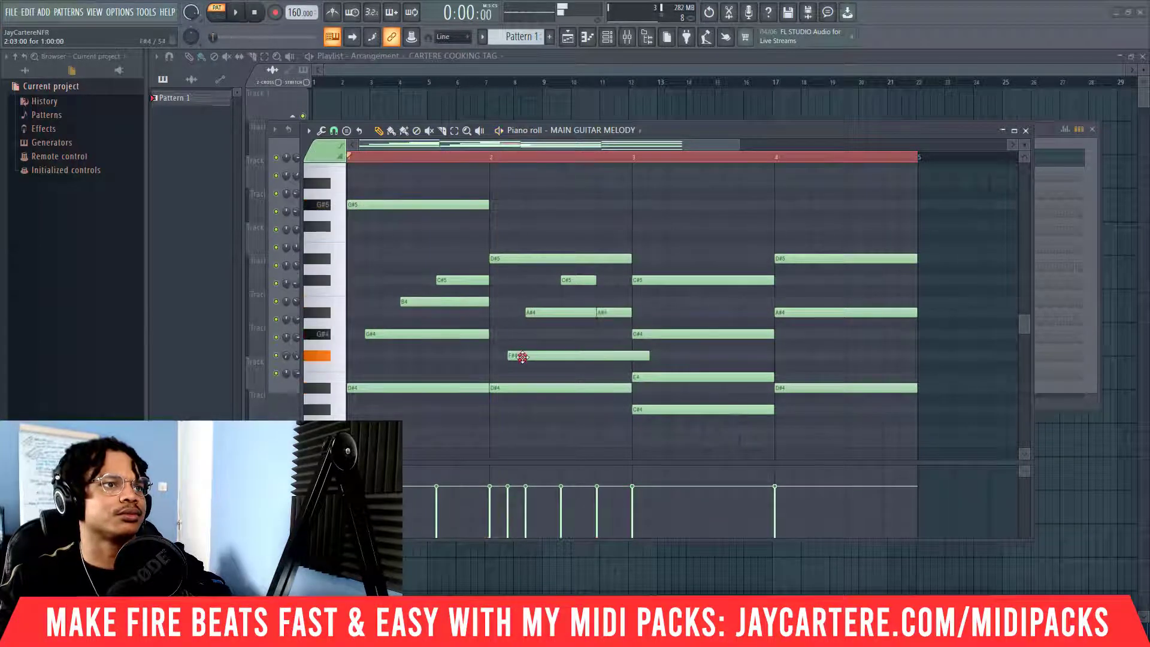
Delete the second A#4 note and the added C#5 note from bar 2
{"action": "left_click", "coordinate": [538, 311]}
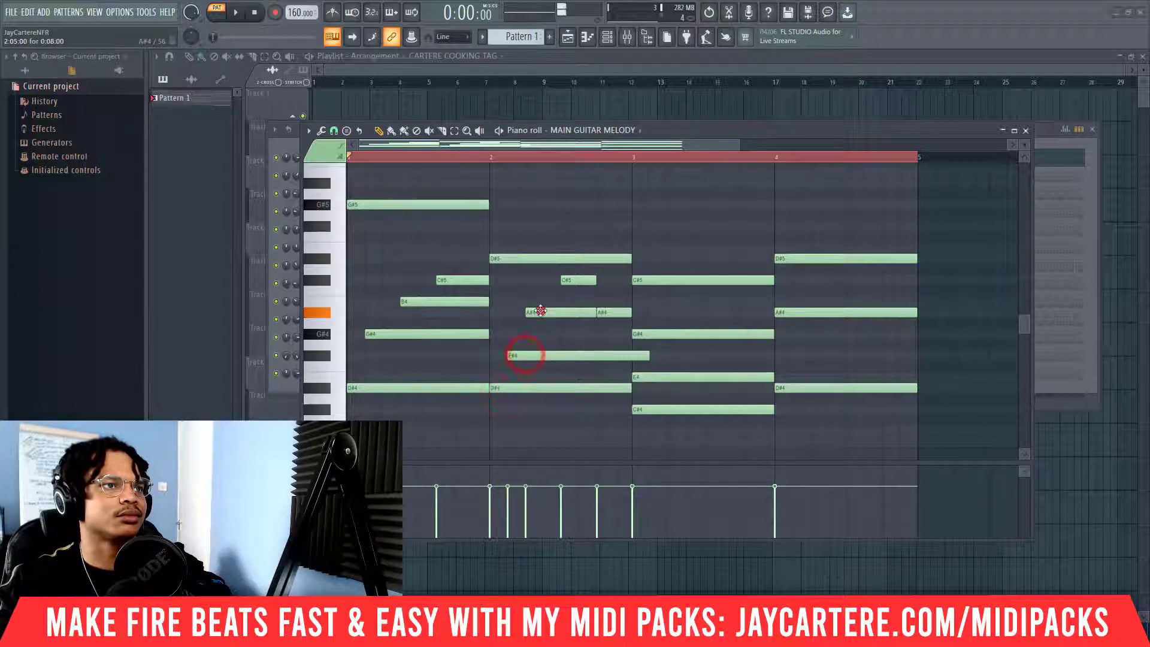
{"action": "right_click", "coordinate": [610, 311]}
{"action": "key", "text": "space"}
{"action": "right_click", "coordinate": [583, 281]}
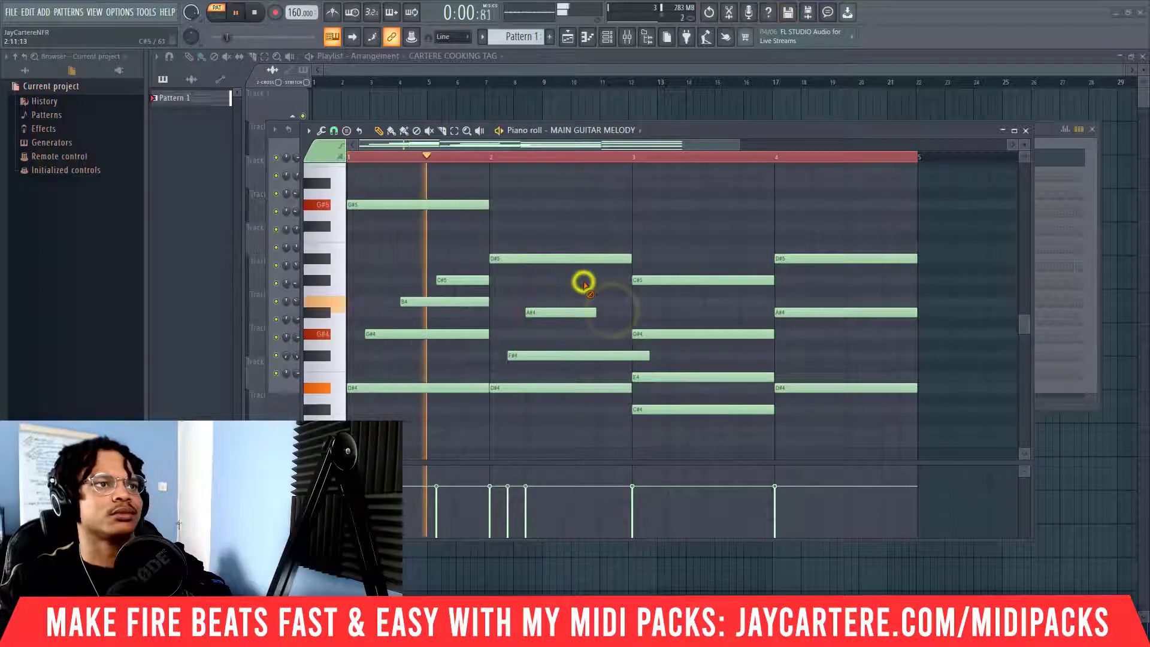
{"action": "key", "text": "space"}
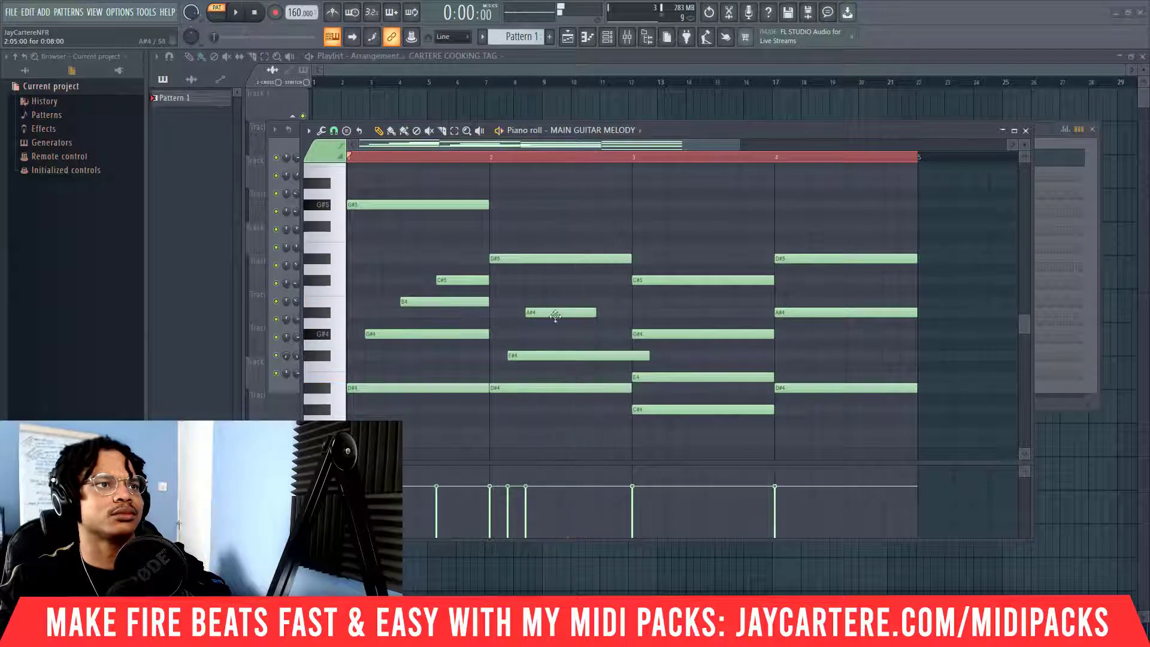
Move F#4 to step 5 and A#4 to step 9 of bar 2, and trim F#4 to end with the bar
{"action": "left_click", "coordinate": [521, 356]}
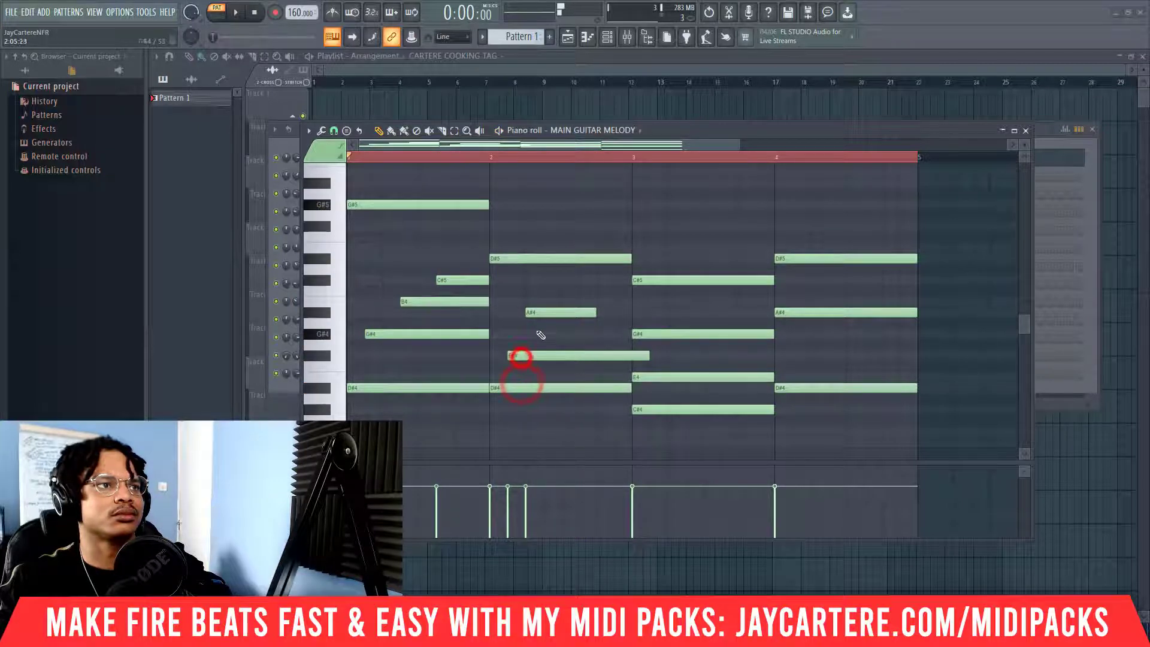
{"action": "key", "text": "space"}
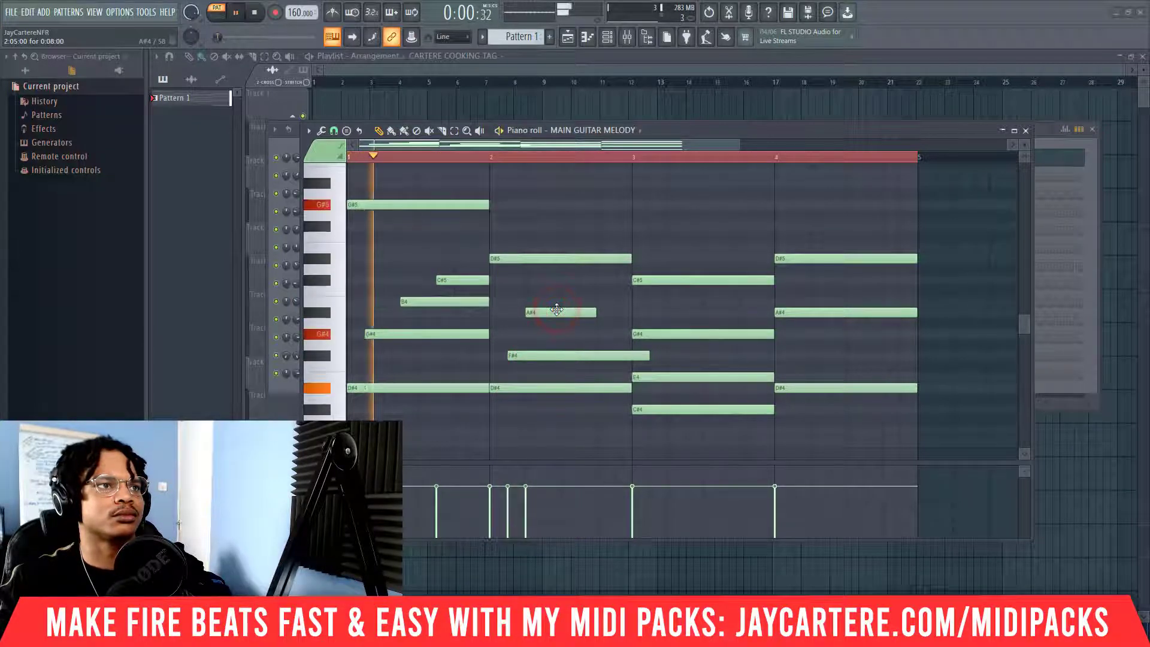
{"action": "key", "text": "space"}
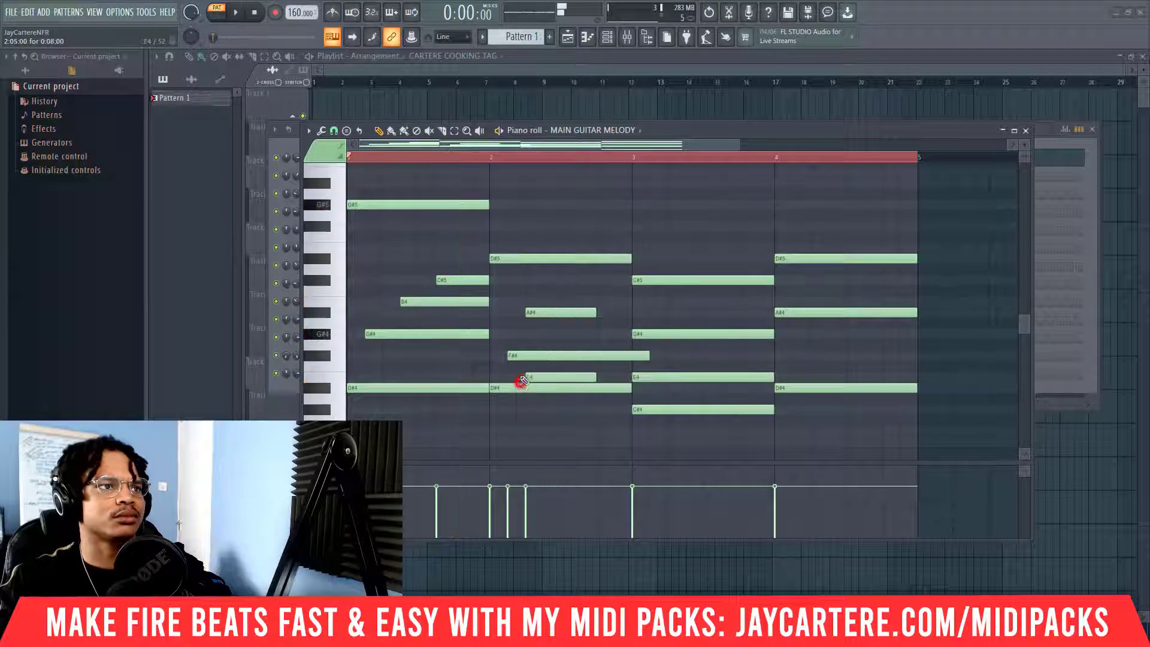
{"action": "left_click_drag", "start_coordinate": [514, 357], "coordinate": [533, 356]}
{"action": "left_click_drag", "start_coordinate": [545, 312], "coordinate": [581, 312]}
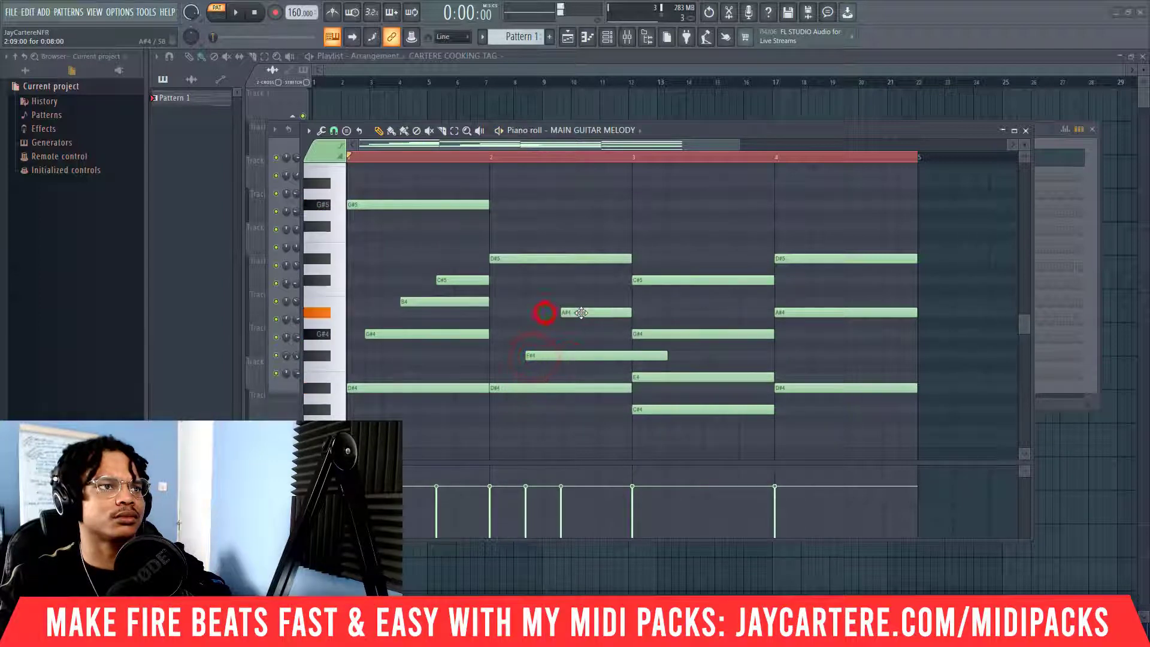
{"action": "key", "text": "space"}
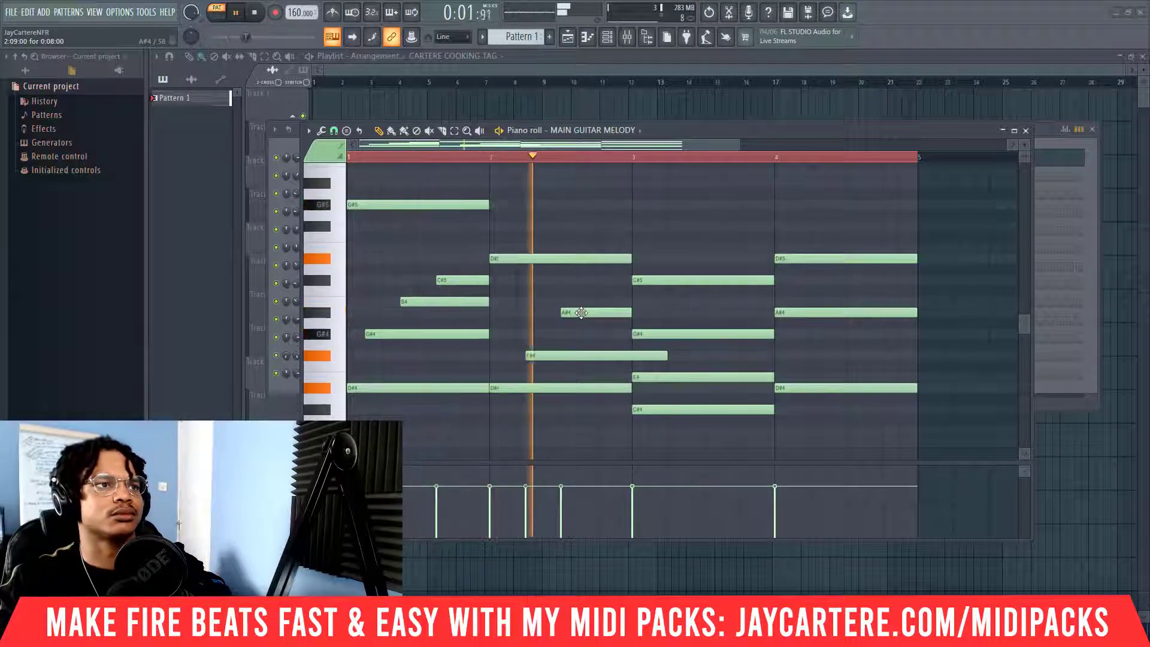
{"action": "key", "text": "space"}
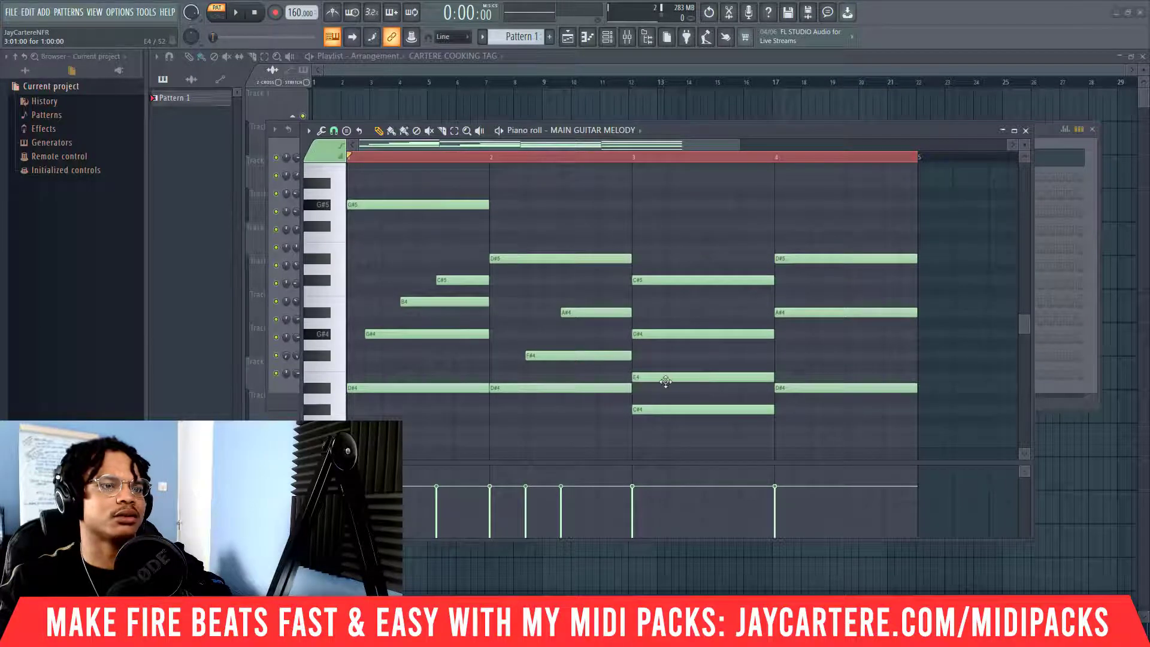
Stagger the bar 3 chord with E4 on step 3, G#4 on step 7 and C#5 on step 11, trimmed to end with the bar
{"action": "left_click_drag", "start_coordinate": [666, 381], "coordinate": [683, 378]}
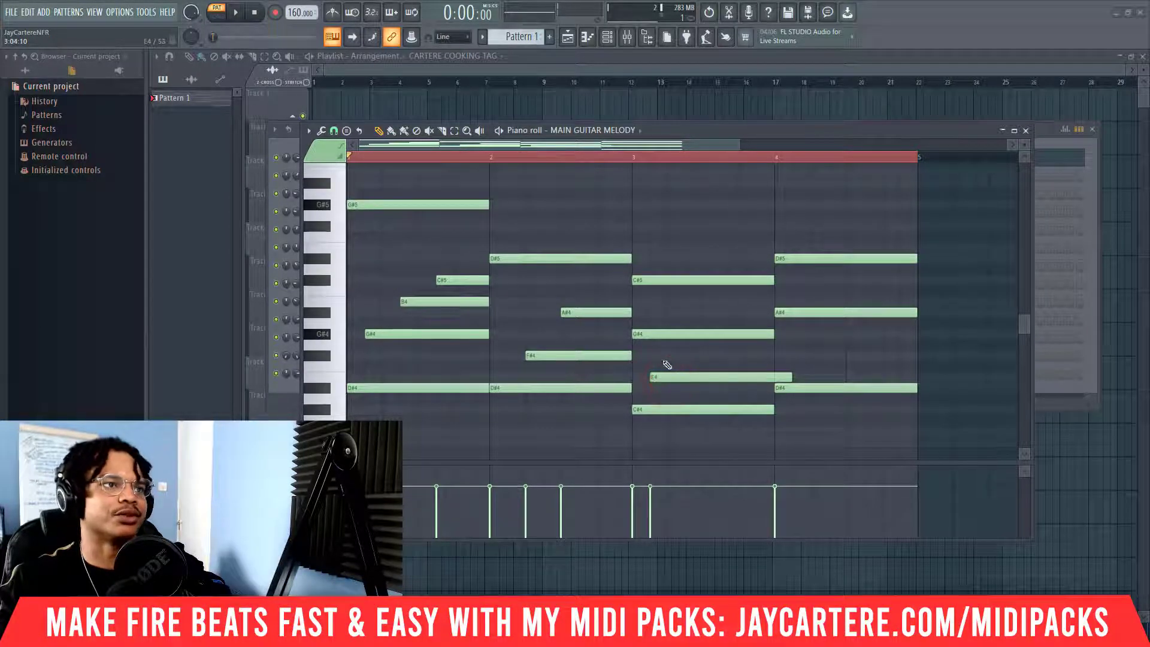
{"action": "left_click_drag", "start_coordinate": [668, 335], "coordinate": [716, 332]}
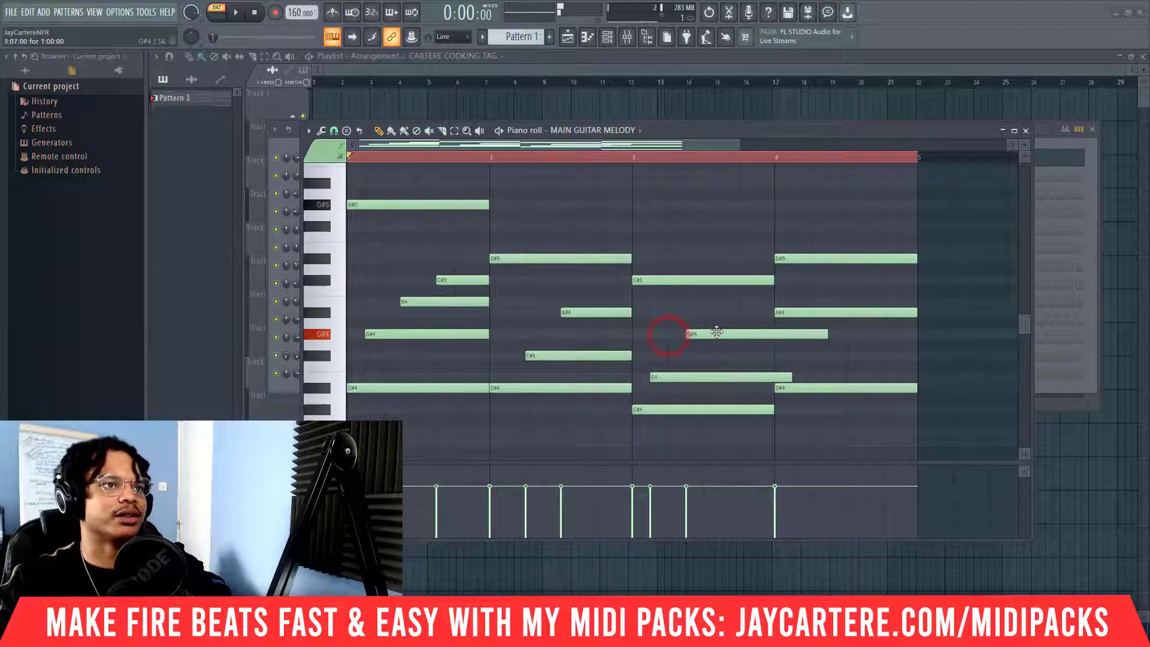
{"action": "left_click_drag", "start_coordinate": [708, 276], "coordinate": [775, 282]}
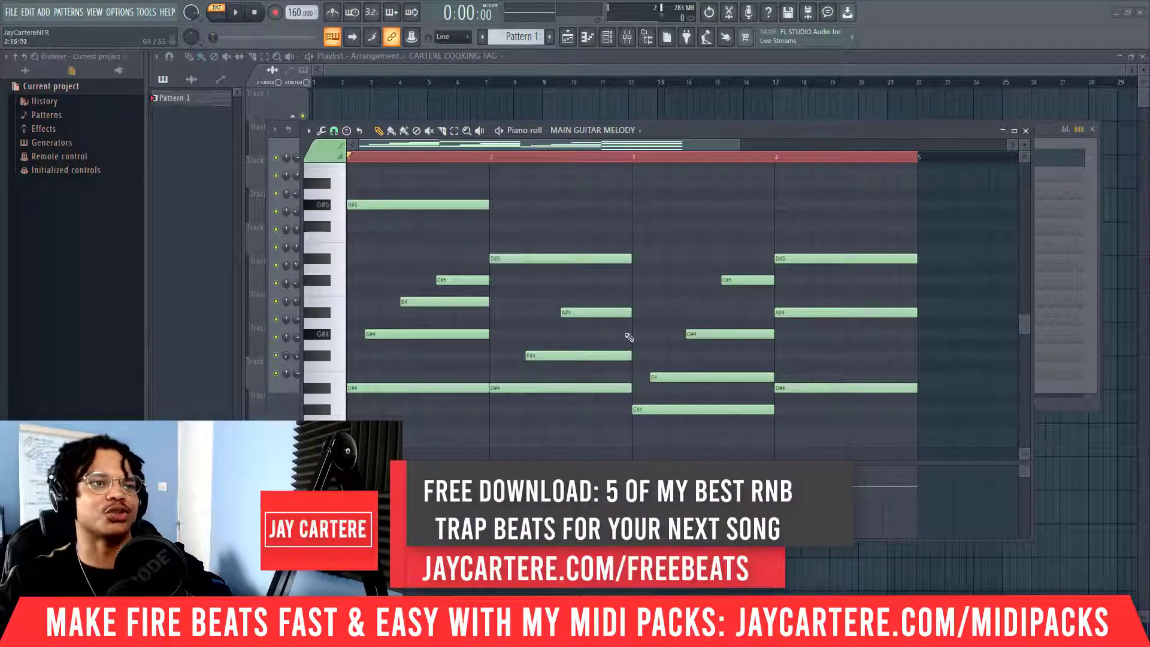
Return the C#5 note in bar 3 to the start of the bar so it spans the whole bar
{"action": "scroll", "coordinate": [694, 275], "scroll_direction": "down", "scroll_amount": 3}
{"action": "scroll", "coordinate": [688, 274], "scroll_direction": "up", "scroll_amount": 4}
{"action": "left_click", "coordinate": [684, 313]}
{"action": "scroll", "coordinate": [773, 314], "scroll_direction": "down", "scroll_amount": 1}
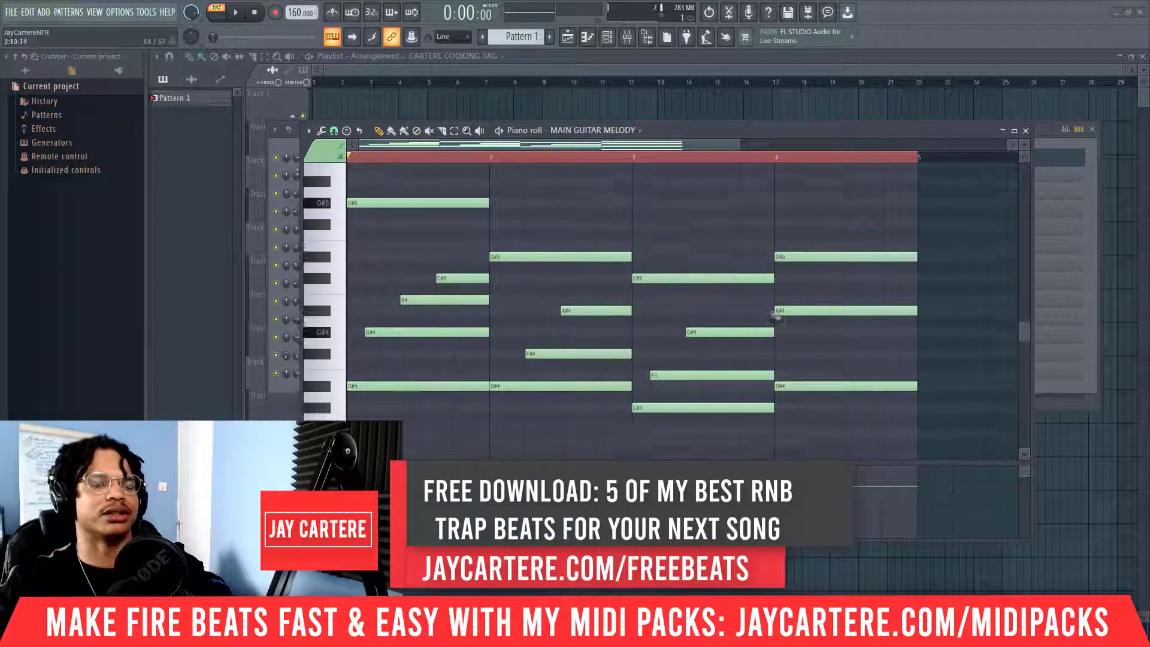
Stagger the bar 4 chord with D#4 on step 5 and A#4 on step 9, trimmed to end with the bar, and play the melody
{"action": "scroll", "coordinate": [840, 304], "scroll_direction": "down", "scroll_amount": 2}
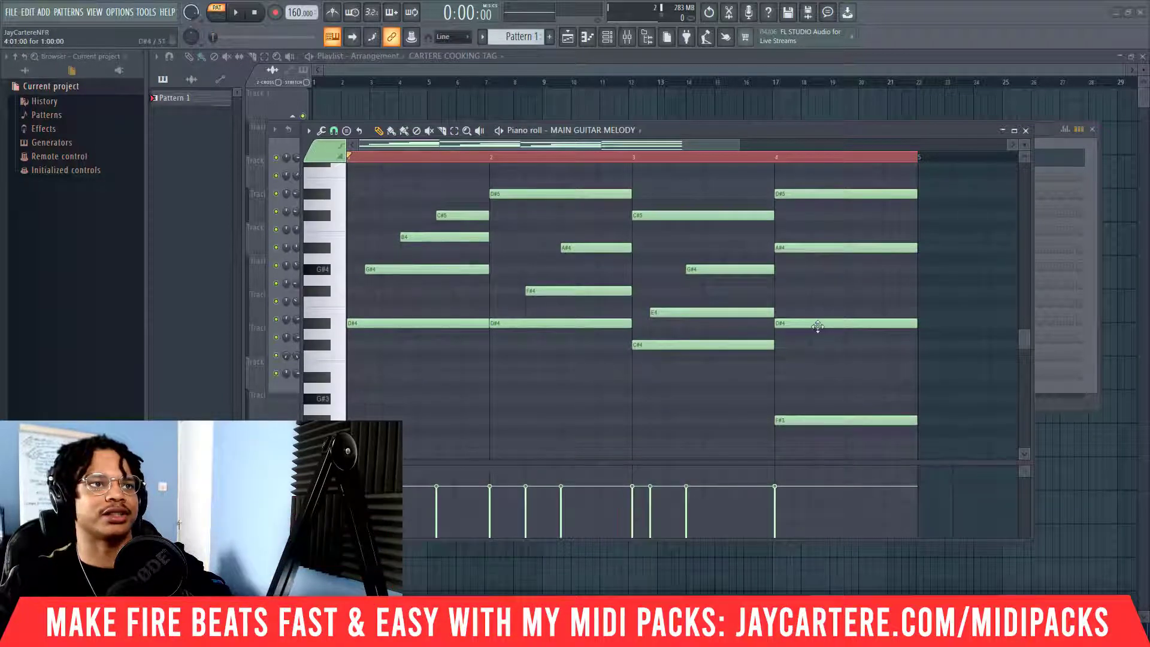
{"action": "scroll", "coordinate": [821, 333], "scroll_direction": "up", "scroll_amount": 2}
{"action": "scroll", "coordinate": [812, 332], "scroll_direction": "down", "scroll_amount": 1}
{"action": "left_click_drag", "start_coordinate": [911, 355], "coordinate": [948, 353]}
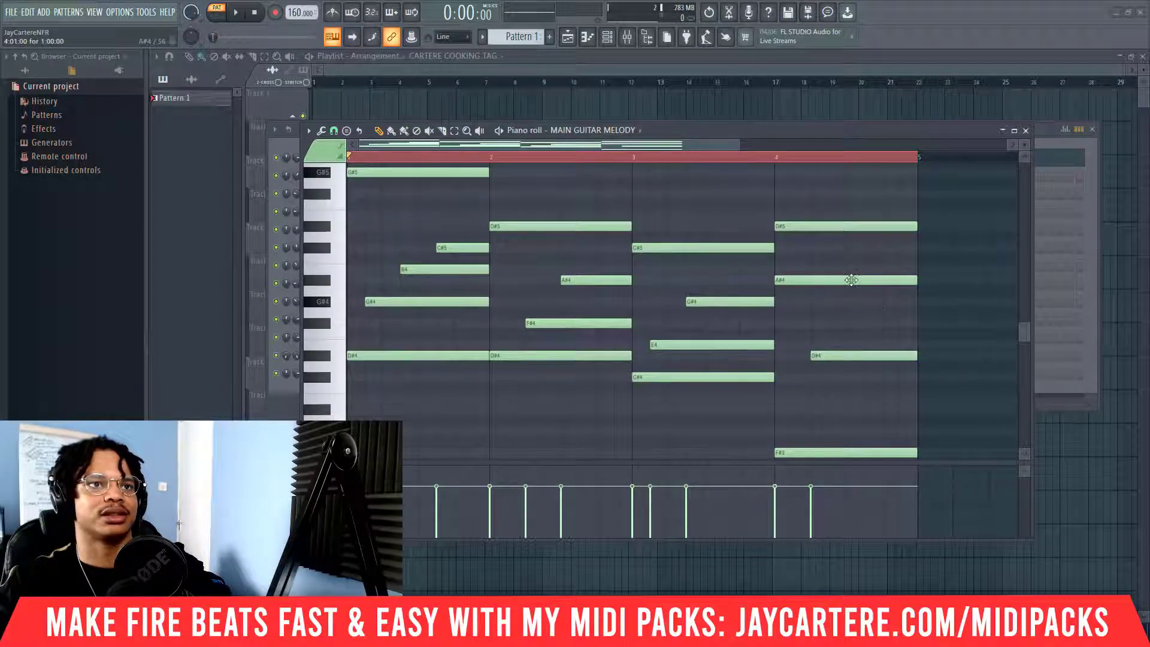
{"action": "left_click_drag", "start_coordinate": [851, 279], "coordinate": [923, 279]}
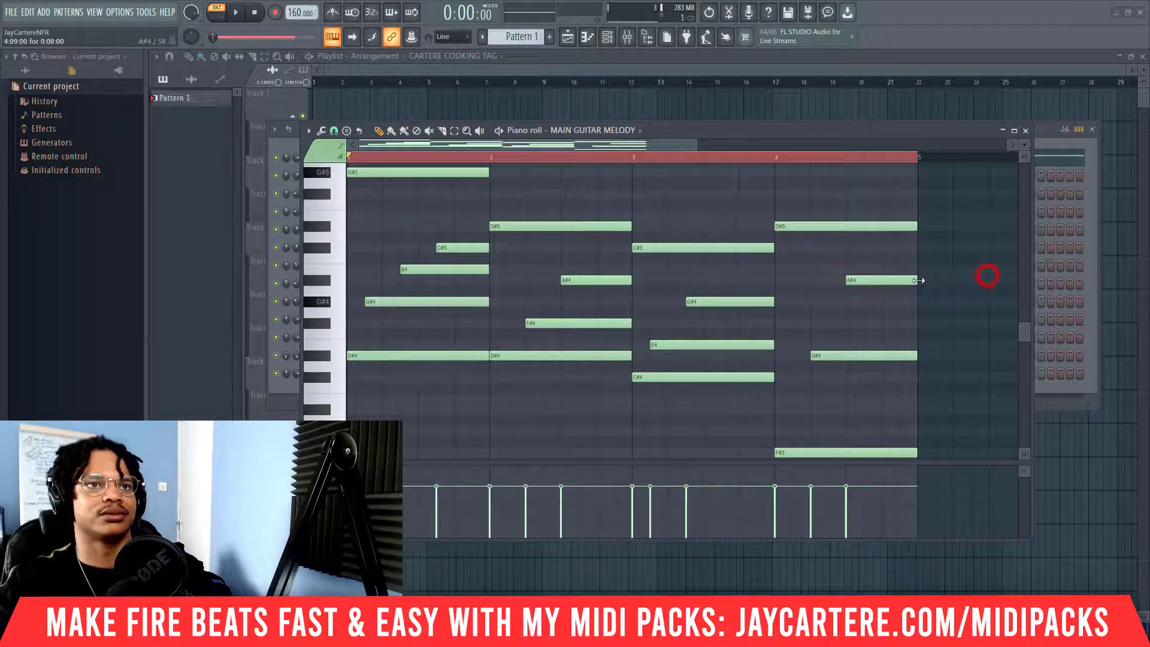
{"action": "key", "text": "space"}
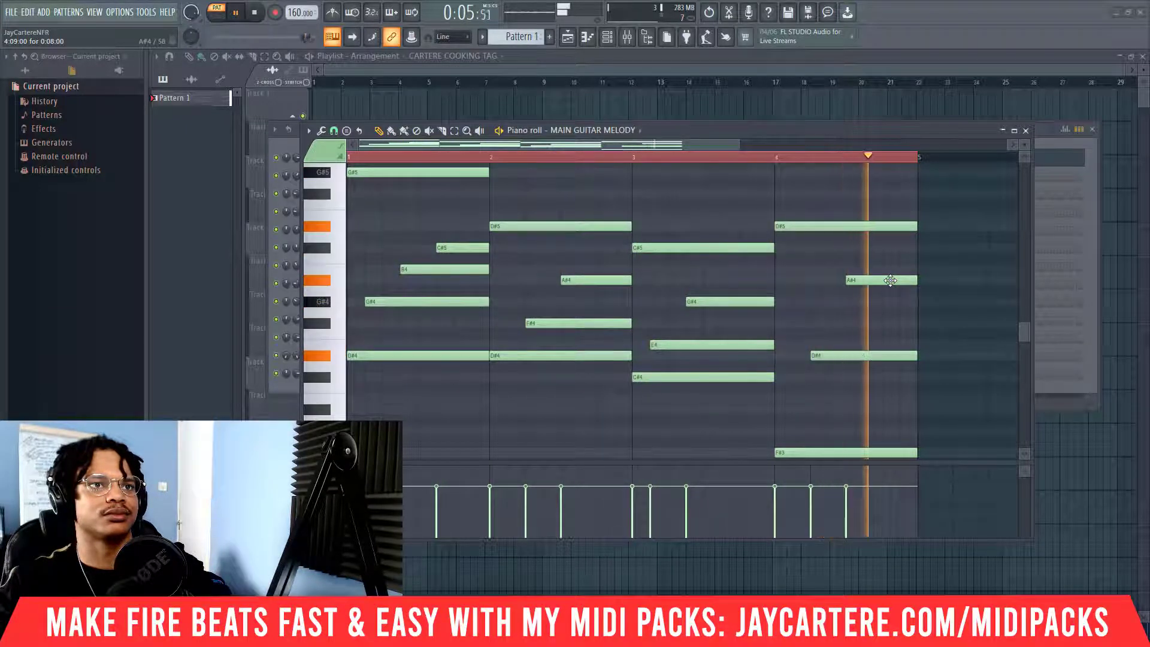
Add an A#4 note on step 11 of bar 3, trimmed to end with the bar, and play the melody
{"action": "left_click_drag", "start_coordinate": [738, 144], "coordinate": [854, 148]}
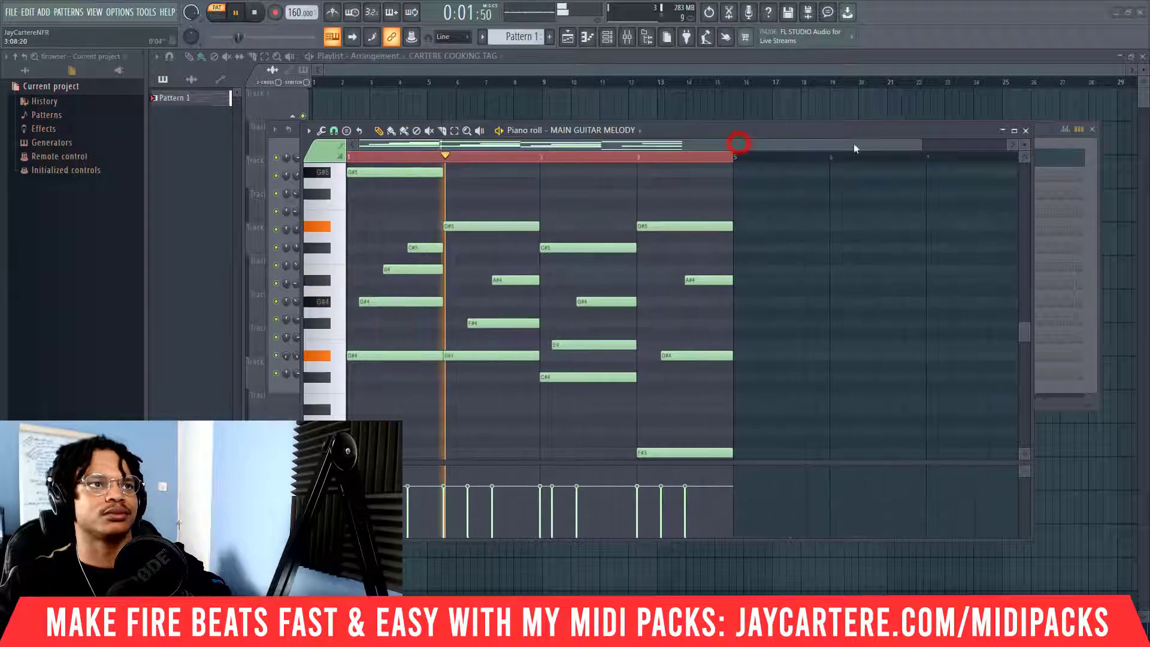
{"action": "scroll", "coordinate": [773, 305], "scroll_direction": "down", "scroll_amount": 3}
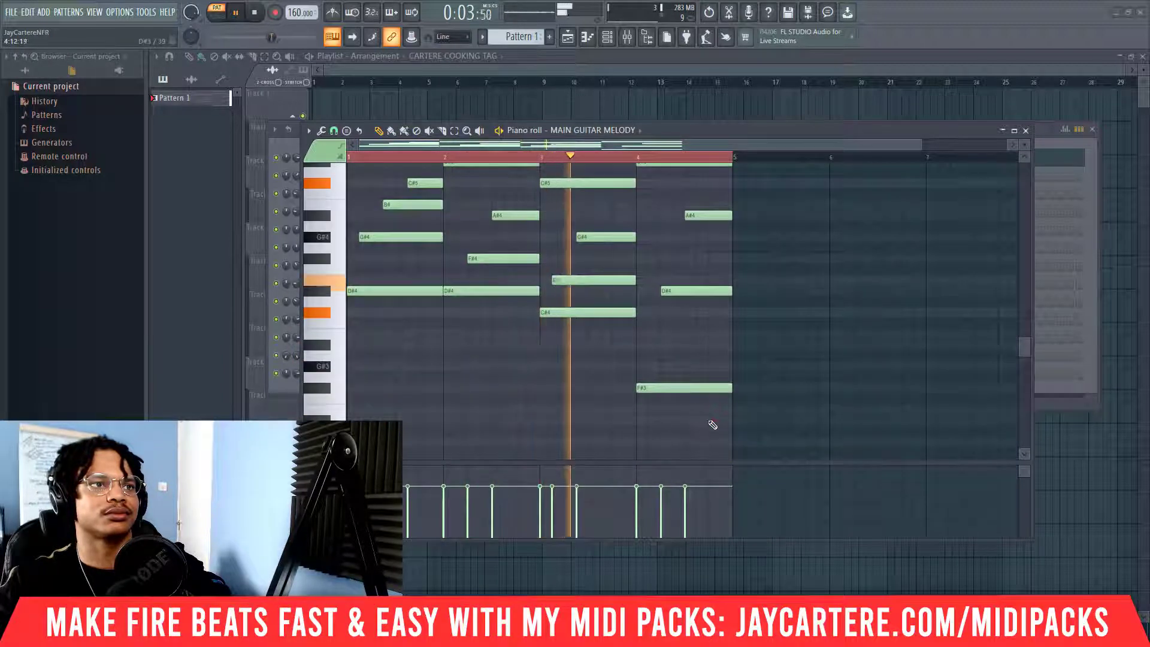
{"action": "left_click_drag", "start_coordinate": [715, 420], "coordinate": [349, 167]}
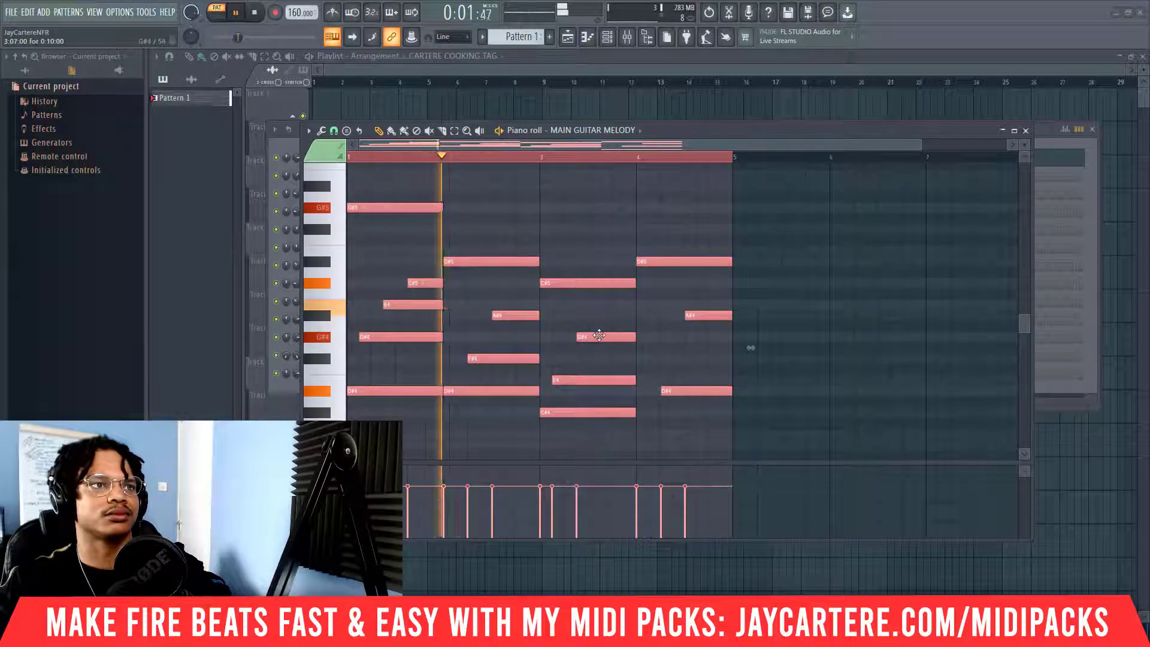
{"action": "key", "text": "space"}
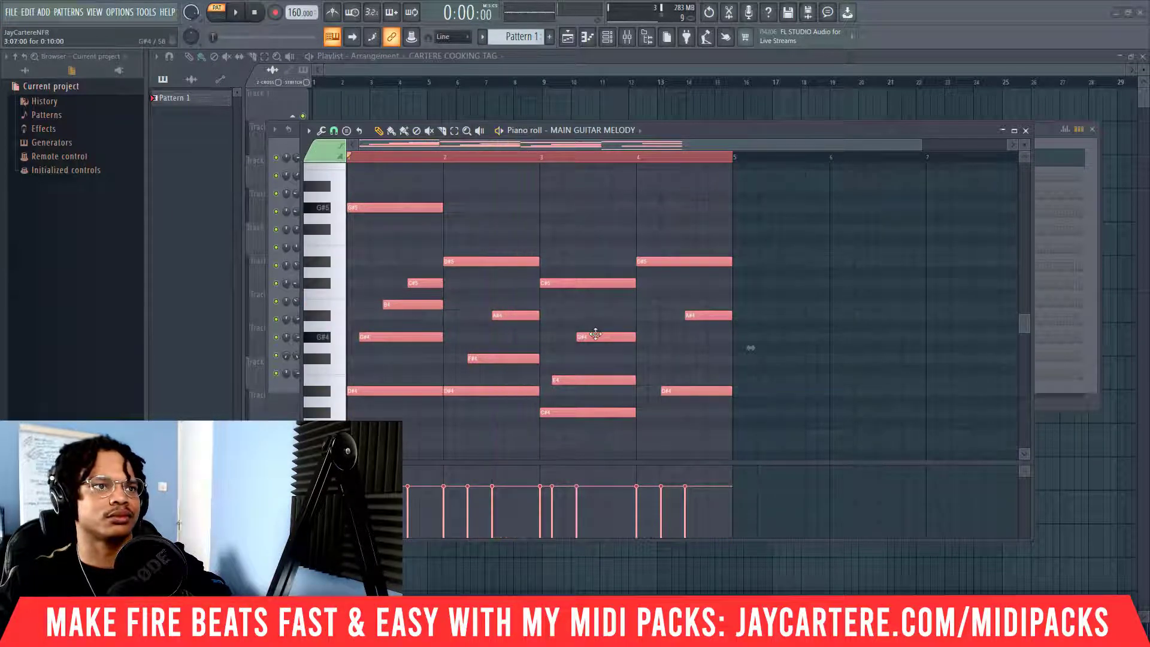
{"action": "left_click", "coordinate": [614, 315]}
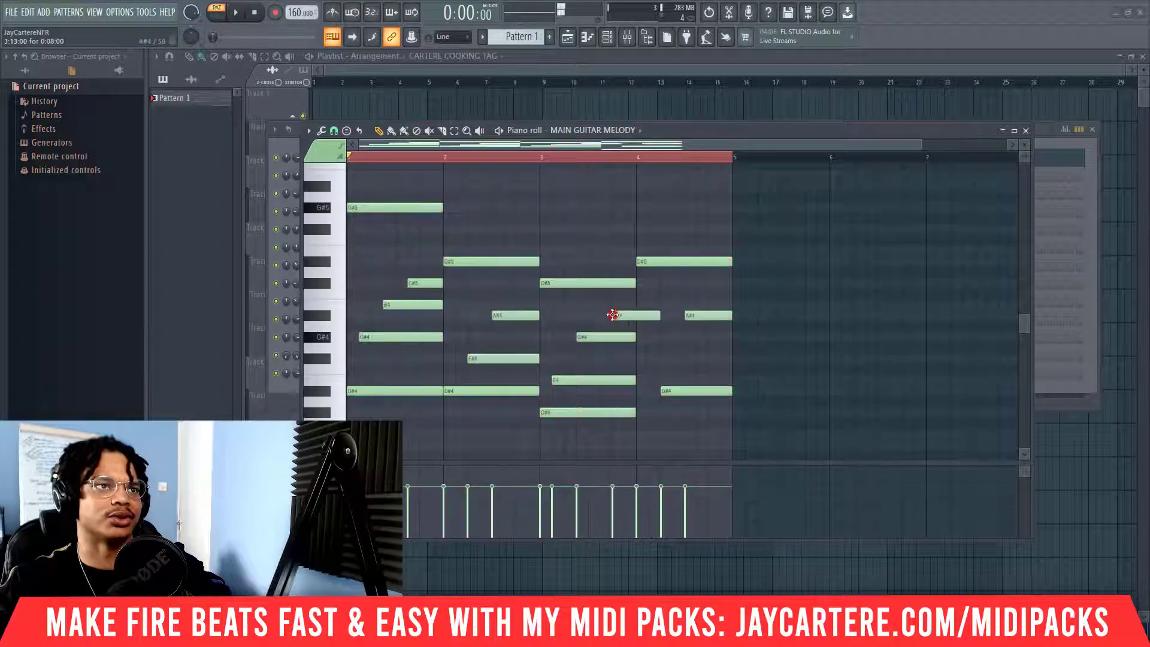
{"action": "key", "text": "space"}
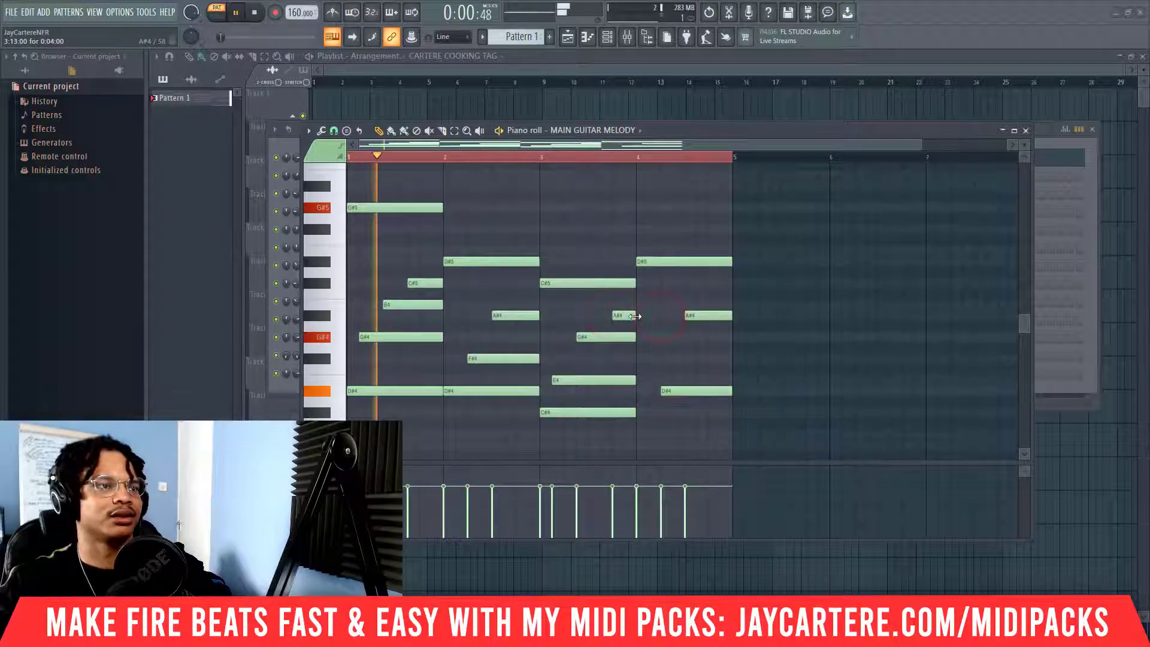
{"action": "left_click_drag", "start_coordinate": [625, 316], "coordinate": [636, 316]}
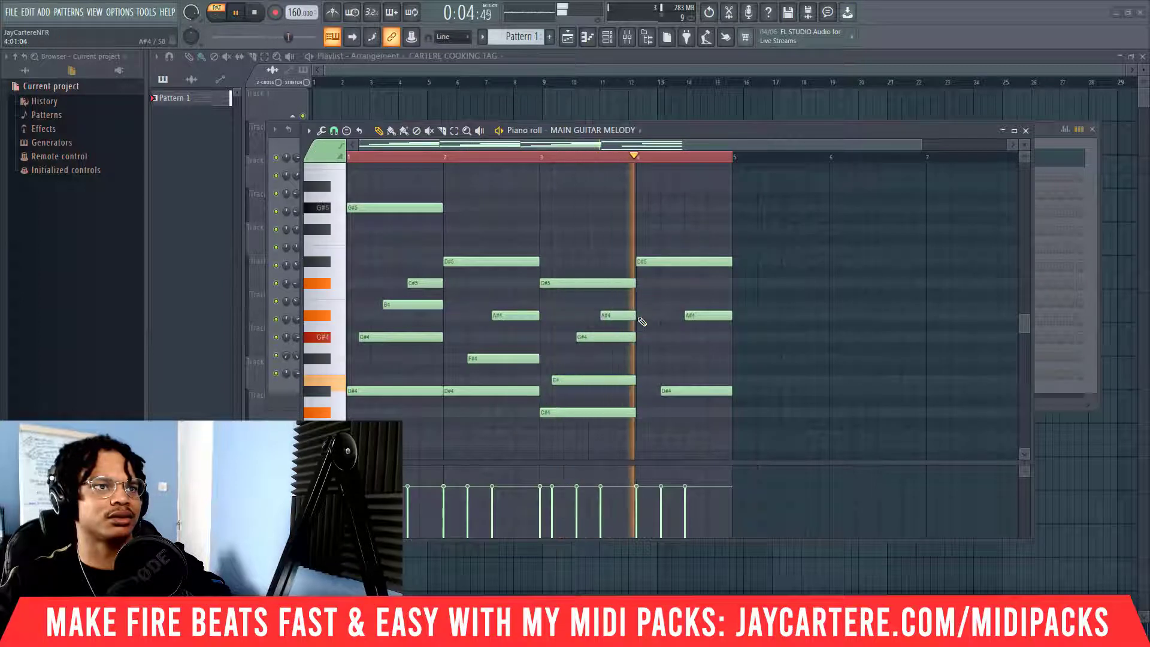
Raise the added A#4 note at the end of bar 3 to B4 and play the melody
{"action": "key", "text": "space"}
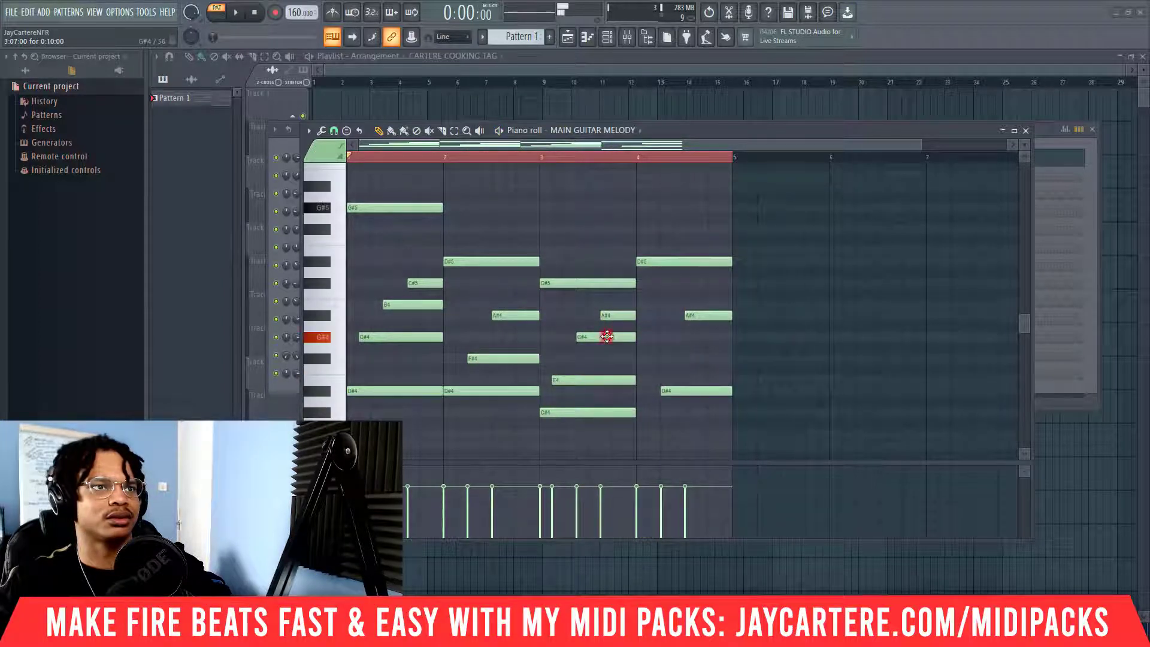
{"action": "left_click", "coordinate": [603, 304]}
{"action": "left_click_drag", "start_coordinate": [609, 312], "coordinate": [610, 305]}
{"action": "key", "text": "space"}
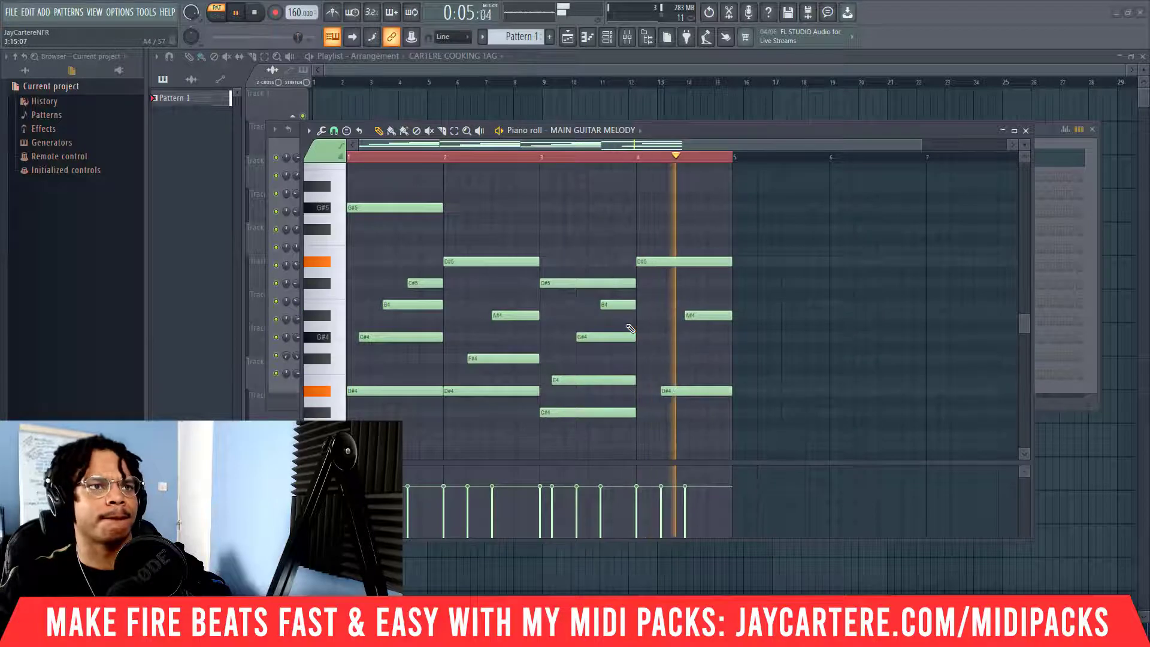
Duplicate the four-bar melody into bars 5 to 8 and clear the note selection
{"action": "mouse_move", "coordinate": [790, 445]}
{"action": "left_mouse_down"}
{"action": "mouse_move", "coordinate": [352, 187]}
{"action": "mouse_move", "coordinate": [749, 208]}
{"action": "left_mouse_up"}
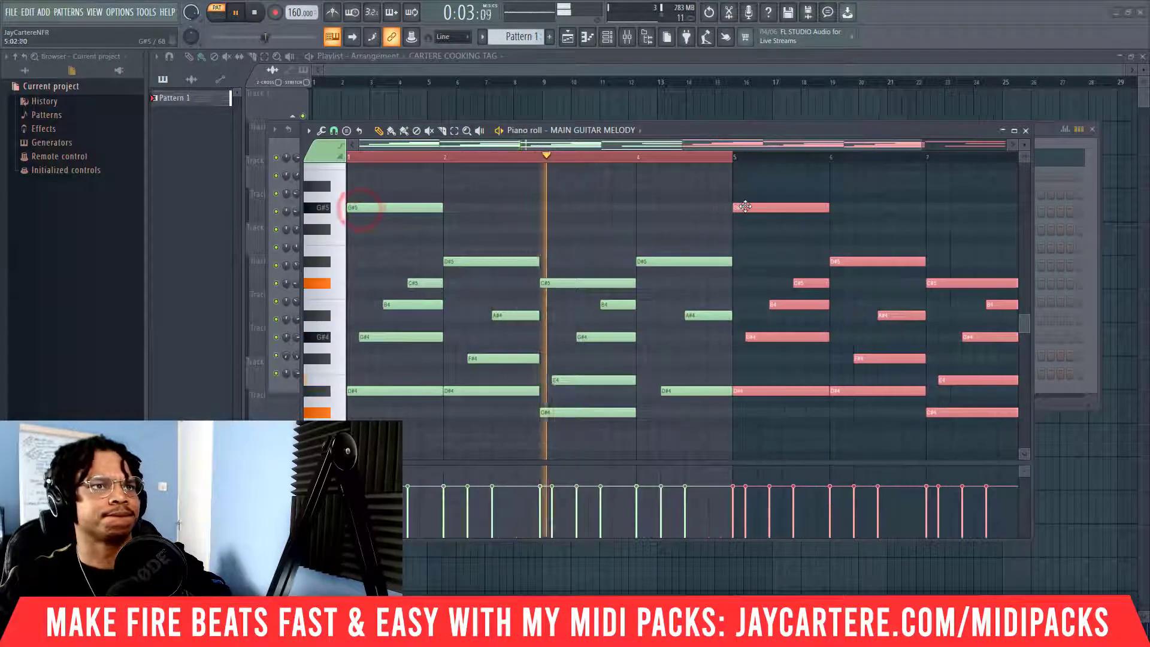
{"action": "left_click", "coordinate": [728, 144]}
{"action": "left_click_drag", "start_coordinate": [728, 144], "coordinate": [737, 142]}
{"action": "key", "text": "space"}
{"action": "left_click", "coordinate": [540, 158], "text": "ctrl"}
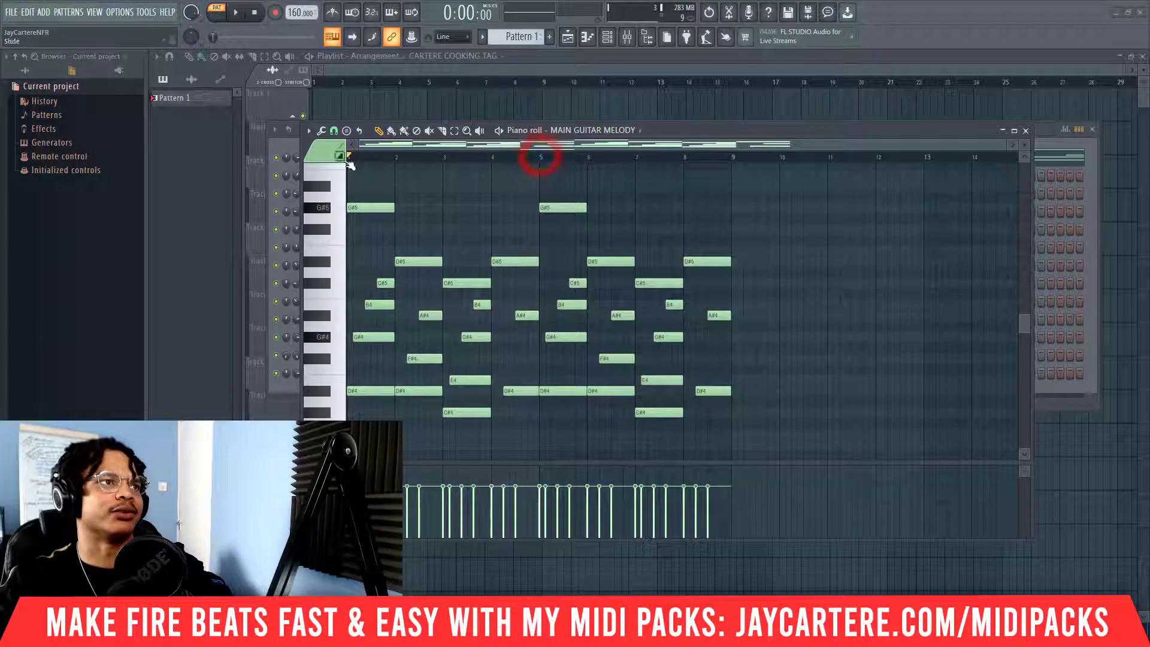
Select the whole eight-bar melody, narrow the time selection to bars 5 to 8 and play that range
{"action": "left_click_drag", "start_coordinate": [352, 158], "coordinate": [729, 172]}
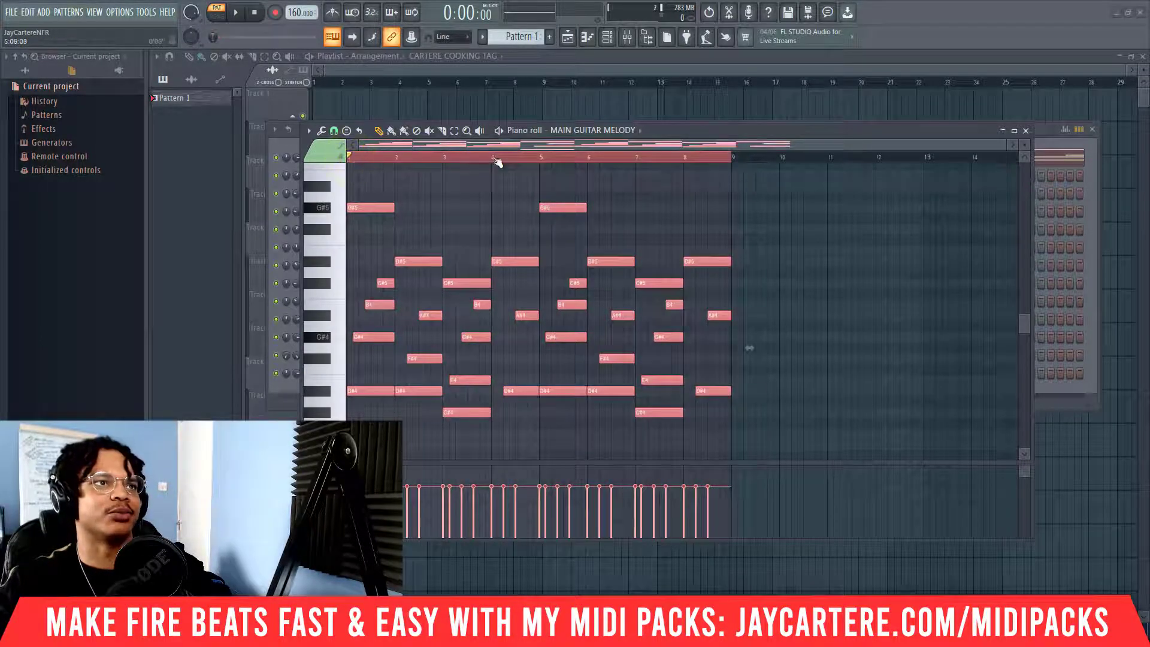
{"action": "left_click_drag", "start_coordinate": [354, 164], "coordinate": [541, 164]}
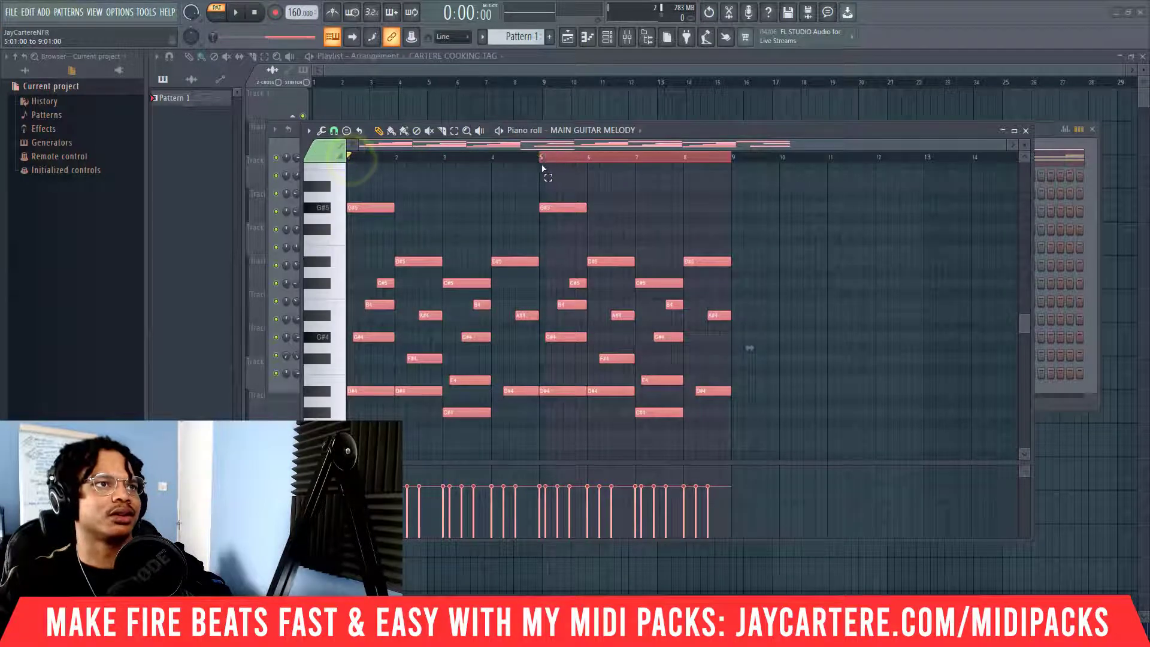
{"action": "key", "text": "space"}
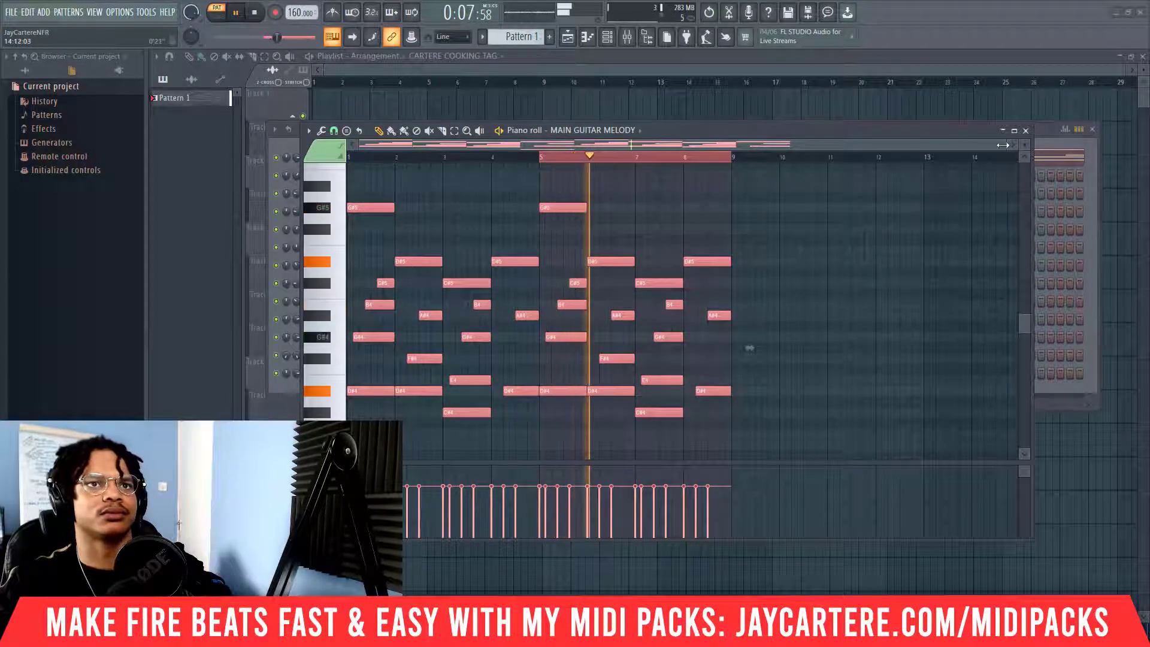
{"action": "mouse_move", "coordinate": [1003, 146]}
{"action": "left_mouse_down"}
{"action": "mouse_move", "coordinate": [638, 150]}
{"action": "mouse_move", "coordinate": [783, 150]}
{"action": "left_mouse_up"}
{"action": "key", "text": "space"}
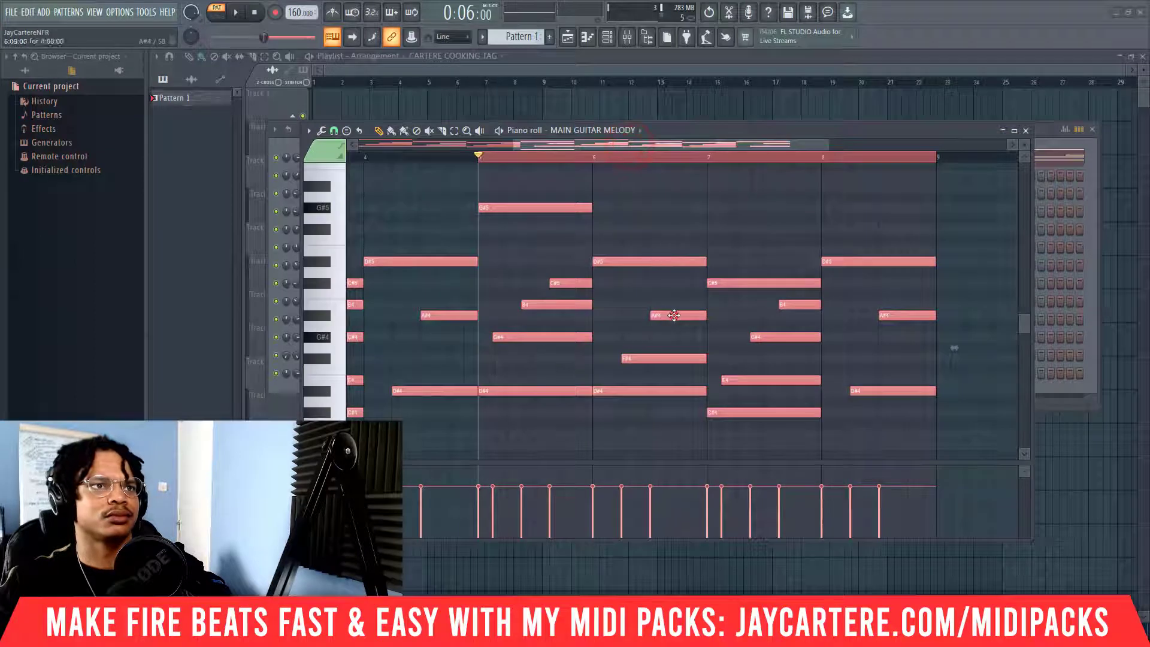
Try candidate pitches above A#4 as an extra note on step 13 of bar 6, deleting each one
{"action": "left_click", "coordinate": [665, 263]}
{"action": "left_click", "coordinate": [683, 240]}
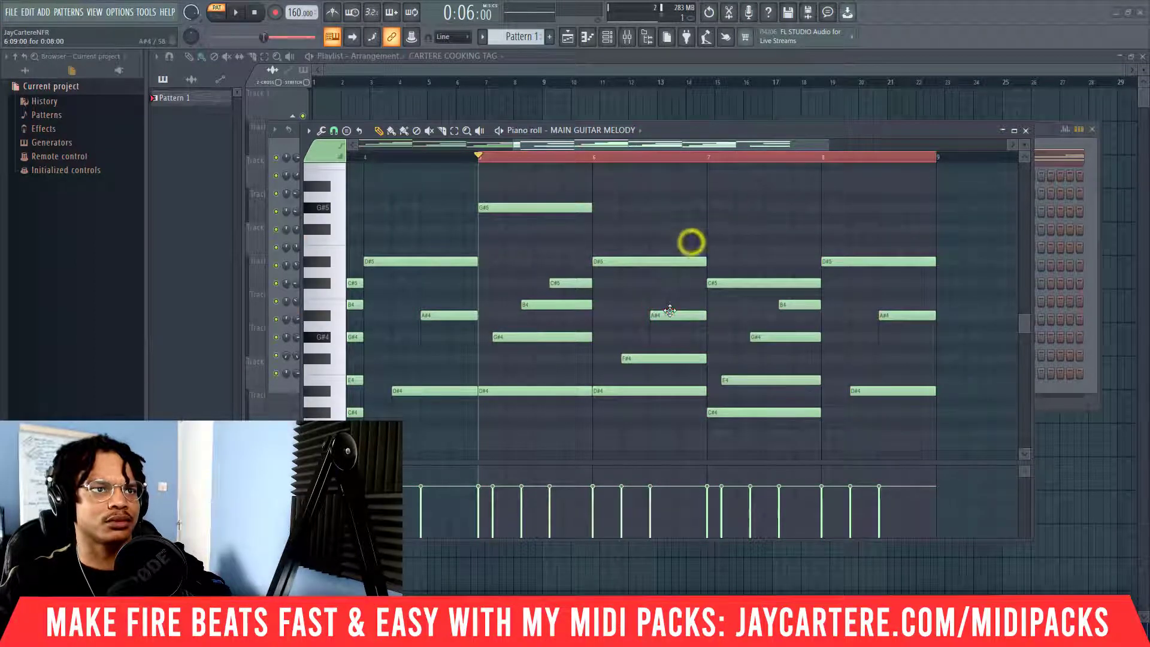
{"action": "left_click", "coordinate": [670, 311]}
{"action": "left_click", "coordinate": [678, 294]}
{"action": "right_click", "coordinate": [688, 292]}
{"action": "left_click", "coordinate": [683, 314]}
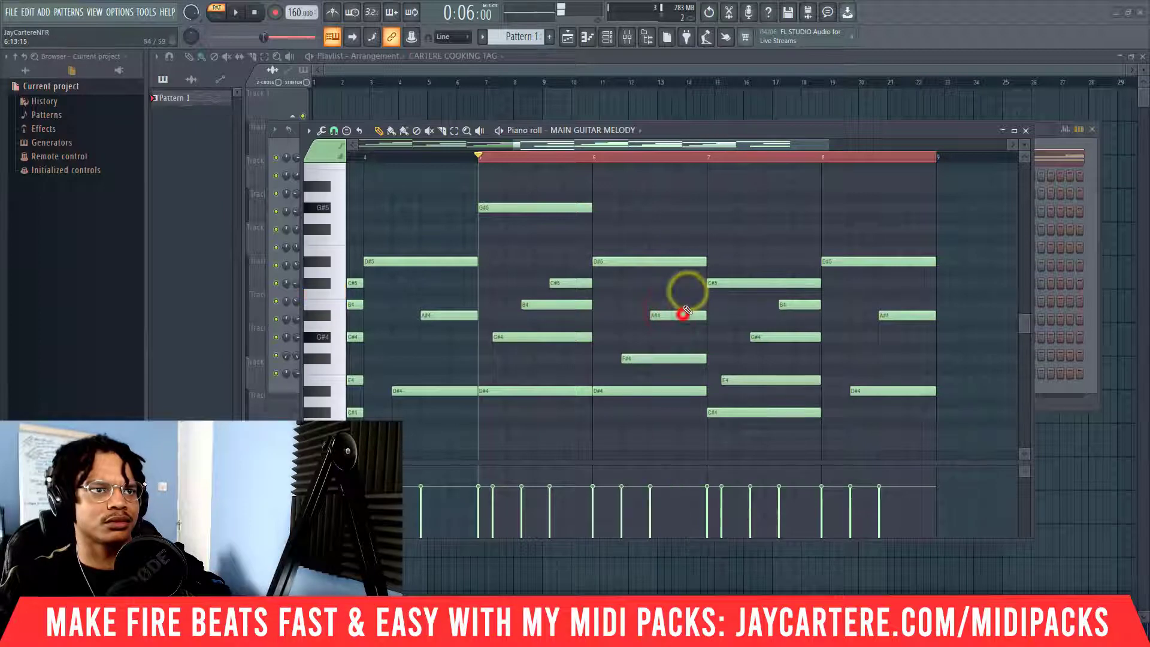
{"action": "left_click", "coordinate": [683, 305]}
{"action": "right_click", "coordinate": [689, 303]}
{"action": "left_click", "coordinate": [685, 315]}
Add a G#4 note on step 13 of bar 6, trimmed to end with the bar, and play the range
{"action": "left_click", "coordinate": [683, 339]}
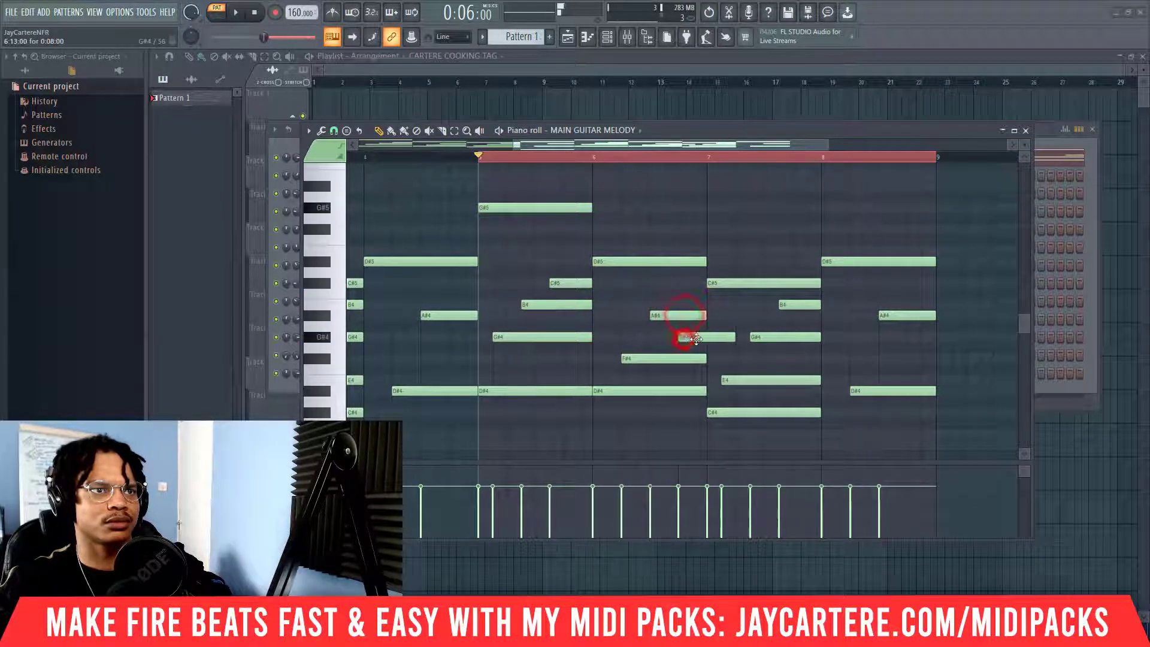
{"action": "left_click", "coordinate": [678, 315]}
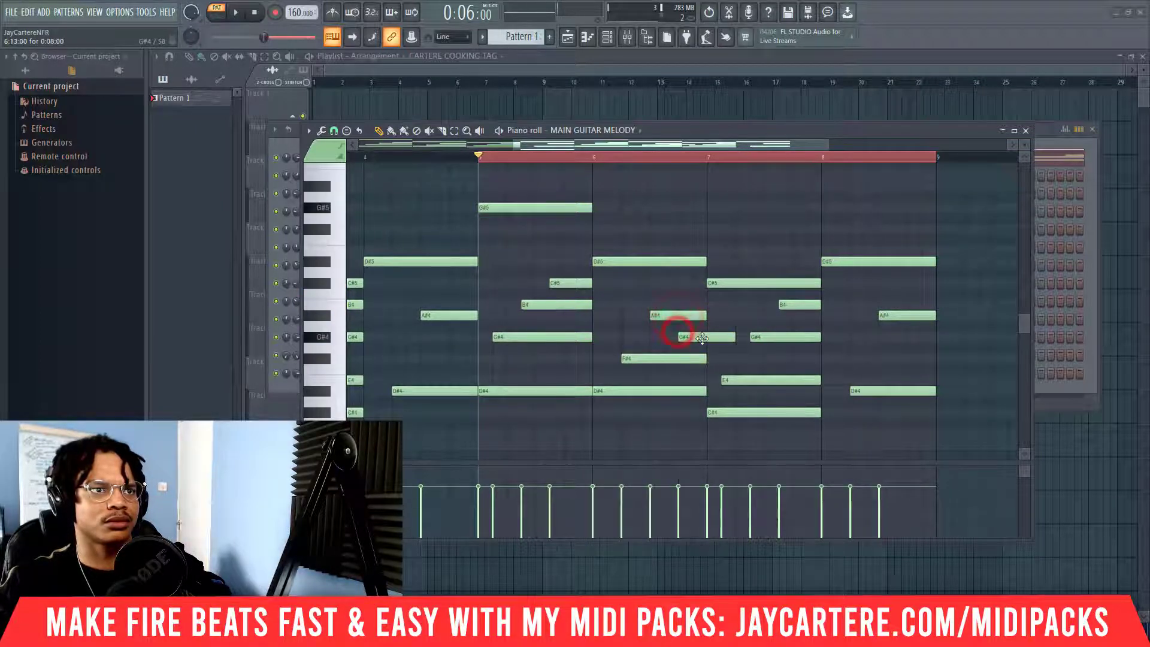
{"action": "key", "text": "space"}
{"action": "left_click_drag", "start_coordinate": [733, 338], "coordinate": [706, 340]}
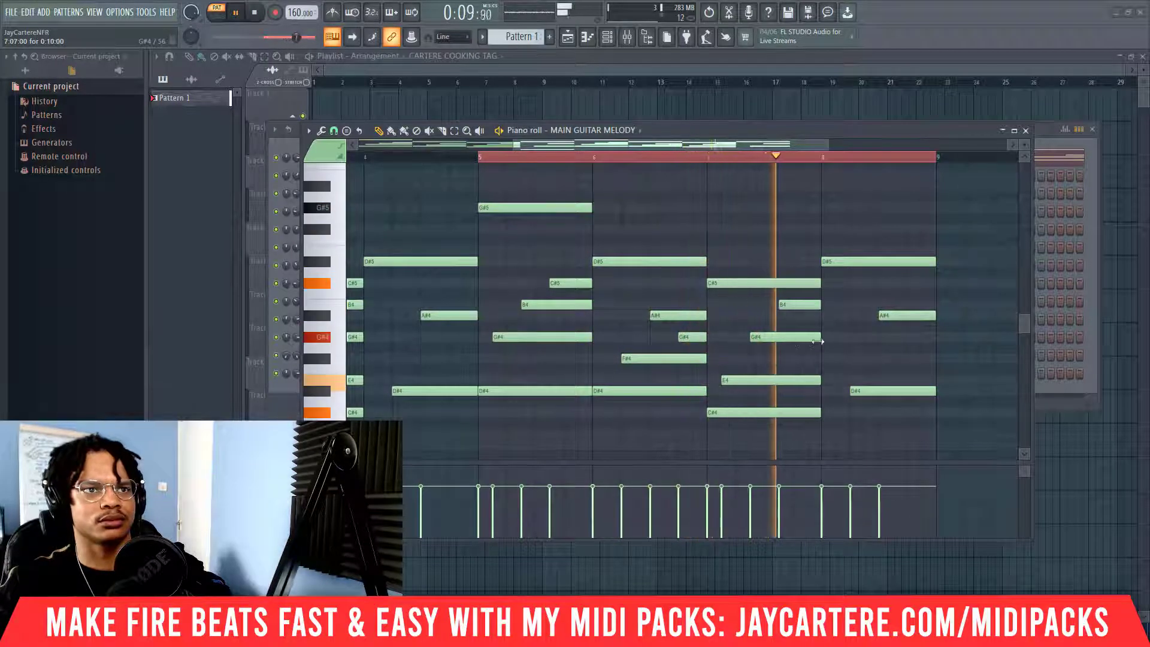
{"action": "key", "text": "space"}
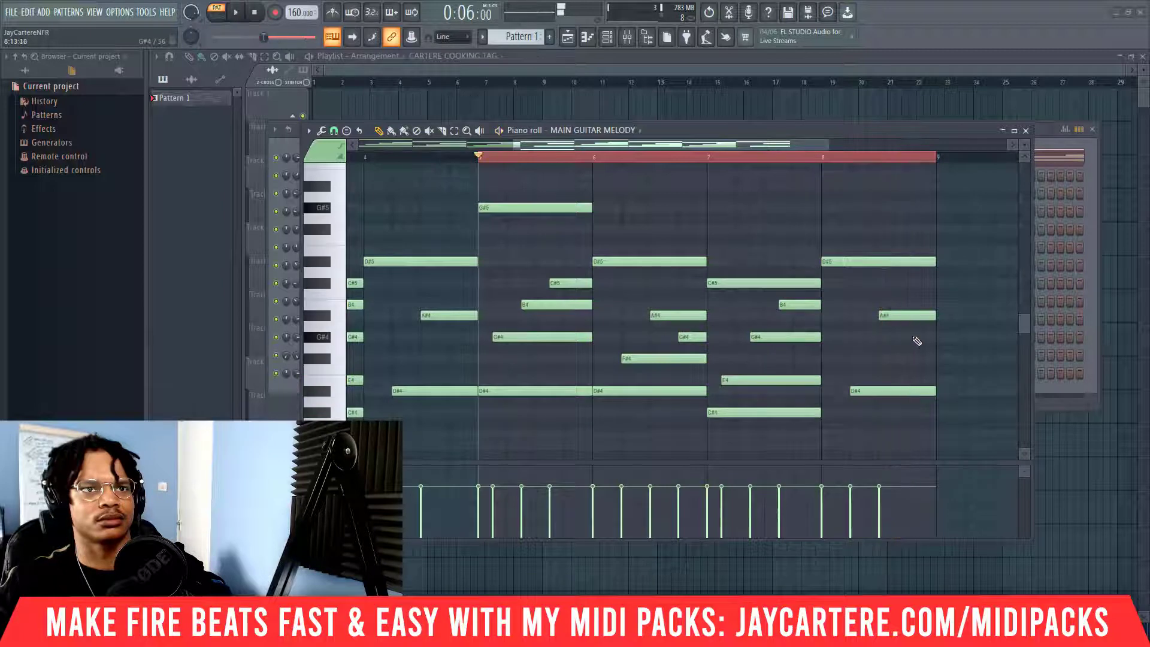
Try C#5, B4, G#4, F#4 and other pitches as an extra note on step 13 of bar 8, deleting each one
{"action": "left_click", "coordinate": [910, 283]}
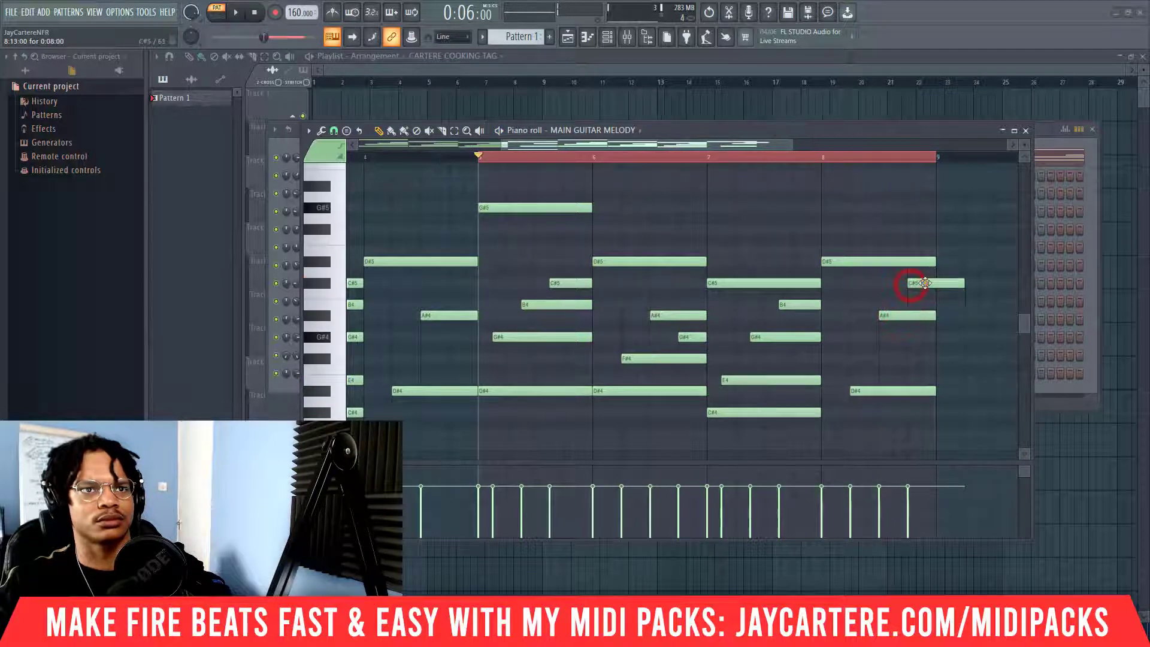
{"action": "right_click", "coordinate": [925, 283]}
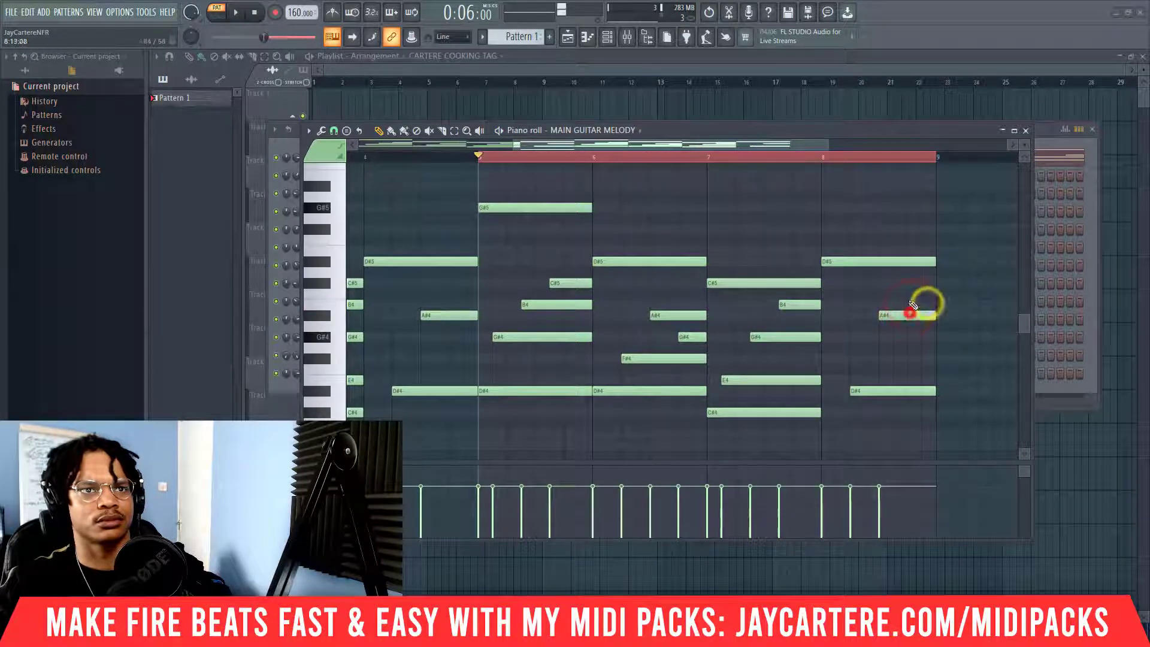
{"action": "left_click", "coordinate": [911, 250]}
{"action": "right_click", "coordinate": [920, 248]}
{"action": "left_click", "coordinate": [906, 315]}
{"action": "left_click", "coordinate": [909, 260]}
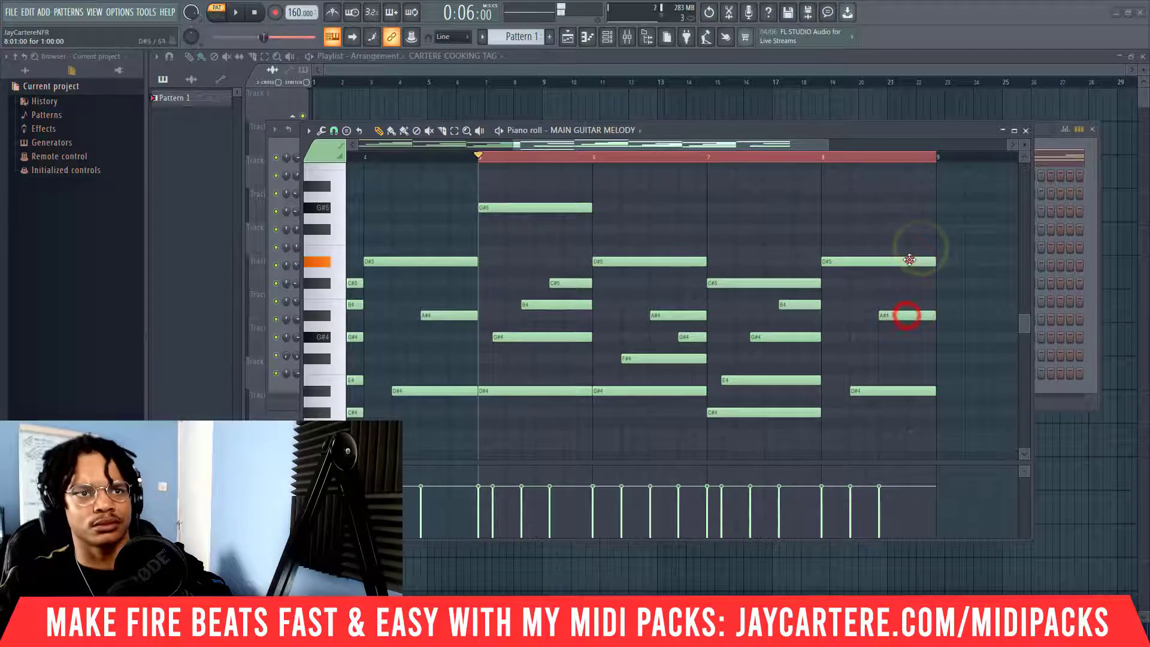
{"action": "left_click", "coordinate": [912, 314]}
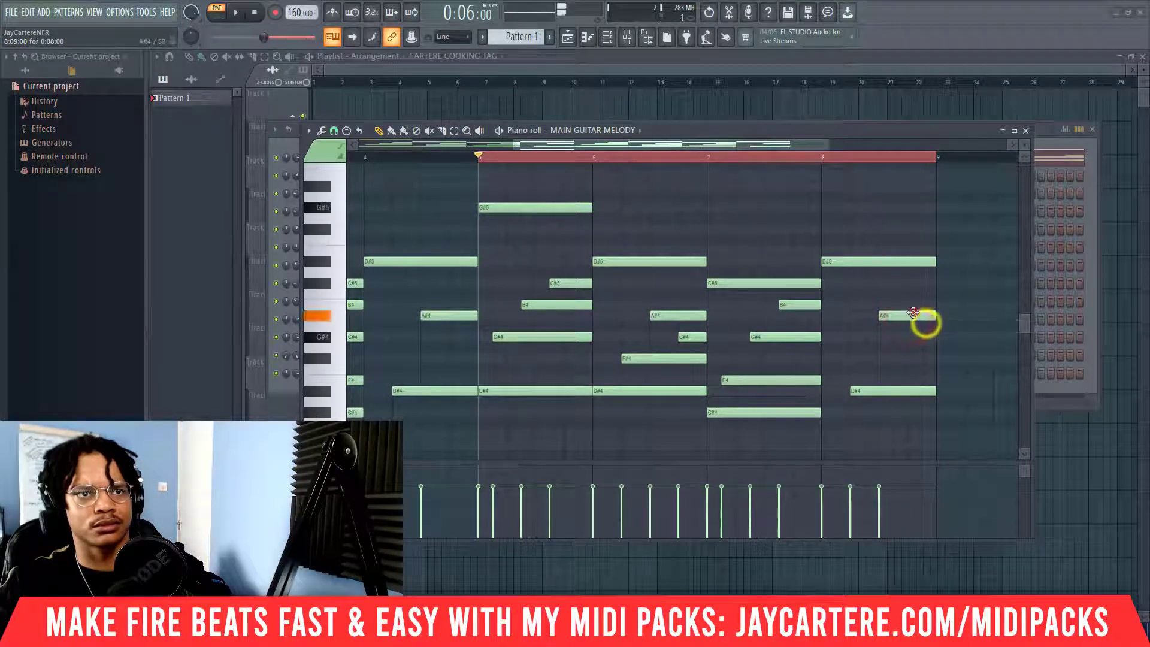
{"action": "left_click", "coordinate": [910, 273]}
{"action": "right_click", "coordinate": [916, 277]}
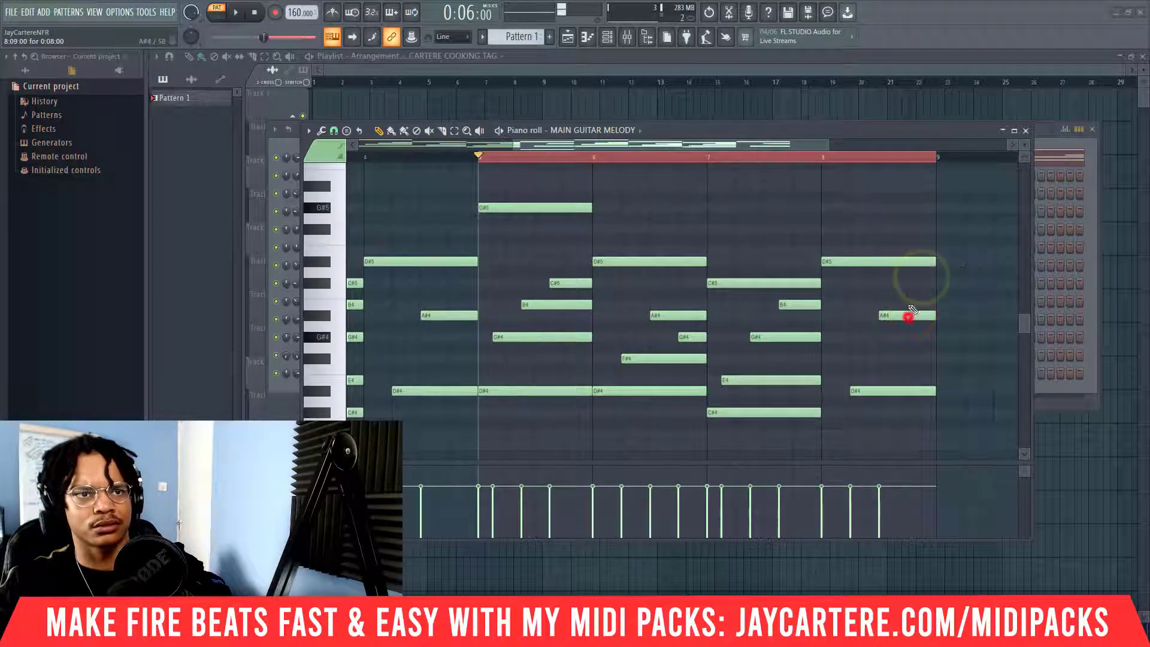
{"action": "left_click", "coordinate": [906, 283]}
{"action": "right_click", "coordinate": [919, 282]}
{"action": "left_click", "coordinate": [909, 308]}
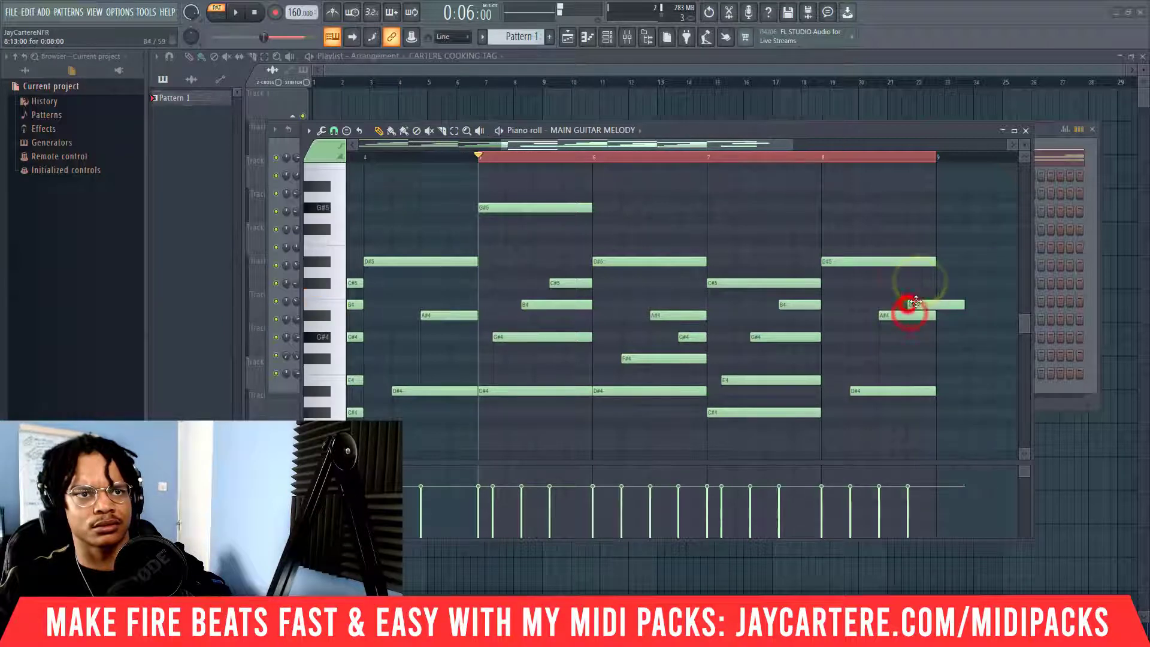
{"action": "right_click", "coordinate": [910, 304]}
{"action": "left_click", "coordinate": [913, 304]}
{"action": "right_click", "coordinate": [914, 305]}
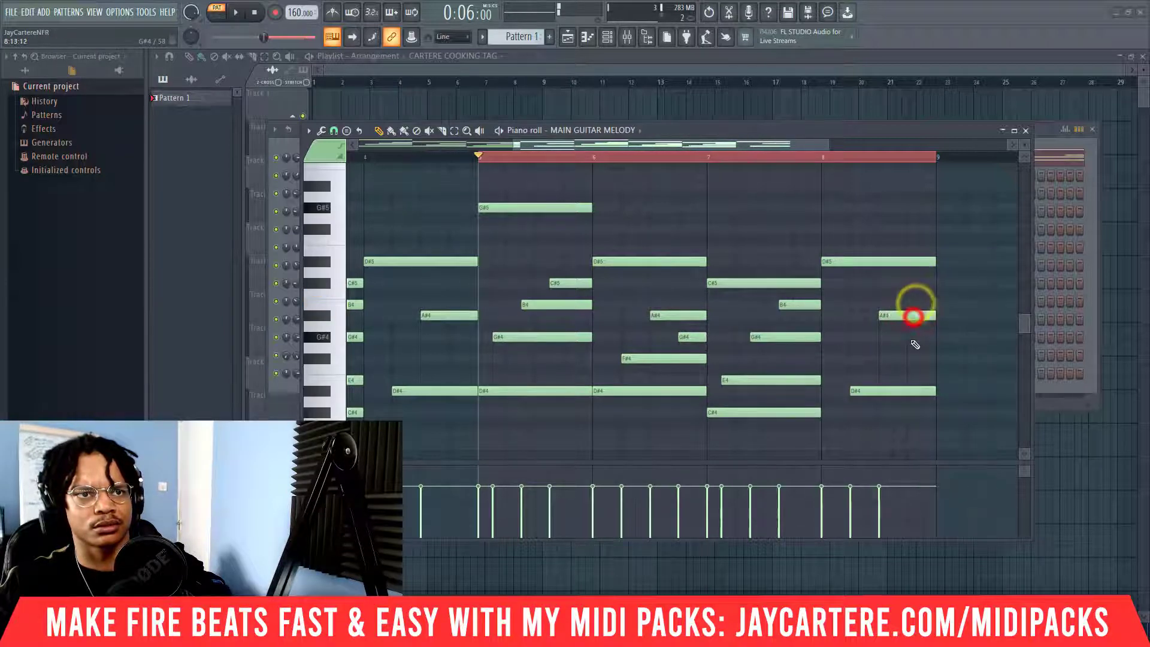
{"action": "left_click", "coordinate": [909, 337]}
{"action": "right_click", "coordinate": [923, 337]}
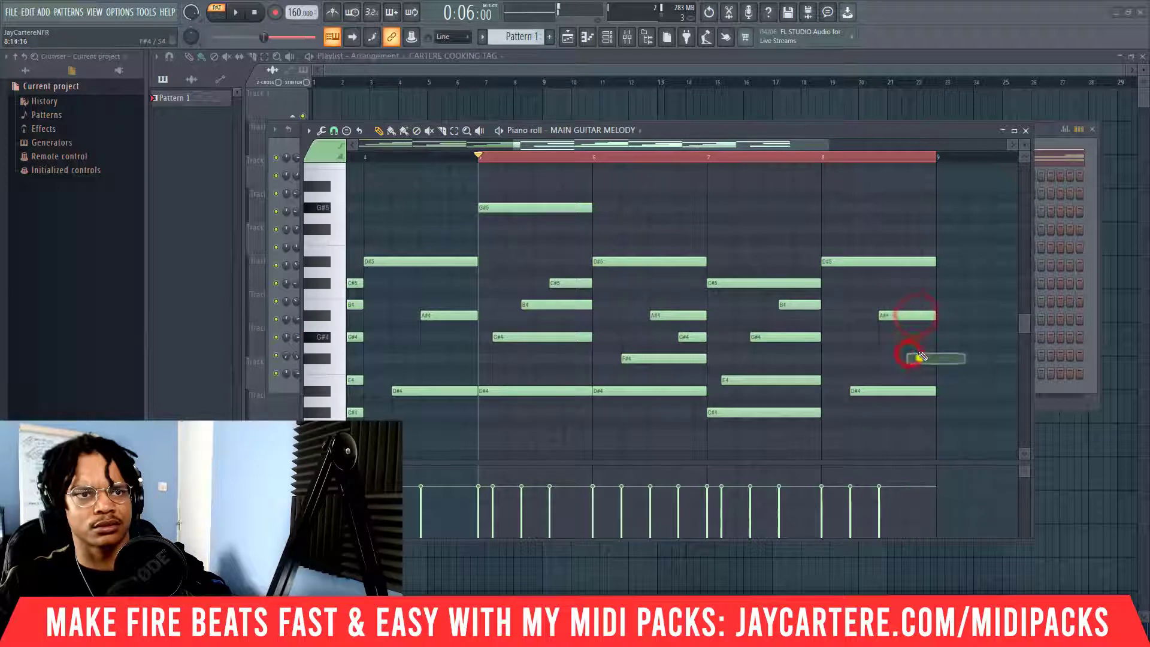
{"action": "right_click", "coordinate": [913, 358]}
Add a B4 note on step 13 of bar 8, trimmed to end with the bar, and play bars 5 to 8
{"action": "left_click", "coordinate": [910, 304]}
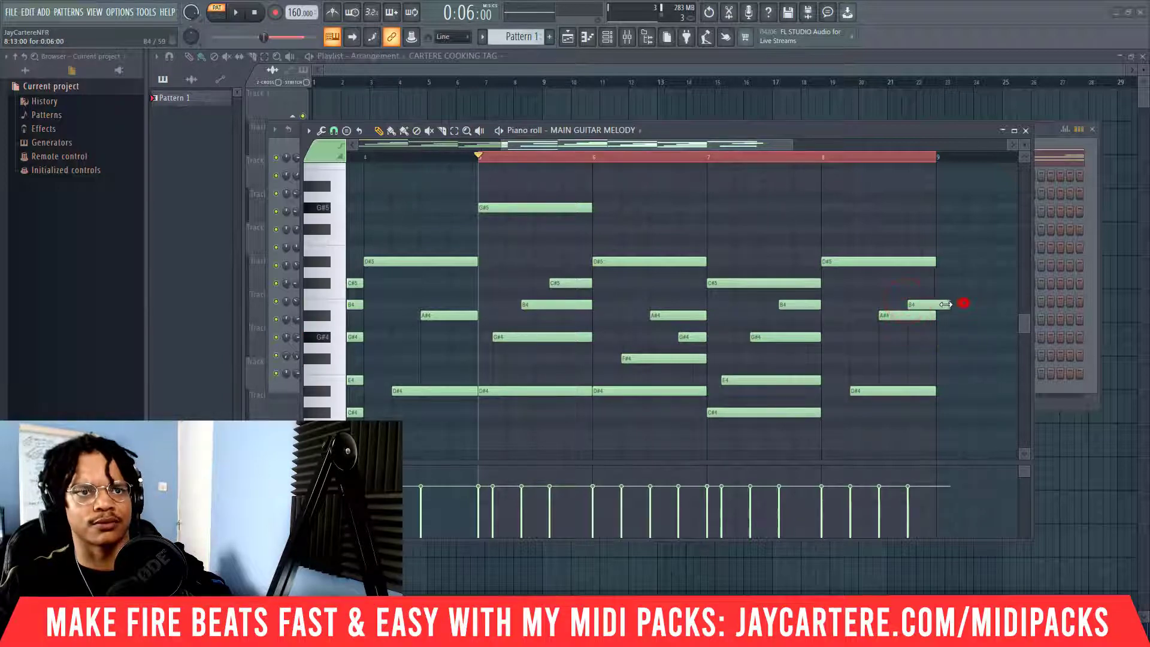
{"action": "left_click_drag", "start_coordinate": [945, 304], "coordinate": [937, 304]}
{"action": "key", "text": "space"}
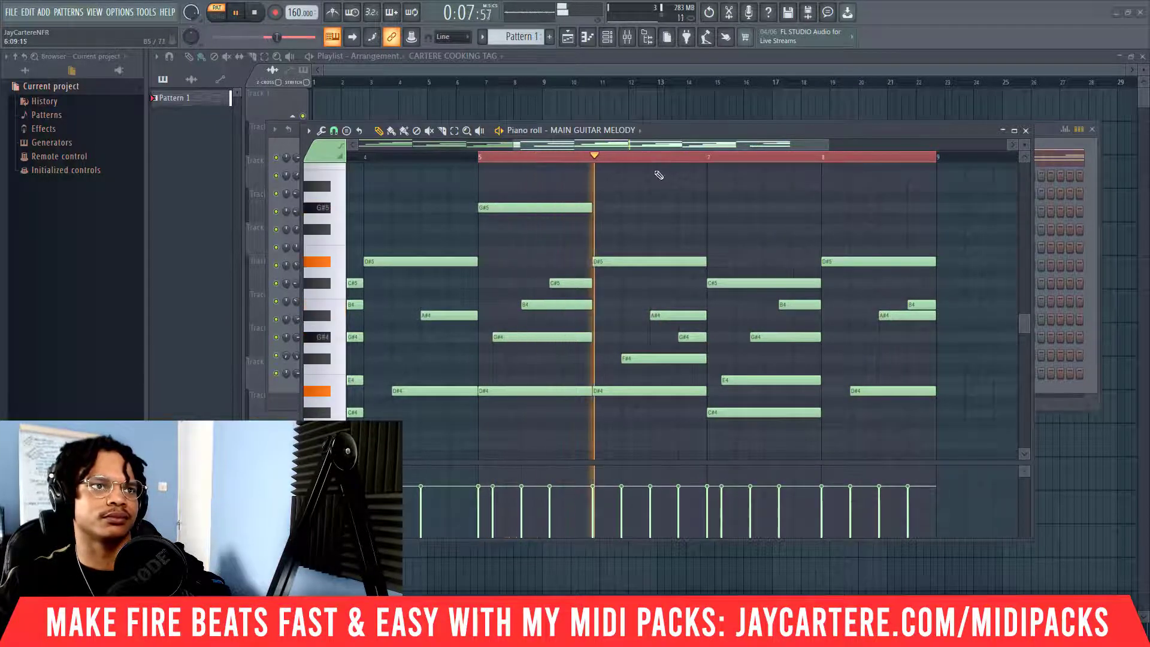
Stop playback and select all the melody notes across bars 1 to 8
{"action": "left_click", "coordinate": [617, 144]}
{"action": "key", "text": "space"}
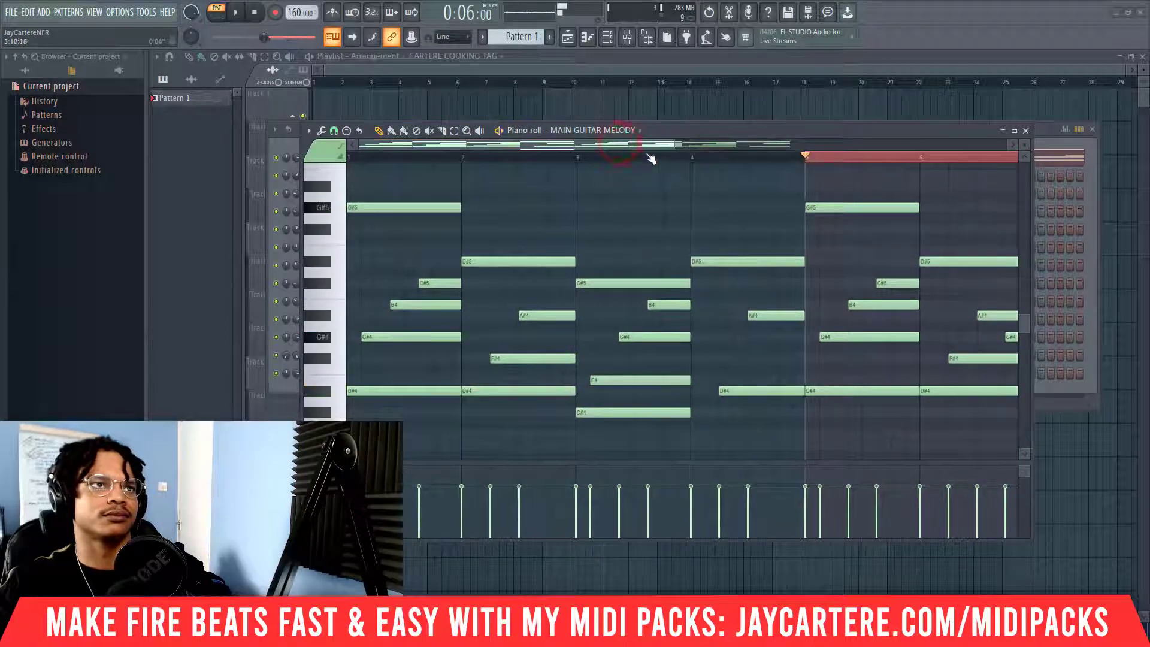
{"action": "left_click_drag", "start_coordinate": [674, 145], "coordinate": [813, 148]}
{"action": "right_click", "coordinate": [560, 155]}
{"action": "right_click", "coordinate": [561, 155]}
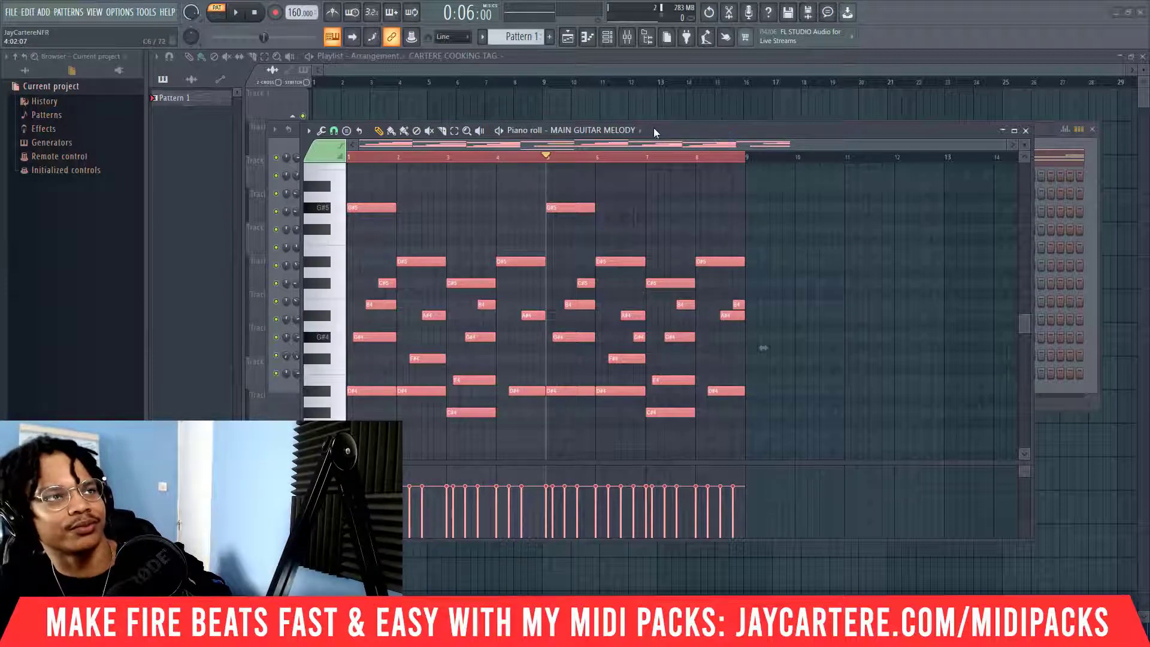
Save the project in FL PROJECTS as "test 32bit 2.flp"
{"action": "key", "text": "ctrl+s"}
{"action": "type", "text": "S"}
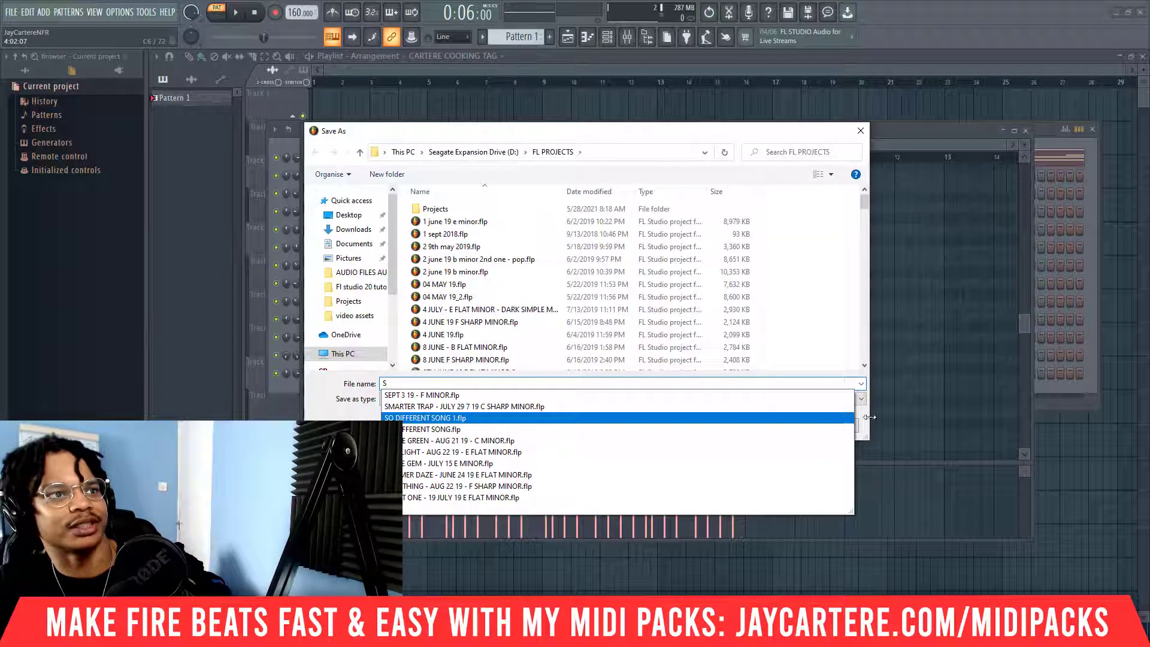
{"action": "left_click", "coordinate": [868, 418]}
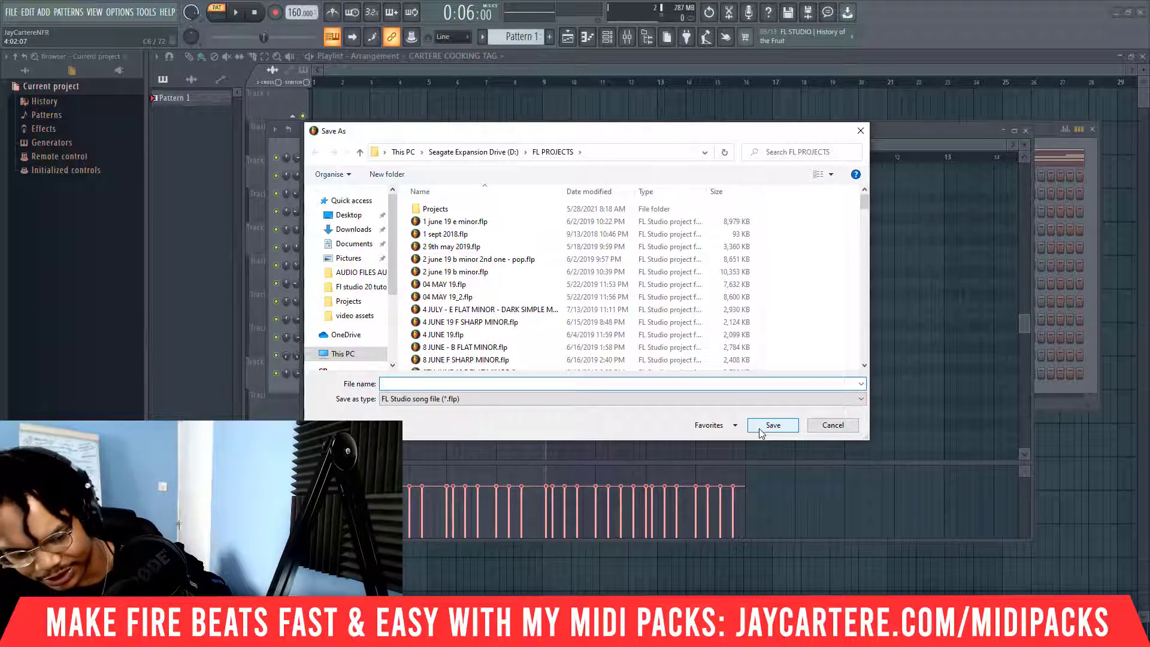
{"action": "type", "text": "TES"}
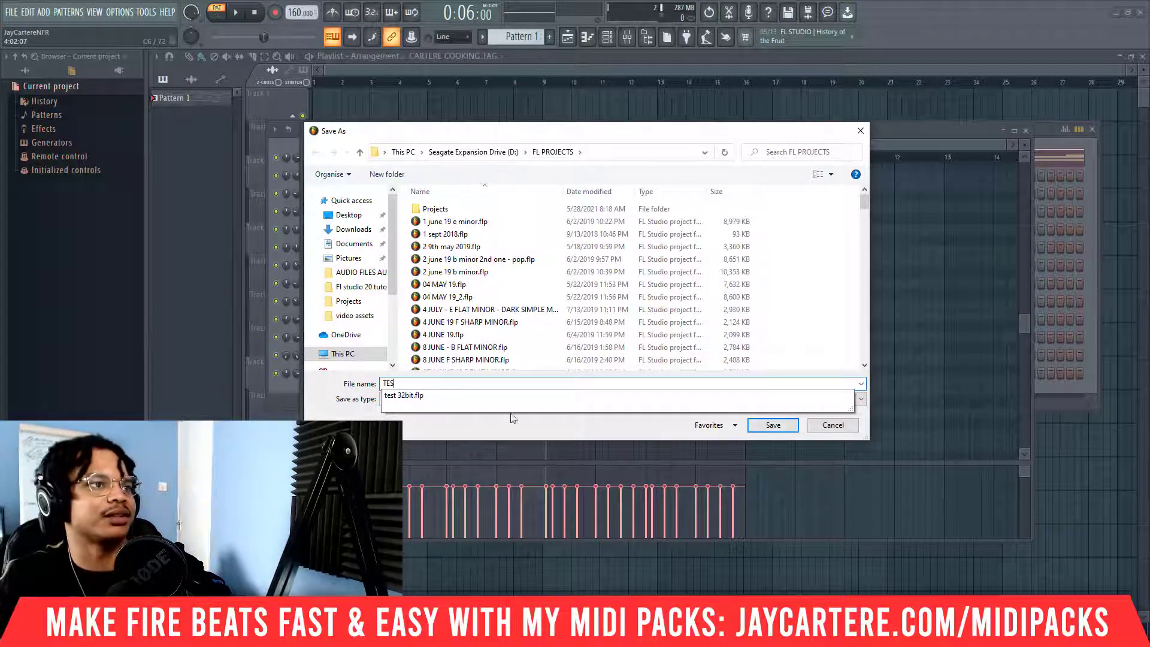
{"action": "left_click", "coordinate": [411, 396]}
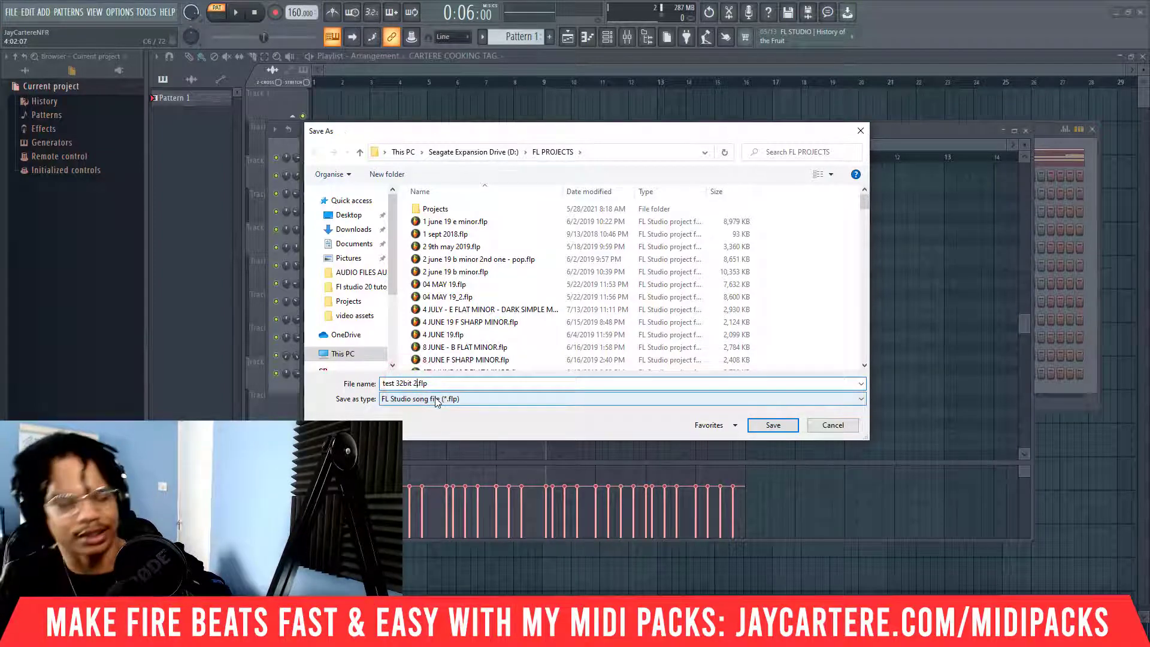
{"action": "key", "text": "Return"}
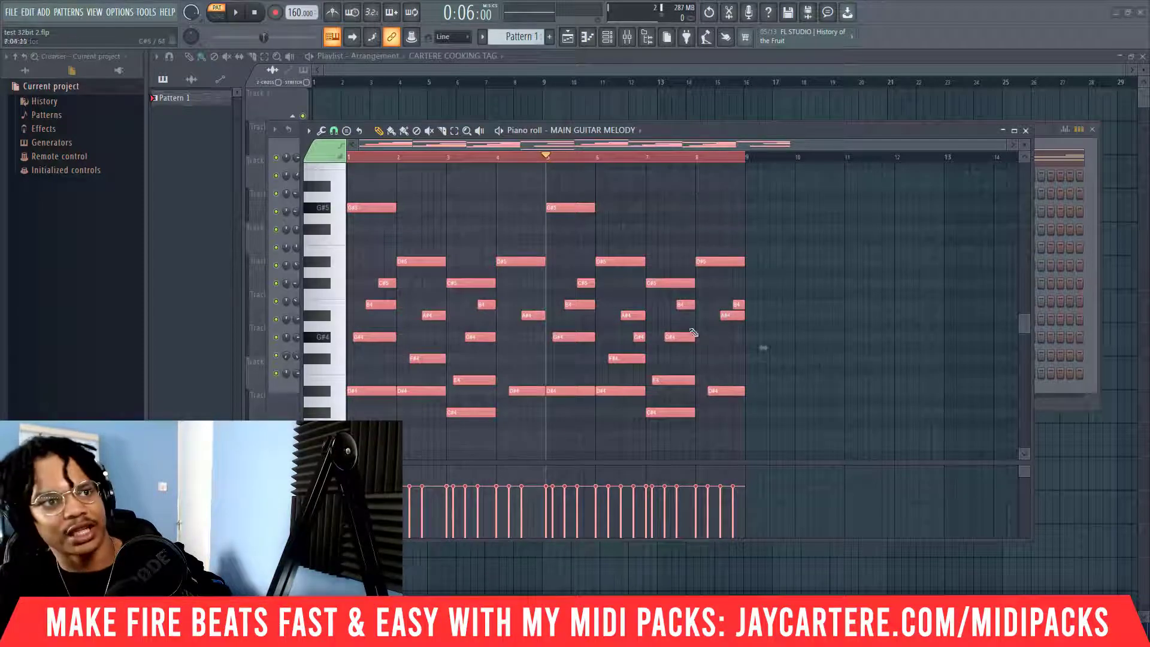
Apply the randomizer's levels to the selected melody notes, deselect them, and play the melody from the start
{"action": "key", "text": "alt+r"}
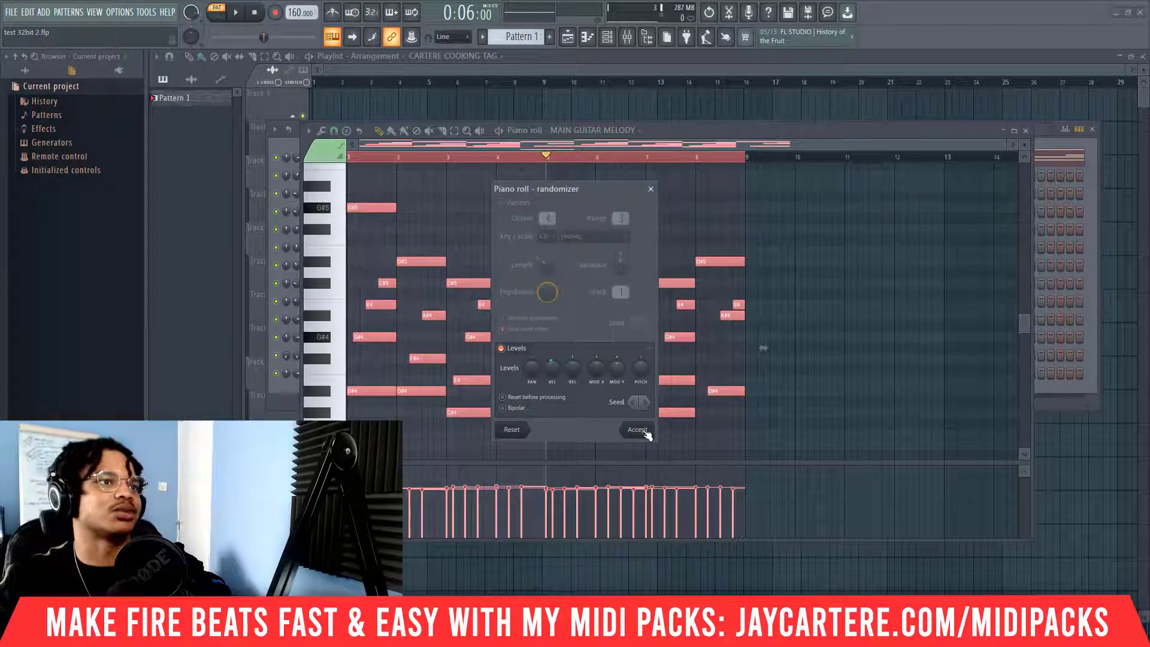
{"action": "left_click", "coordinate": [639, 430]}
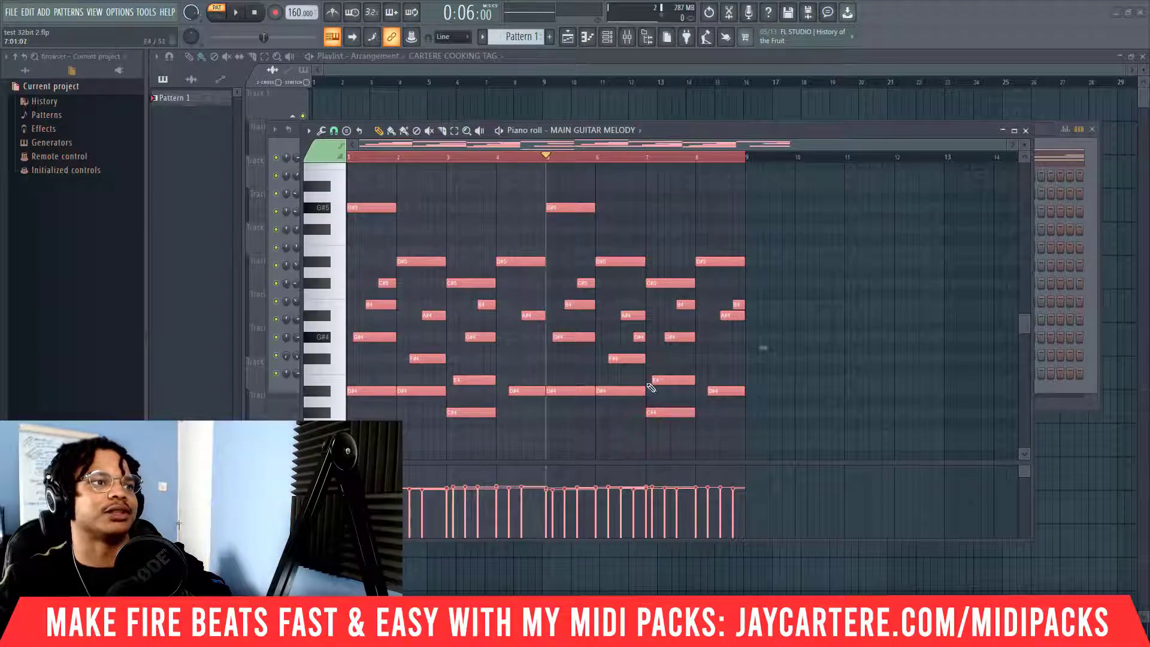
{"action": "left_click", "coordinate": [351, 158]}
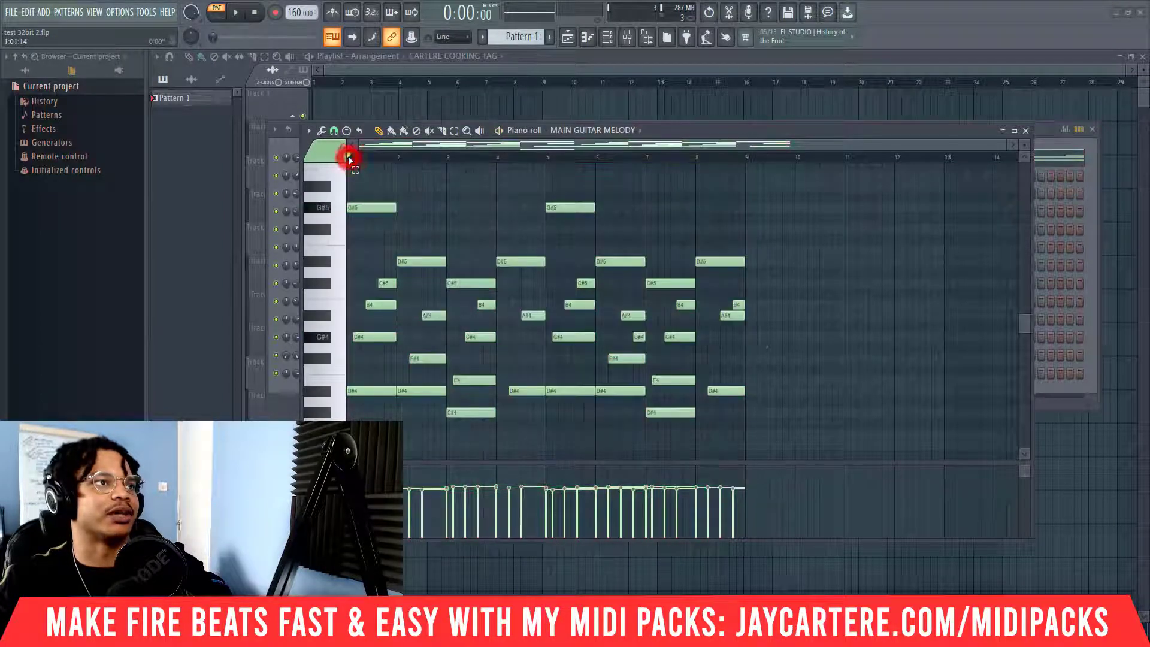
{"action": "key", "text": "space"}
{"action": "left_click_drag", "start_coordinate": [837, 130], "coordinate": [1148, 141]}
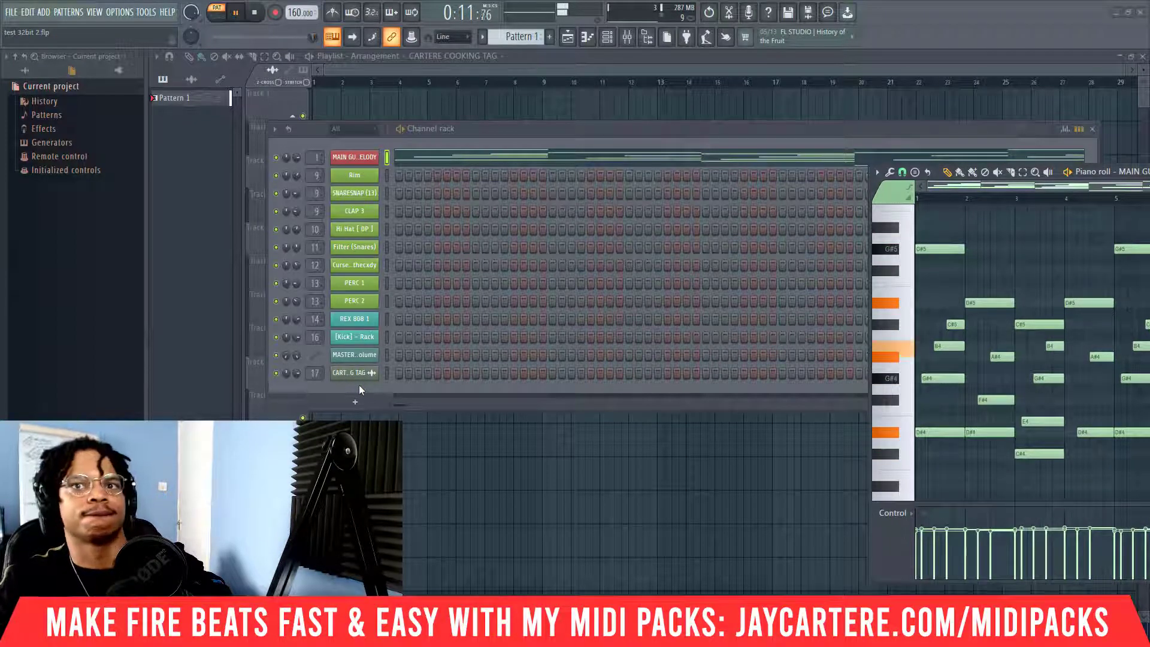
{"action": "key", "text": "space"}
Add an Ample Guitar M instrument channel and move the overlapping windows clear of it
{"action": "left_click", "coordinate": [355, 402]}
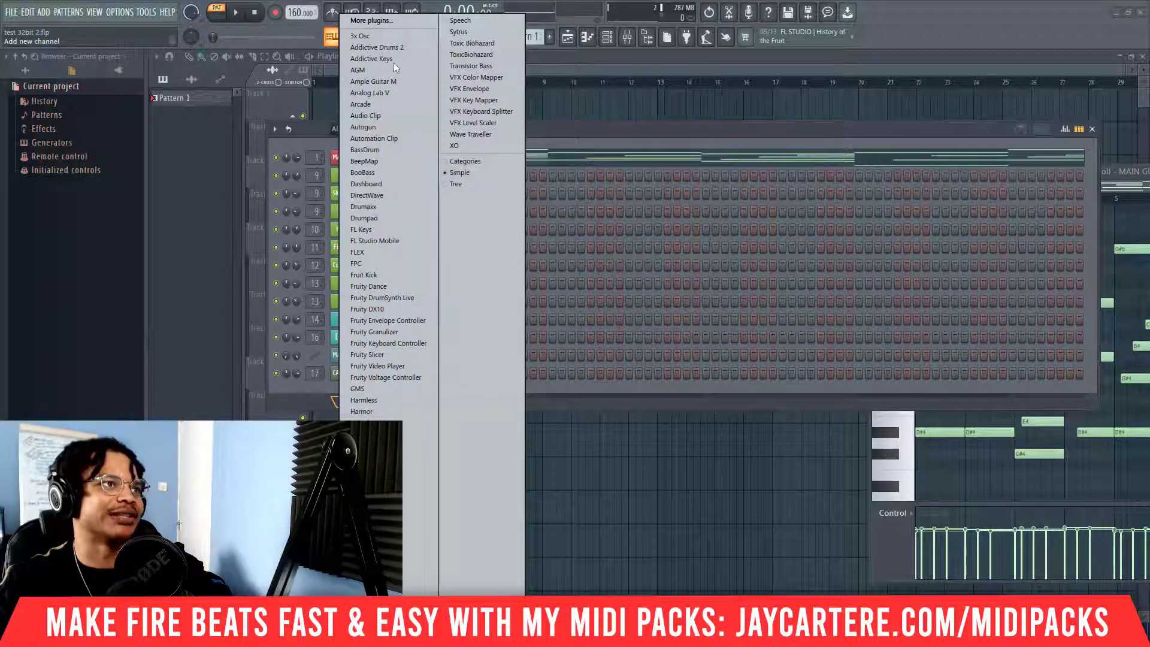
{"action": "left_click", "coordinate": [372, 82]}
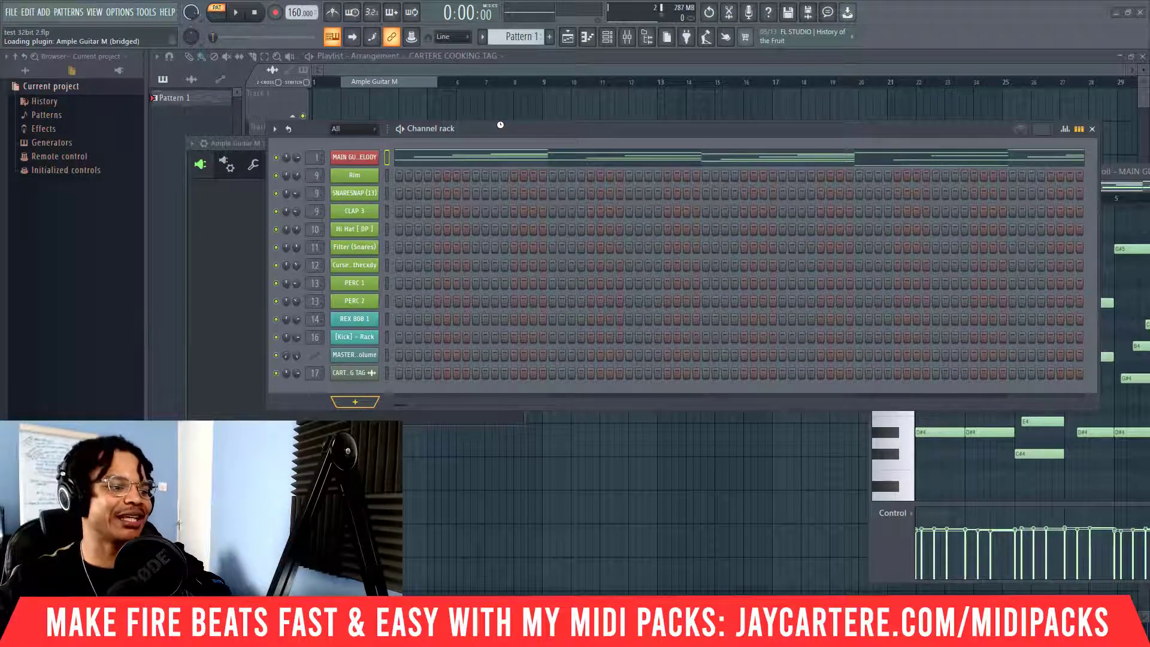
{"action": "left_click_drag", "start_coordinate": [495, 128], "coordinate": [326, 136]}
{"action": "left_click_drag", "start_coordinate": [1138, 172], "coordinate": [1149, 132]}
{"action": "left_click_drag", "start_coordinate": [756, 139], "coordinate": [1149, 121]}
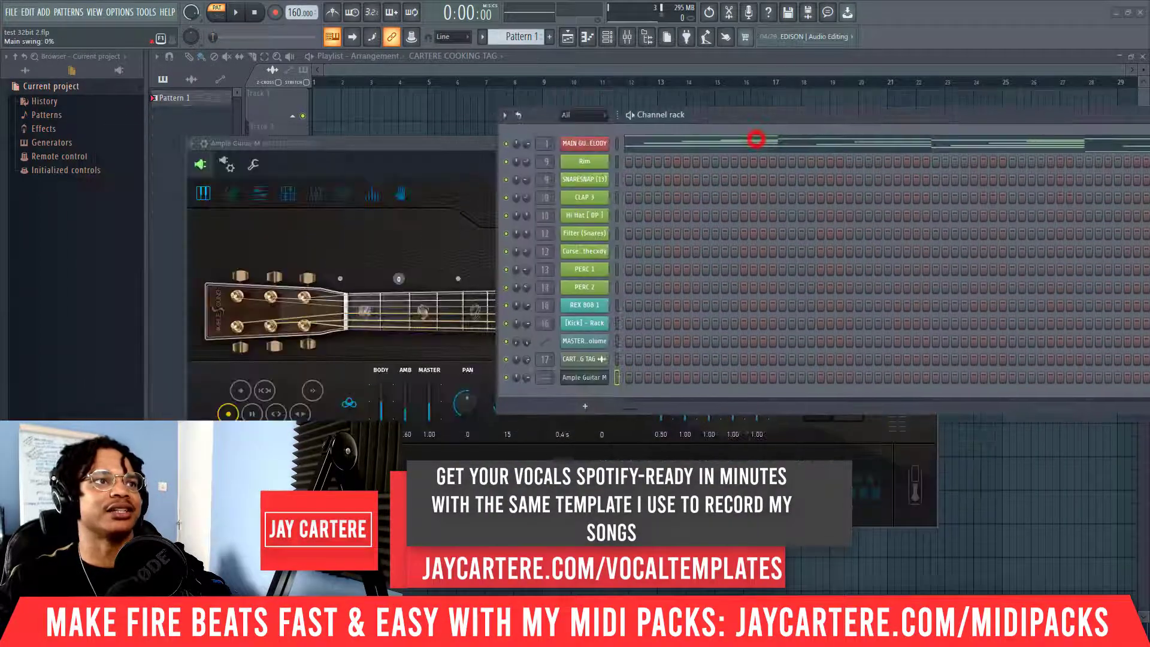
Copy the notes of the MAIN GUITAR MELODY channel and paste them into the Ample Guitar M channel
{"action": "right_click", "coordinate": [594, 144]}
{"action": "left_click", "coordinate": [756, 156]}
{"action": "left_click_drag", "start_coordinate": [701, 115], "coordinate": [1010, 109]}
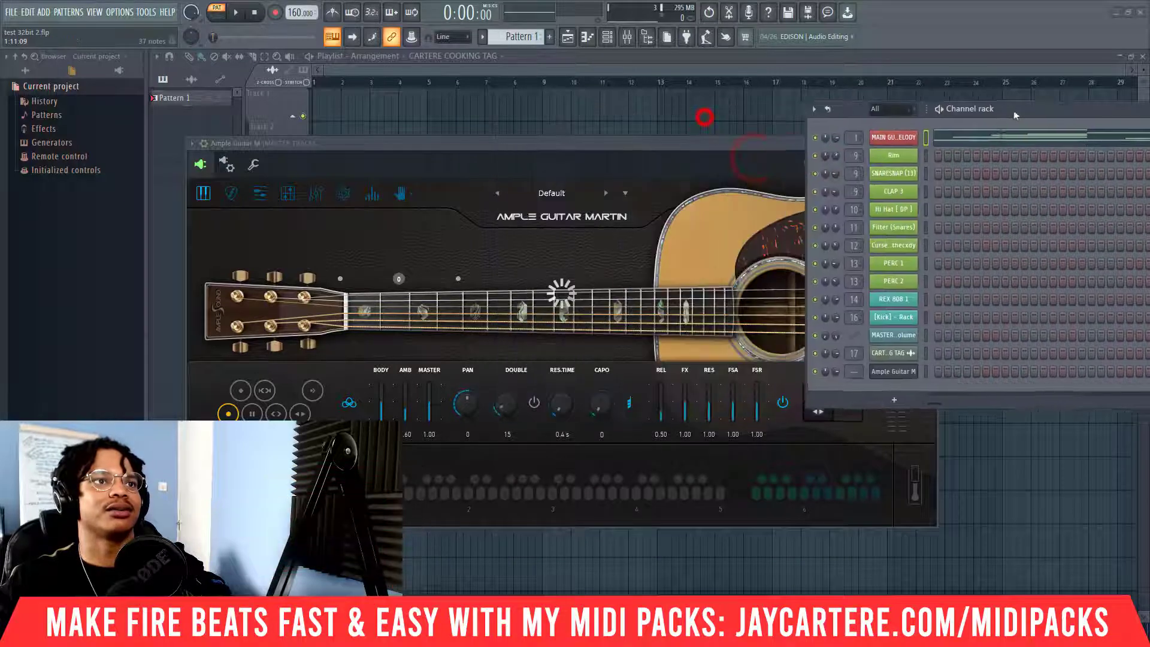
{"action": "right_click", "coordinate": [893, 375]}
{"action": "left_click", "coordinate": [1057, 389]}
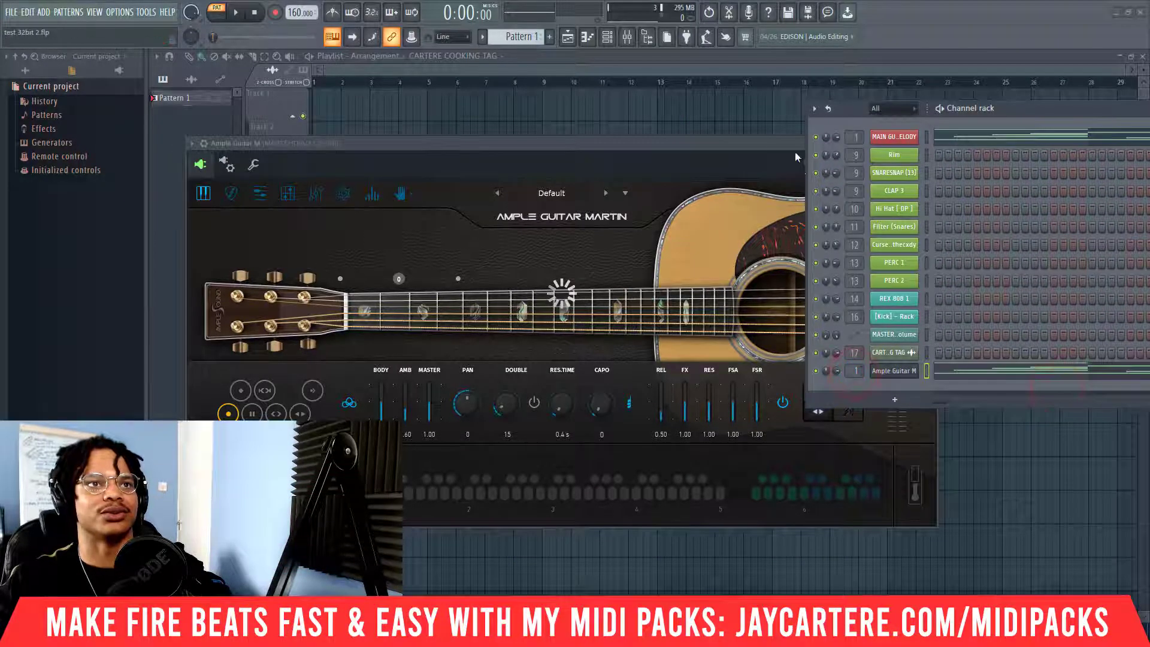
In RC-20 Retro Color, lower Distort to 12%, enable Space, set the output width to 119%, and close the effect
{"action": "left_click_drag", "start_coordinate": [1052, 110], "coordinate": [981, 190]}
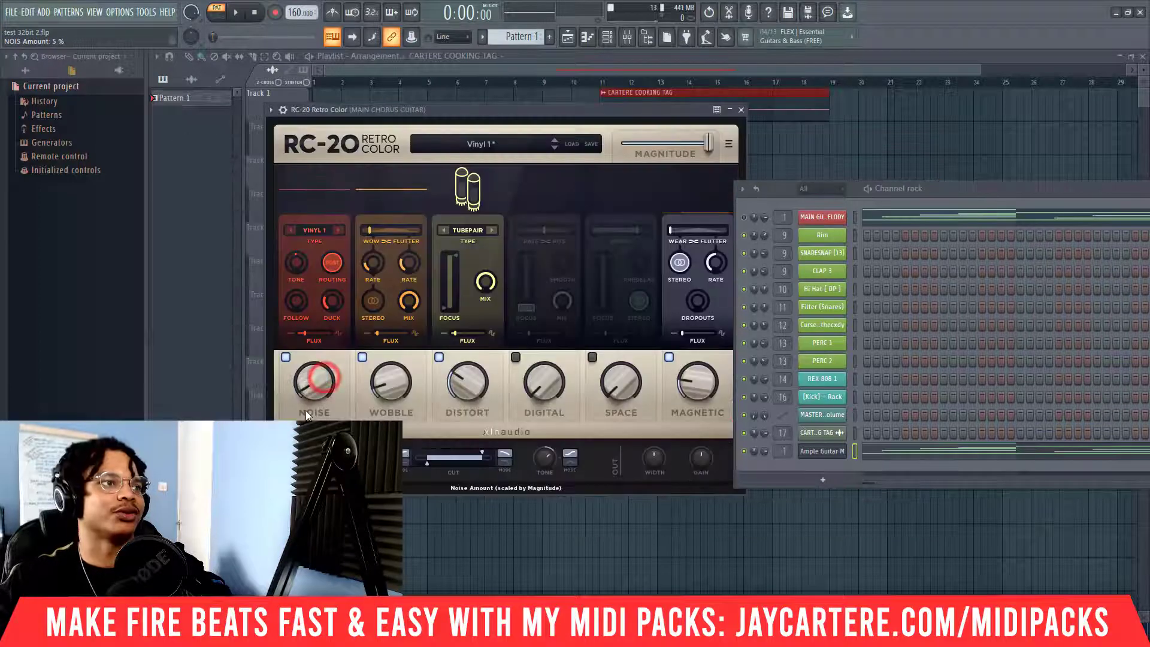
{"action": "left_click_drag", "start_coordinate": [470, 390], "coordinate": [451, 415]}
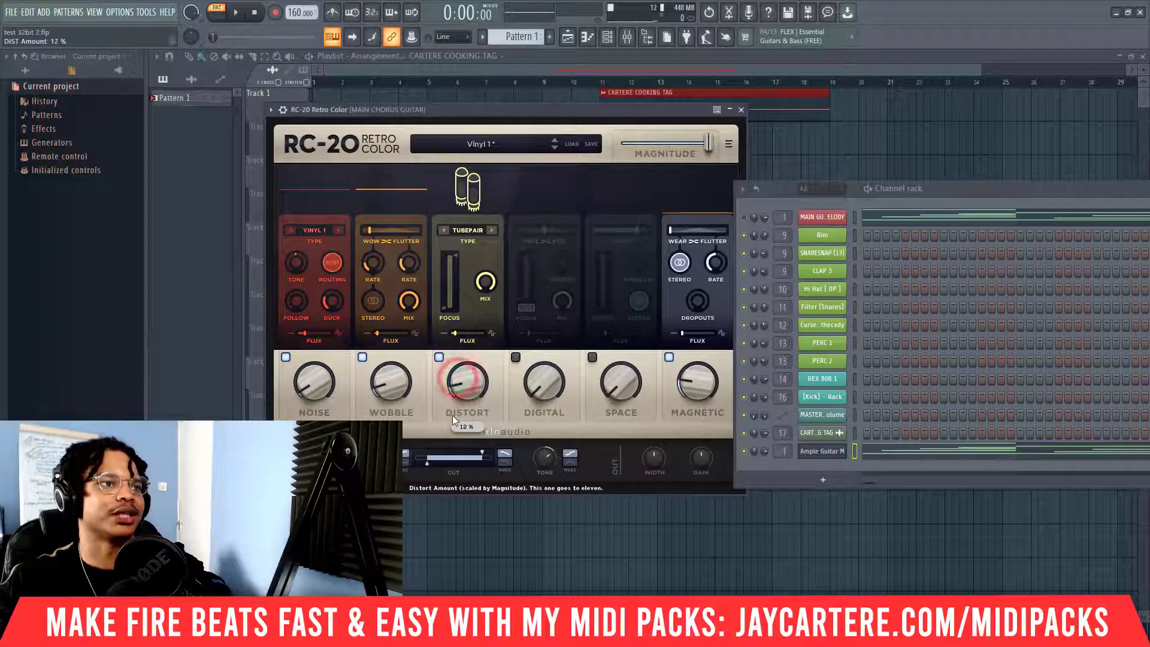
{"action": "left_click", "coordinate": [621, 377]}
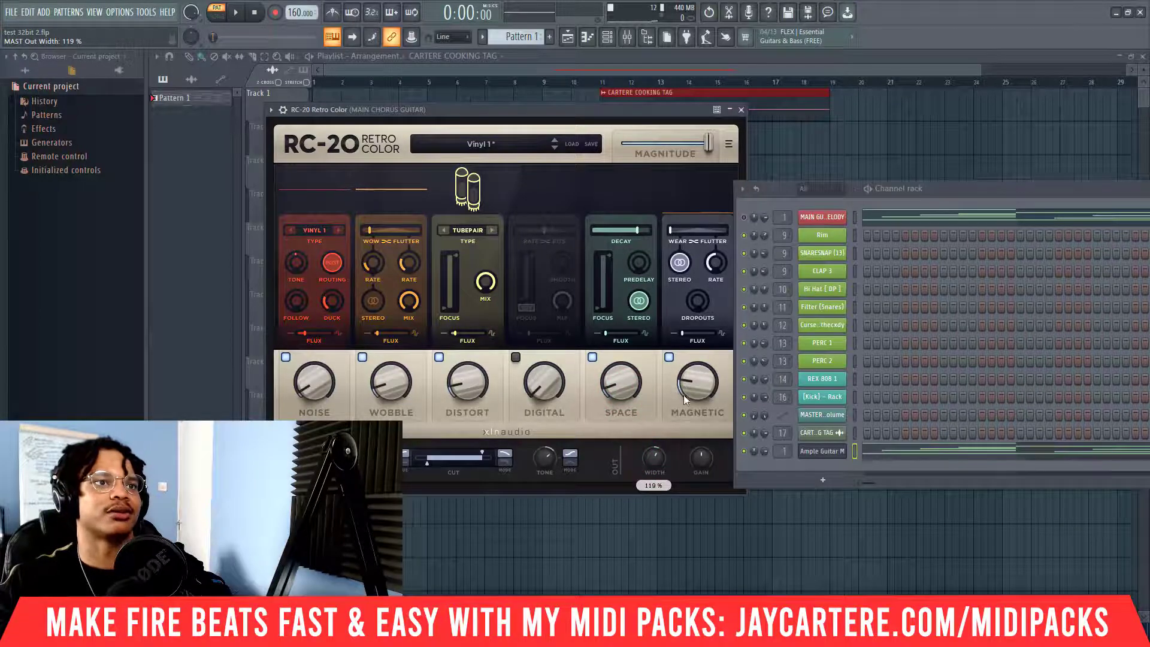
{"action": "left_click", "coordinate": [741, 109]}
Switch Ample Guitar M's playing technique from fingers to pick
{"action": "left_click_drag", "start_coordinate": [963, 187], "coordinate": [941, 221]}
{"action": "left_click", "coordinate": [436, 427]}
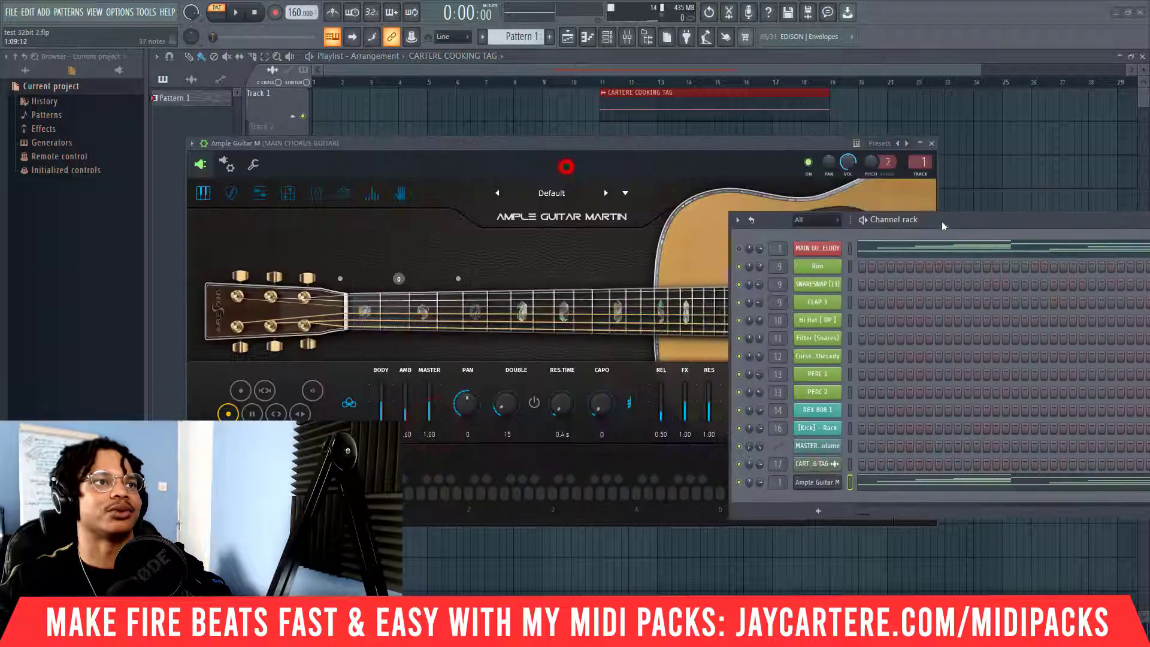
{"action": "left_click", "coordinate": [406, 198]}
{"action": "left_click", "coordinate": [423, 237]}
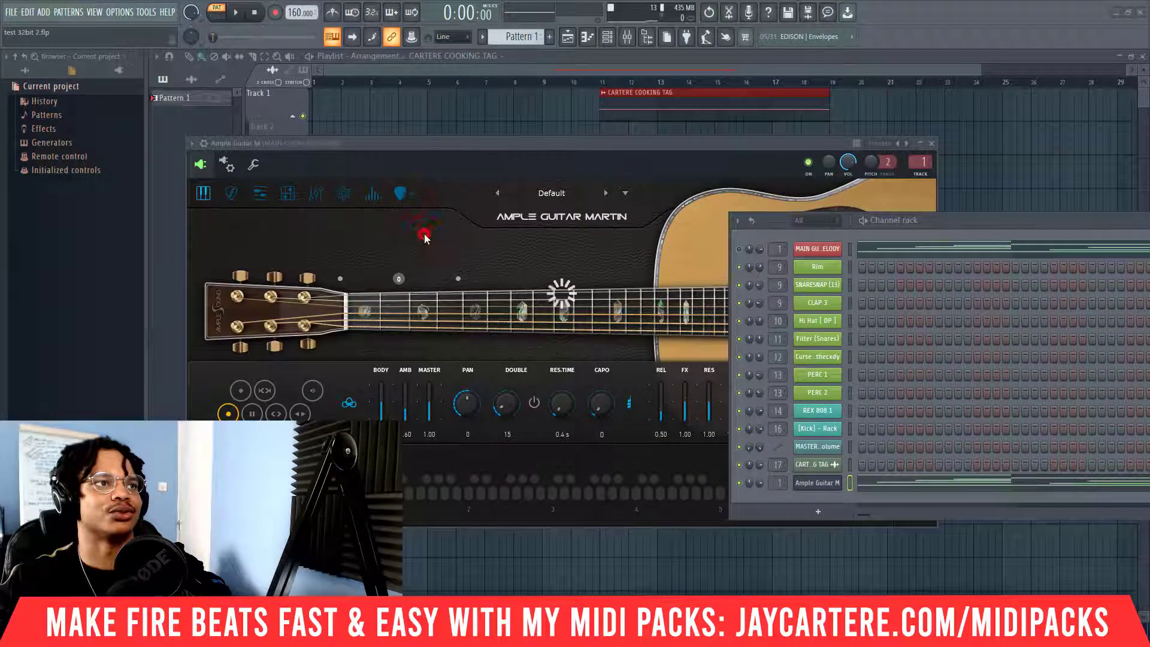
{"action": "left_click_drag", "start_coordinate": [742, 217], "coordinate": [958, 225]}
Turn on the first and last of Ample Guitar M's four playing-mode toggles beside the level sliders, and close the instrument
{"action": "left_click", "coordinate": [817, 392]}
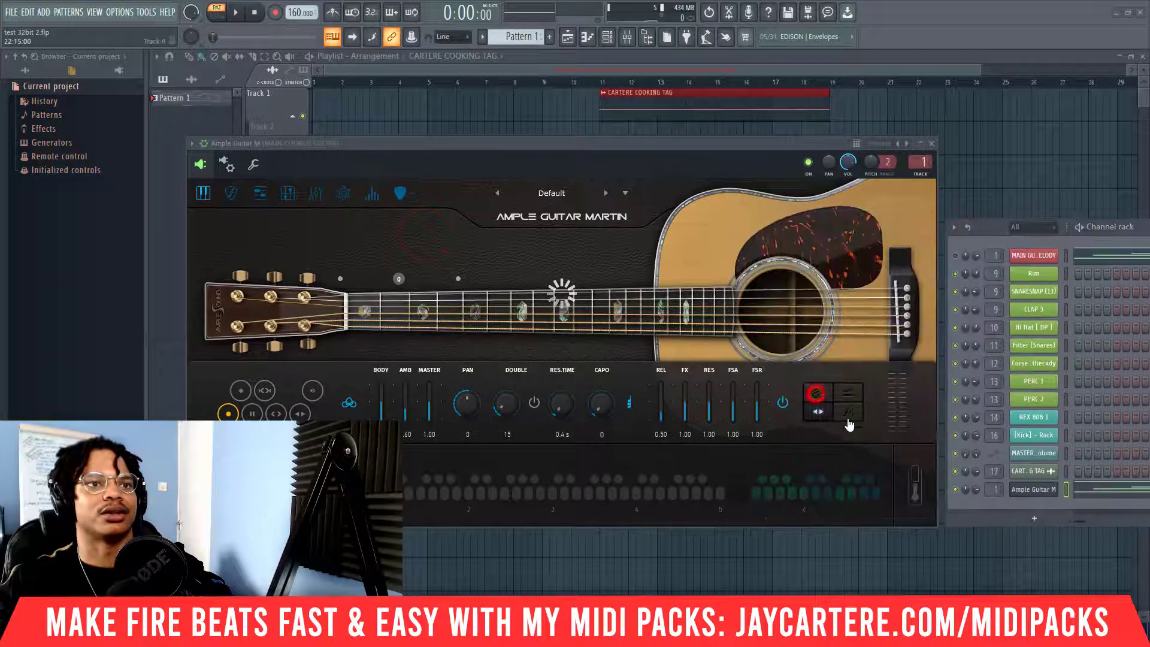
{"action": "left_click", "coordinate": [850, 413]}
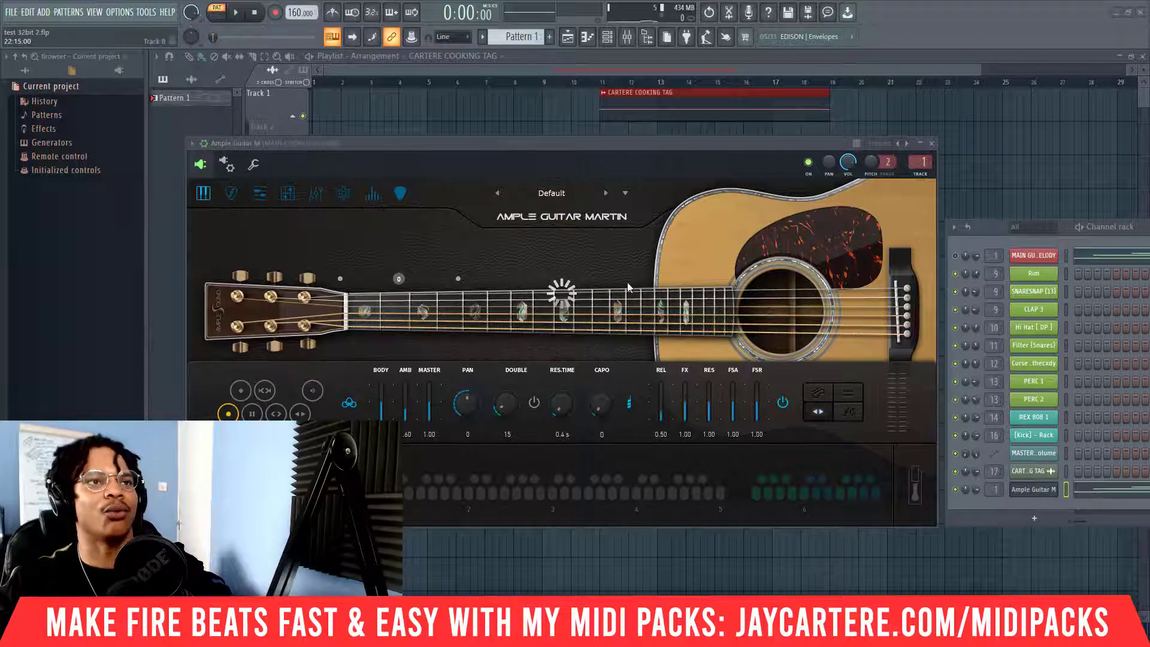
{"action": "left_click_drag", "start_coordinate": [661, 145], "coordinate": [608, 136]}
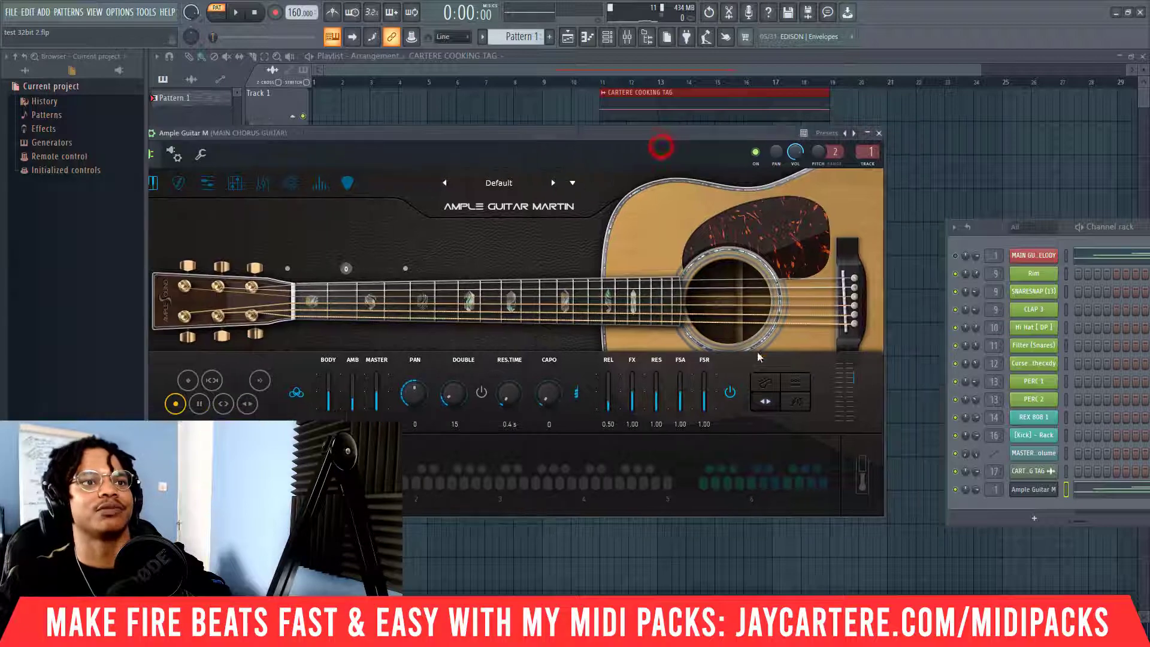
{"action": "left_click", "coordinate": [765, 382]}
{"action": "left_click", "coordinate": [797, 406]}
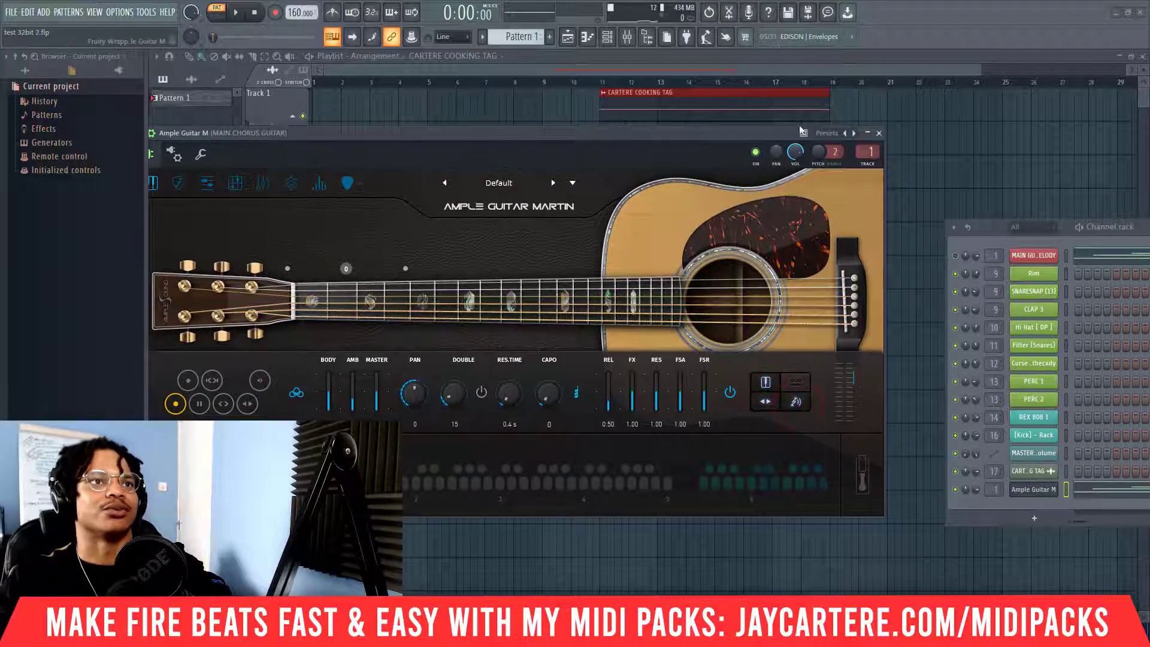
{"action": "left_click", "coordinate": [879, 133]}
Play the pattern with Ample Guitar M and bring up that channel's notes in the piano roll
{"action": "left_click_drag", "start_coordinate": [1056, 225], "coordinate": [366, 217]}
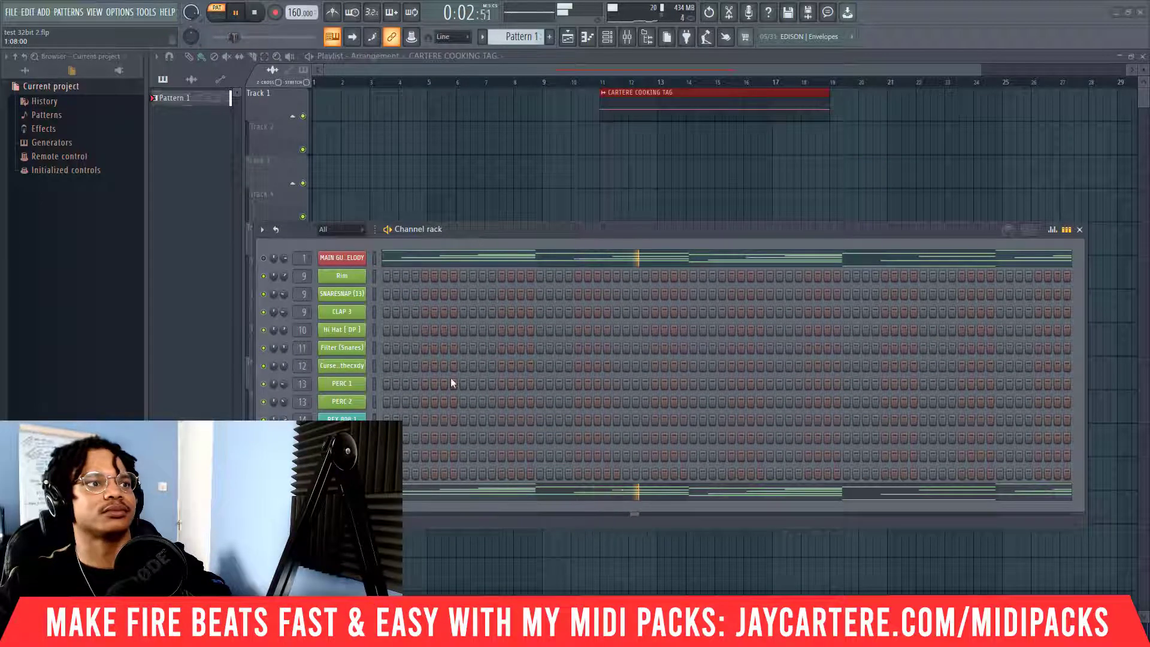
{"action": "right_click", "coordinate": [349, 491]}
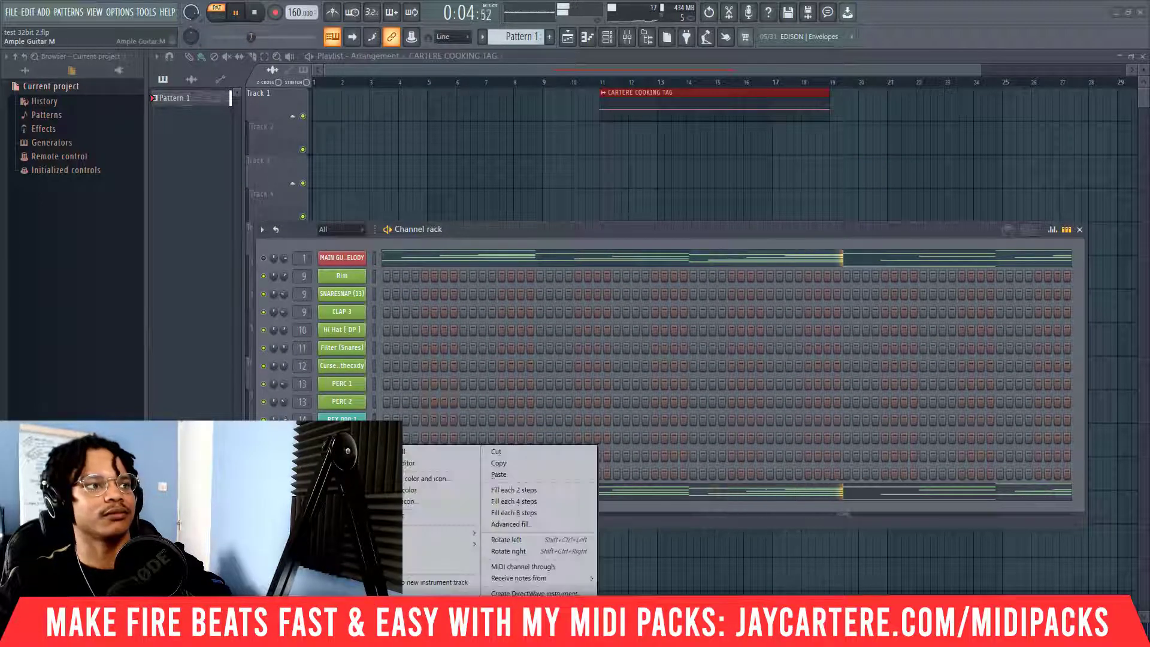
{"action": "left_click", "coordinate": [404, 455]}
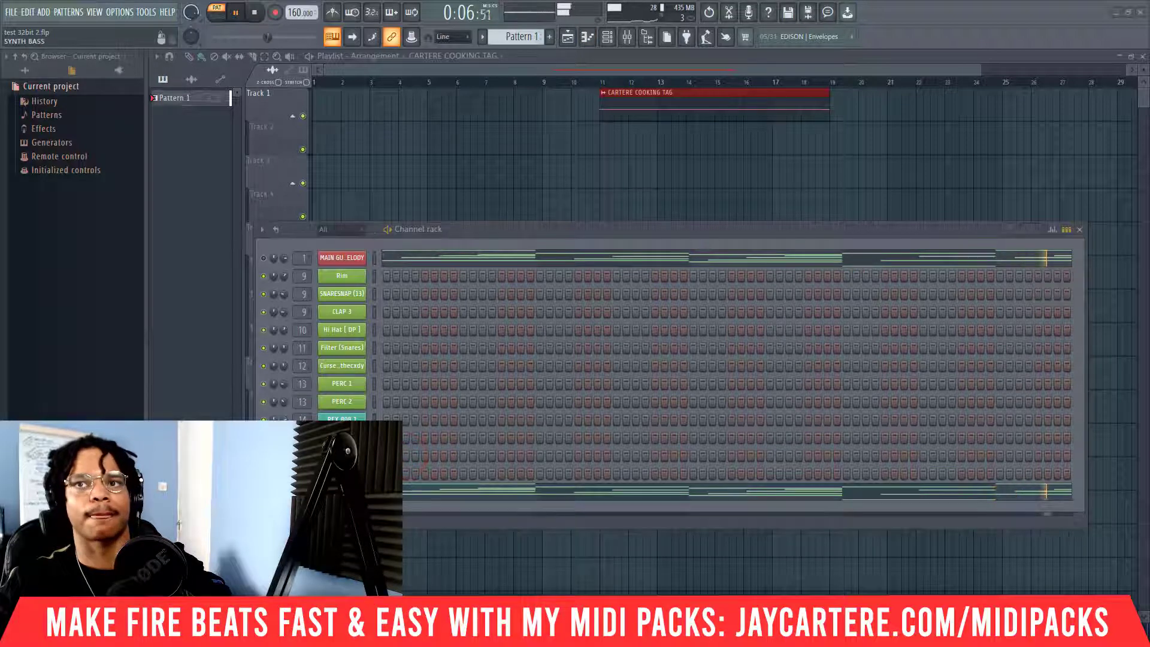
{"action": "left_click_drag", "start_coordinate": [1149, 137], "coordinate": [610, 138]}
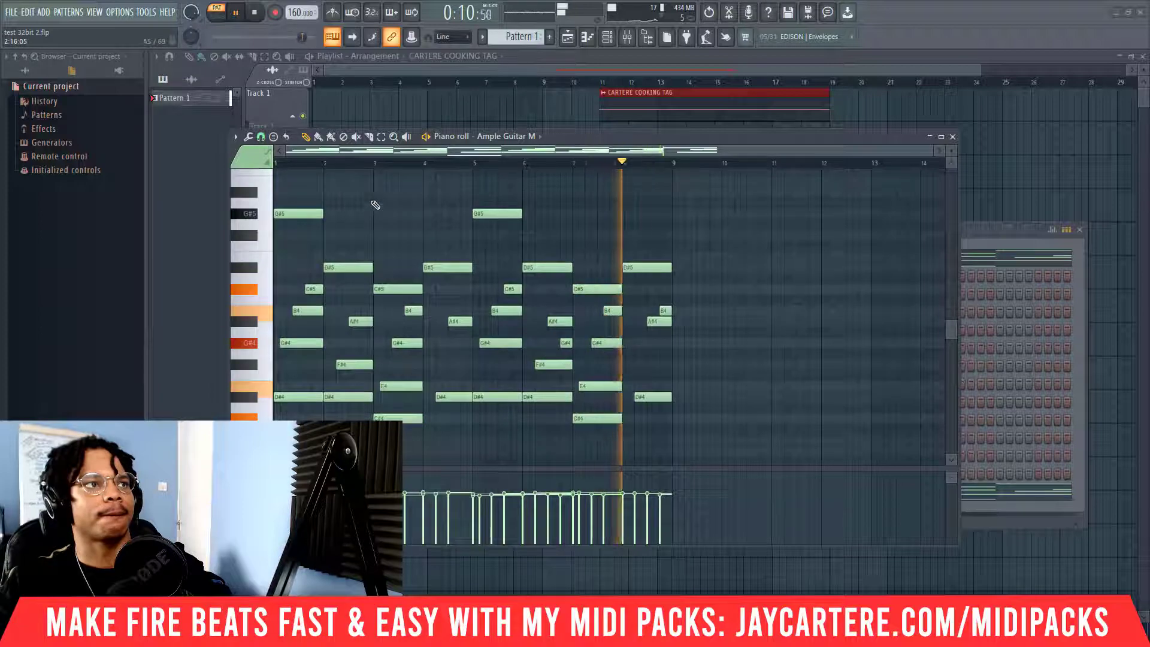
{"action": "key", "text": "space"}
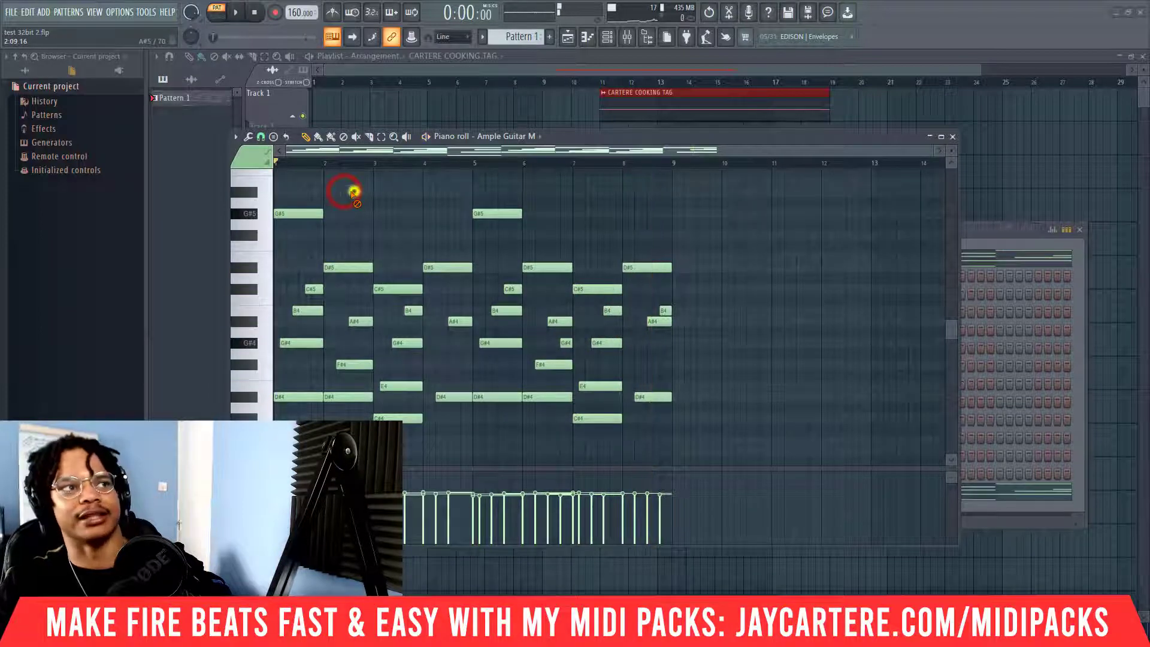
Try all the Ample Guitar M notes one octave lower in playback, then raise them back by an octave
{"action": "key", "text": "ctrl+a"}
{"action": "key", "text": "ctrl+Down"}
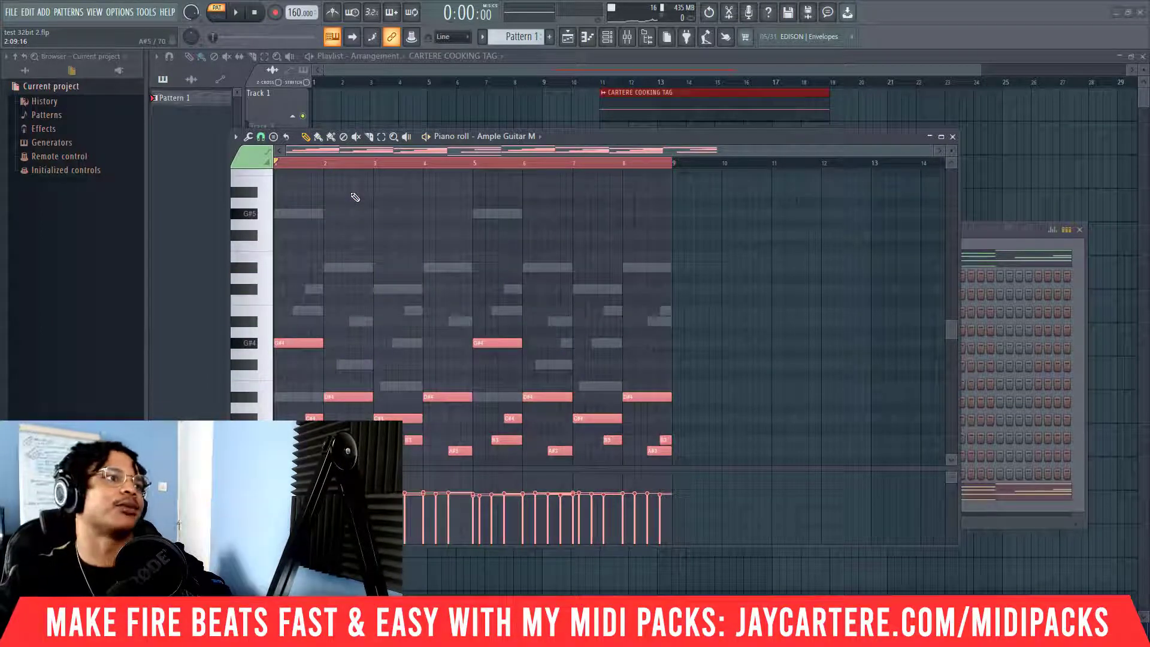
{"action": "key", "text": "space"}
{"action": "scroll", "coordinate": [355, 203], "scroll_direction": "down", "scroll_amount": 3}
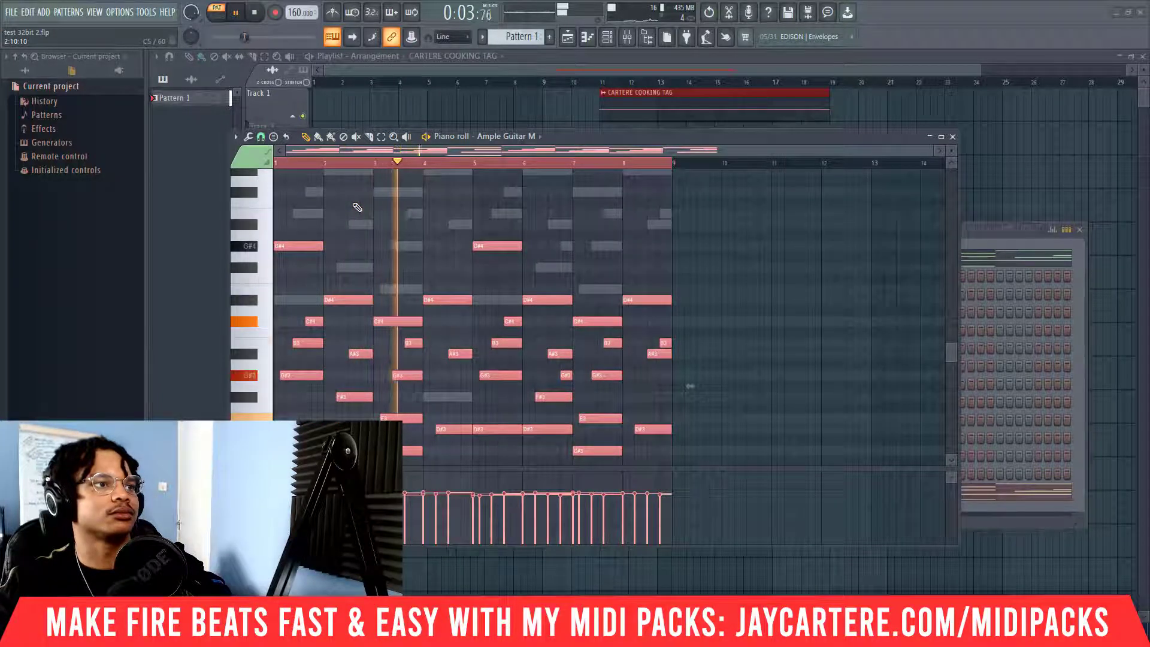
{"action": "key", "text": "space"}
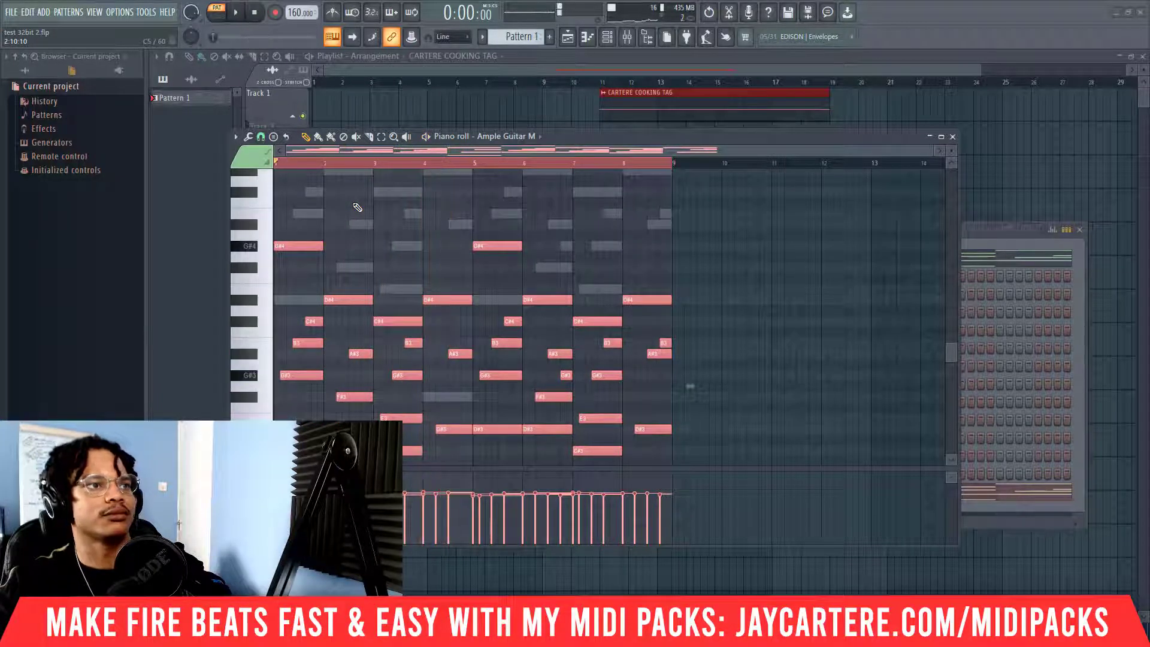
{"action": "key", "text": "ctrl+Up"}
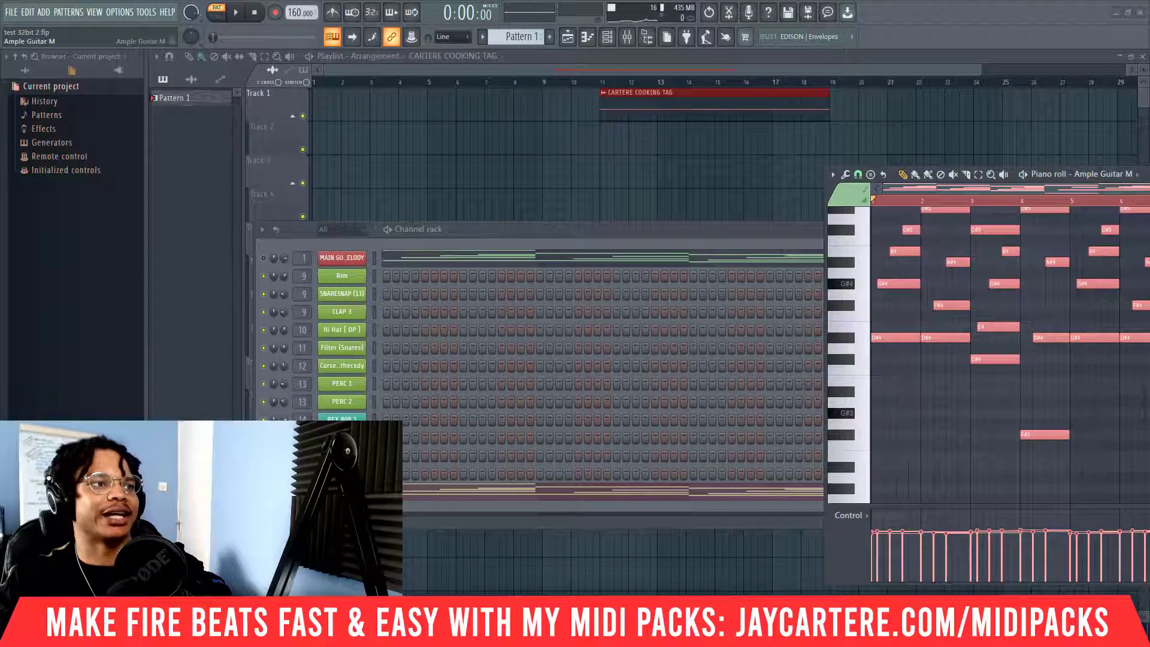
Reopen Ample Guitar M, clear the channel rack away from it, and set the playing technique to fingers
{"action": "key", "text": "alt+Tab"}
{"action": "left_click_drag", "start_coordinate": [478, 239], "coordinate": [726, 260]}
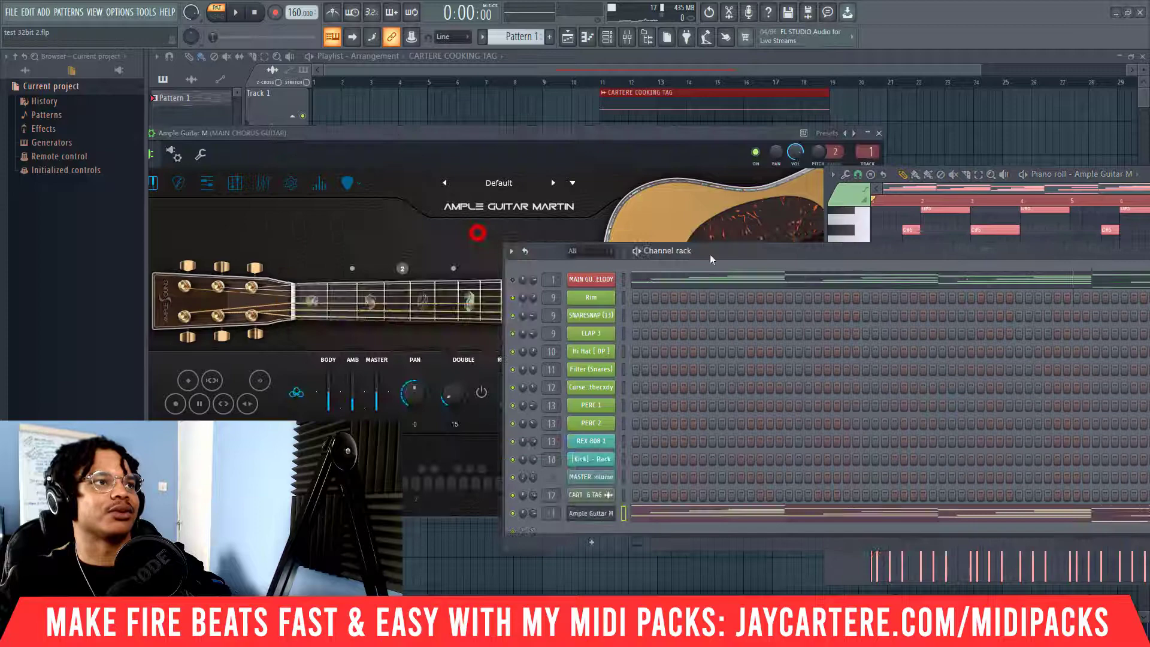
{"action": "left_click", "coordinate": [358, 182]}
{"action": "left_click", "coordinate": [363, 229]}
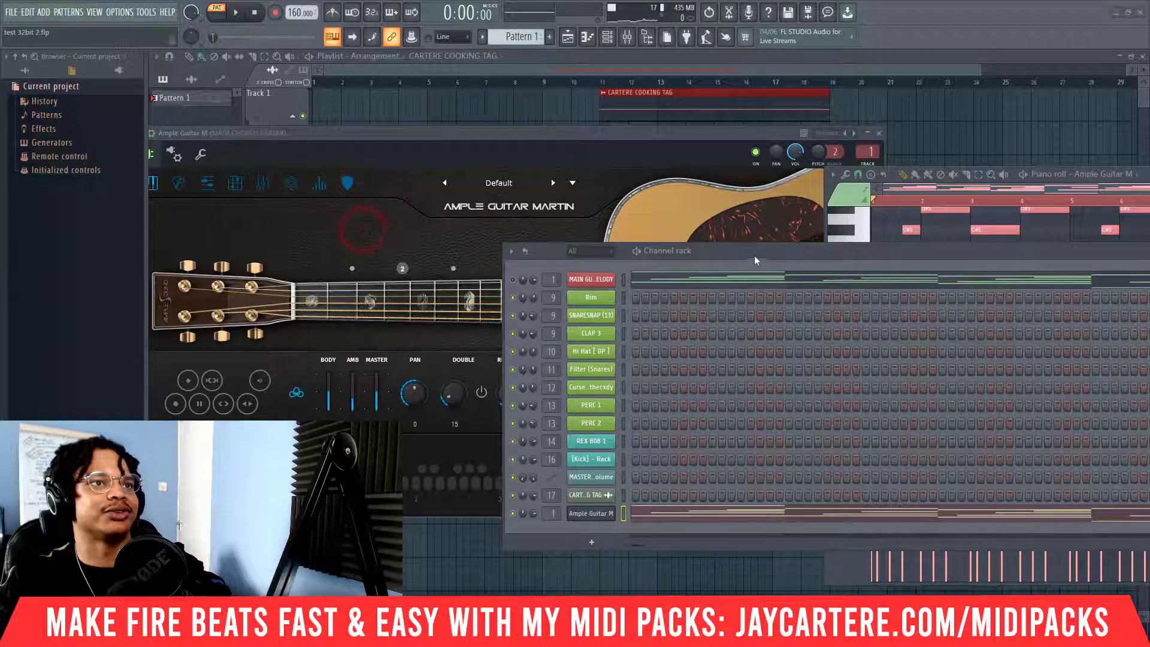
{"action": "left_click_drag", "start_coordinate": [756, 260], "coordinate": [383, 206]}
{"action": "left_click_drag", "start_coordinate": [772, 203], "coordinate": [704, 435]}
{"action": "left_click", "coordinate": [349, 183]}
{"action": "left_click", "coordinate": [366, 195]}
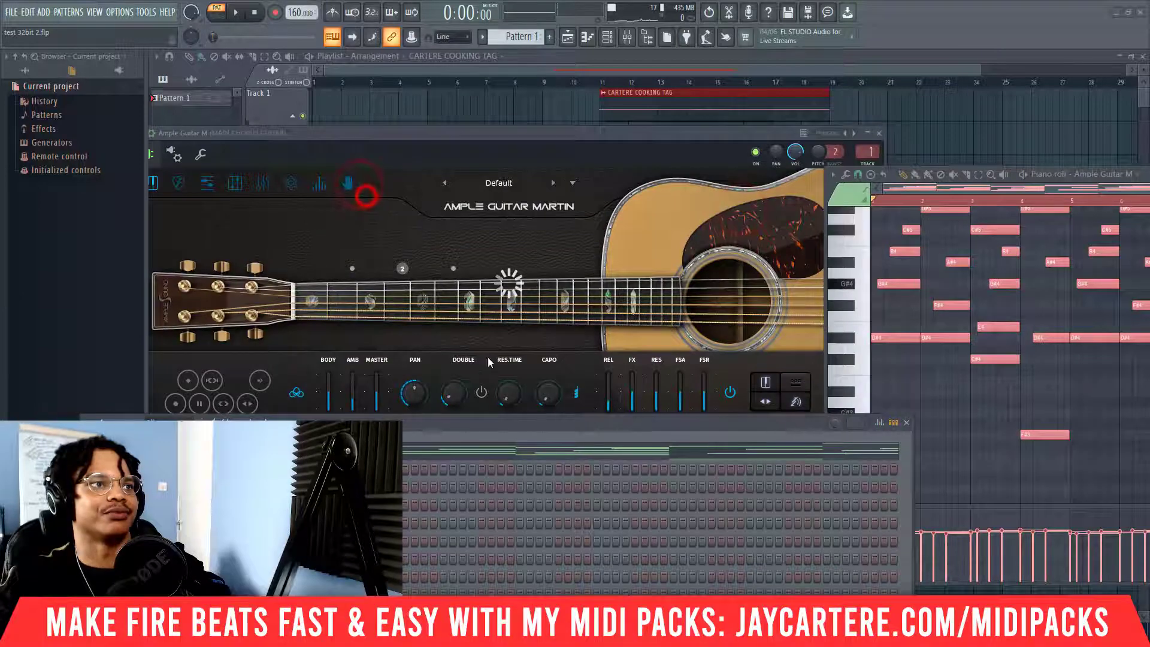
Move the channel rack clear of Ample Guitar M, switch its playing technique to pick, and briefly play the pattern
{"action": "left_click_drag", "start_coordinate": [445, 421], "coordinate": [1075, 327]}
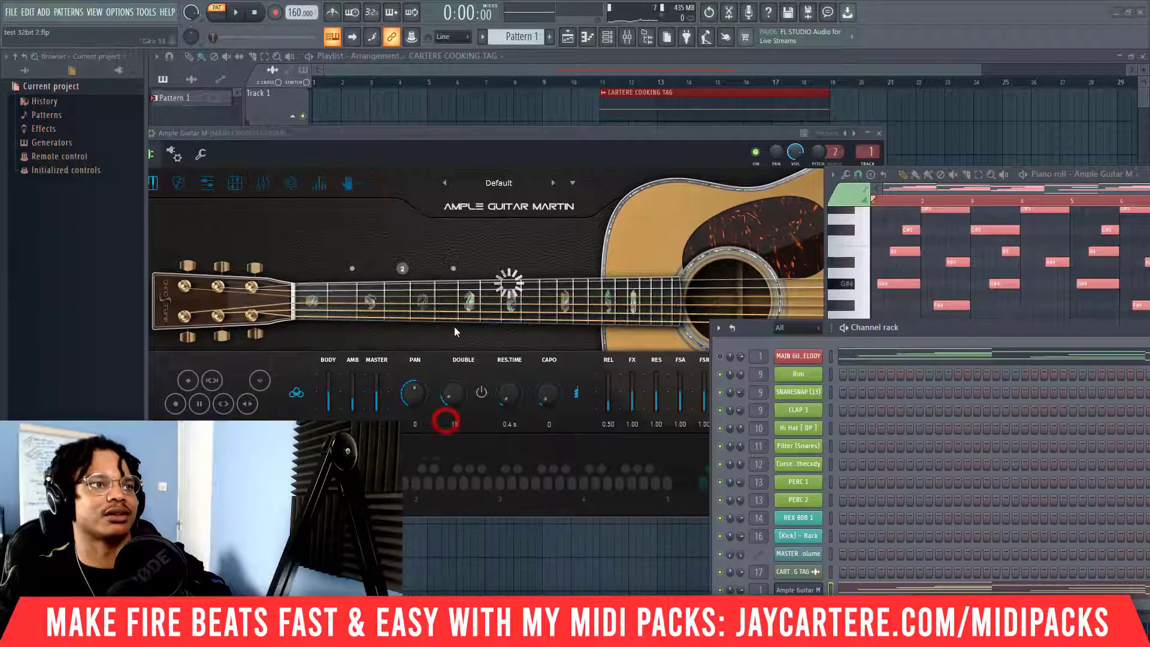
{"action": "left_click", "coordinate": [359, 184]}
{"action": "left_click", "coordinate": [368, 224]}
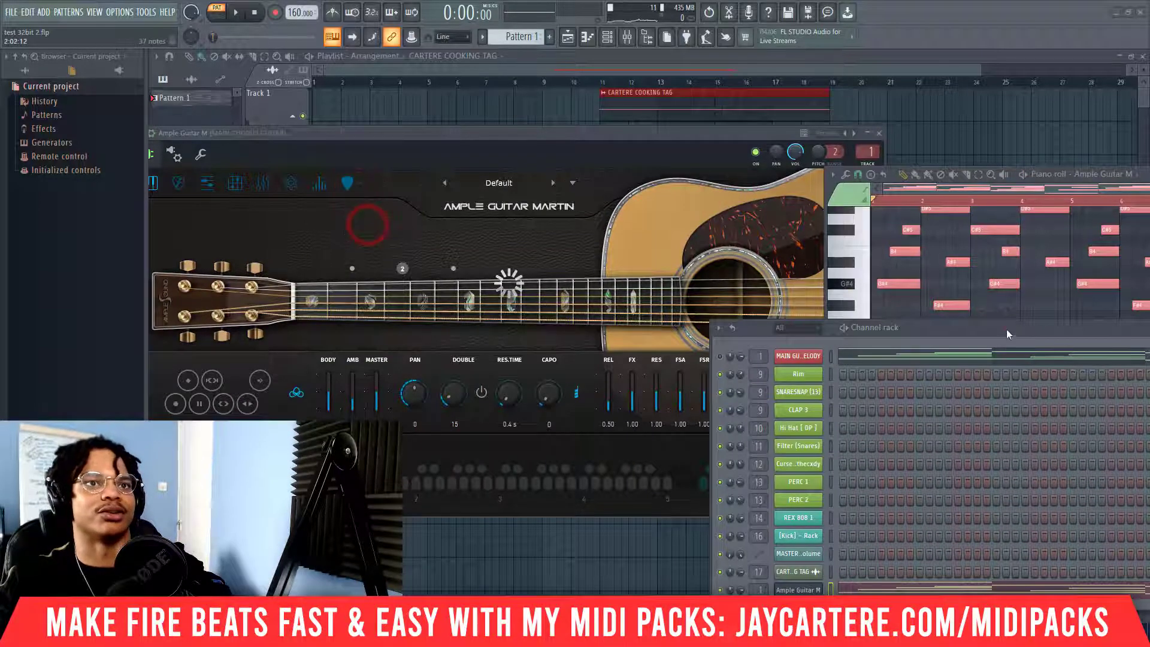
{"action": "left_click_drag", "start_coordinate": [1006, 333], "coordinate": [163, 317]}
{"action": "key", "text": "space"}
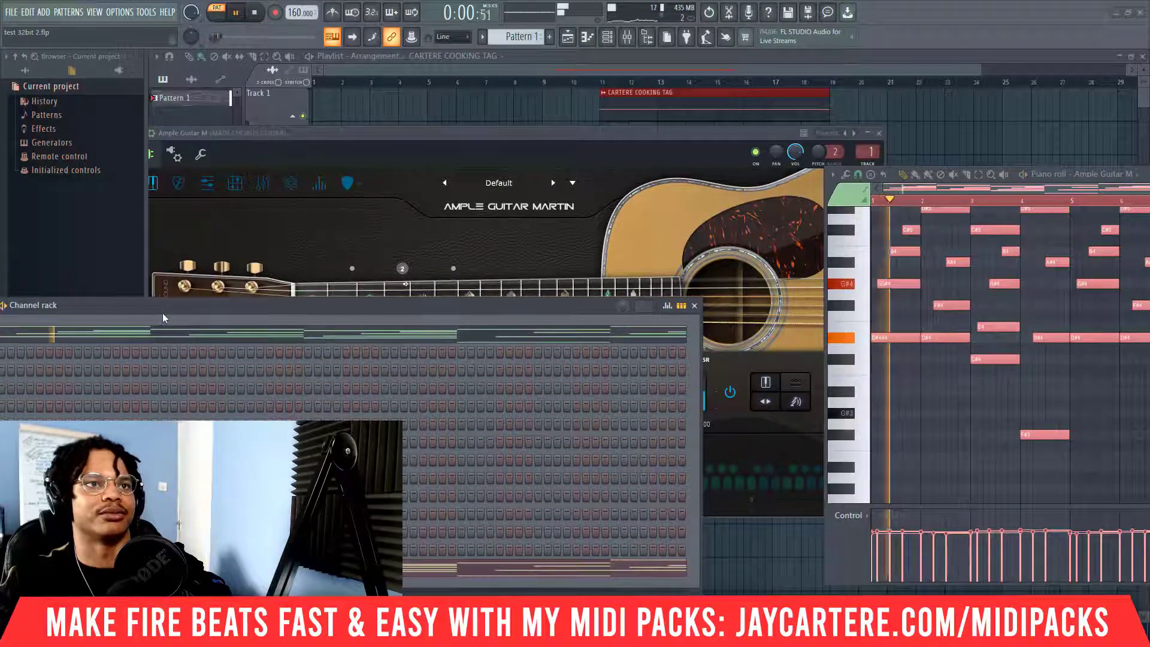
{"action": "key", "text": "space"}
Step through Ample Guitar M's presets back to Default and play the pattern with the channel rack moved clear
{"action": "left_click_drag", "start_coordinate": [372, 318], "coordinate": [847, 313]}
{"action": "left_click", "coordinate": [552, 182]}
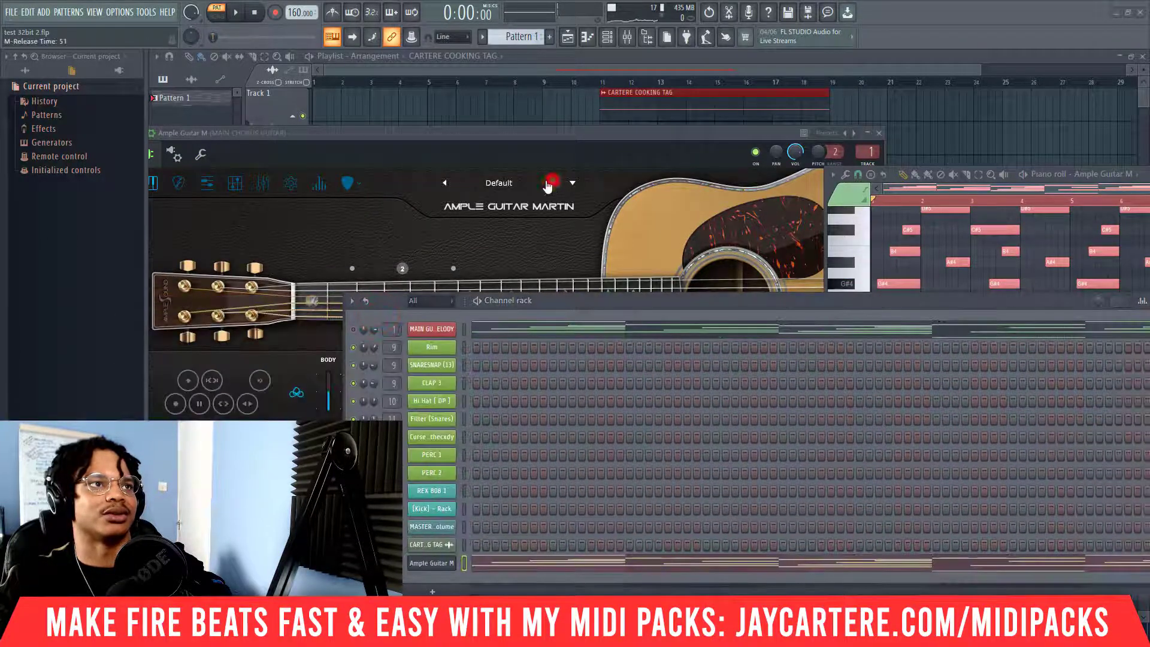
{"action": "left_click", "coordinate": [444, 183]}
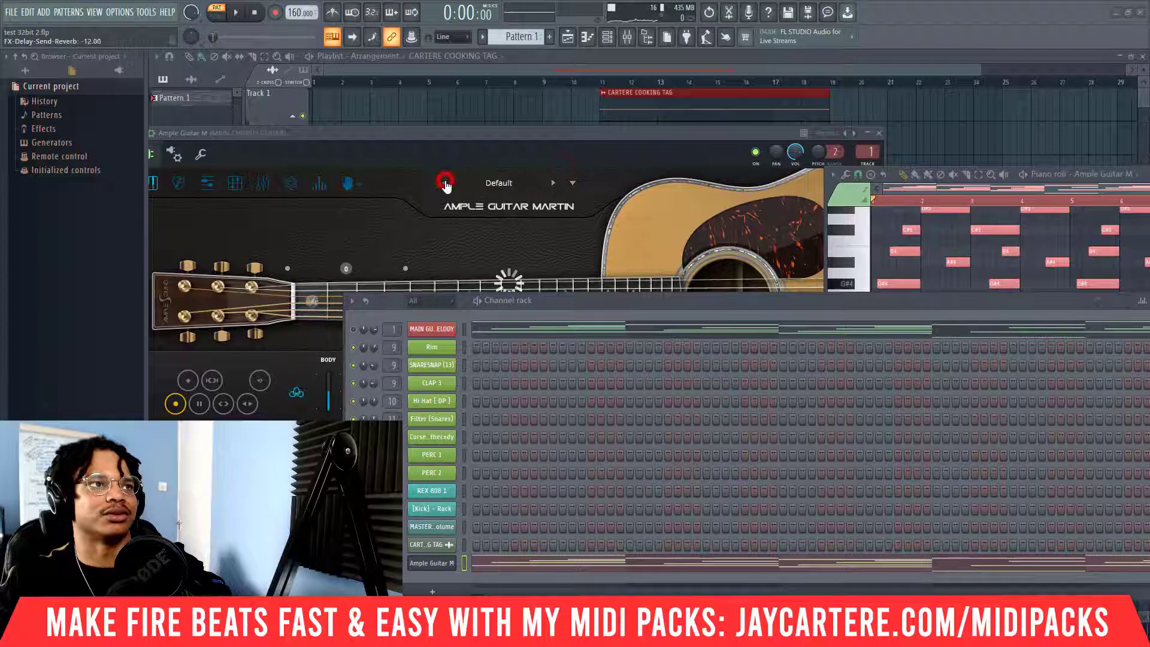
{"action": "left_click", "coordinate": [676, 304]}
{"action": "key", "text": "space"}
{"action": "left_click_drag", "start_coordinate": [676, 324], "coordinate": [583, 447]}
{"action": "key", "text": "space"}
Set Ample Guitar M's technique to pick, turn on the first playing-mode toggle beside the level sliders, and play the pattern
{"action": "left_click", "coordinate": [361, 185]}
{"action": "left_click", "coordinate": [368, 226]}
{"action": "left_click", "coordinate": [764, 381]}
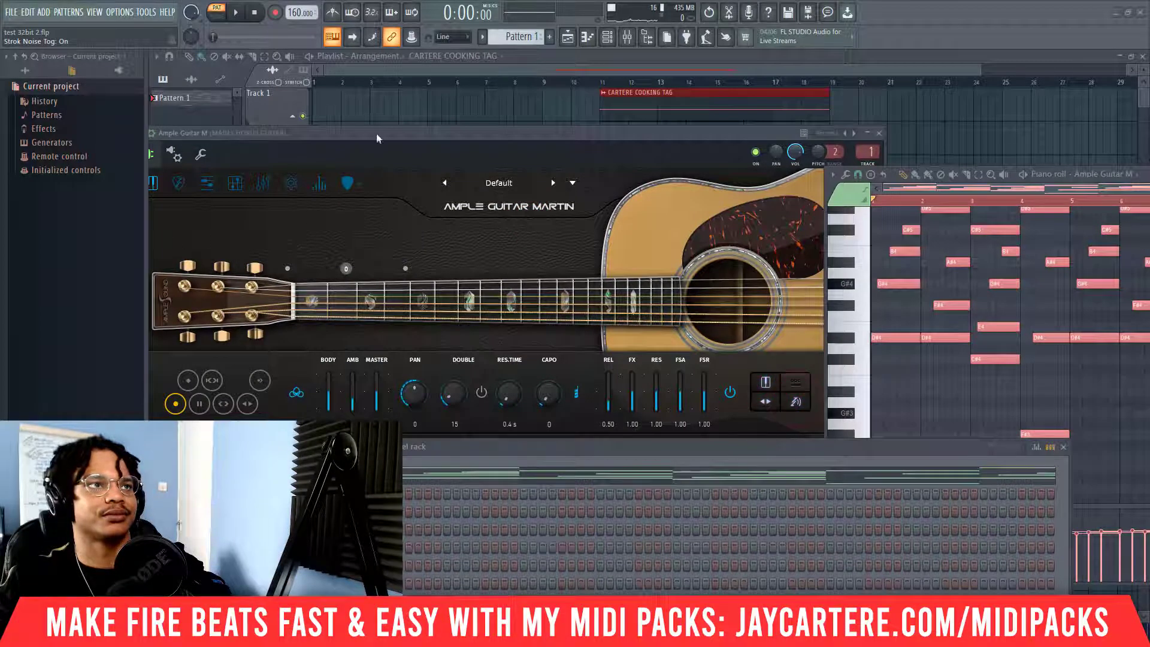
{"action": "left_click", "coordinate": [237, 13]}
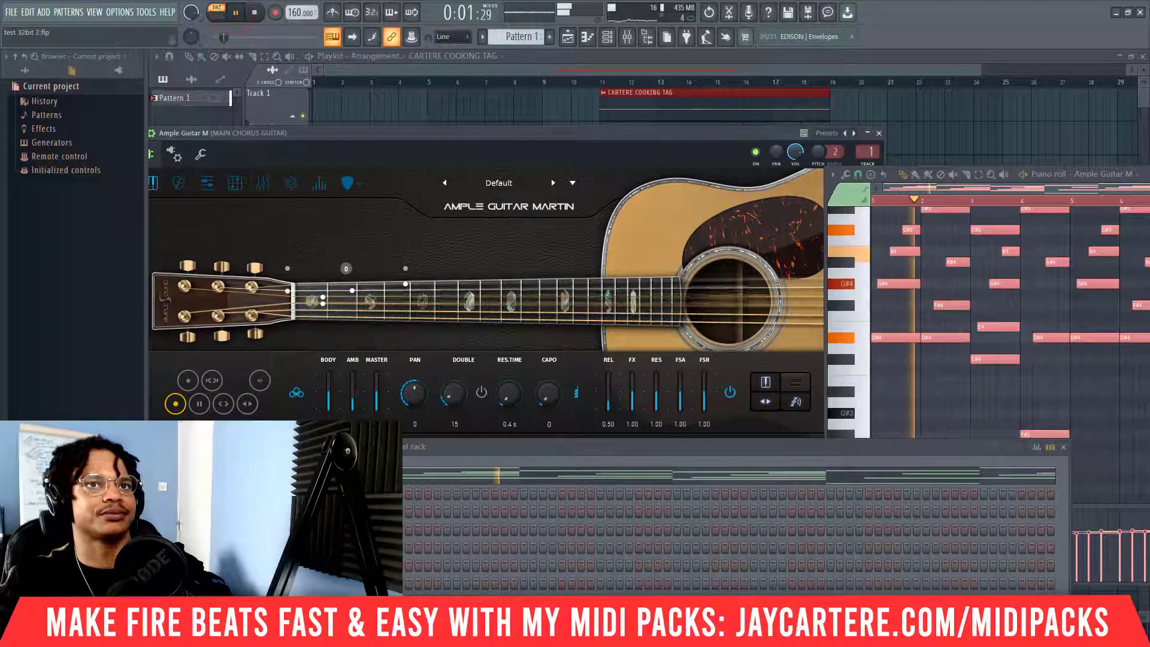
Deselect the Ample Guitar M notes in the piano roll, and close both the piano roll and the instrument
{"action": "left_click_drag", "start_coordinate": [1113, 175], "coordinate": [545, 104]}
{"action": "key", "text": "space"}
{"action": "left_click", "coordinate": [643, 331]}
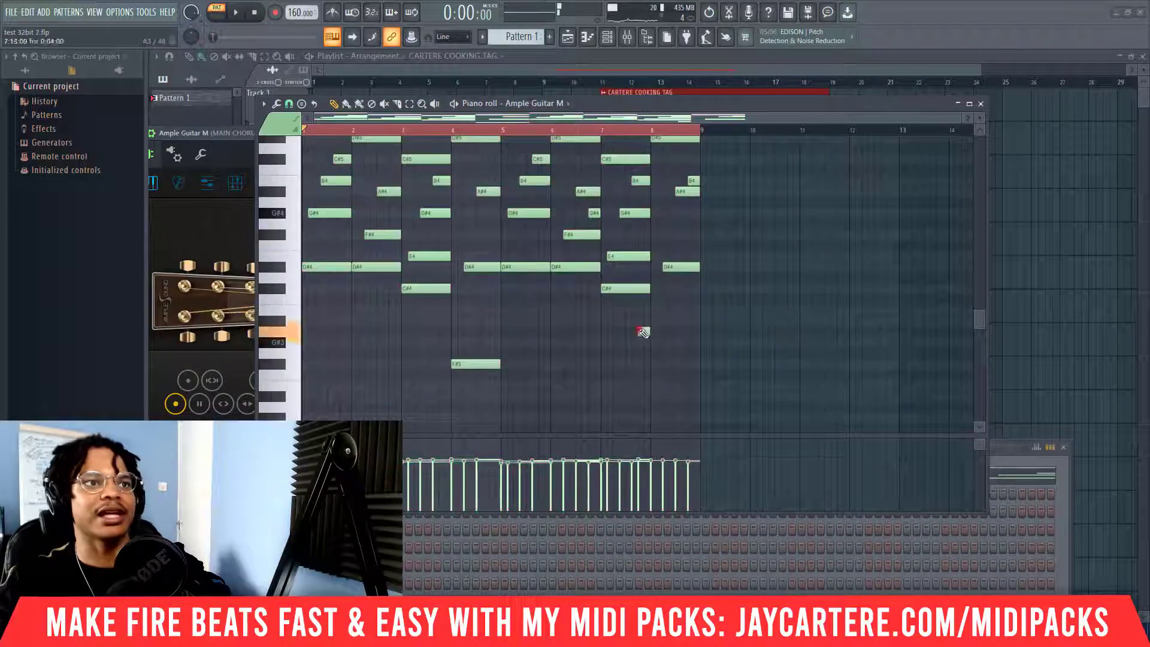
{"action": "left_click", "coordinate": [982, 105]}
{"action": "left_click", "coordinate": [857, 451]}
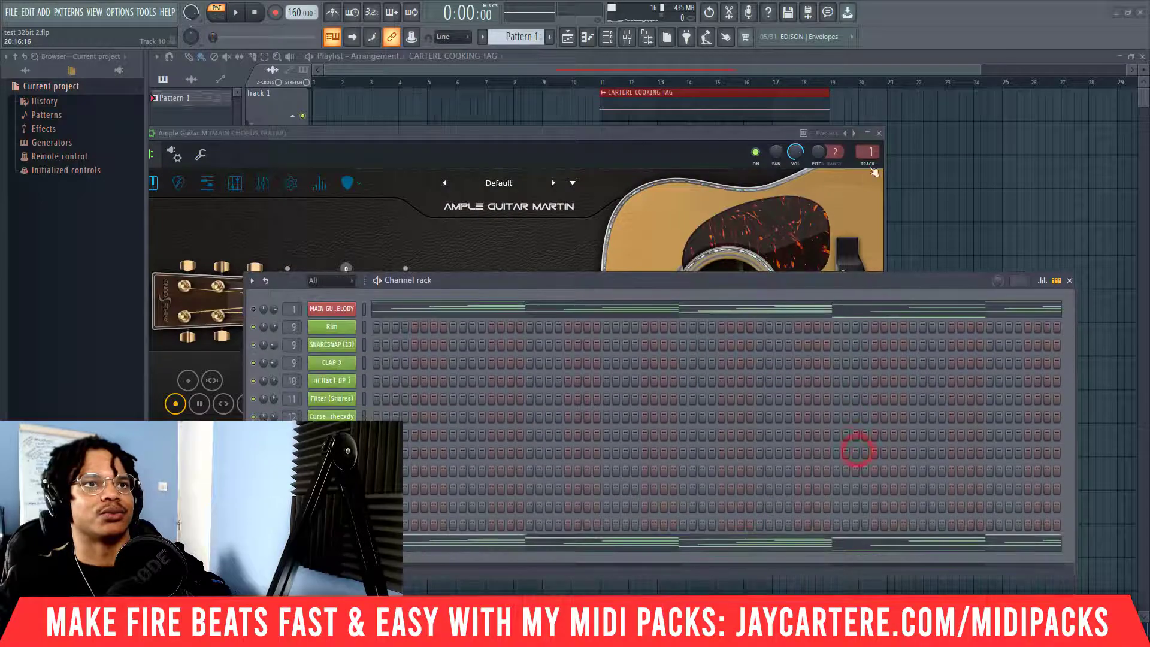
{"action": "left_click", "coordinate": [879, 133]}
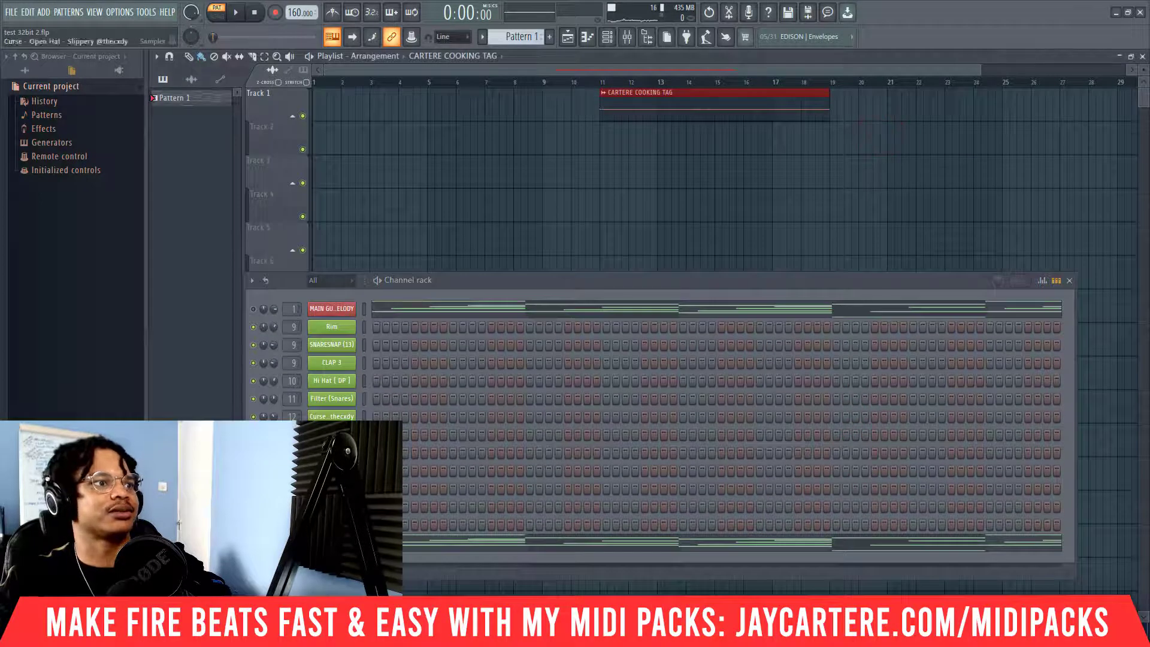
{"action": "left_click", "coordinate": [331, 542]}
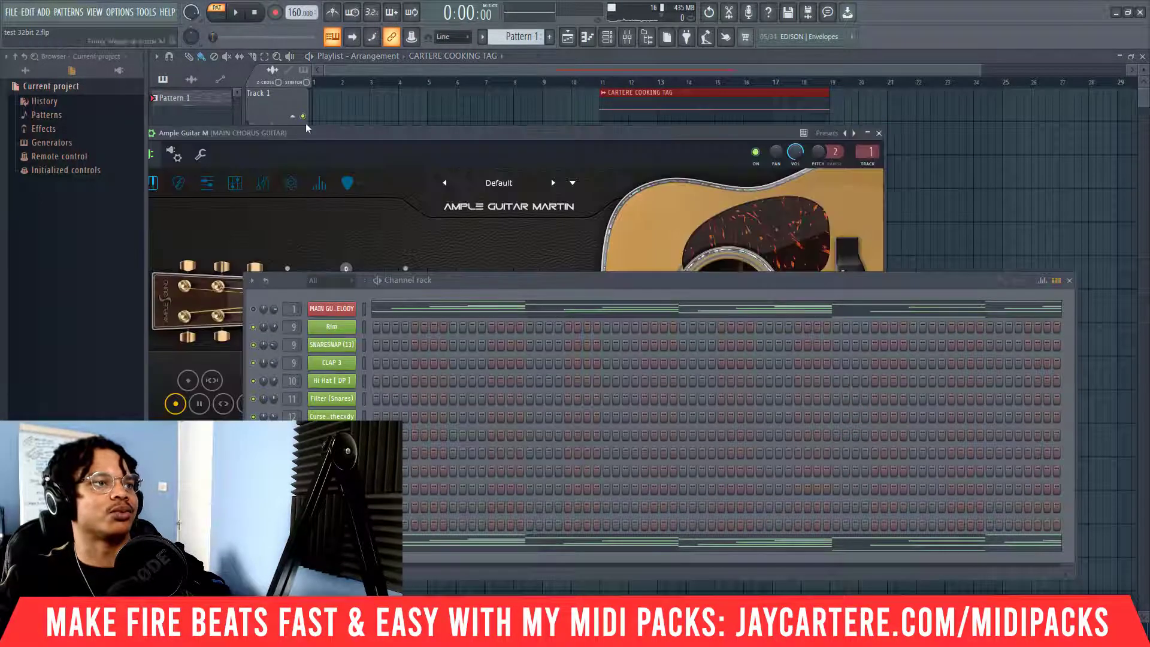
{"action": "left_click", "coordinate": [879, 134]}
{"action": "left_click", "coordinate": [327, 103]}
{"action": "left_click_drag", "start_coordinate": [383, 112], "coordinate": [343, 111]}
{"action": "right_click", "coordinate": [343, 110]}
{"action": "left_click", "coordinate": [191, 79]}
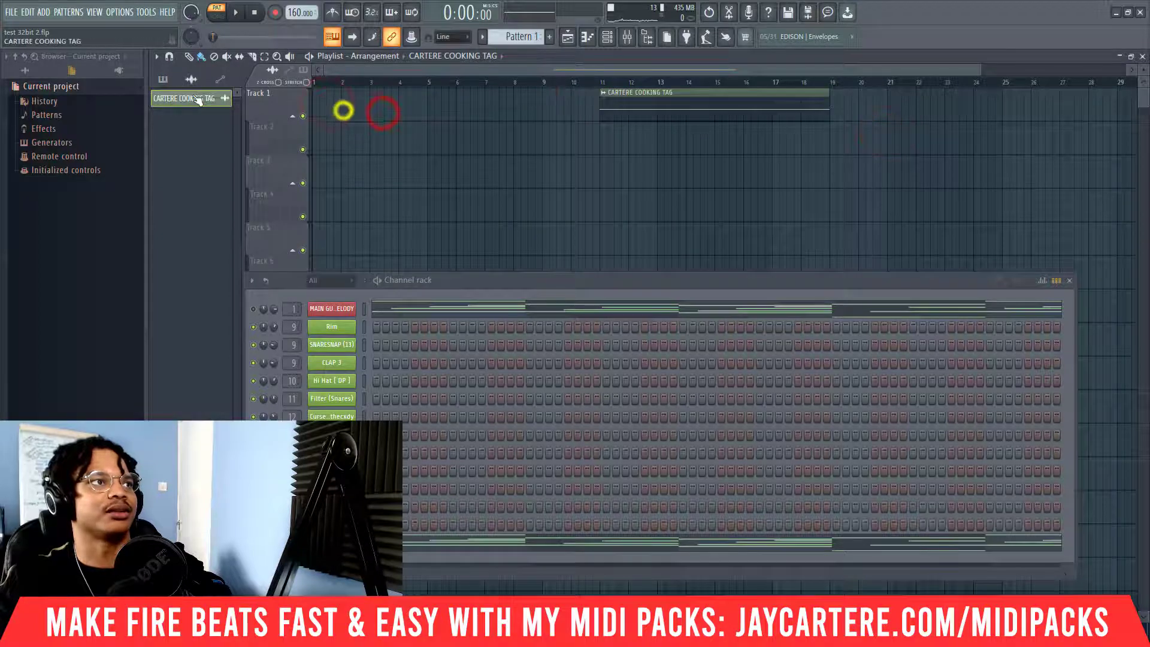
{"action": "left_click", "coordinate": [162, 79]}
{"action": "left_click", "coordinate": [320, 106]}
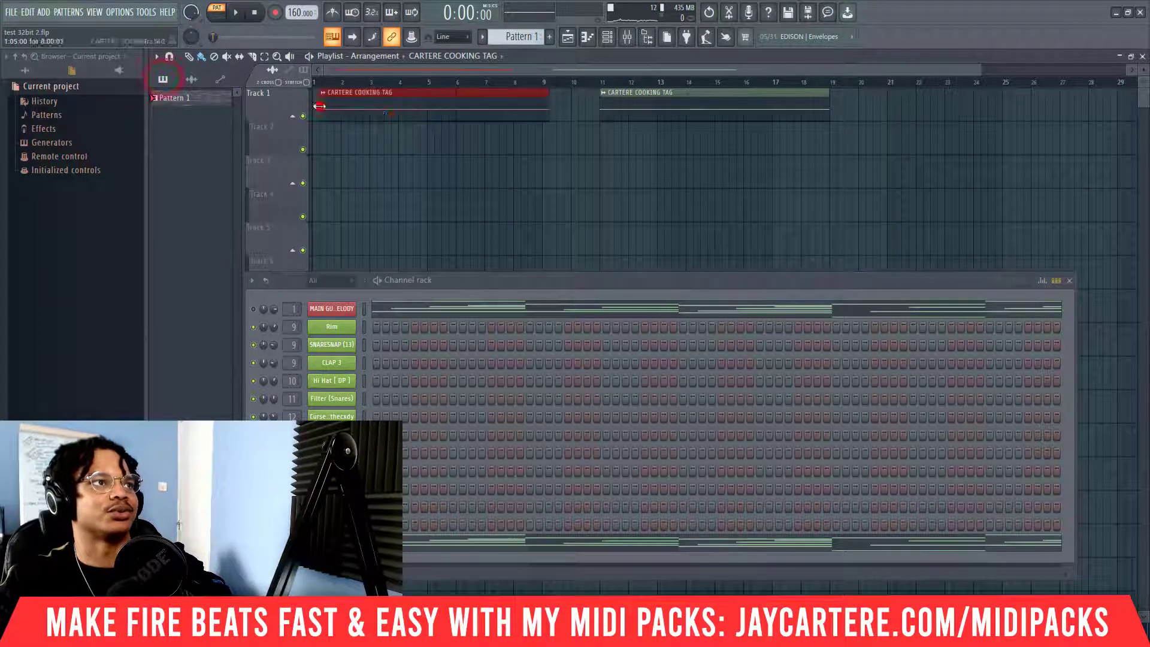
{"action": "right_click", "coordinate": [336, 103]}
Place the Pattern 1 clip at bar 1 on Track 1 of the playlist
{"action": "left_click", "coordinate": [171, 101]}
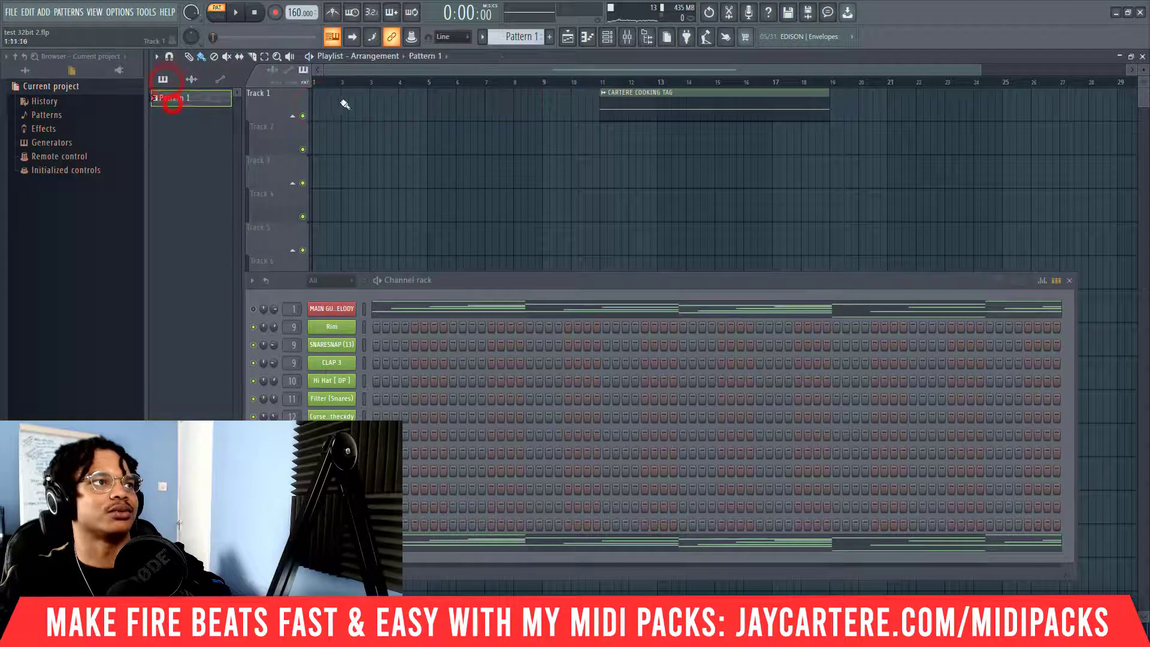
{"action": "left_click", "coordinate": [326, 105]}
{"action": "left_click", "coordinate": [425, 117]}
Delete the CARTERE COOKING TAG clip at bar 11 and consolidate the eight-bar Pattern 1 clip into audio
{"action": "right_click", "coordinate": [543, 81]}
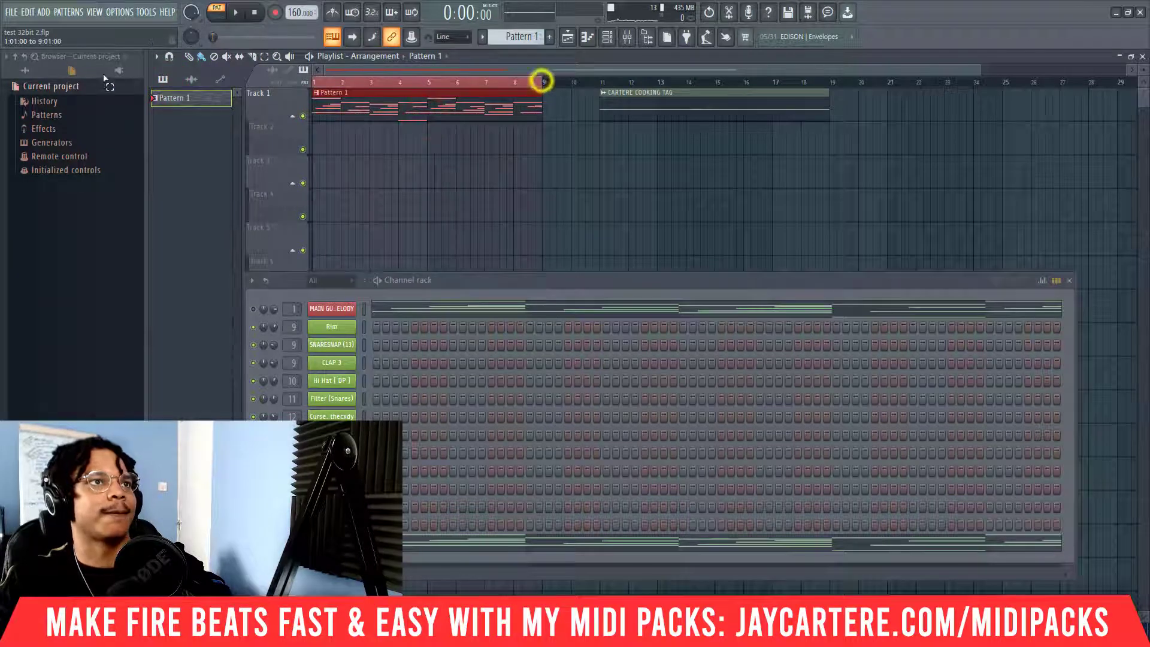
{"action": "right_click", "coordinate": [634, 113]}
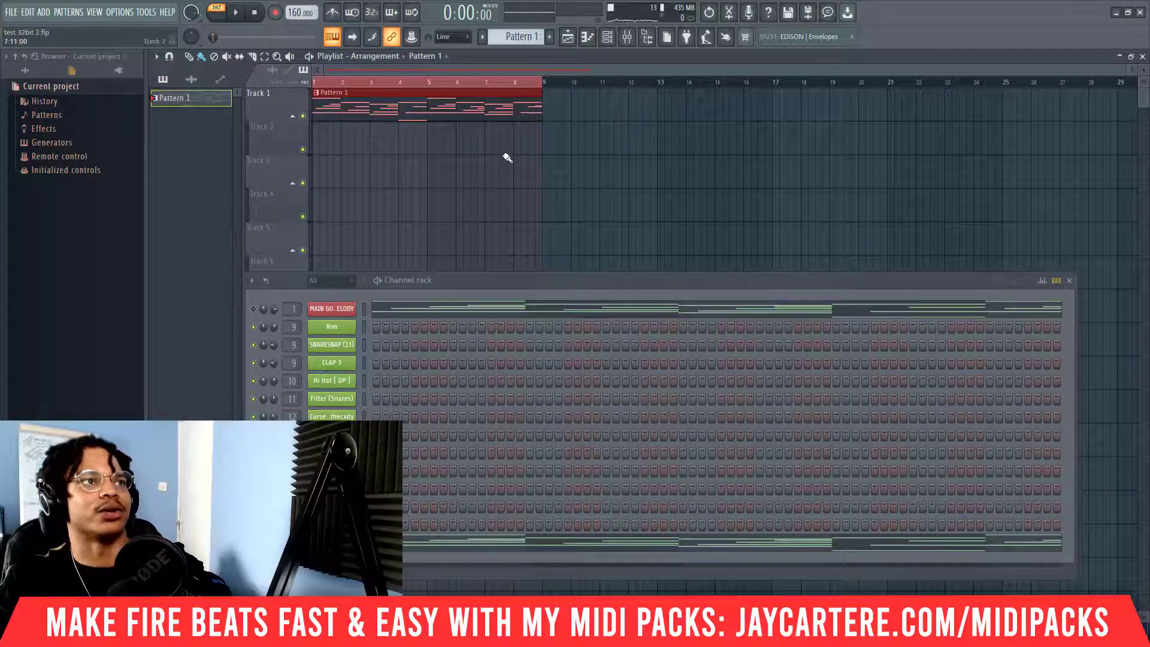
{"action": "left_click_drag", "start_coordinate": [509, 153], "coordinate": [423, 120]}
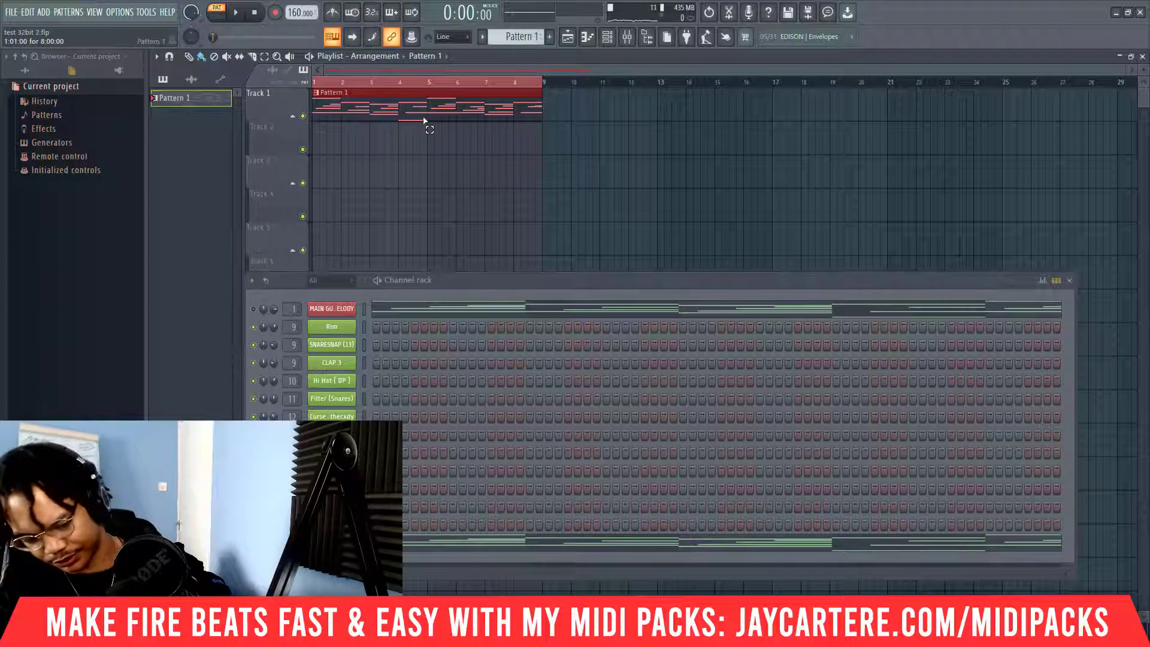
{"action": "key", "text": "ctrl+alt+c"}
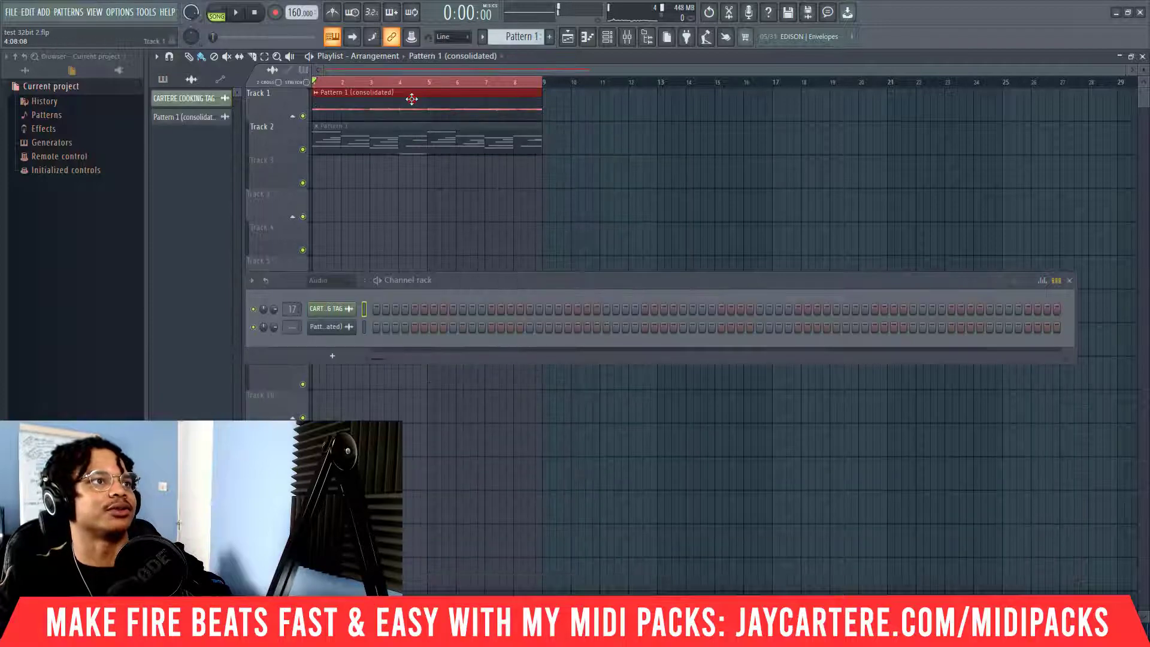
Normalize the consolidated Pattern 1 audio clip and set its declicking mode to Crossfade (bleeding)
{"action": "double_click", "coordinate": [412, 99]}
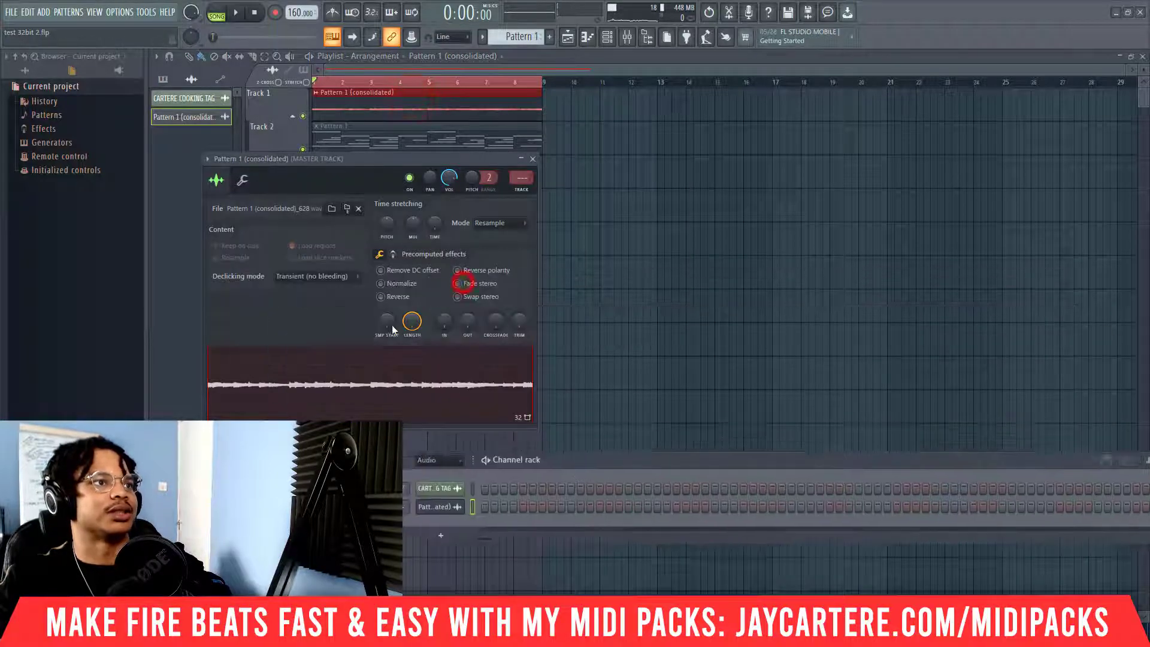
{"action": "left_click", "coordinate": [396, 284]}
{"action": "left_click", "coordinate": [337, 276]}
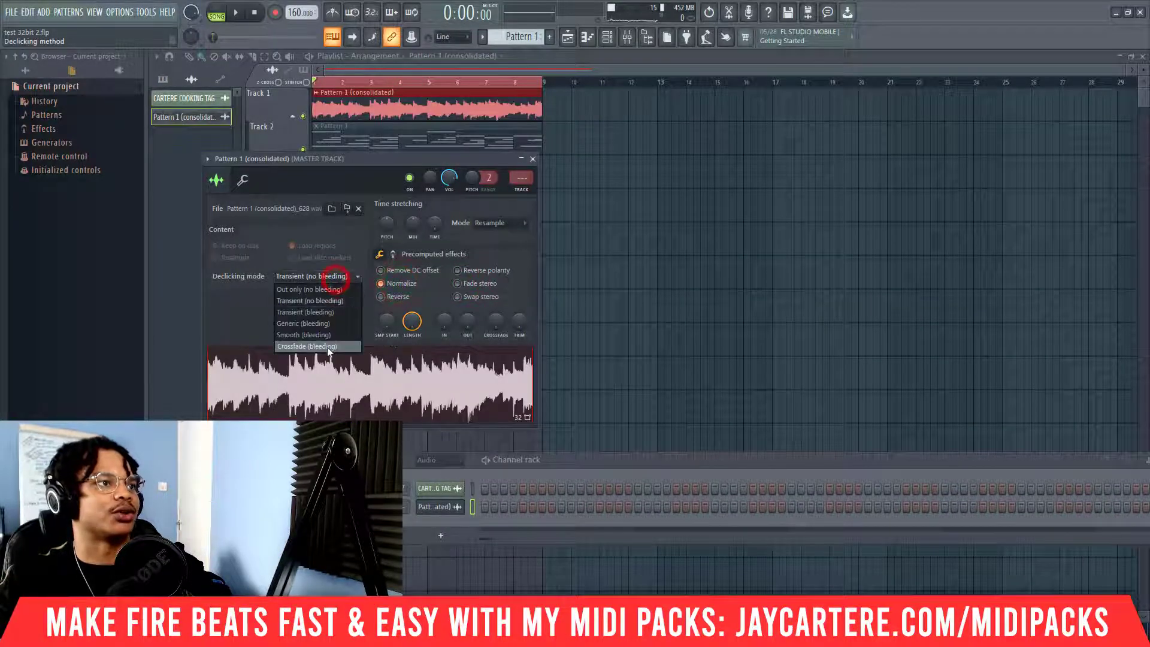
{"action": "left_click", "coordinate": [324, 346]}
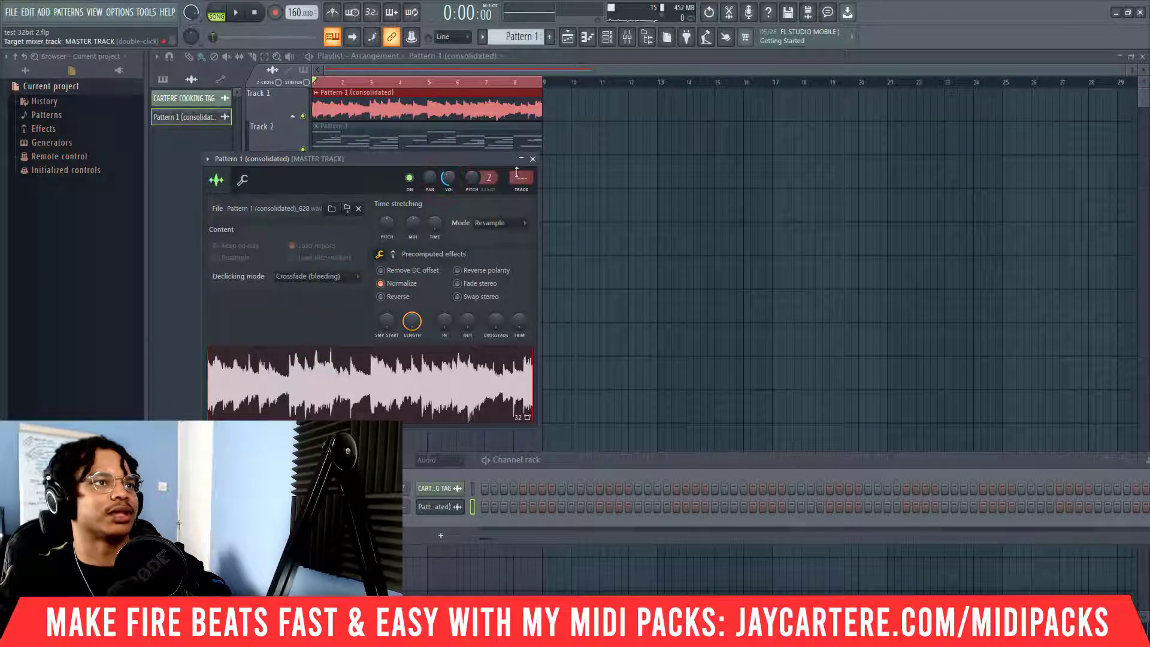
Route the consolidated clip to mixer track 1 and lower its time-stretching pitch
{"action": "left_click_drag", "start_coordinate": [521, 178], "coordinate": [521, 172]}
{"action": "left_click_drag", "start_coordinate": [390, 224], "coordinate": [390, 264]}
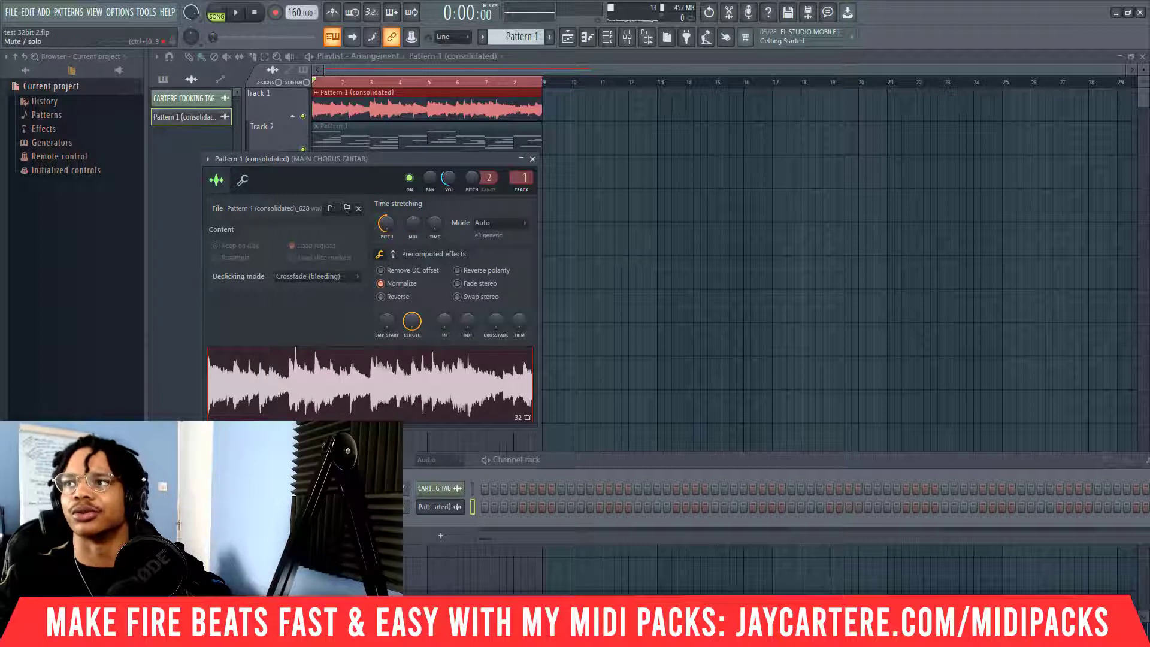
{"action": "left_click_drag", "start_coordinate": [383, 159], "coordinate": [487, 137]}
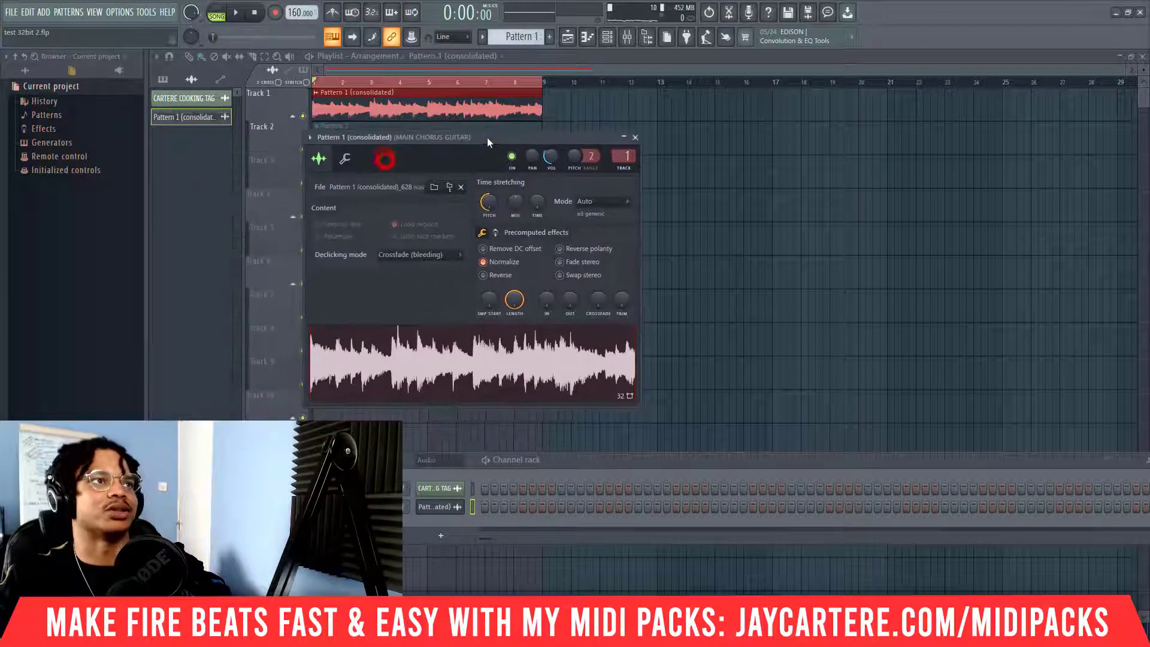
Set the consolidated clip's channel volume to 47% while playing the song, and close the clip's settings
{"action": "key", "text": "space"}
{"action": "left_click_drag", "start_coordinate": [552, 162], "coordinate": [552, 156]}
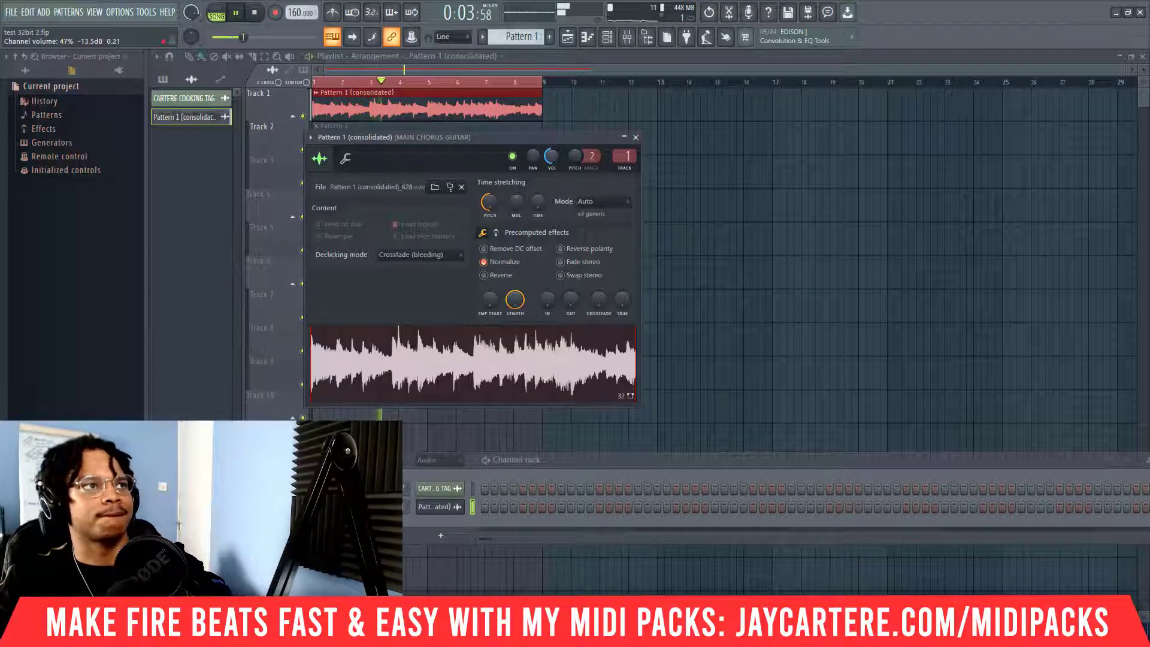
{"action": "key", "text": "space"}
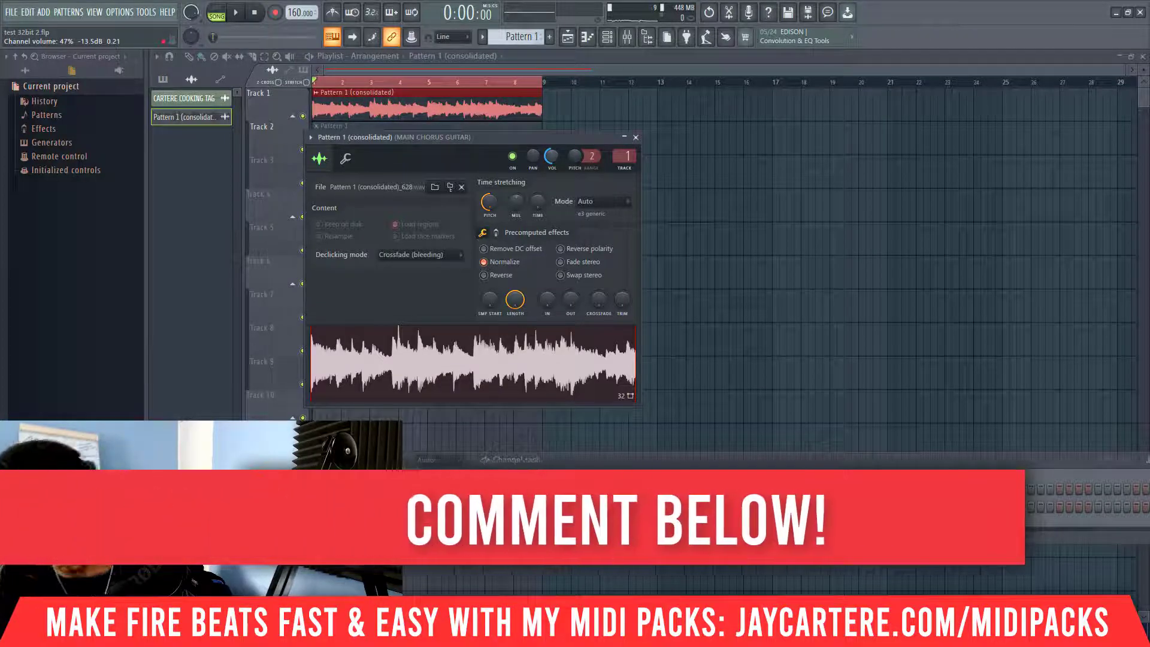
{"action": "left_click", "coordinate": [635, 138]}
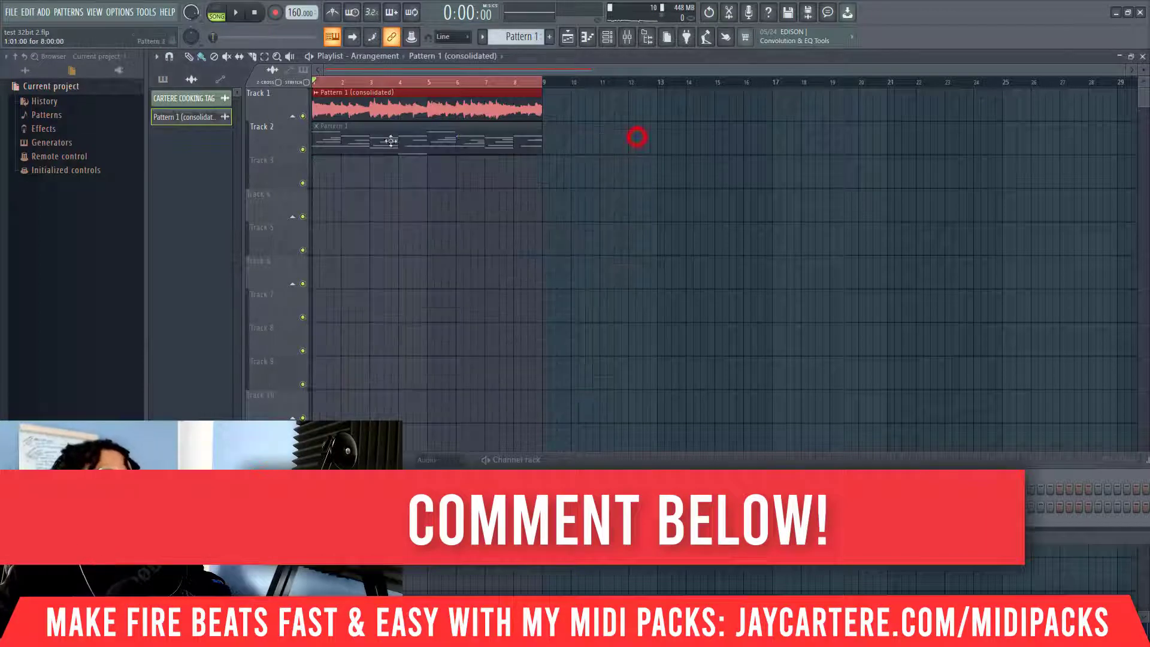
Move the original Pattern 1 clip from Track 2 to Track 3 and unmute it
{"action": "left_click_drag", "start_coordinate": [344, 144], "coordinate": [334, 171]}
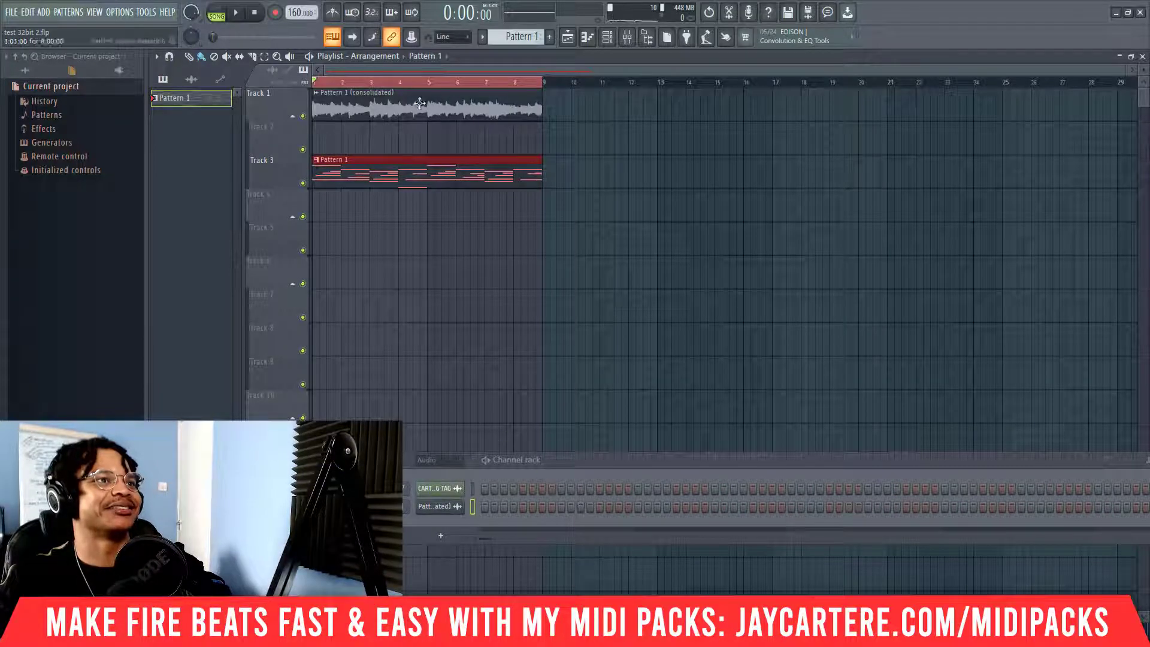
{"action": "scroll", "coordinate": [513, 45], "scroll_direction": "down", "scroll_amount": 1}
{"action": "scroll", "coordinate": [513, 45], "scroll_direction": "up", "scroll_amount": 1}
Raise all notes of the MAIN GUITAR MELODY channel by one octave in the piano roll, and close it
{"action": "left_click", "coordinate": [586, 461]}
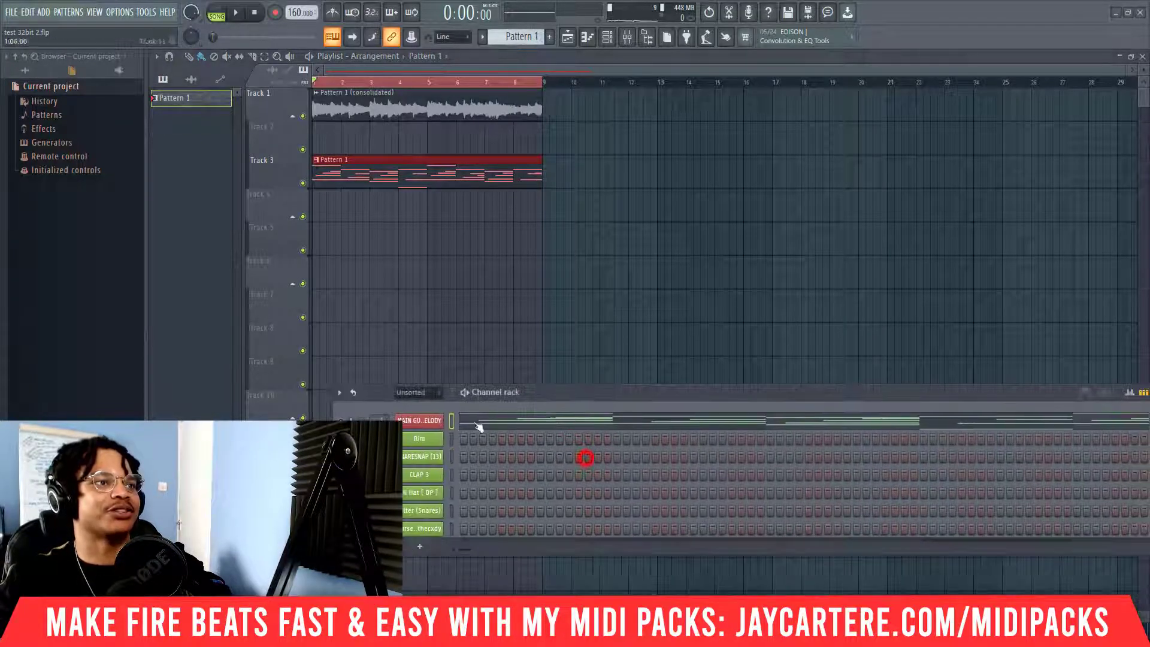
{"action": "right_click", "coordinate": [422, 419]}
{"action": "left_click", "coordinate": [512, 421]}
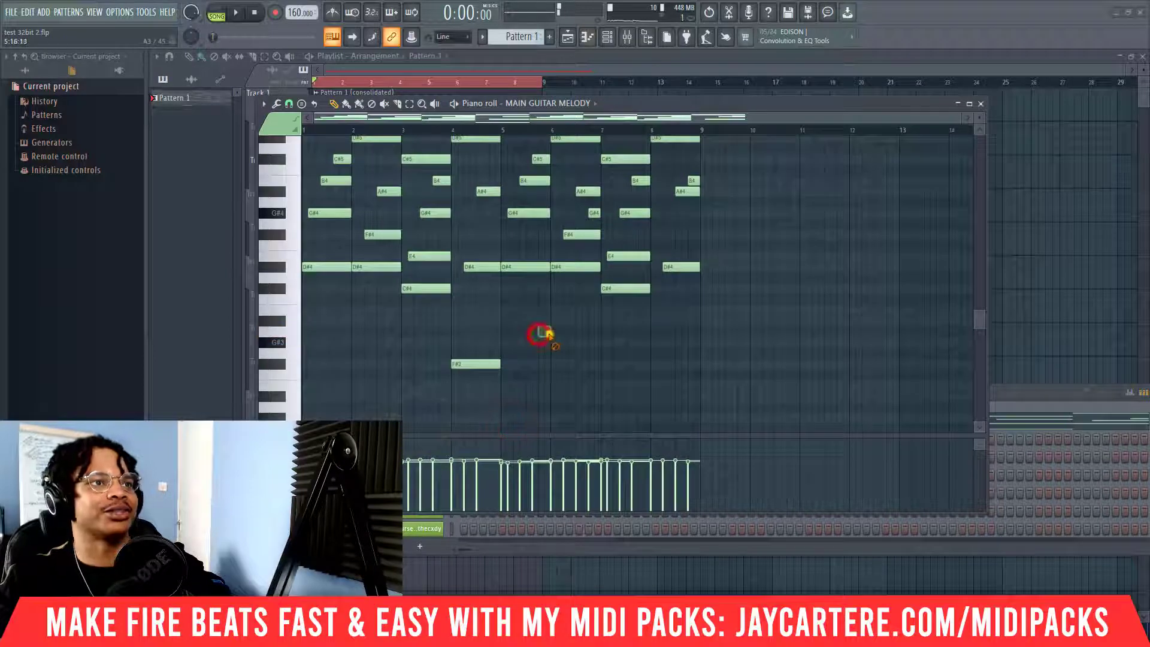
{"action": "key", "text": "ctrl+a"}
{"action": "key", "text": "ctrl+Up"}
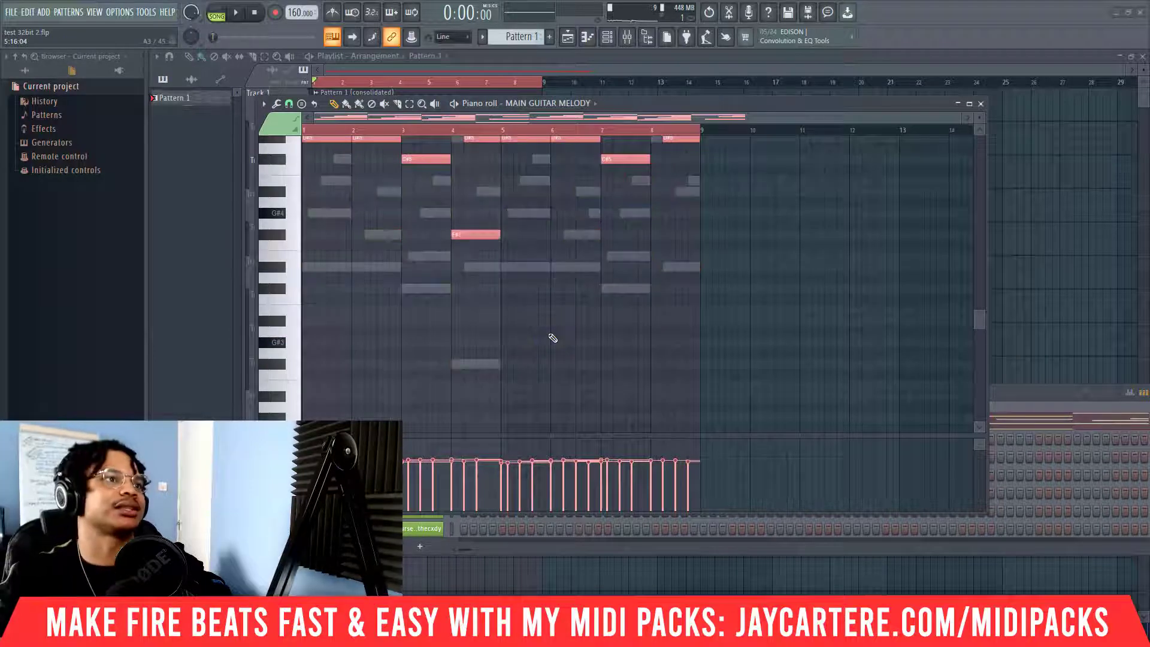
{"action": "left_click", "coordinate": [978, 104]}
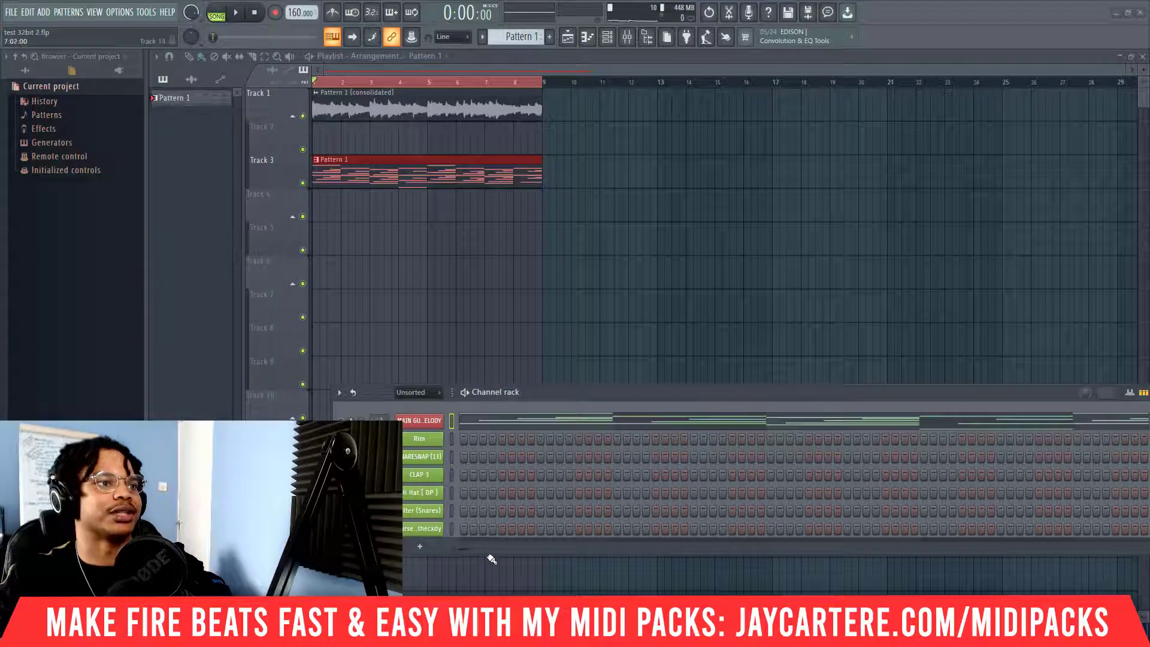
Mute Track 1 and audition Pattern 1 in the song, extending the channel rack down to the Ample Guitar M channel
{"action": "left_click", "coordinate": [302, 115]}
{"action": "key", "text": "space"}
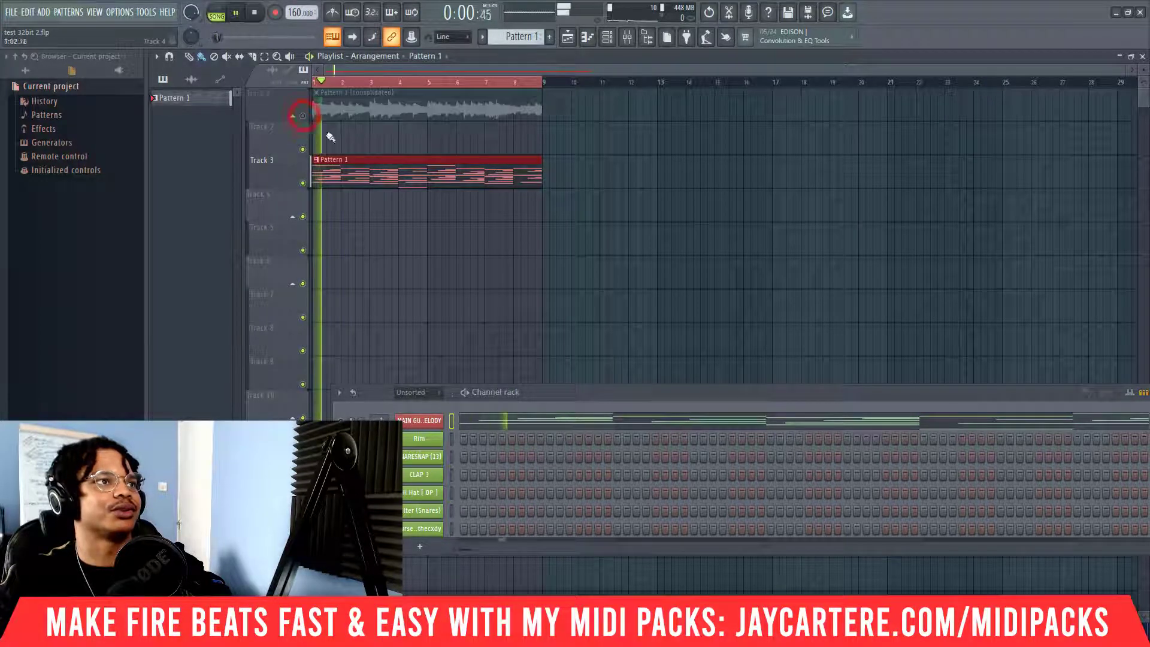
{"action": "left_click_drag", "start_coordinate": [560, 395], "coordinate": [544, 288]}
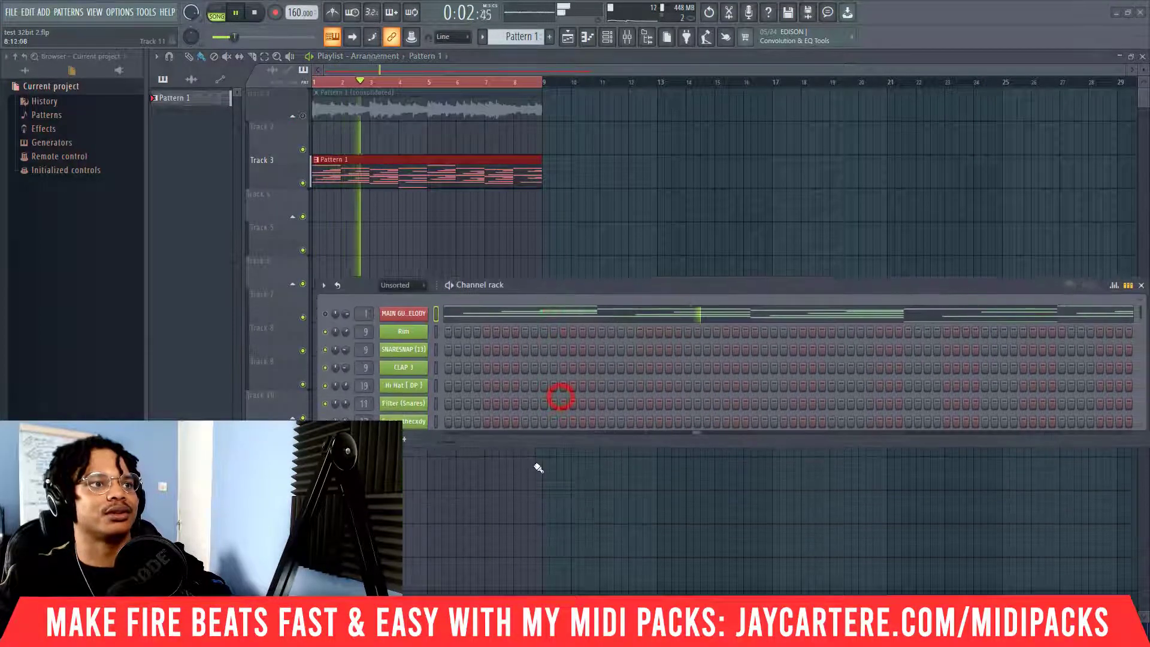
{"action": "left_click_drag", "start_coordinate": [538, 446], "coordinate": [539, 546]}
{"action": "key", "text": "space"}
Raise all notes of the Ample Guitar M channel by one octave in the piano roll, and close it
{"action": "right_click", "coordinate": [417, 513]}
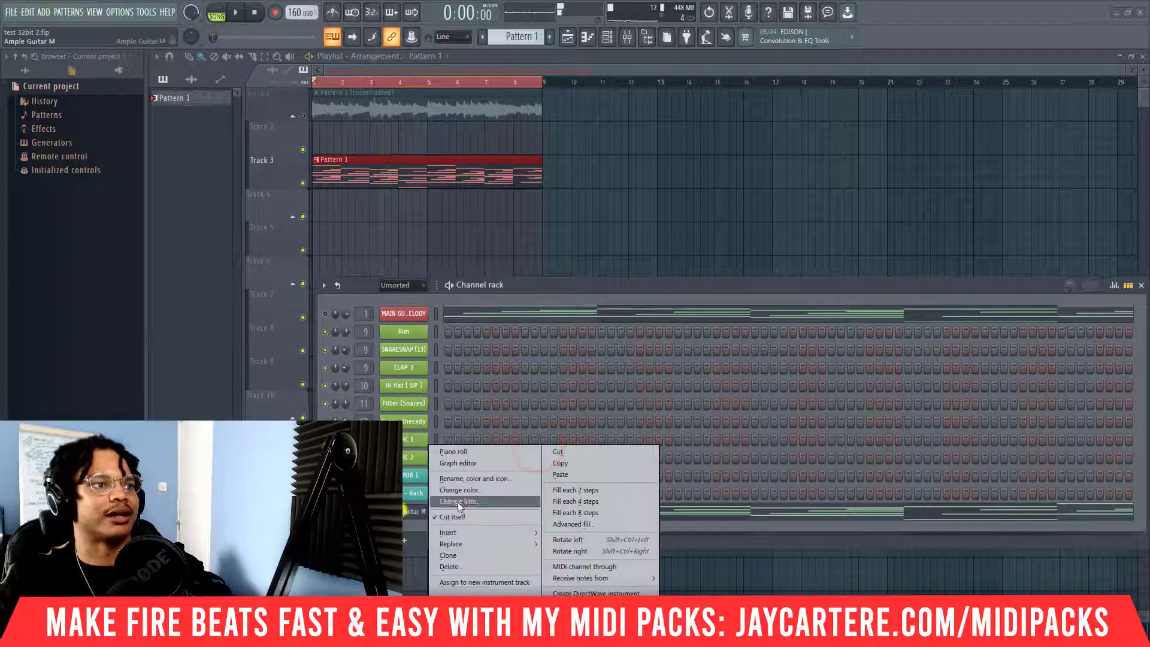
{"action": "left_click", "coordinate": [494, 454]}
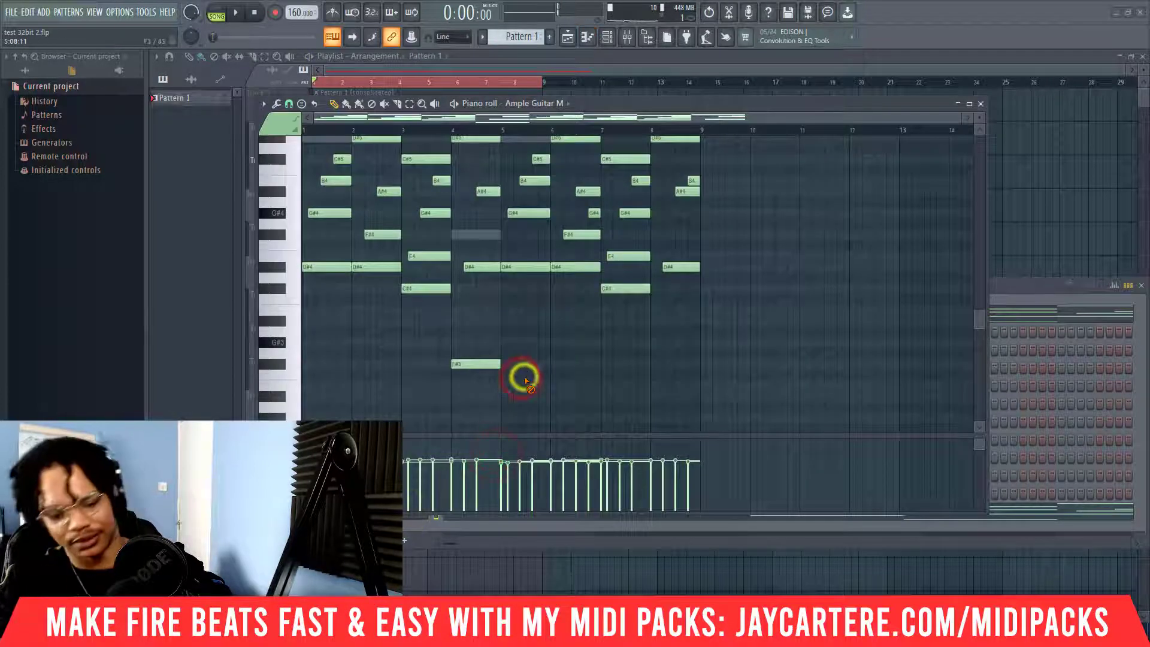
{"action": "key", "text": "ctrl+a"}
{"action": "key", "text": "ctrl+Up"}
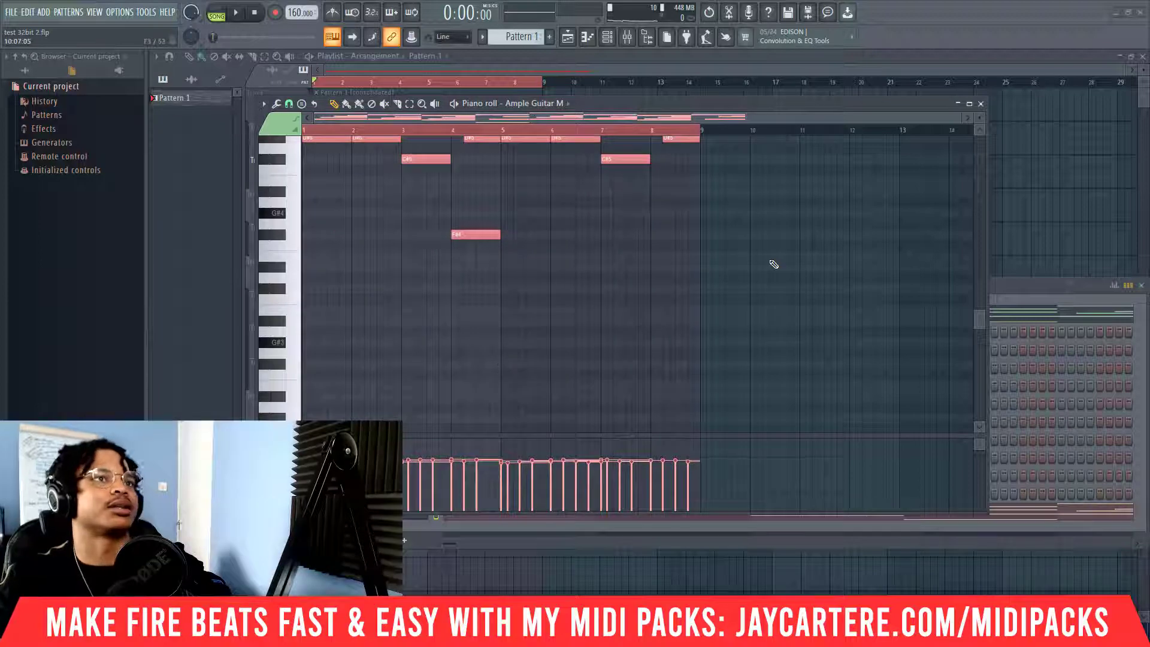
{"action": "left_click", "coordinate": [980, 103]}
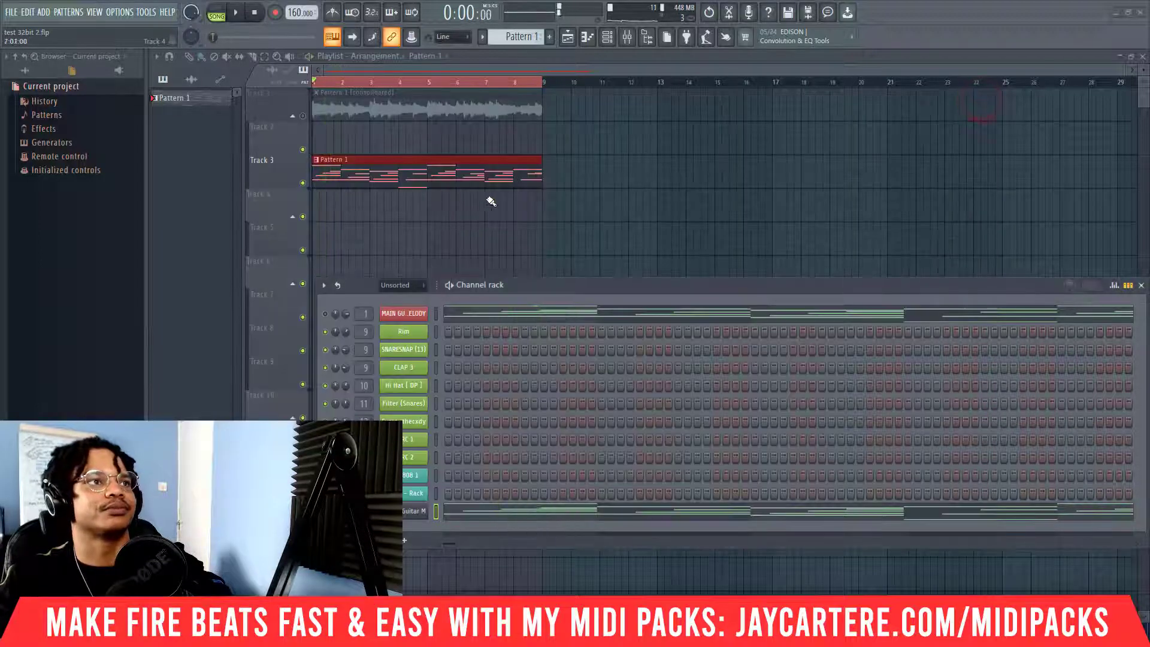
{"action": "left_click_drag", "start_coordinate": [485, 198], "coordinate": [416, 179]}
{"action": "key", "text": "ctrl+alt+c"}
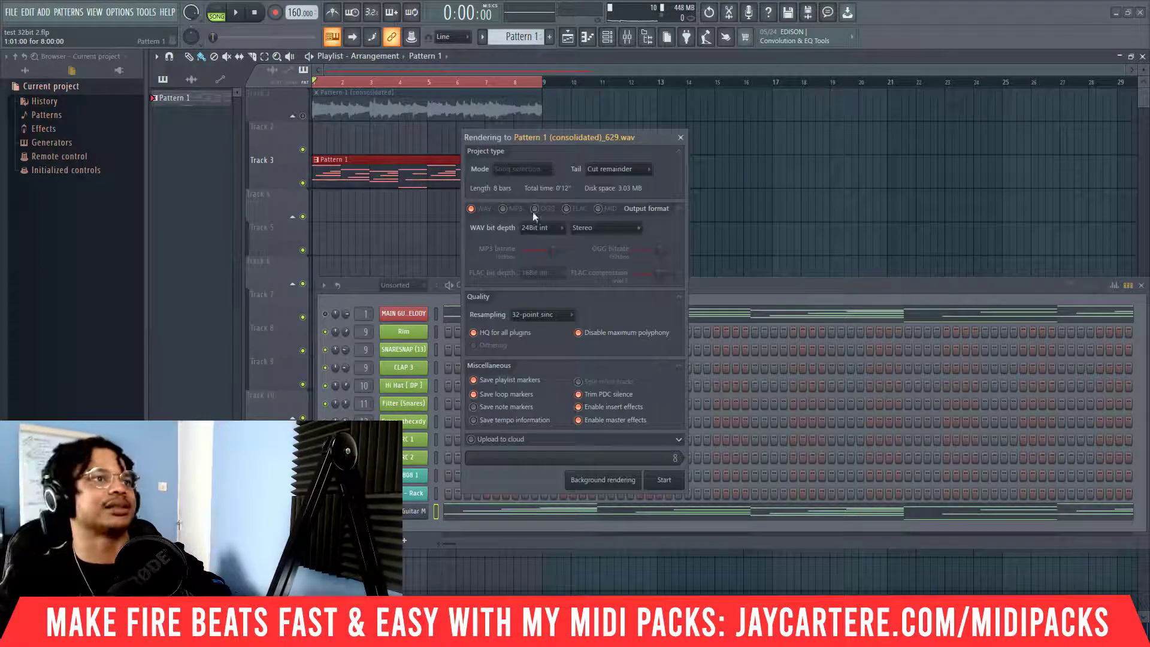
{"action": "left_click", "coordinate": [679, 137]}
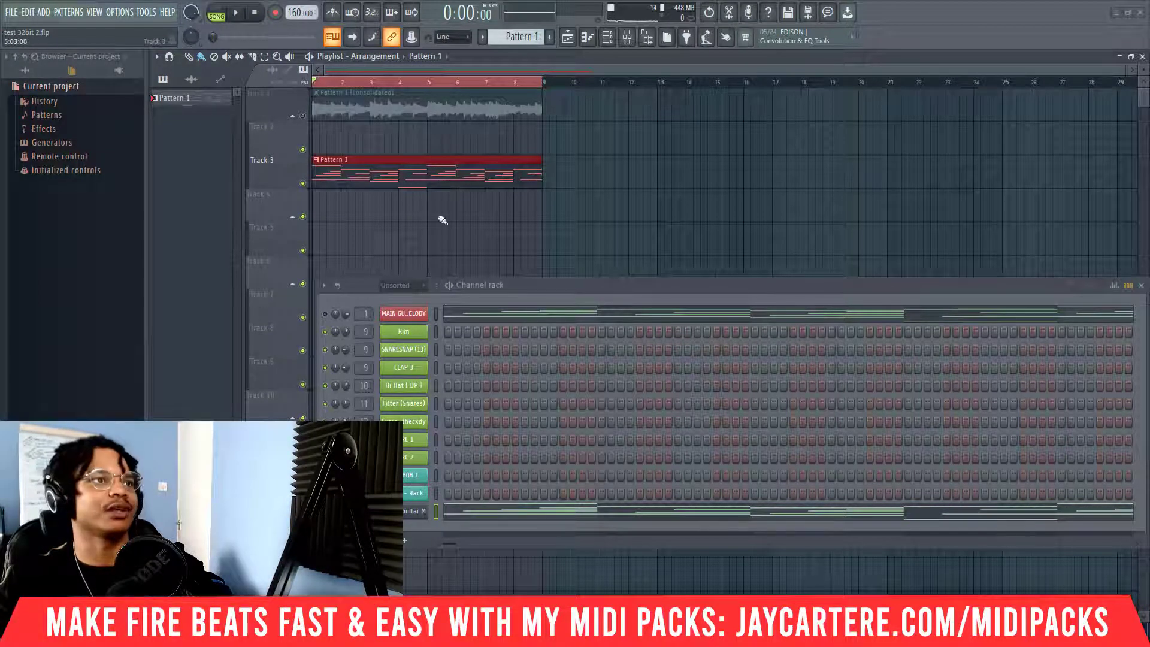
Consolidate the Pattern 1 clip on Track 3 into an audio clip, rendered as a stereo 24Bit int WAV
{"action": "left_click_drag", "start_coordinate": [459, 206], "coordinate": [408, 156]}
{"action": "key", "text": "ctrl+alt+c"}
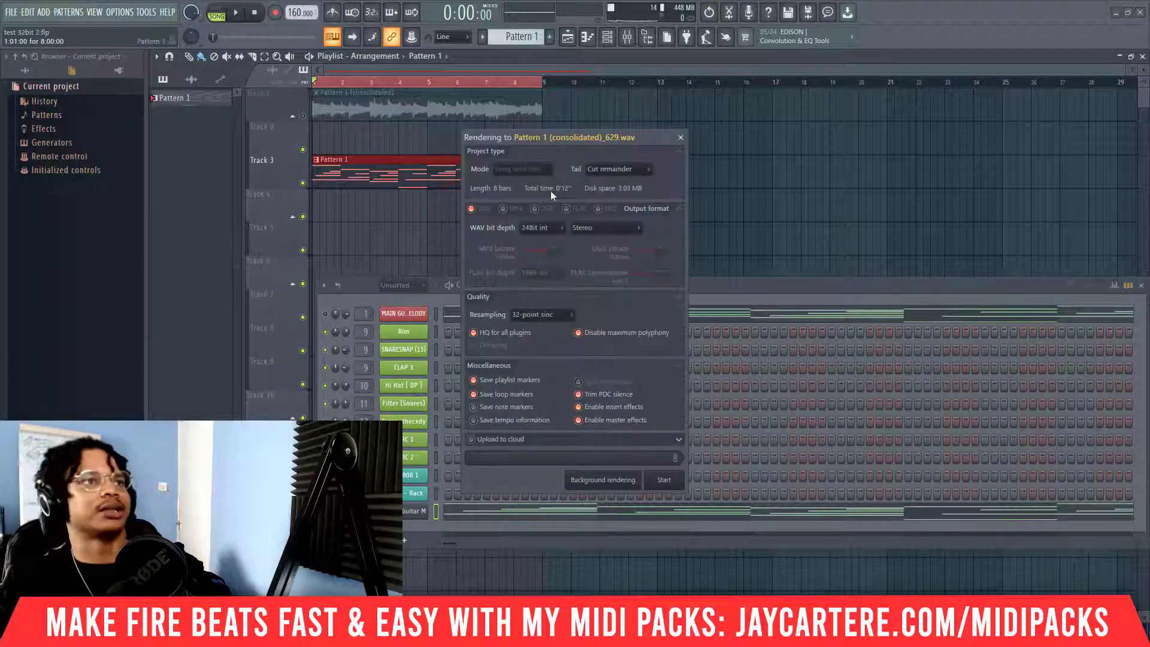
{"action": "left_click", "coordinate": [666, 480]}
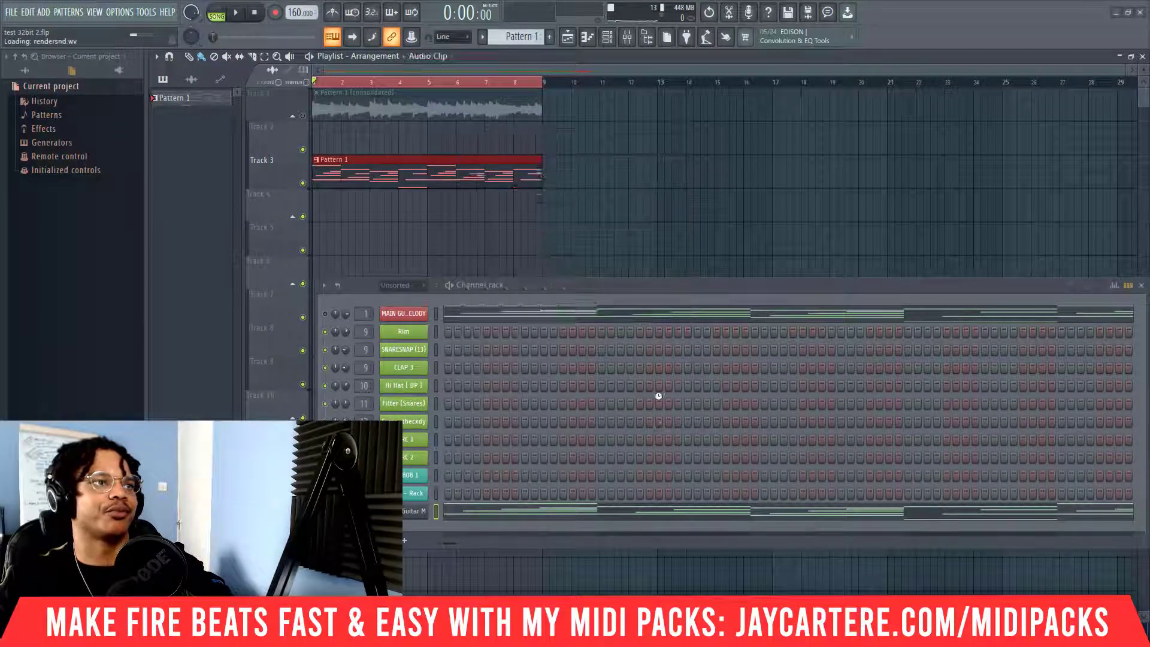
Normalize the new Track 3 audio clip with Crossfade (bleeding) declicking, and route it to mixer track 1
{"action": "double_click", "coordinate": [387, 163]}
{"action": "left_click_drag", "start_coordinate": [525, 289], "coordinate": [609, 453]}
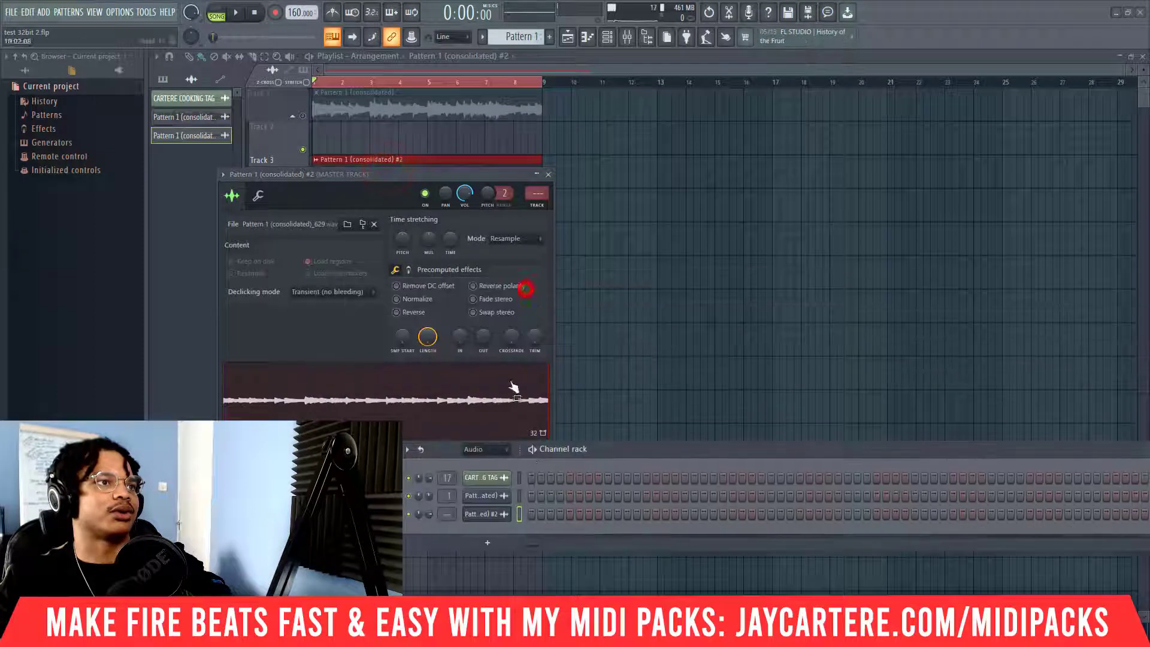
{"action": "left_click", "coordinate": [396, 299]}
{"action": "left_click", "coordinate": [358, 292]}
{"action": "left_click", "coordinate": [349, 364]}
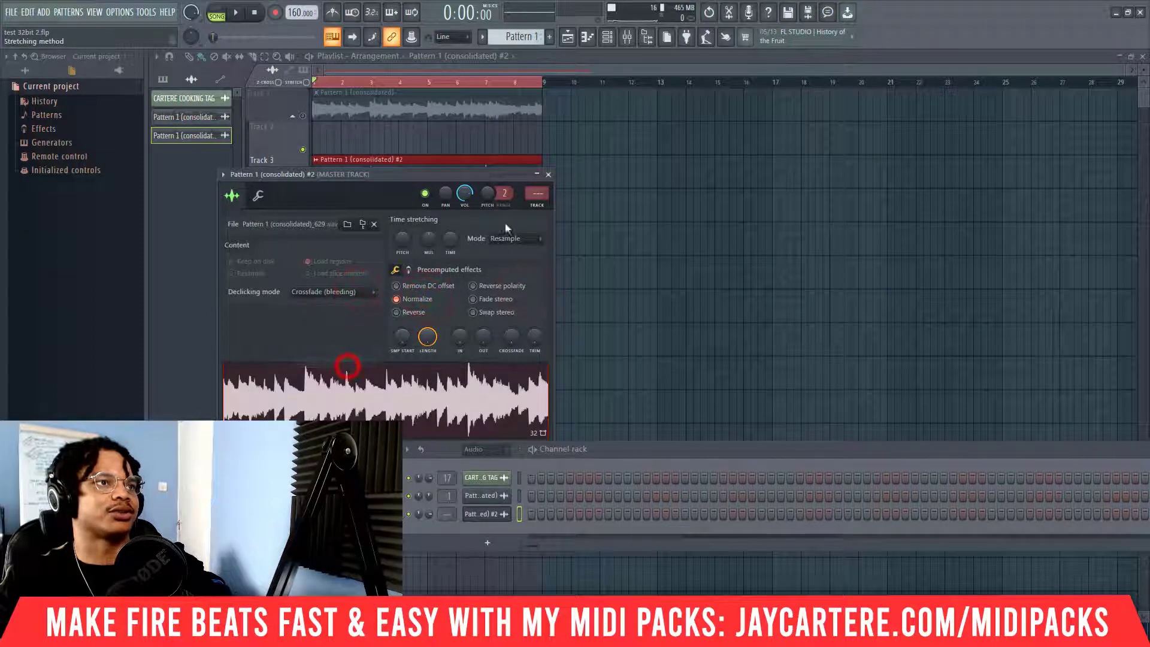
{"action": "left_click_drag", "start_coordinate": [536, 199], "coordinate": [536, 191]}
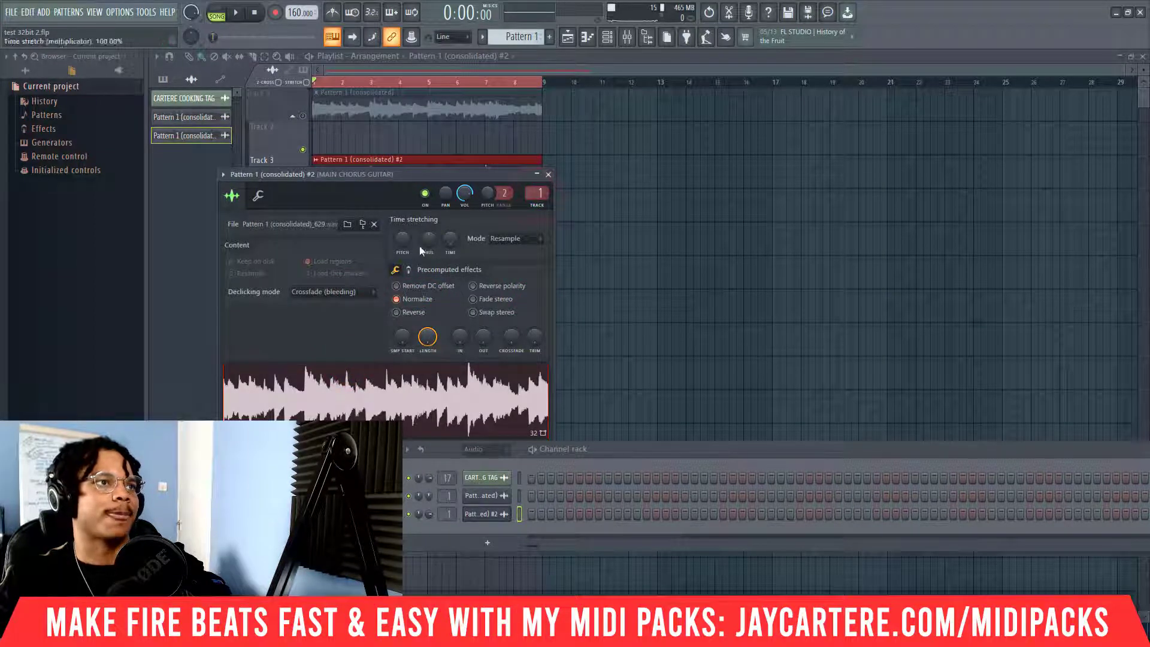
Lower the new clip's time-stretching pitch and set its channel volume to 62% while playing the song
{"action": "left_click_drag", "start_coordinate": [403, 240], "coordinate": [403, 287]}
{"action": "left_click_drag", "start_coordinate": [465, 193], "coordinate": [465, 194]}
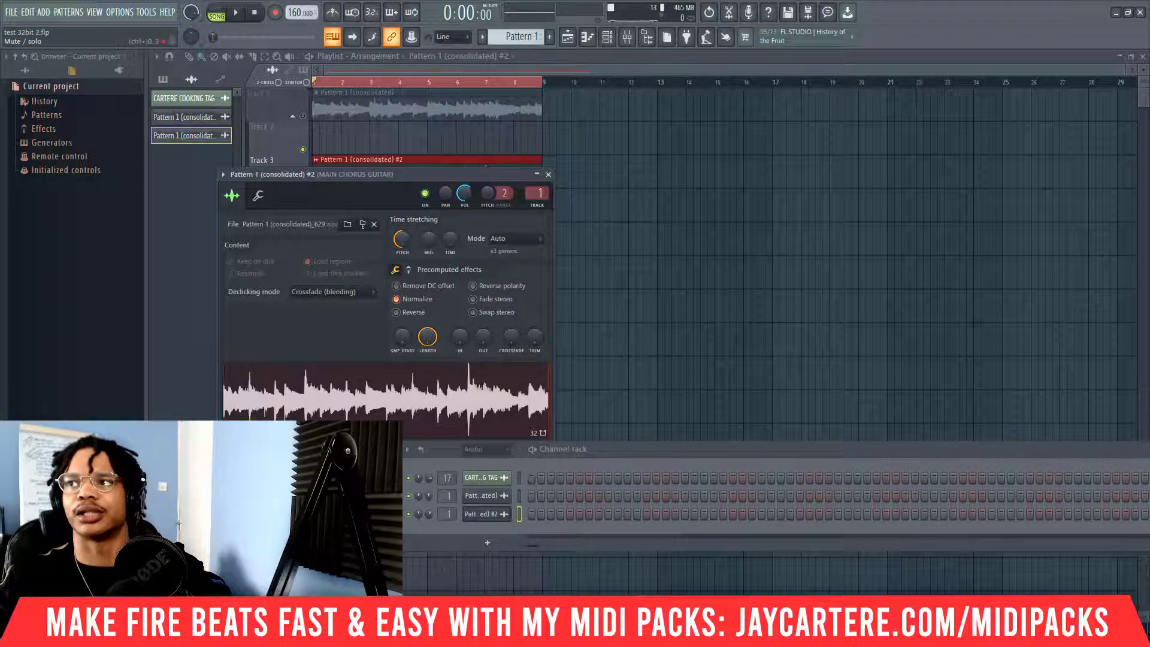
{"action": "key", "text": "space"}
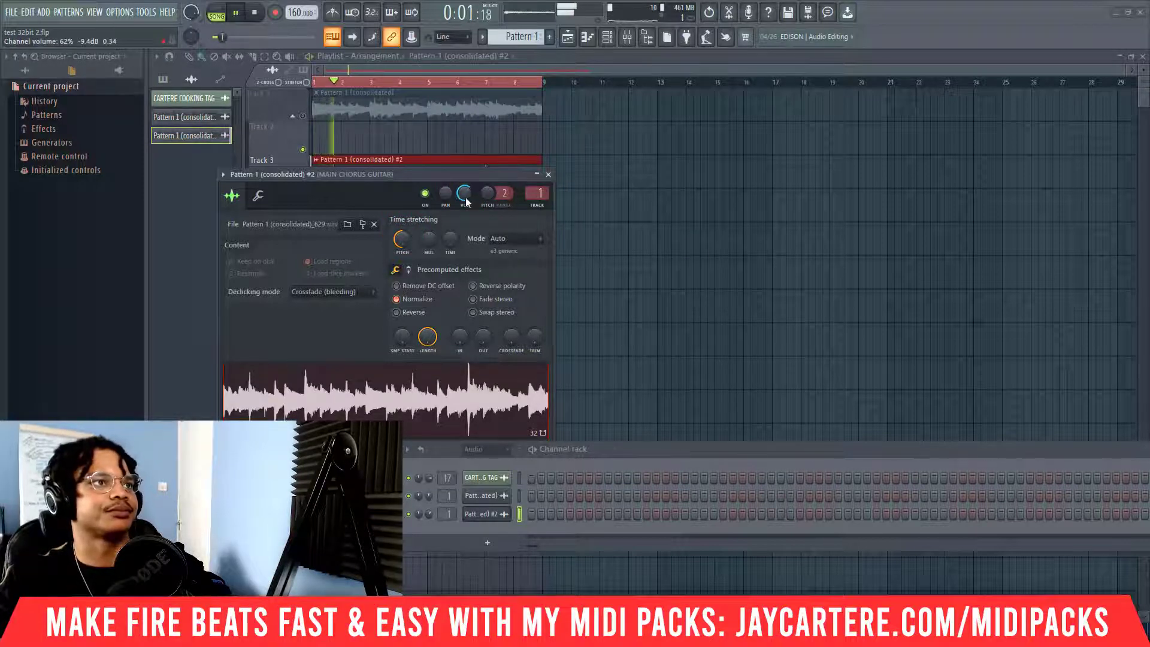
{"action": "left_click_drag", "start_coordinate": [465, 196], "coordinate": [722, 169]}
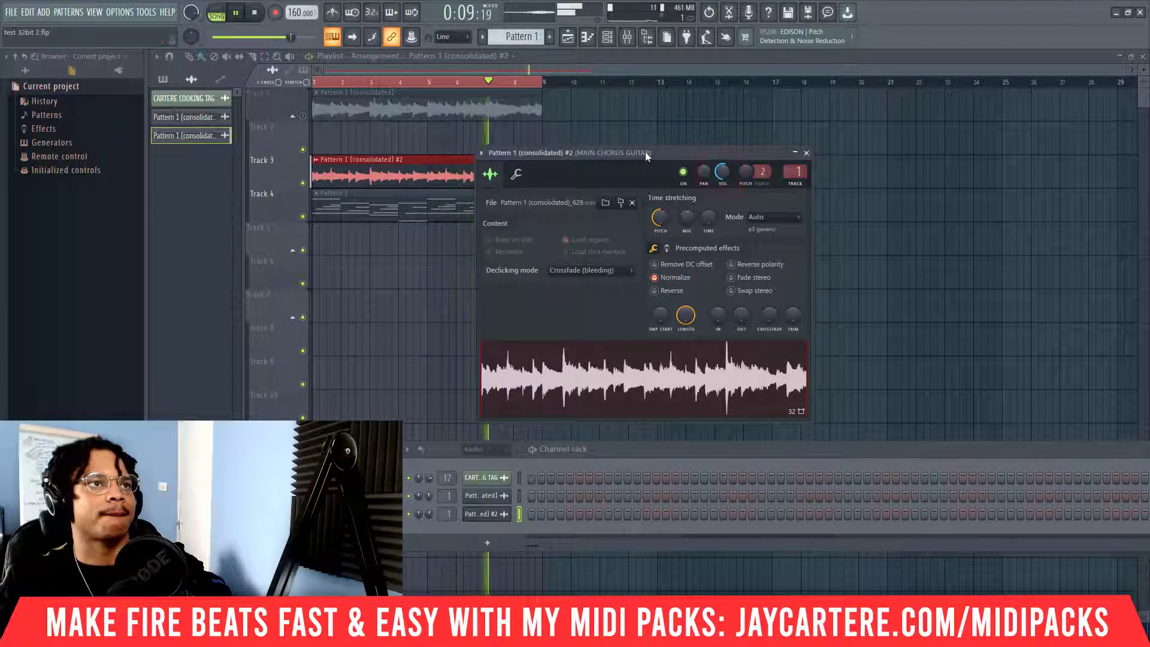
Reselect Crossfade (bleeding) declicking during playback, close the clip's settings, and stop and save the project
{"action": "left_click_drag", "start_coordinate": [645, 152], "coordinate": [595, 153]}
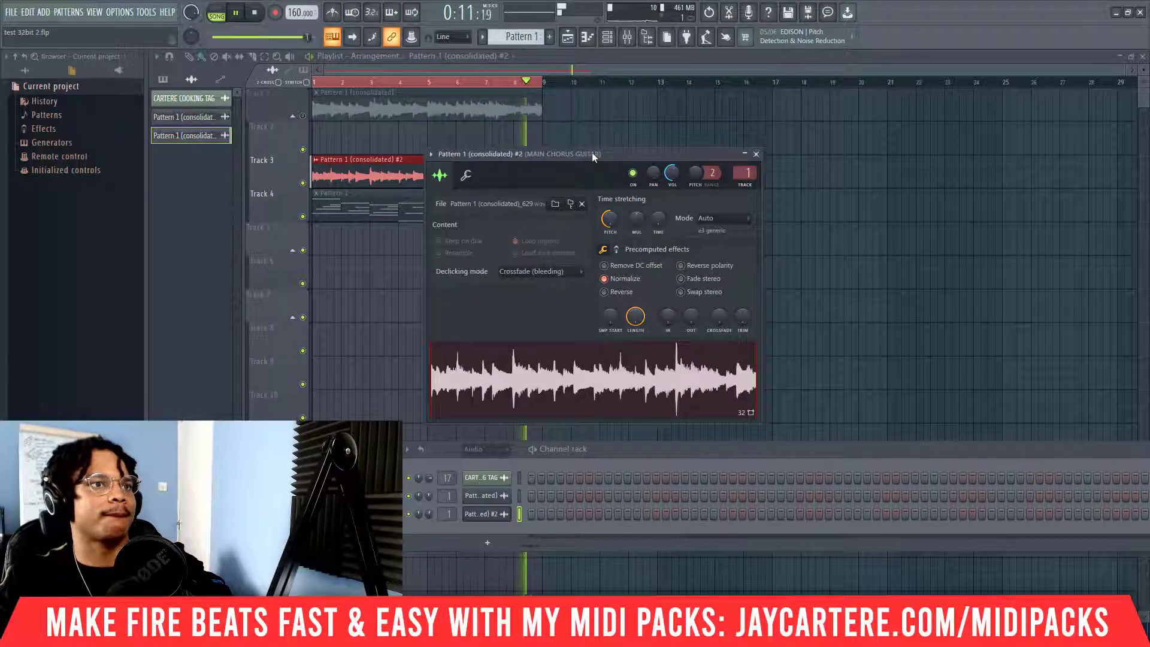
{"action": "left_click", "coordinate": [547, 273]}
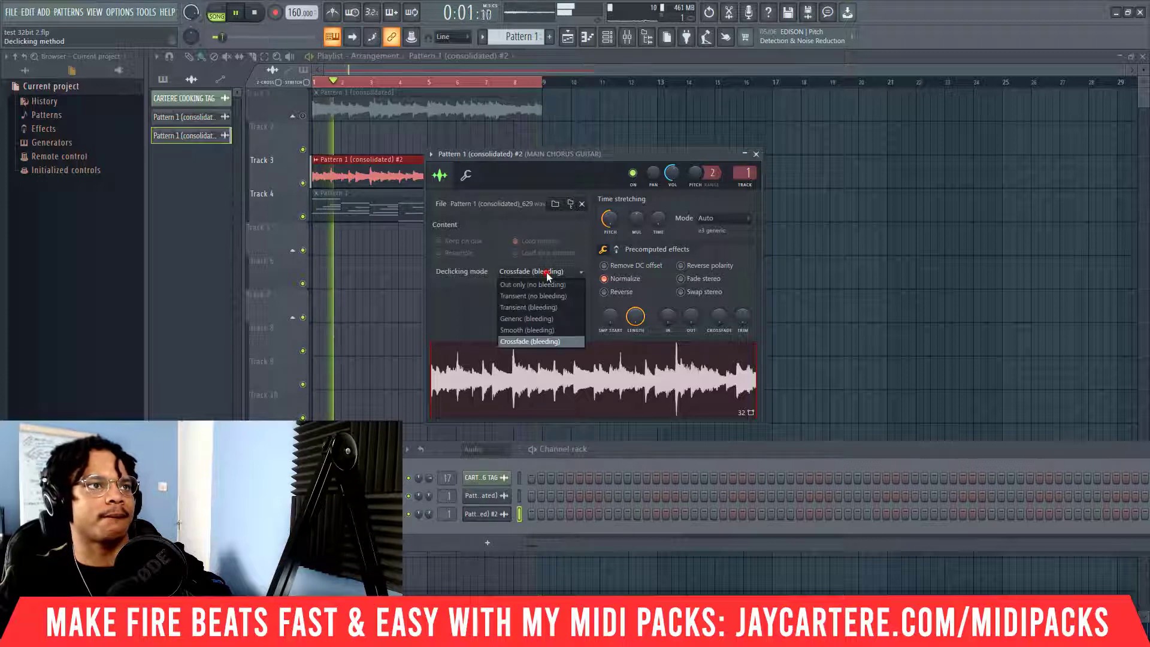
{"action": "left_click", "coordinate": [527, 341]}
{"action": "left_click", "coordinate": [756, 154]}
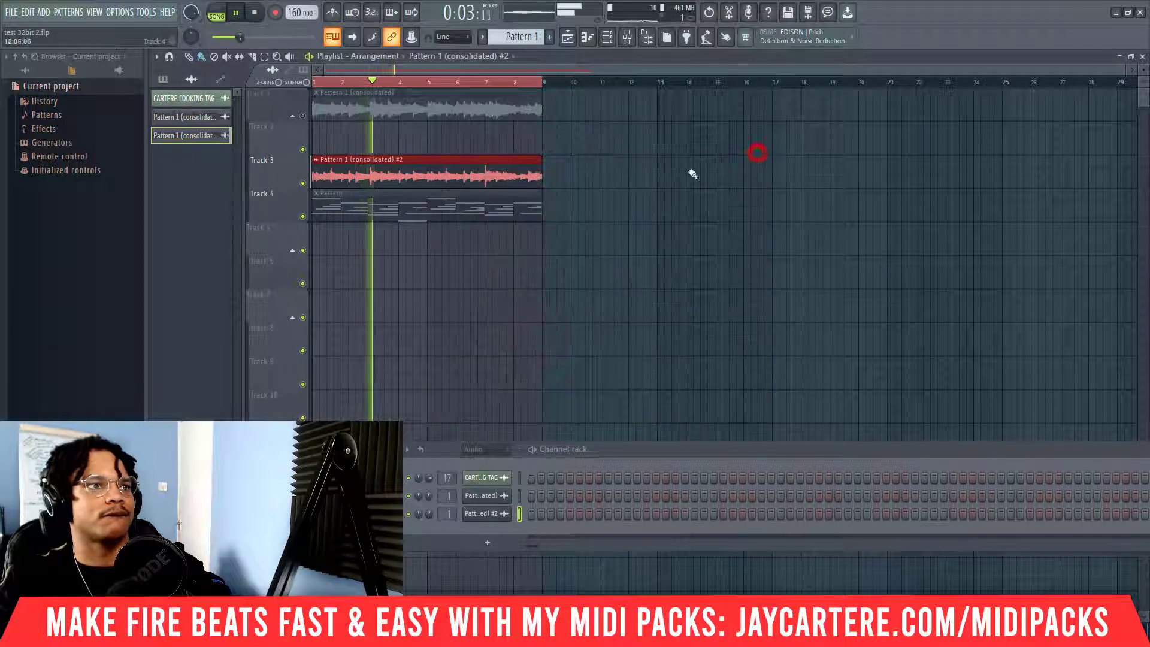
{"action": "key", "text": "space"}
{"action": "key", "text": "ctrl+s"}
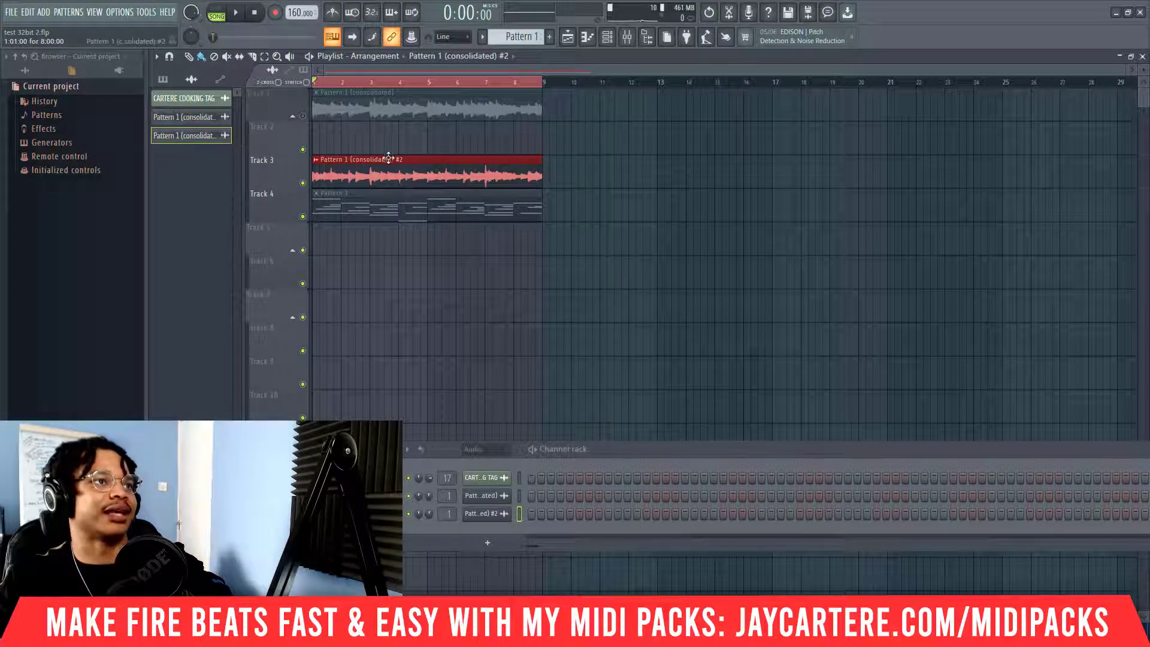
Compare the two consolidated clips by playing Track 1 with Track 3 muted, and Track 3 with Track 1 muted
{"action": "left_click", "coordinate": [302, 116]}
{"action": "left_click", "coordinate": [302, 182]}
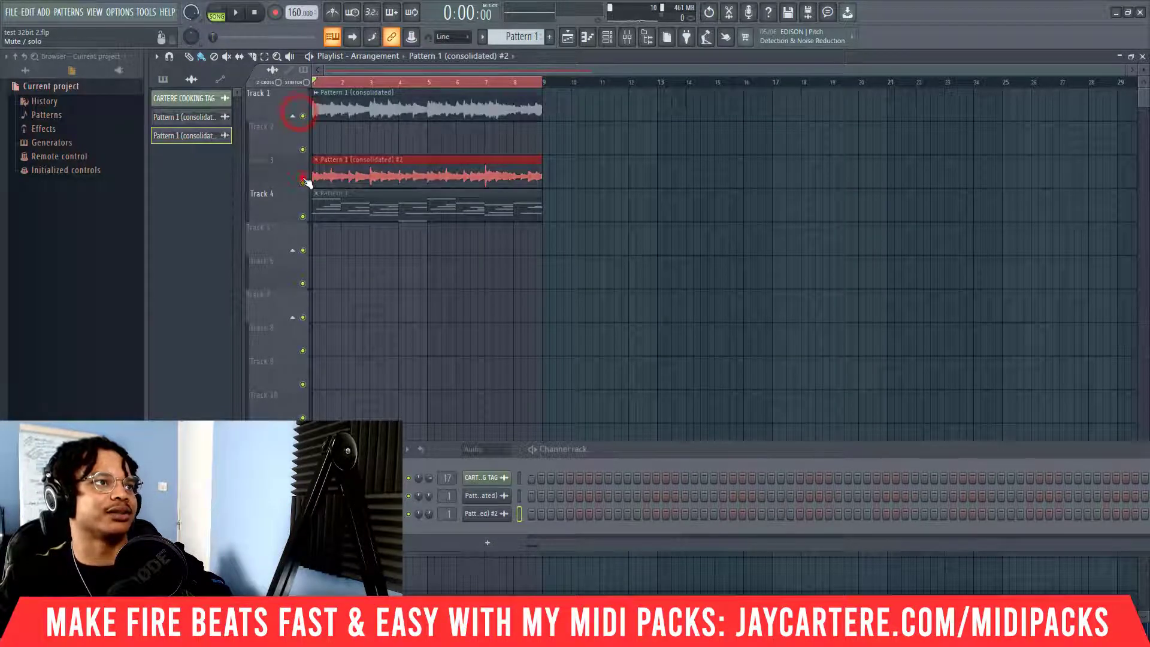
{"action": "key", "text": "space"}
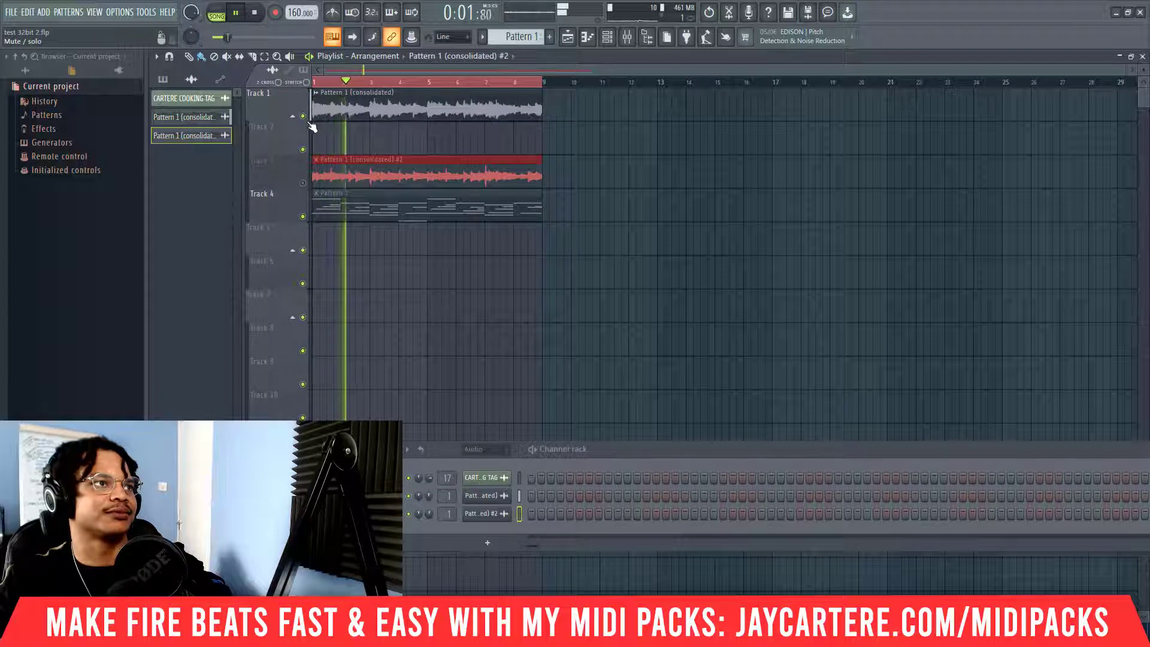
{"action": "left_click", "coordinate": [302, 115]}
{"action": "left_click", "coordinate": [303, 182]}
{"action": "key", "text": "space"}
{"action": "key", "text": "space"}
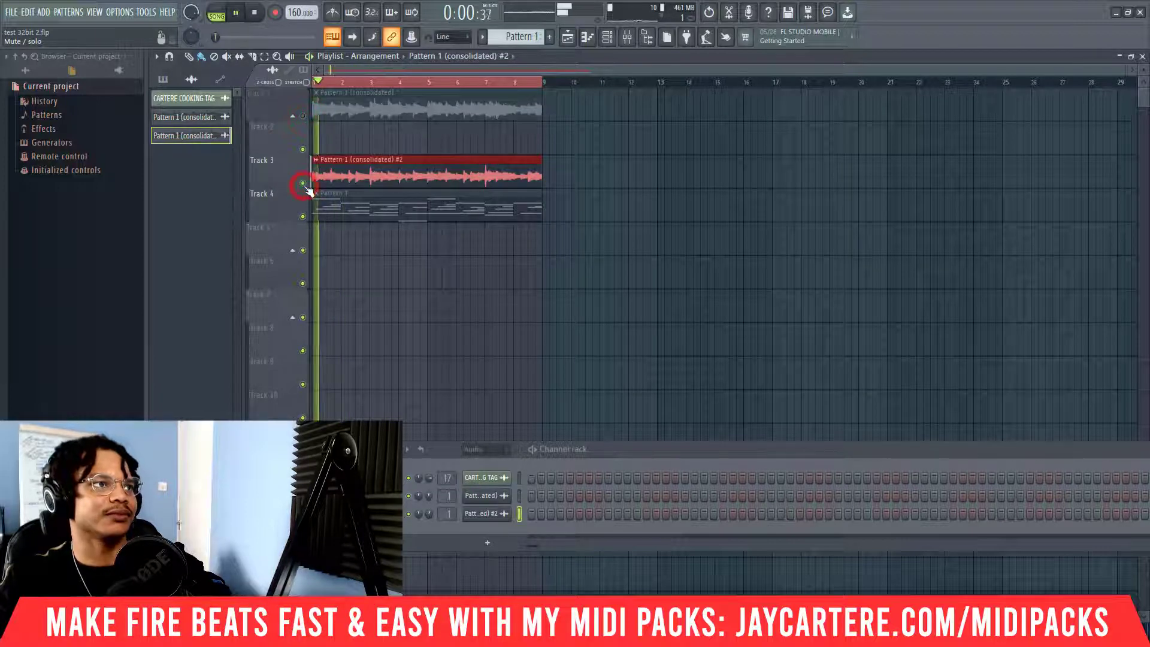
{"action": "key", "text": "space"}
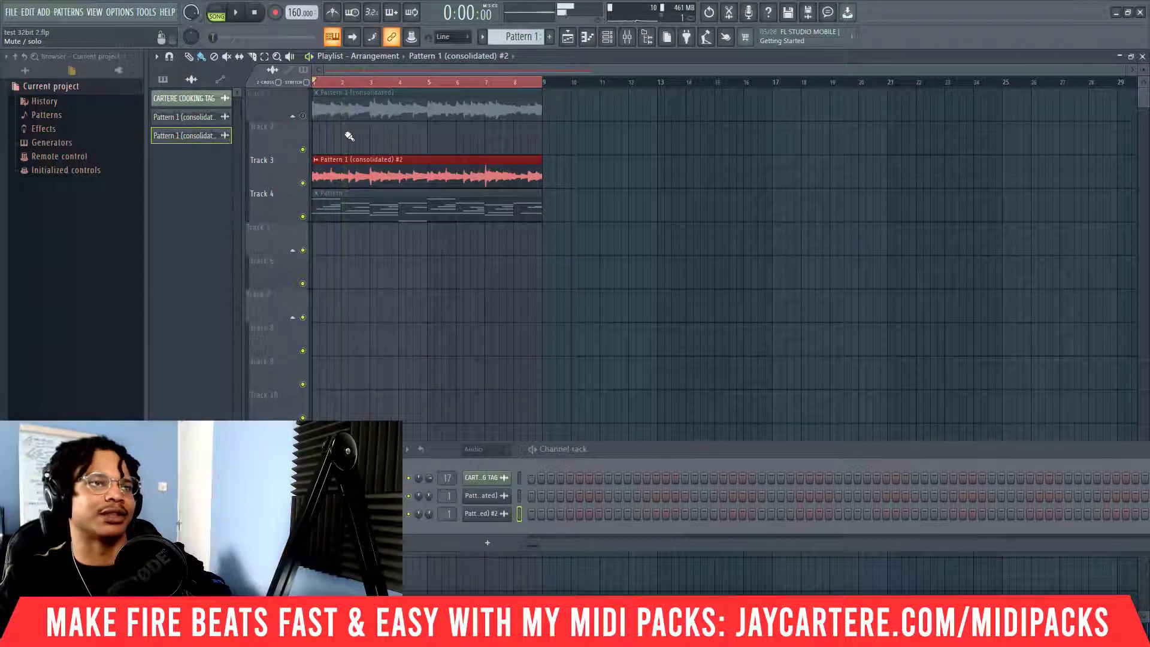
Unmute Track 1 and audition both consolidated guitar clips together
{"action": "left_click", "coordinate": [303, 116]}
{"action": "key", "text": "space"}
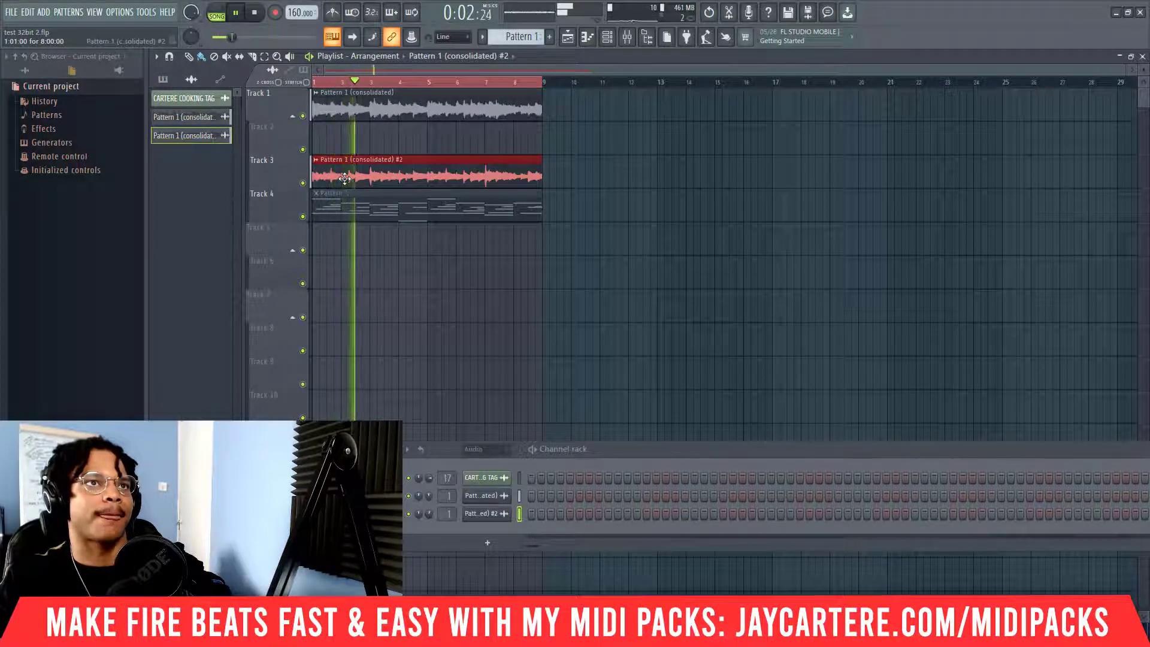
{"action": "key", "text": "space"}
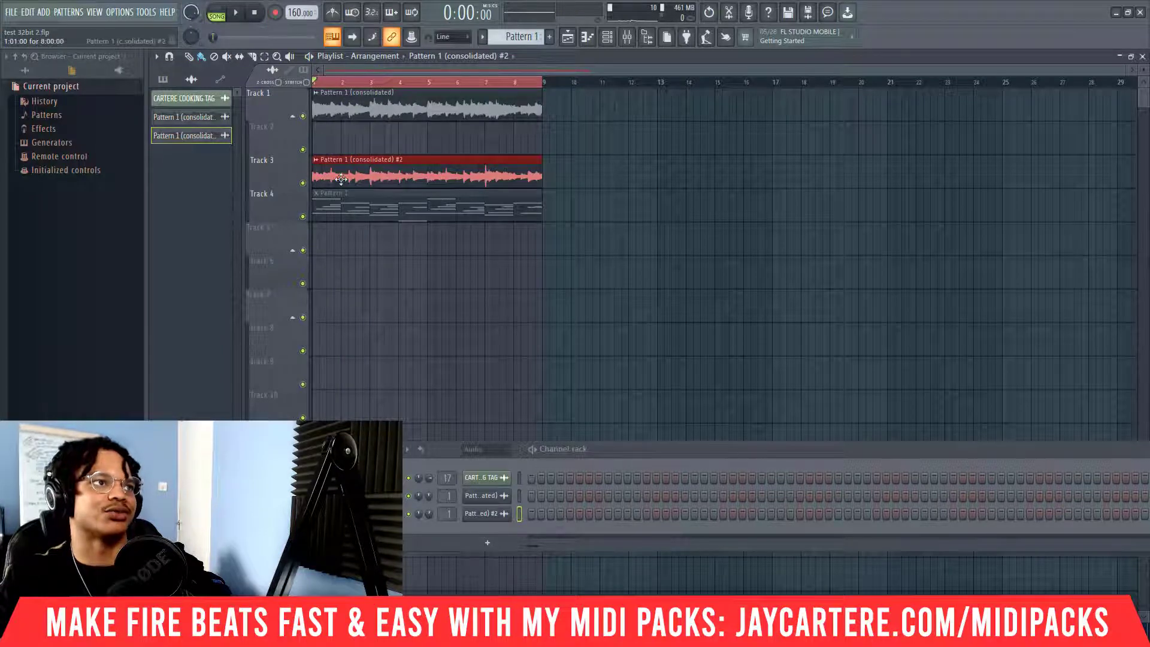